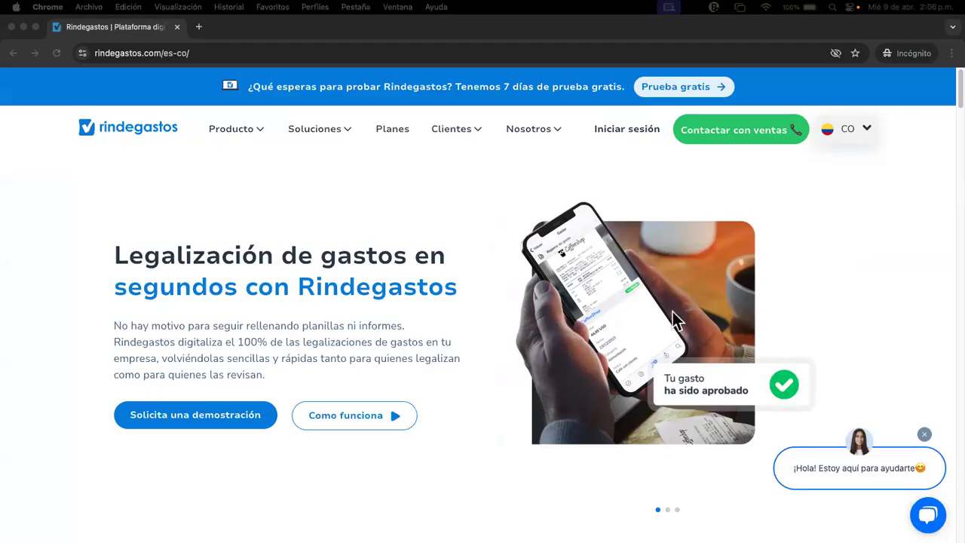
Step: Use 'Iniciar sesión' in the rindegastos.com top bar to reach the sign-in page
{"action": "left_click", "coordinate": [623, 131]}
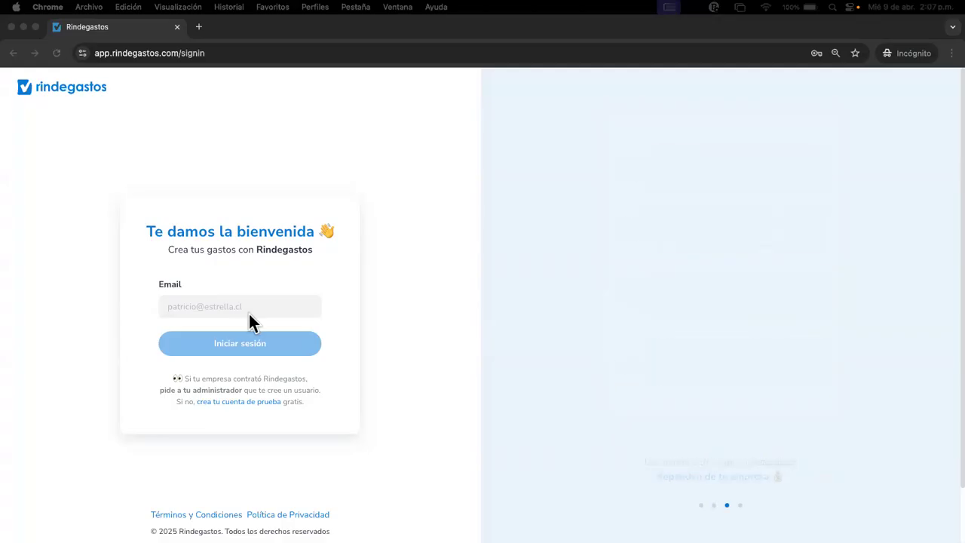
Step: Enter the account e-mail, correcting the stray comma to '.com', and continue signing in
{"action": "left_click", "coordinate": [263, 299]}
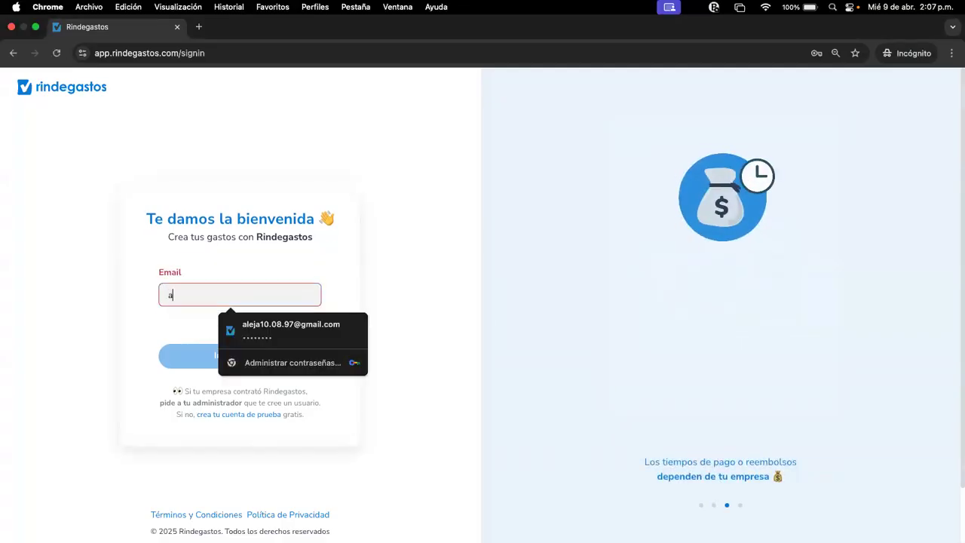
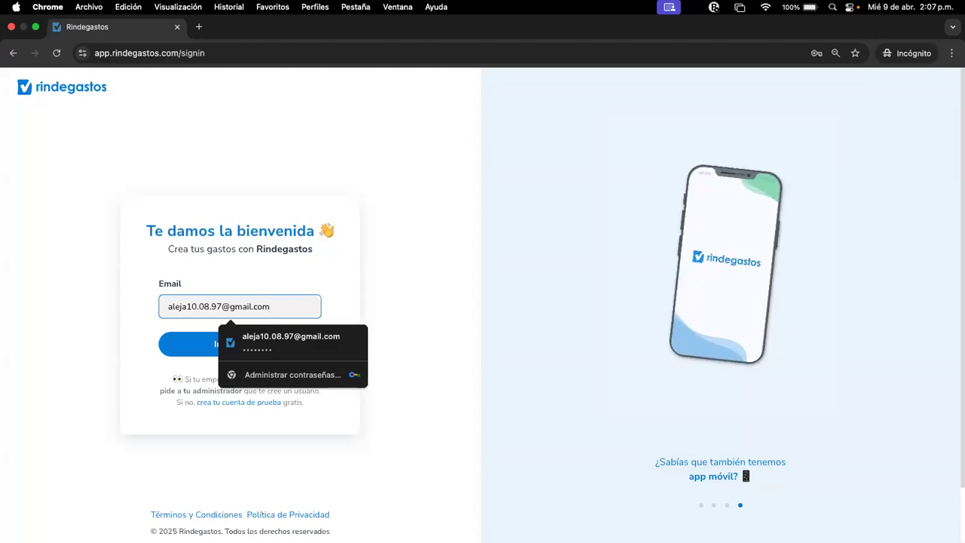
{"action": "left_click", "coordinate": [354, 292]}
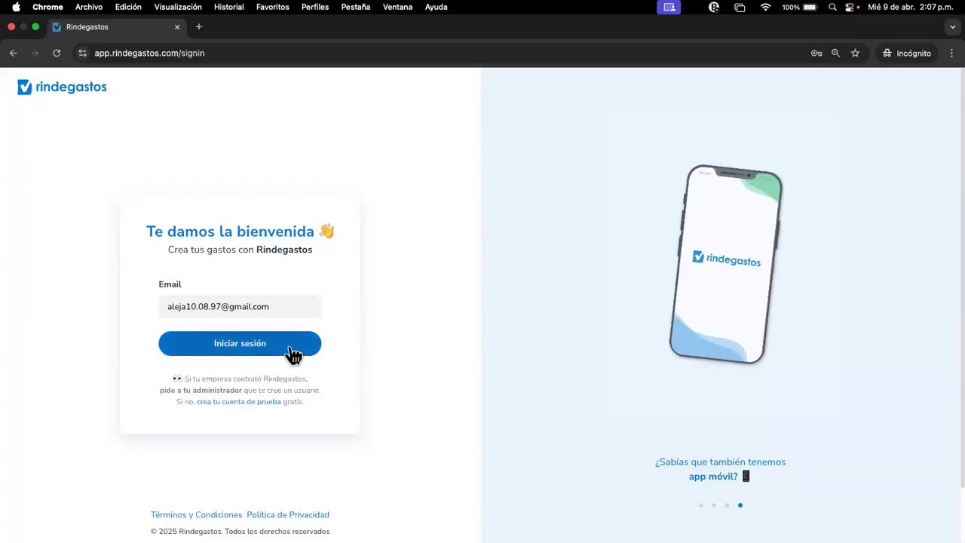
{"action": "left_click", "coordinate": [290, 347]}
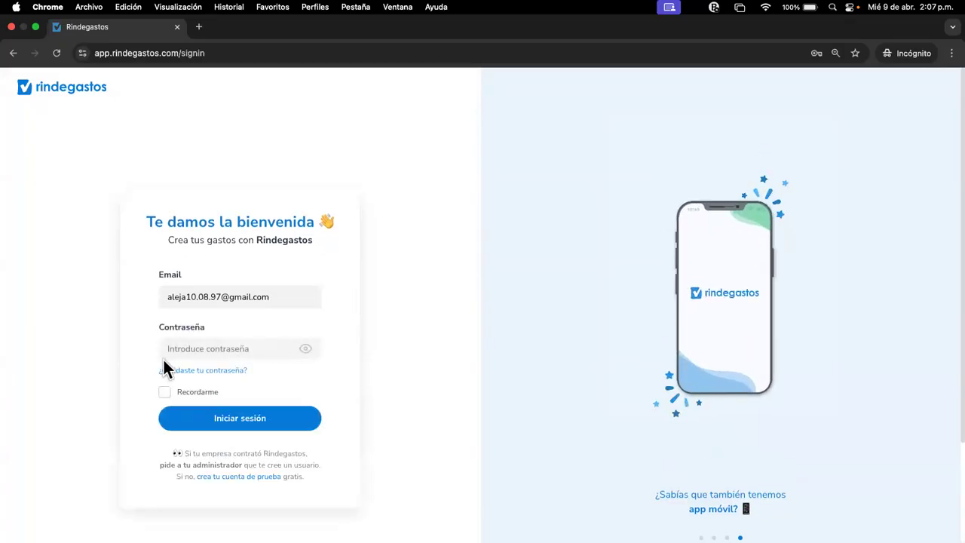
Step: From the password field, go to the forgotten-password page
{"action": "left_click", "coordinate": [237, 345]}
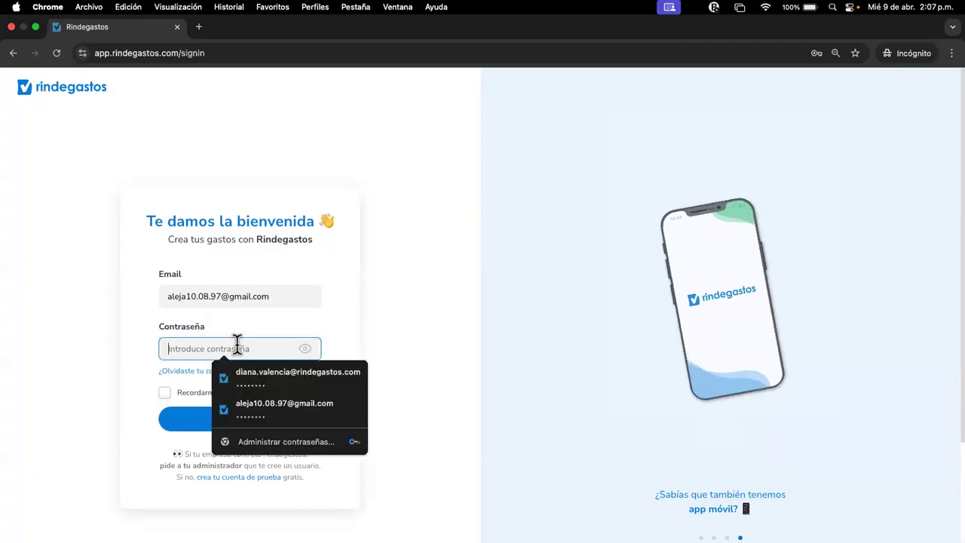
{"action": "left_click", "coordinate": [157, 365]}
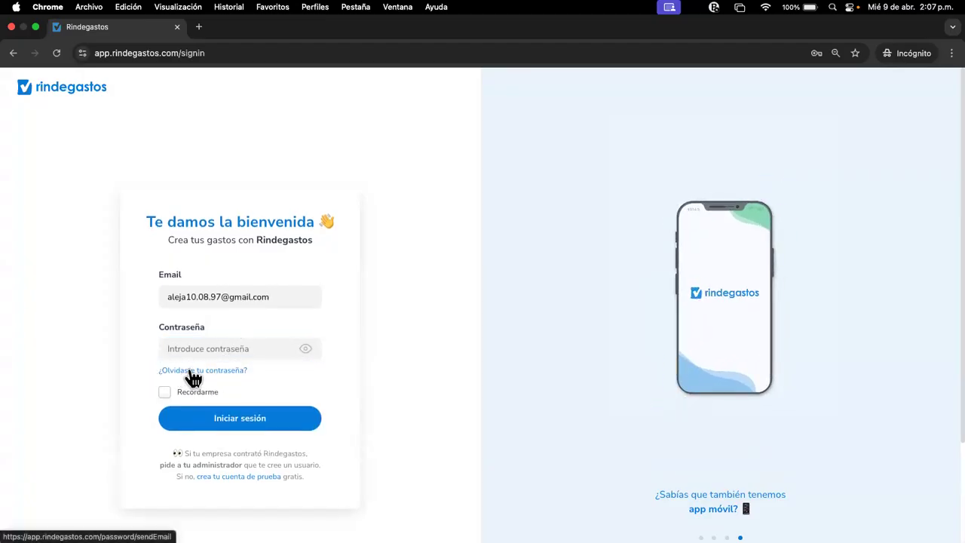
{"action": "left_click", "coordinate": [192, 373]}
Step: Request a new-password link for the account e-mail, then close the sign-in tab
{"action": "left_click", "coordinate": [503, 349]}
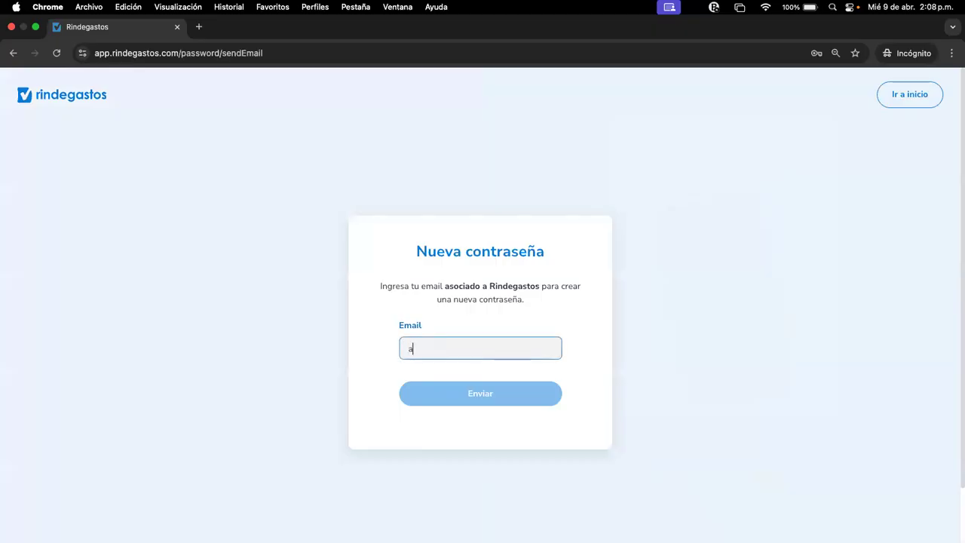
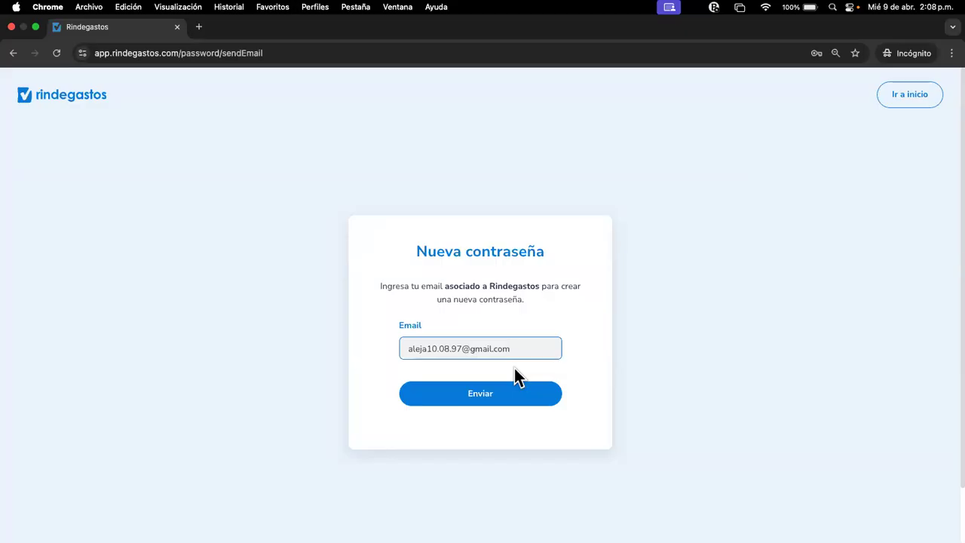
{"action": "left_click", "coordinate": [516, 393]}
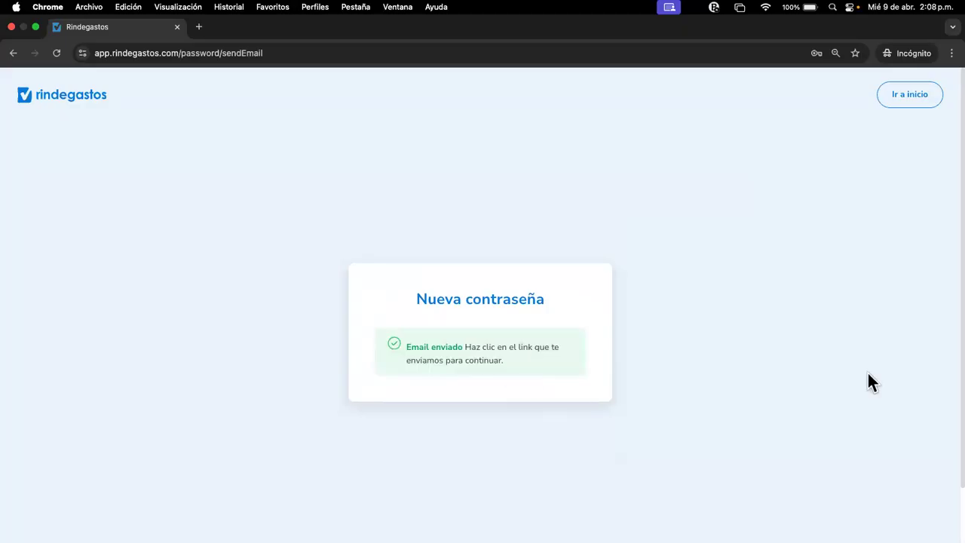
{"action": "left_click", "coordinate": [178, 27]}
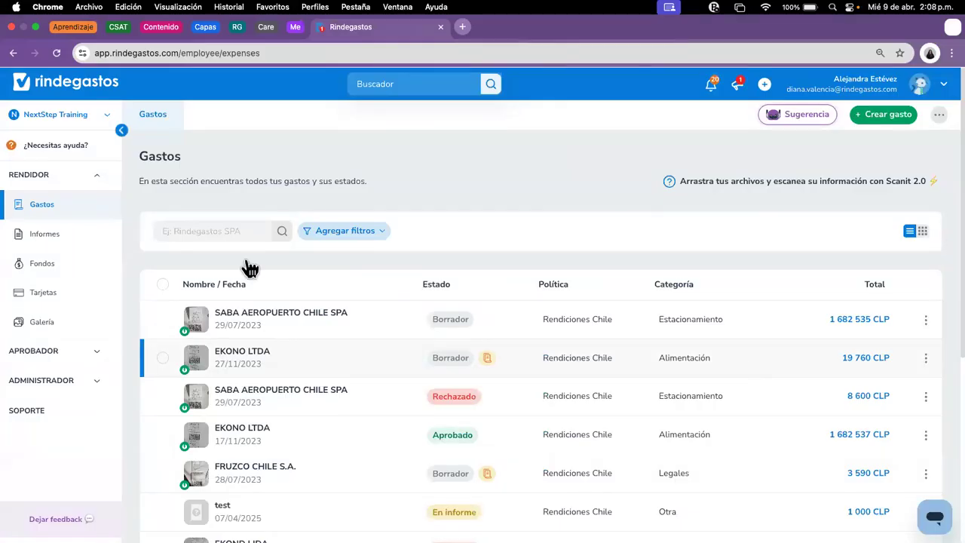
Step: Collapse the RENDIDOR section in the left sidebar
{"action": "left_click", "coordinate": [102, 182]}
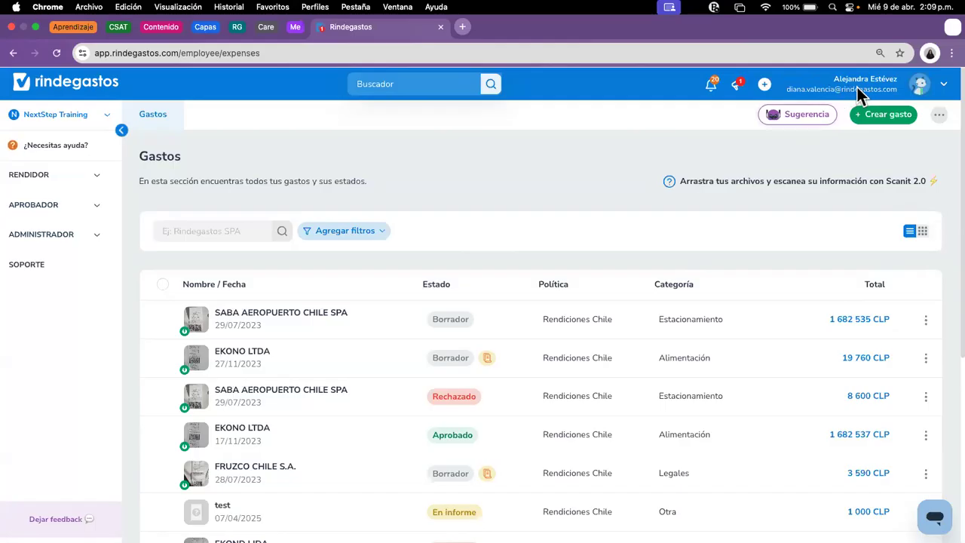
Step: Choose Perfil from the avatar menu and review the Mi cuenta profile, security and phone details
{"action": "left_click", "coordinate": [918, 86]}
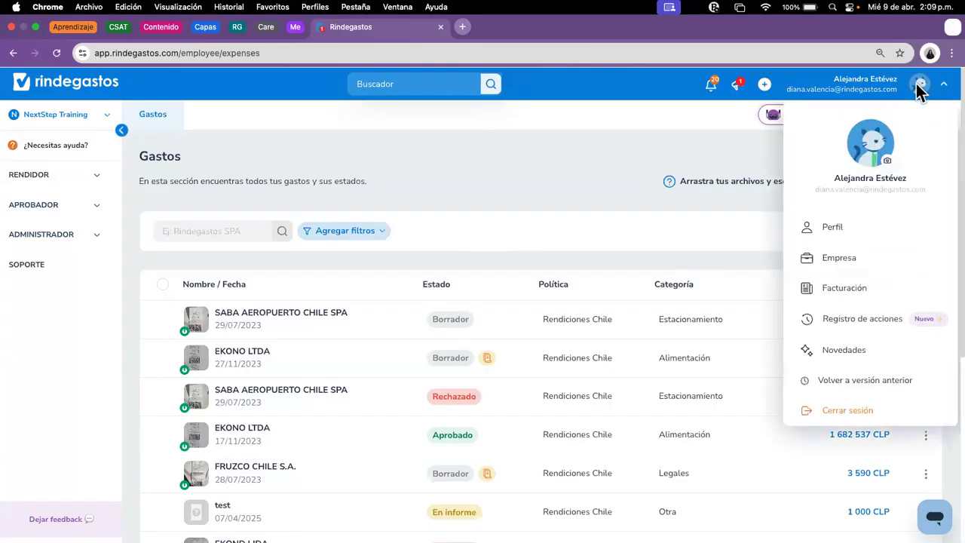
{"action": "left_click", "coordinate": [846, 229]}
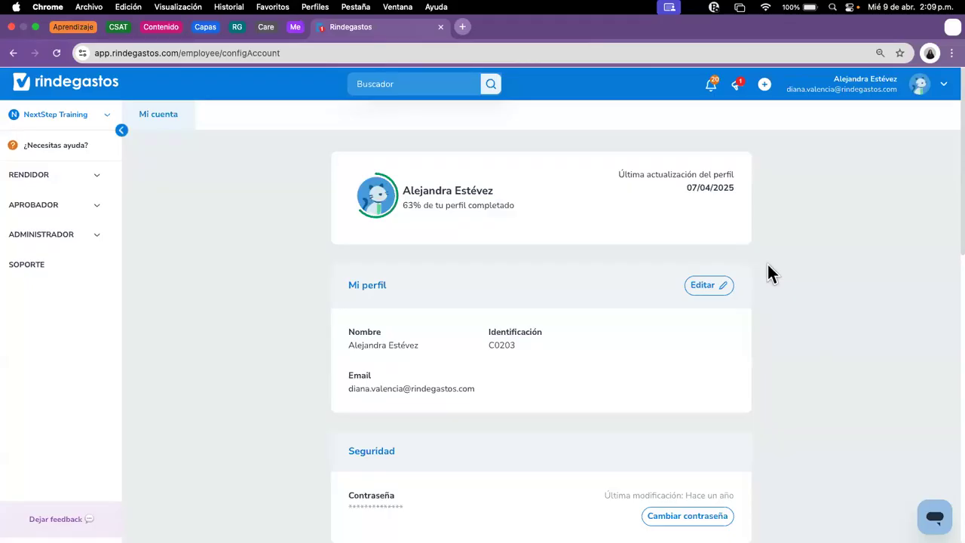
{"action": "scroll", "coordinate": [766, 267], "scroll_direction": "down", "scroll_amount": 2}
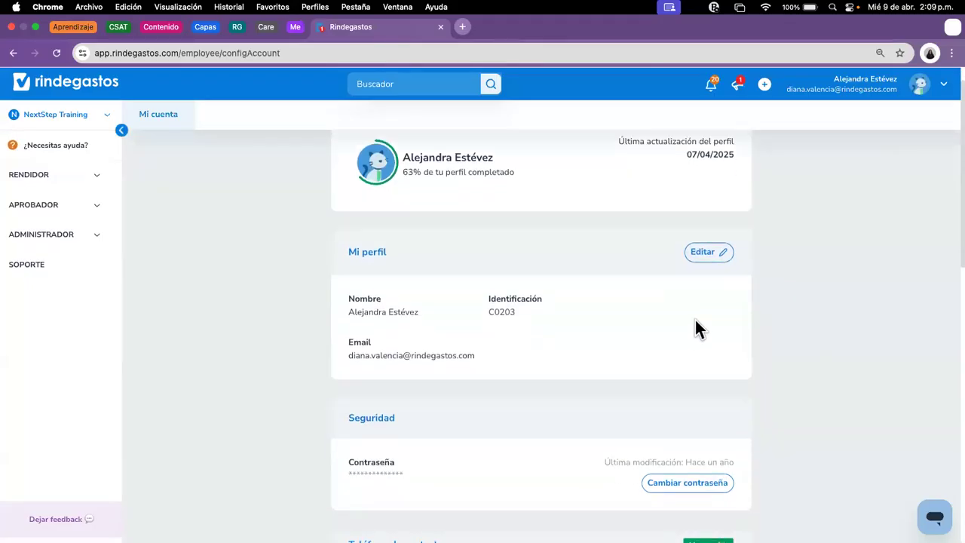
{"action": "scroll", "coordinate": [693, 331], "scroll_direction": "down", "scroll_amount": 2}
{"action": "scroll", "coordinate": [693, 340], "scroll_direction": "down", "scroll_amount": 3}
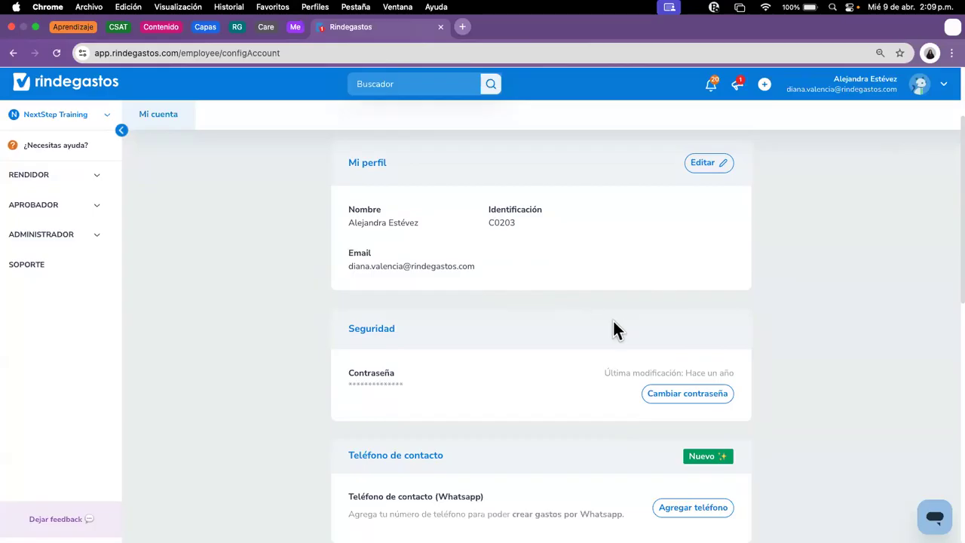
{"action": "scroll", "coordinate": [613, 321], "scroll_direction": "up", "scroll_amount": 2}
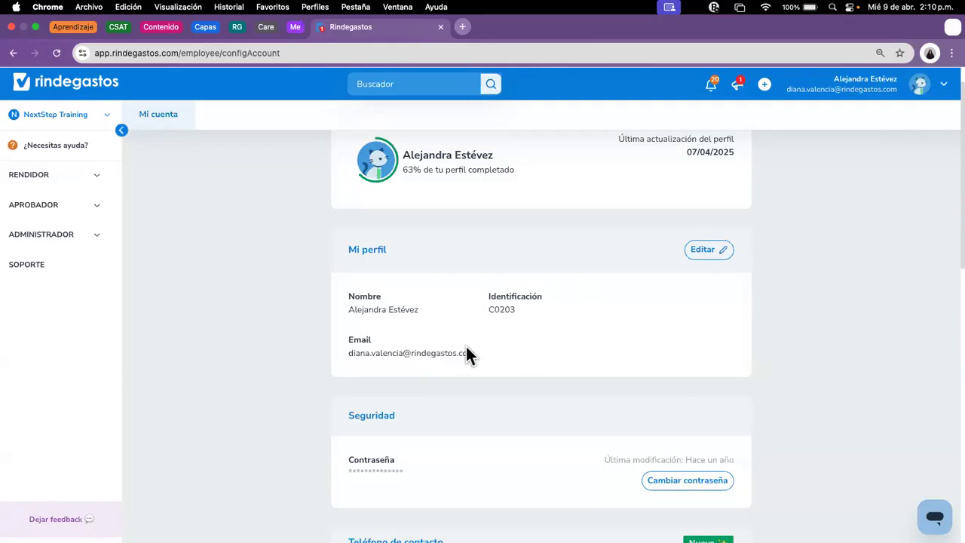
{"action": "left_click", "coordinate": [702, 251]}
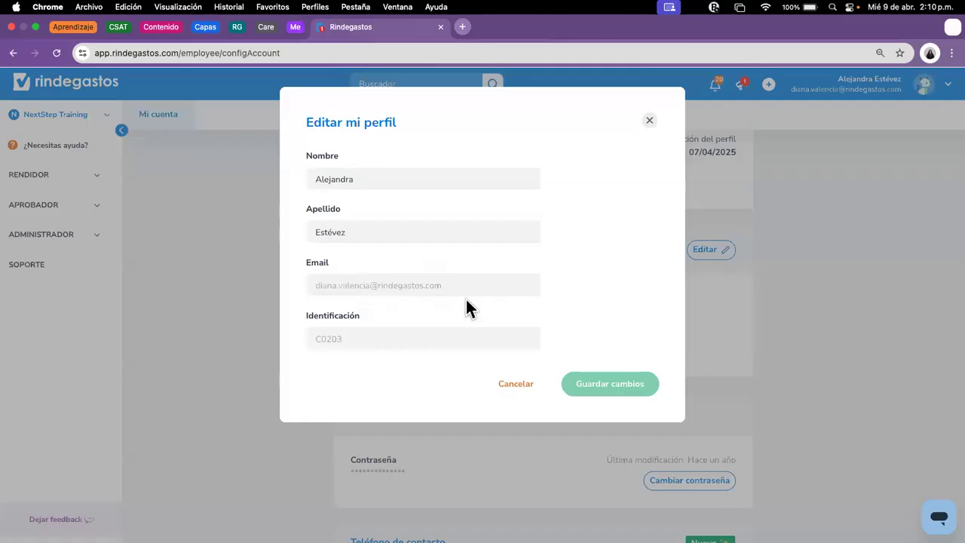
{"action": "left_click", "coordinate": [648, 124]}
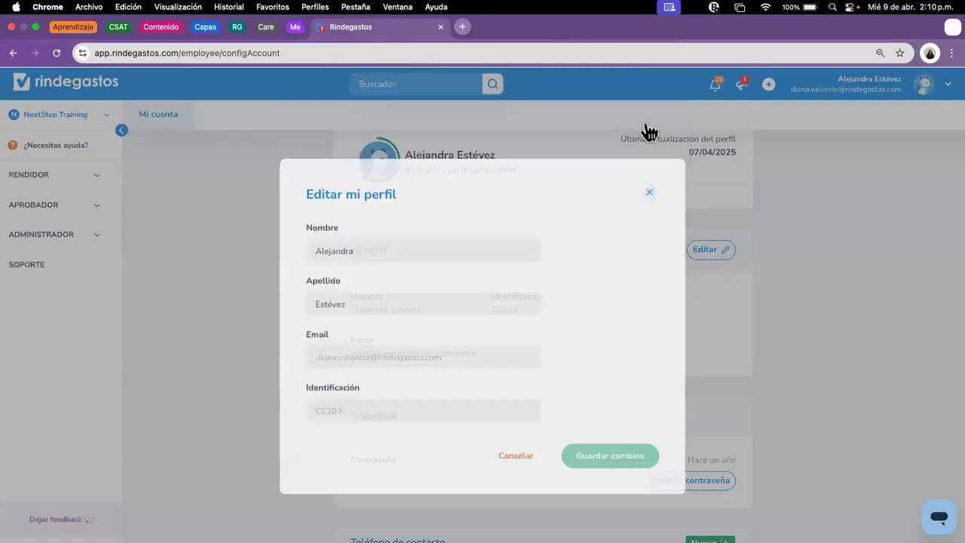
{"action": "scroll", "coordinate": [687, 308], "scroll_direction": "down", "scroll_amount": 4}
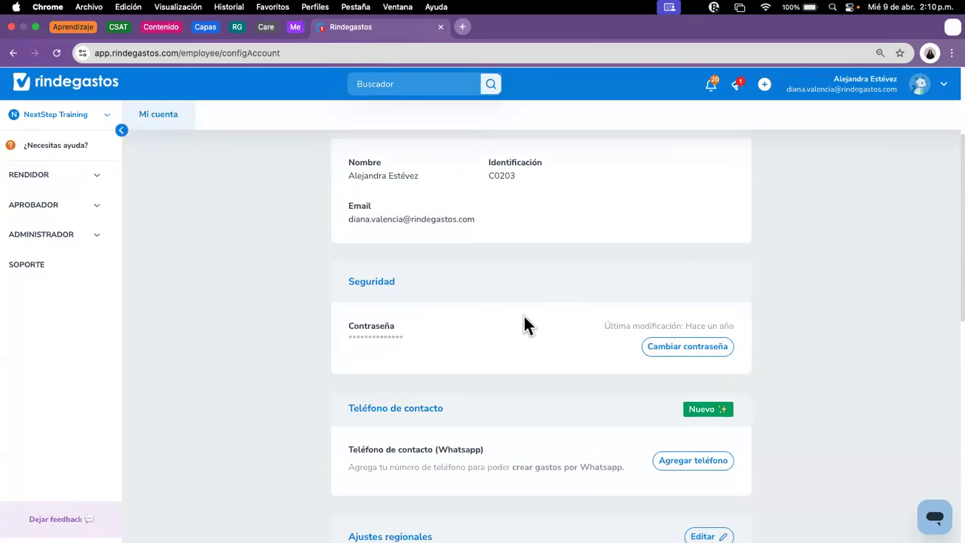
{"action": "scroll", "coordinate": [512, 317], "scroll_direction": "down", "scroll_amount": 5}
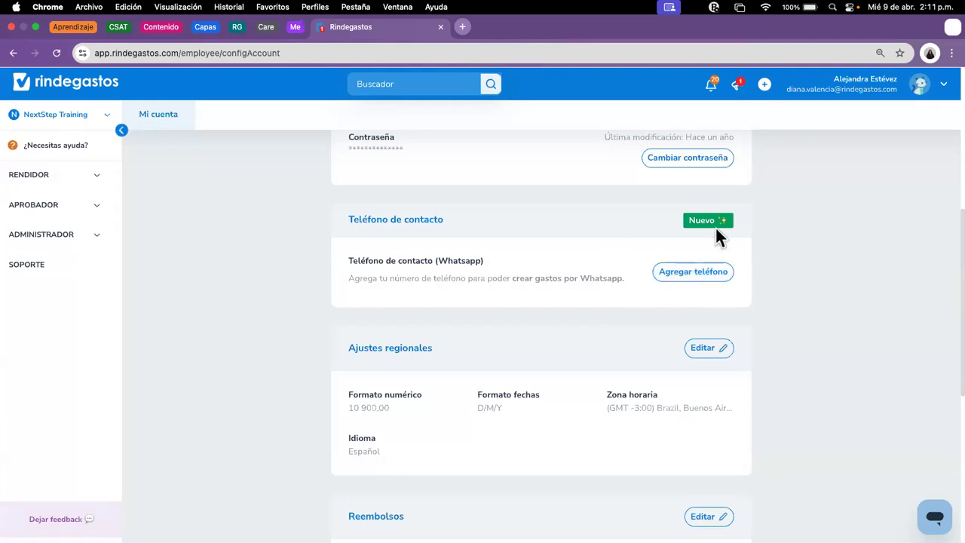
{"action": "scroll", "coordinate": [709, 277], "scroll_direction": "down", "scroll_amount": 3}
{"action": "scroll", "coordinate": [714, 277], "scroll_direction": "down", "scroll_amount": 1}
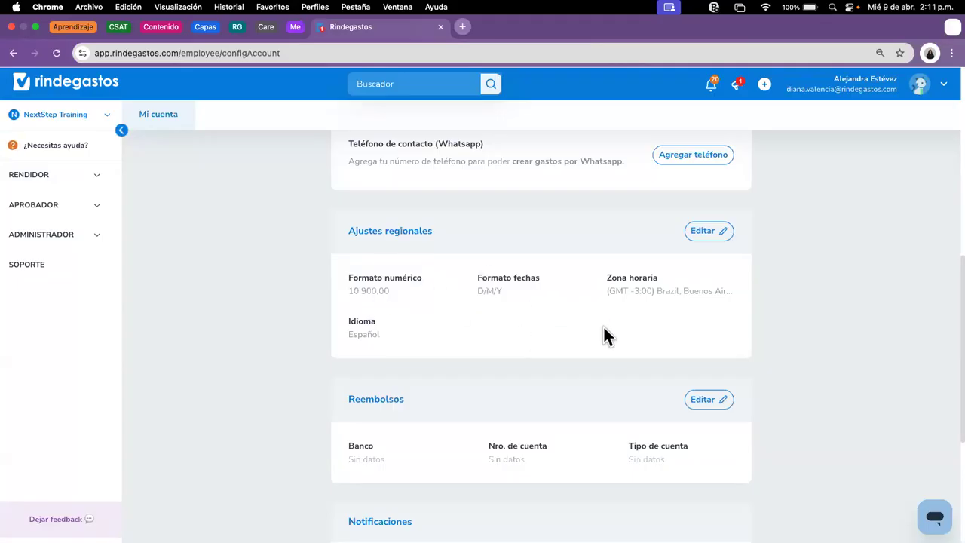
{"action": "scroll", "coordinate": [604, 327], "scroll_direction": "down", "scroll_amount": 1}
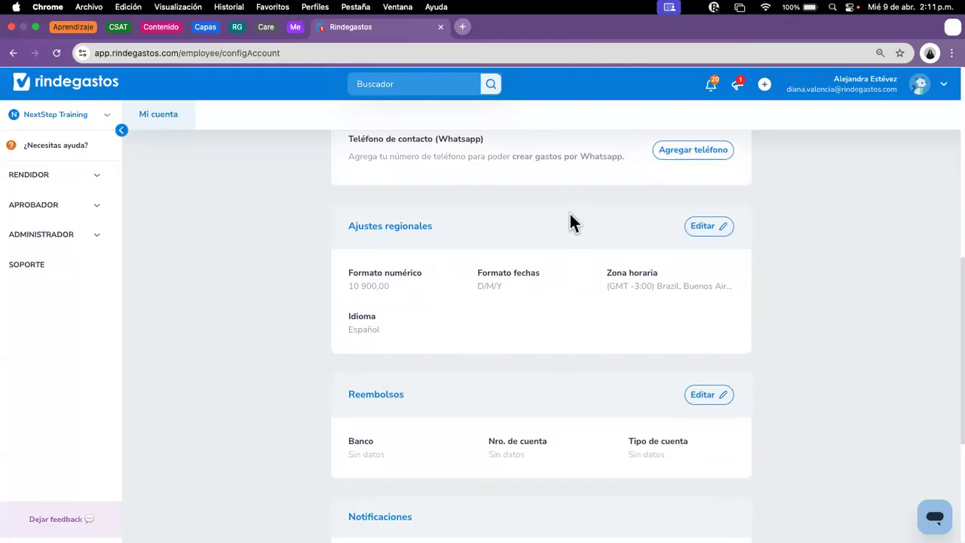
{"action": "scroll", "coordinate": [671, 317], "scroll_direction": "down", "scroll_amount": 4}
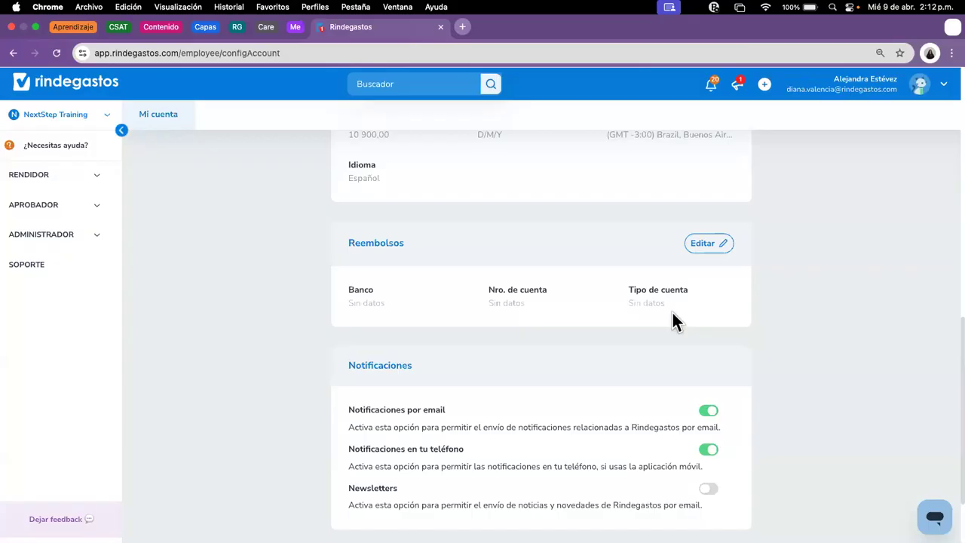
{"action": "scroll", "coordinate": [754, 354], "scroll_direction": "down", "scroll_amount": 3}
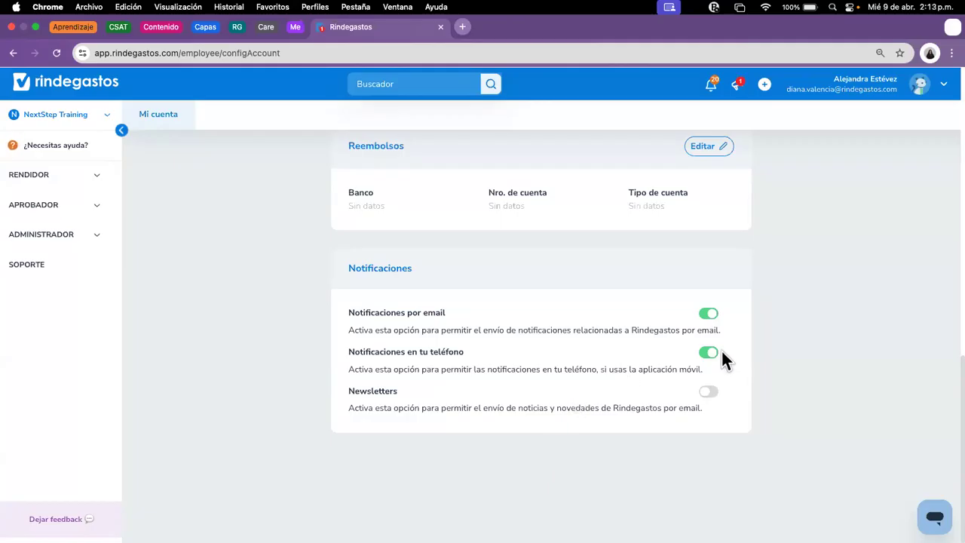
{"action": "scroll", "coordinate": [722, 354], "scroll_direction": "up", "scroll_amount": 10}
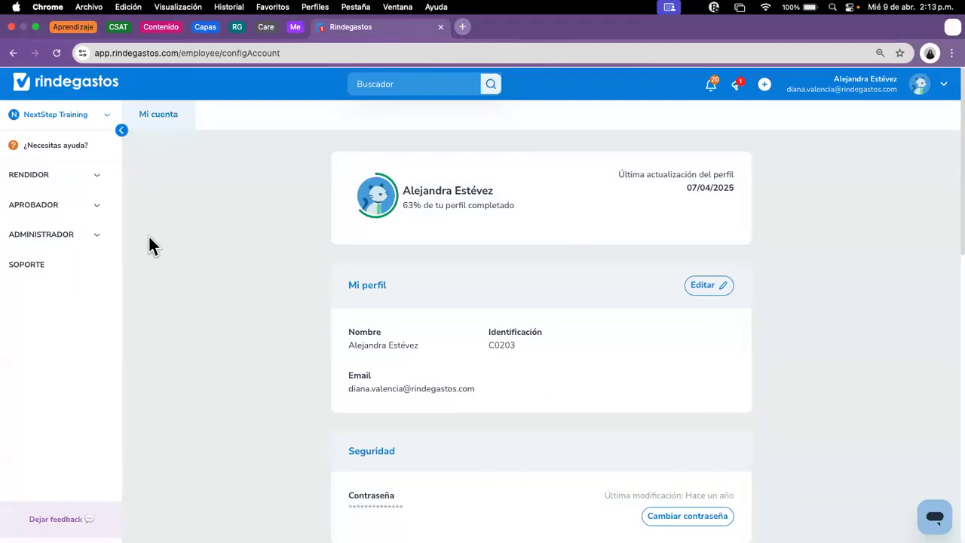
Step: Expand the RENDIDOR sidebar section again
{"action": "left_click", "coordinate": [96, 177]}
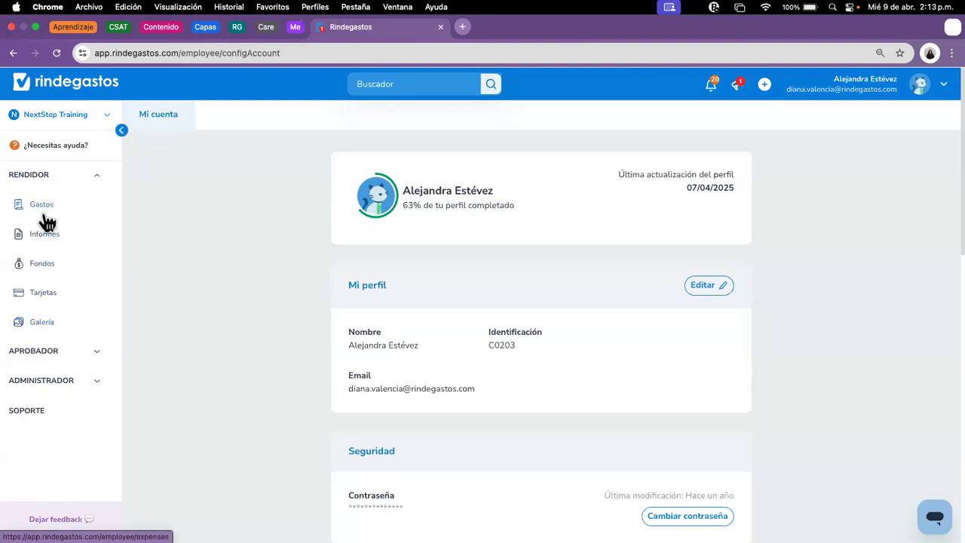
Step: Open Fondos and scroll the funds table, including the 1 000 000 CLP Caja chica fund
{"action": "left_click", "coordinate": [39, 266]}
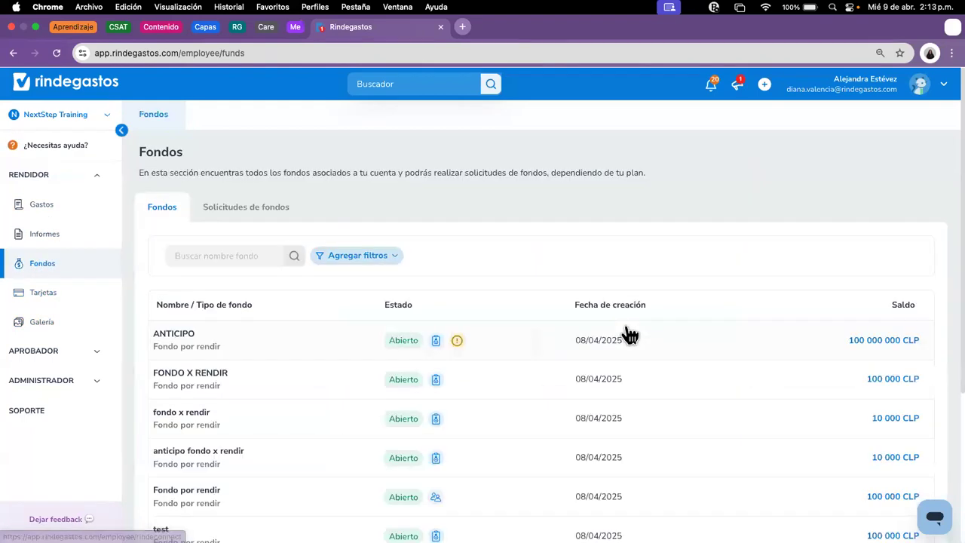
{"action": "scroll", "coordinate": [633, 354], "scroll_direction": "down", "scroll_amount": 2}
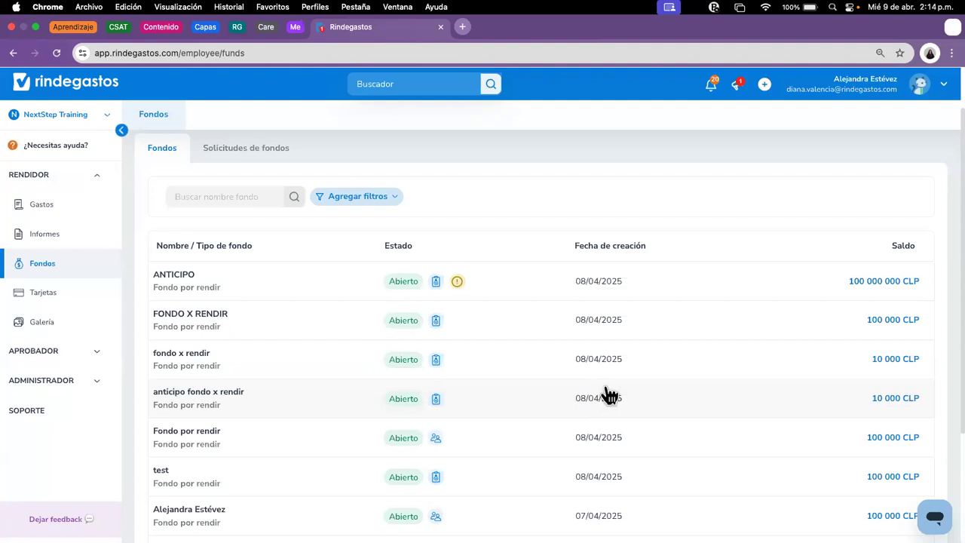
{"action": "scroll", "coordinate": [603, 393], "scroll_direction": "down", "scroll_amount": 5}
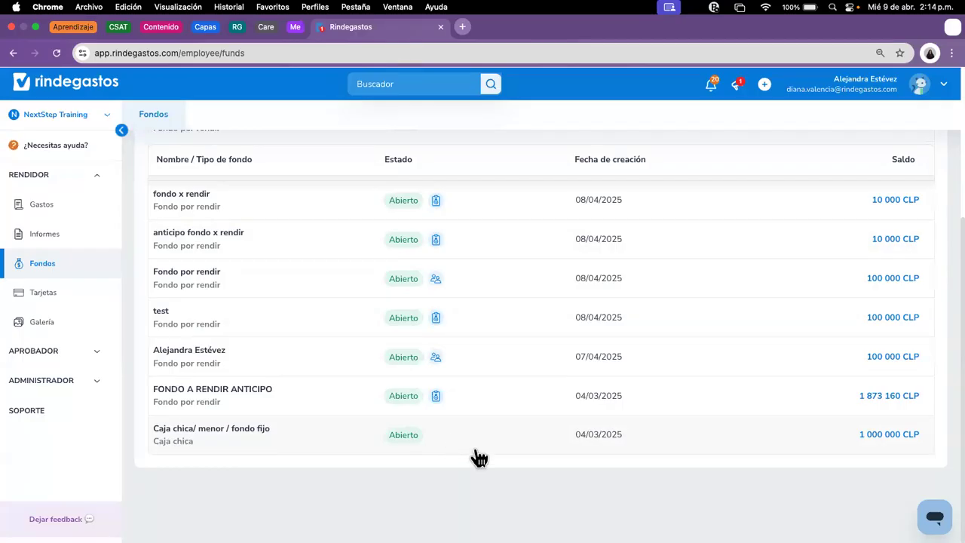
{"action": "mouse_move", "coordinate": [439, 410]}
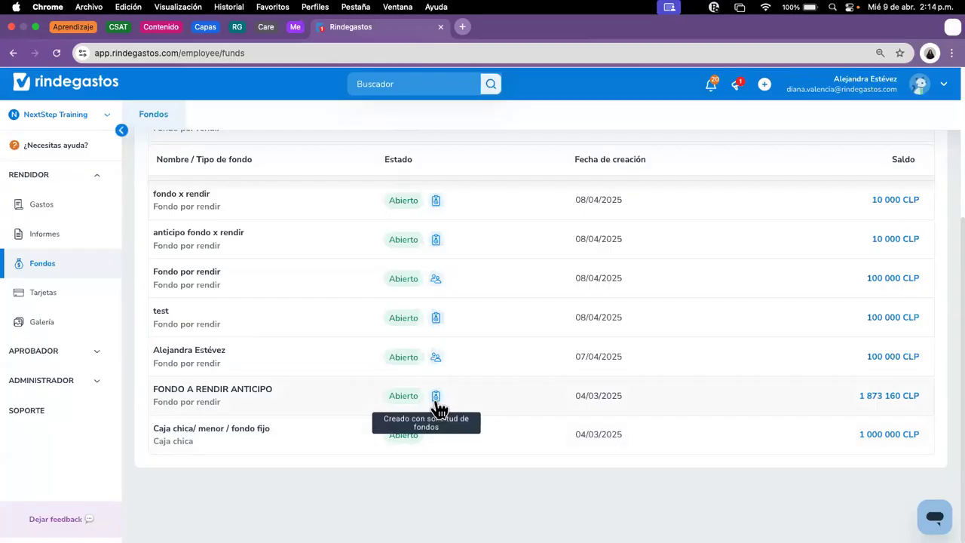
Step: Open fund 452360 FONDO A RENDIR ANTICIPO, expand its Alerta banner, and review its movements
{"action": "left_click", "coordinate": [441, 407]}
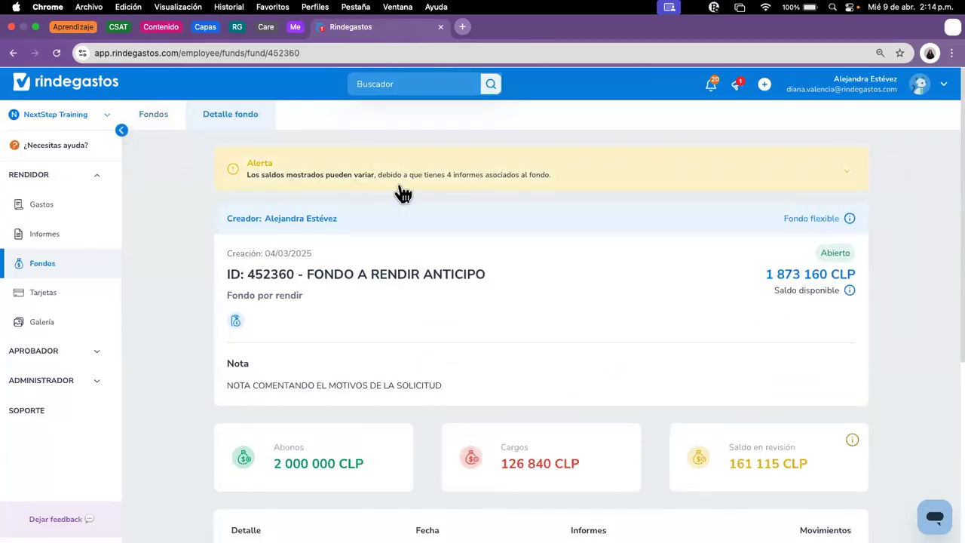
{"action": "left_click", "coordinate": [848, 175]}
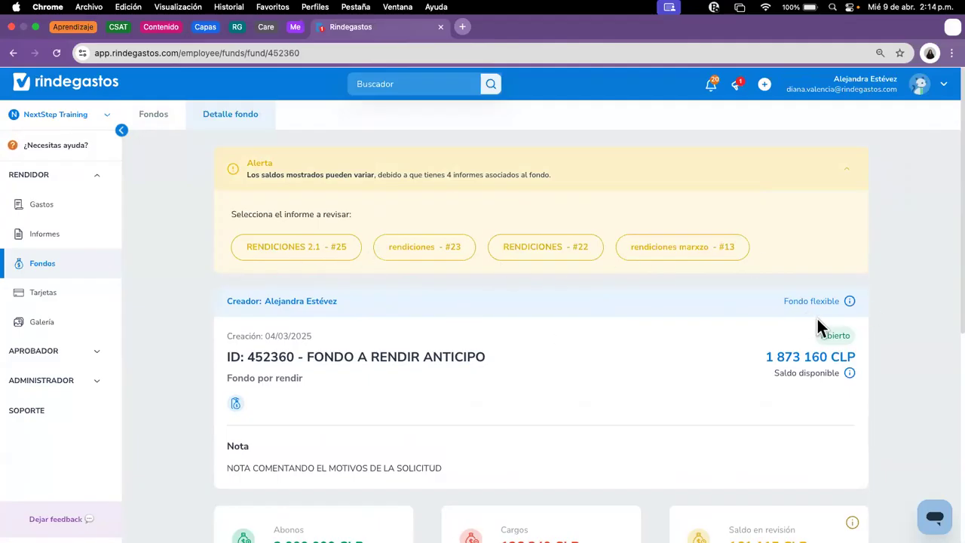
{"action": "scroll", "coordinate": [821, 317], "scroll_direction": "down", "scroll_amount": 1}
{"action": "scroll", "coordinate": [830, 313], "scroll_direction": "down", "scroll_amount": 1}
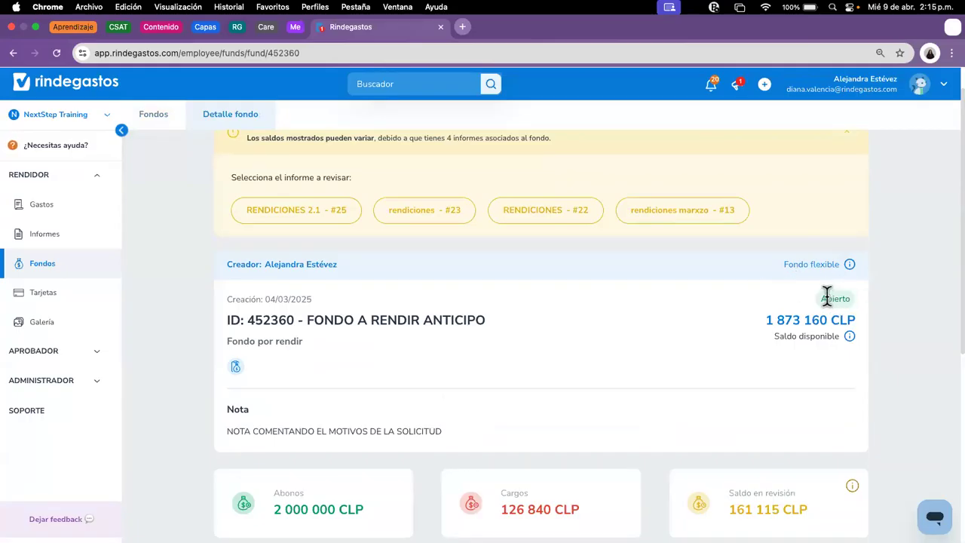
{"action": "scroll", "coordinate": [775, 353], "scroll_direction": "down", "scroll_amount": 2}
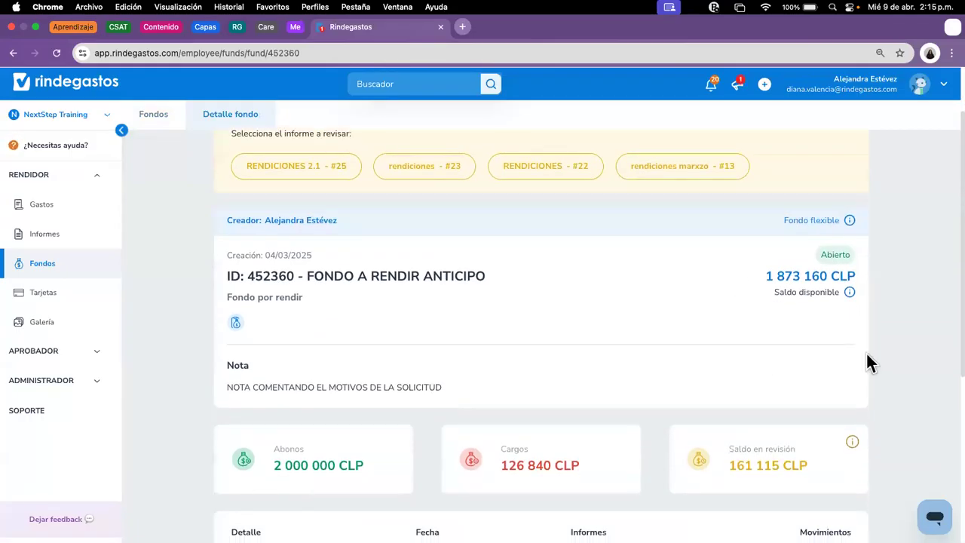
{"action": "scroll", "coordinate": [872, 362], "scroll_direction": "down", "scroll_amount": 5}
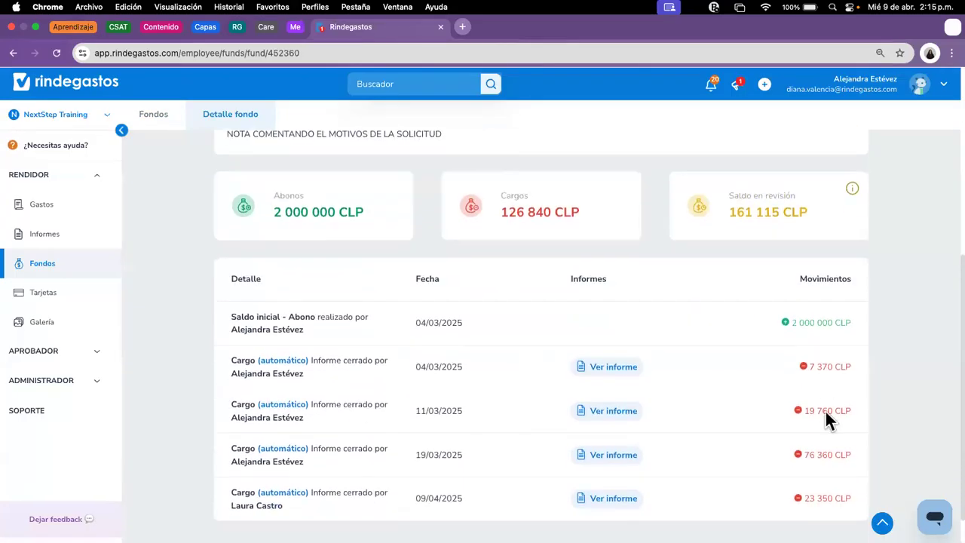
{"action": "scroll", "coordinate": [826, 412], "scroll_direction": "down", "scroll_amount": 1}
{"action": "scroll", "coordinate": [697, 391], "scroll_direction": "up", "scroll_amount": 1}
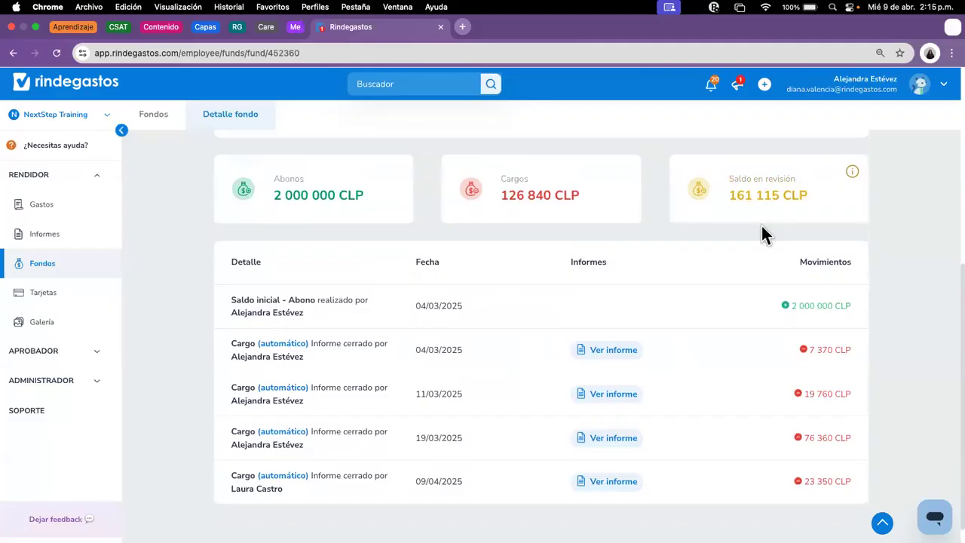
{"action": "scroll", "coordinate": [422, 347], "scroll_direction": "up", "scroll_amount": 2}
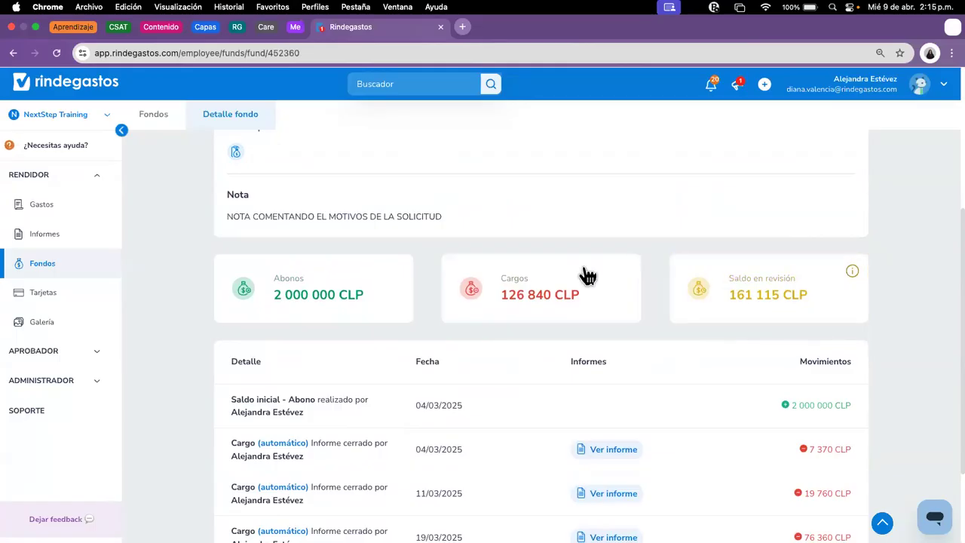
{"action": "scroll", "coordinate": [581, 274], "scroll_direction": "up", "scroll_amount": 5}
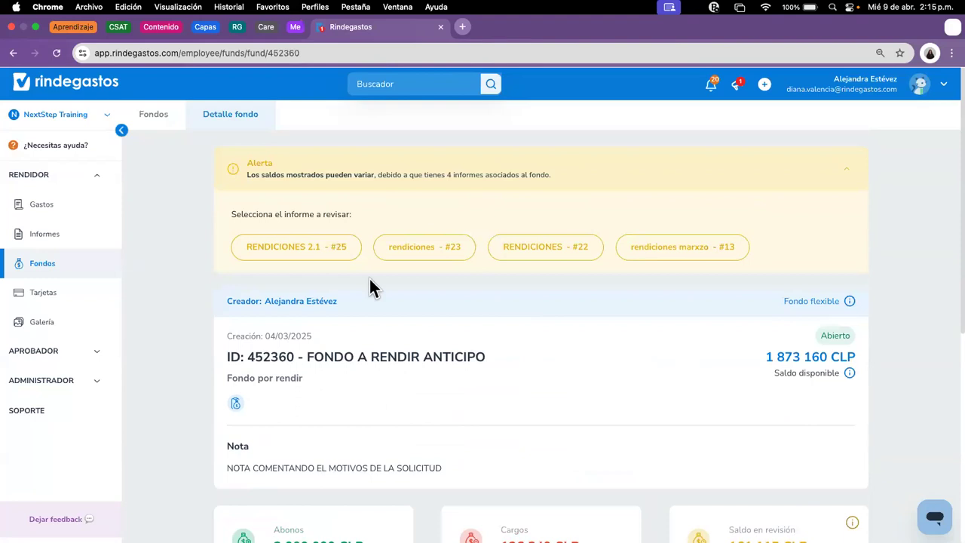
Step: Back in Fondos, open the shared 100 000 CLP fund dated 07/04/2025
{"action": "left_click", "coordinate": [51, 268]}
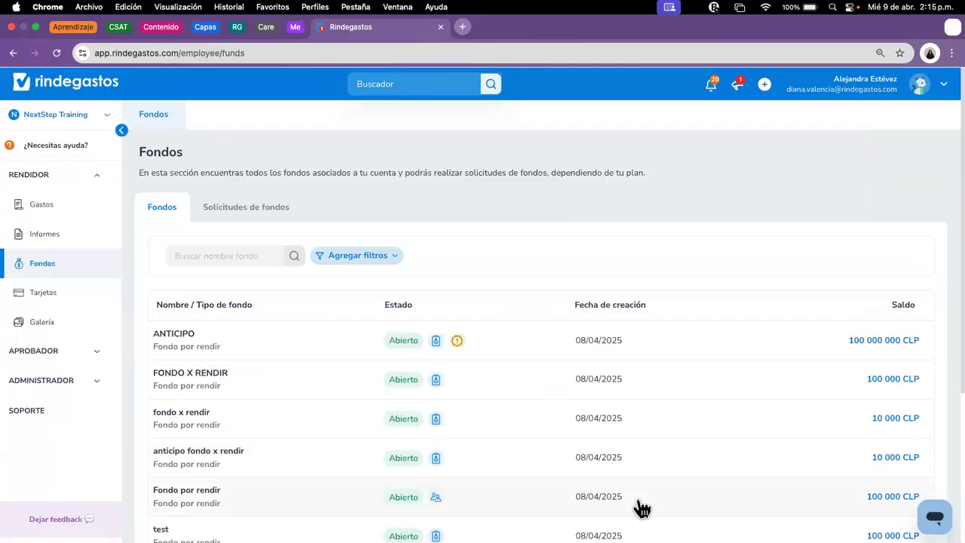
{"action": "scroll", "coordinate": [470, 422], "scroll_direction": "down", "scroll_amount": 1}
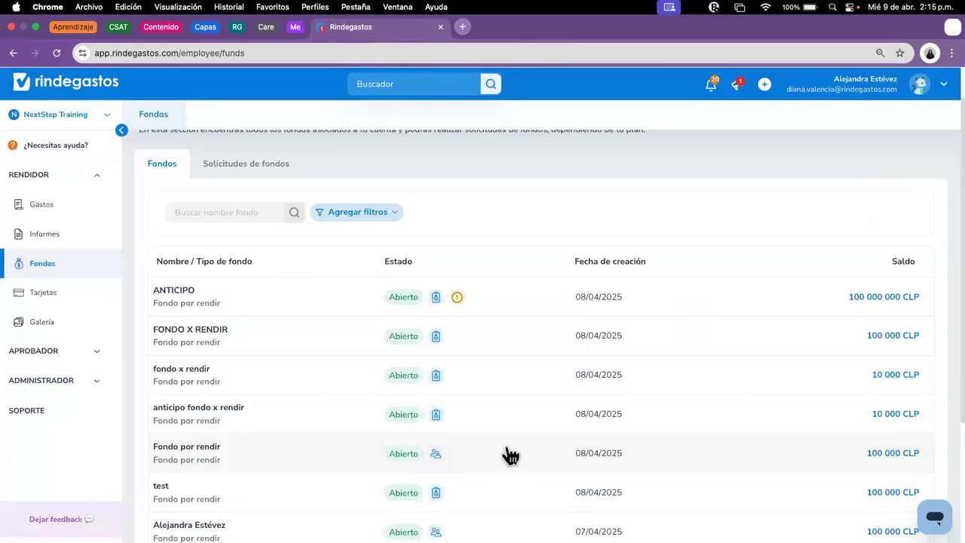
{"action": "scroll", "coordinate": [515, 390], "scroll_direction": "down", "scroll_amount": 5}
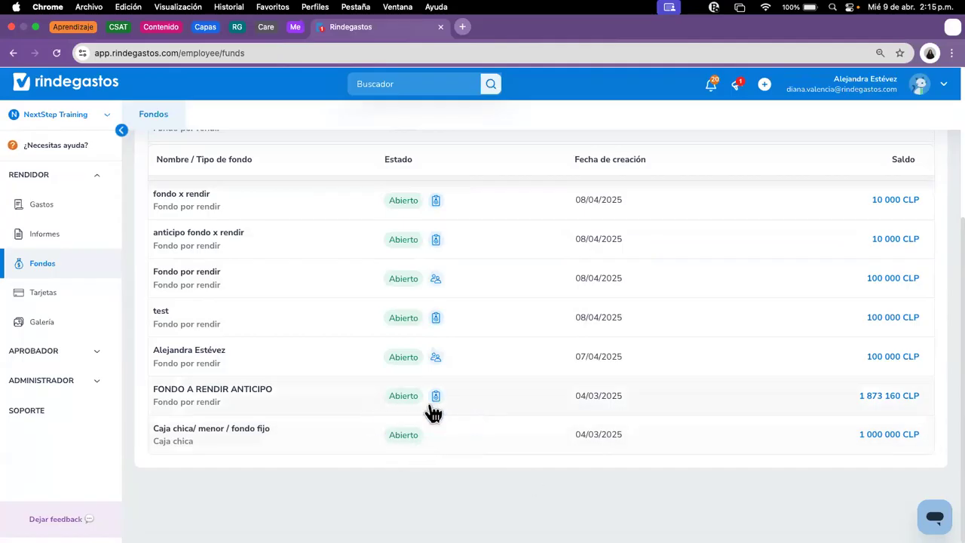
{"action": "left_click", "coordinate": [439, 365]}
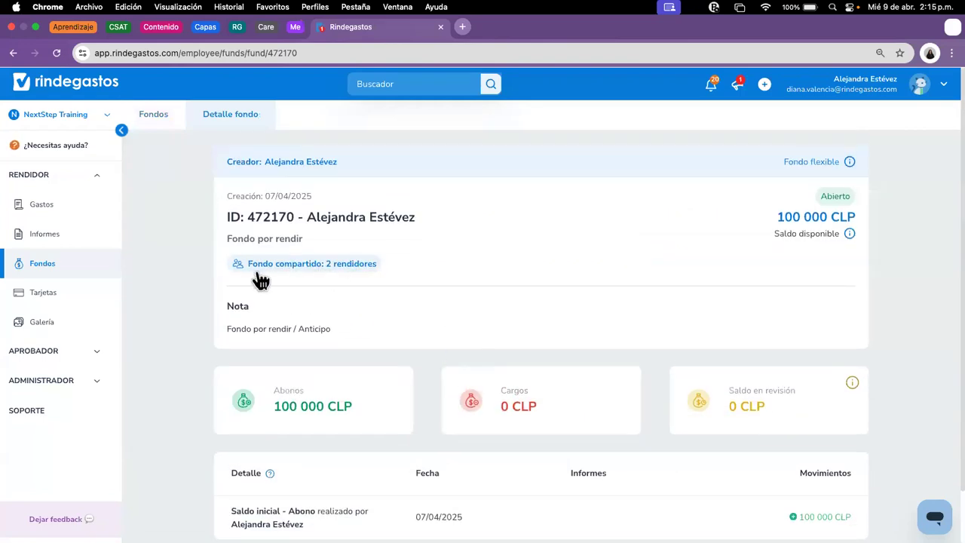
Step: Open the 'Fondo compartido: 2 rendidores' panel for fund 472170
{"action": "left_click", "coordinate": [324, 266]}
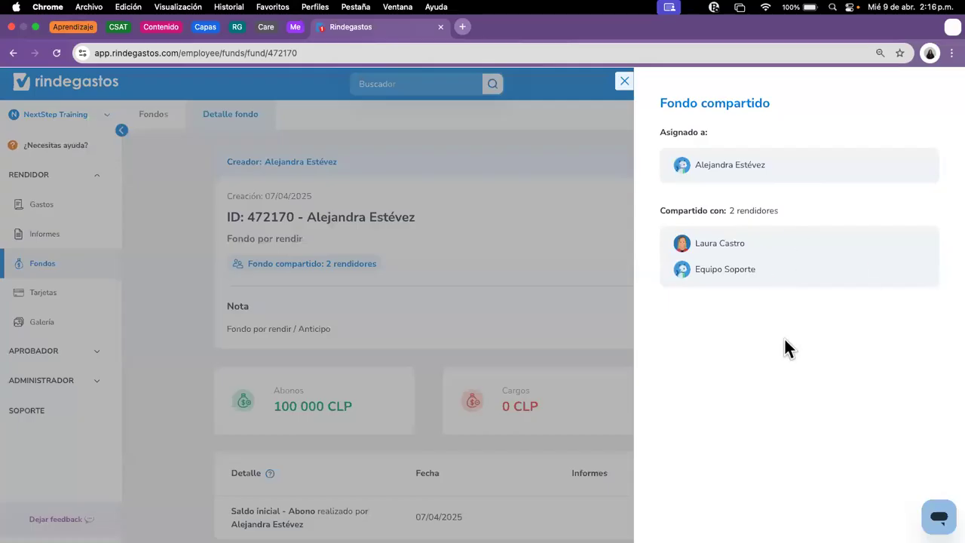
Step: Close the Fondo compartido panel to show fund 472170's full detail page again
{"action": "left_click", "coordinate": [626, 332]}
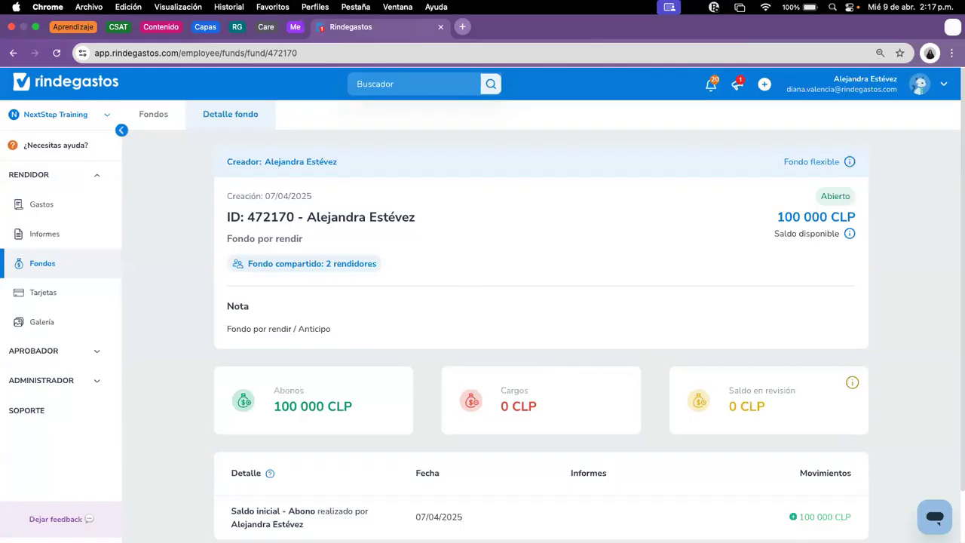
Step: Return to the Fondos list from the sidebar and scroll back to its top
{"action": "left_click", "coordinate": [68, 268]}
{"action": "scroll", "coordinate": [362, 400], "scroll_direction": "down", "scroll_amount": 3}
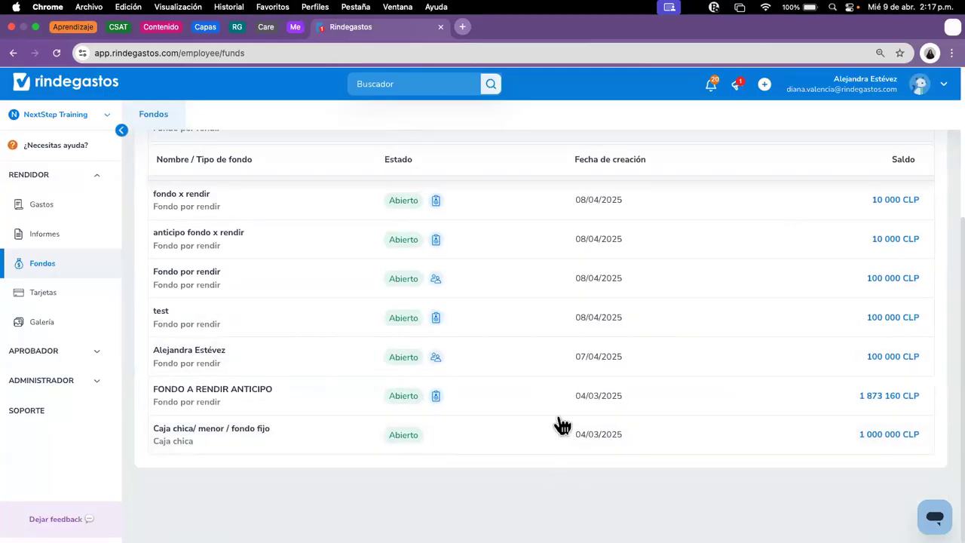
{"action": "scroll", "coordinate": [562, 423], "scroll_direction": "up", "scroll_amount": 3}
{"action": "scroll", "coordinate": [562, 425], "scroll_direction": "up", "scroll_amount": 3}
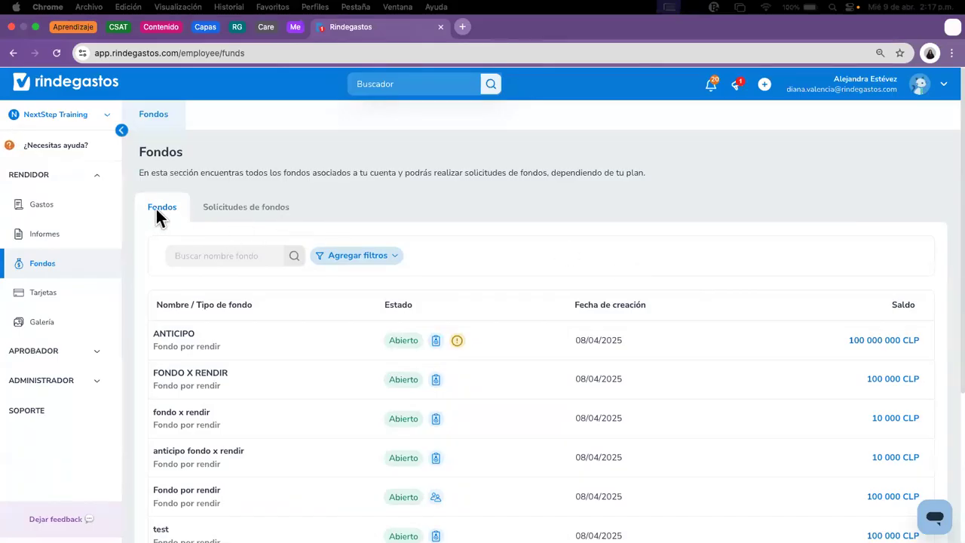
Step: Show the Solicitudes de fondos tab listing FONDO X RENDIR, ANTICIPO and anticipo fondo x rendir
{"action": "left_click", "coordinate": [246, 212]}
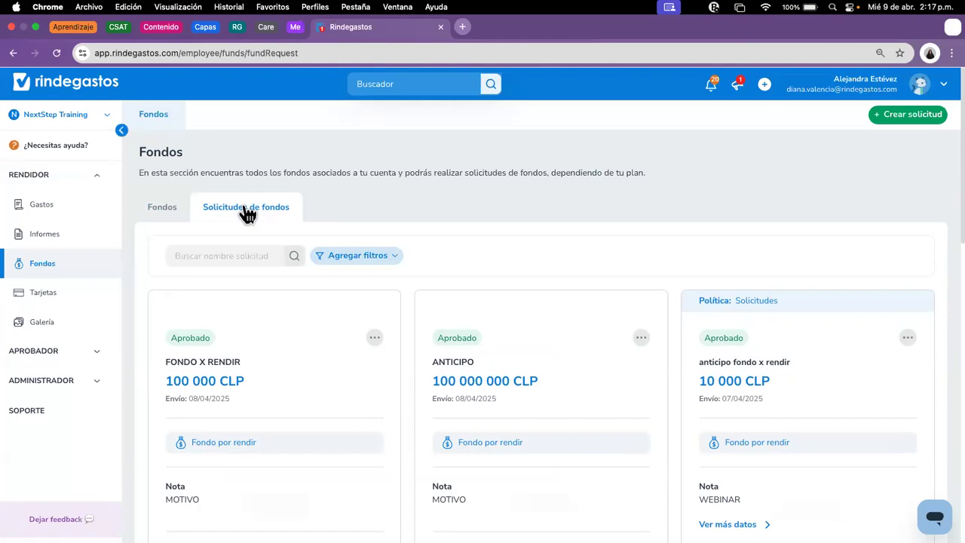
{"action": "scroll", "coordinate": [788, 362], "scroll_direction": "down", "scroll_amount": 1}
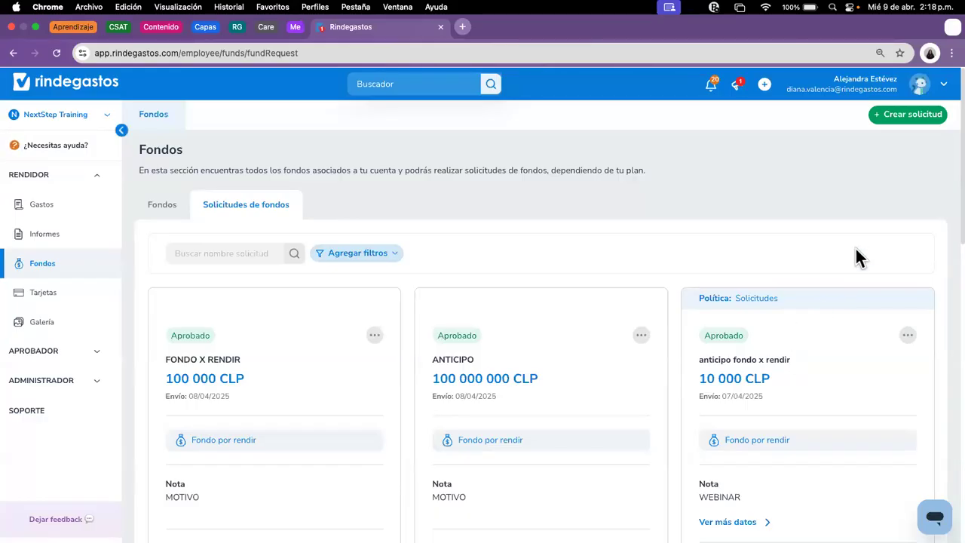
Step: Start a new fund request named 'FONDO X RENDIR VIAJE MX' with type Fondo por rendir
{"action": "left_click", "coordinate": [912, 118]}
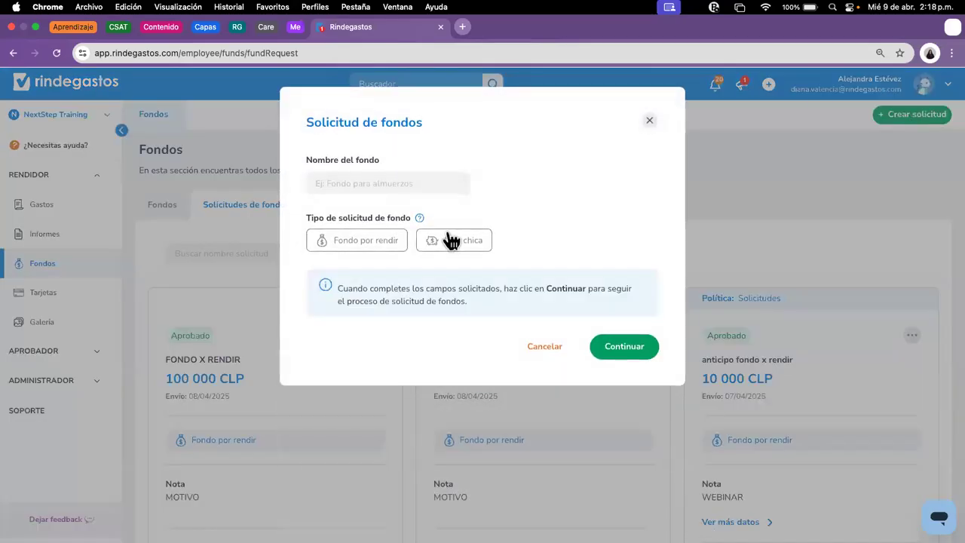
{"action": "left_click", "coordinate": [419, 181]}
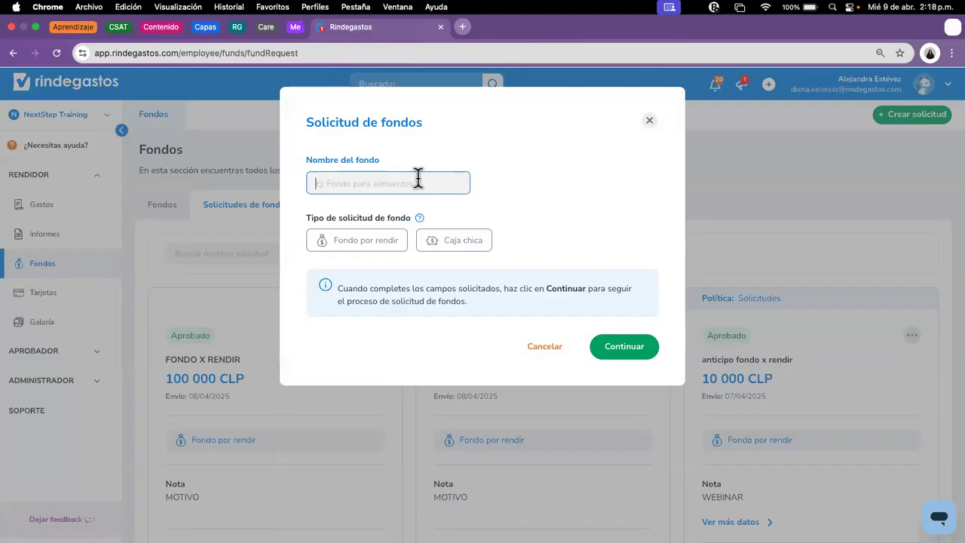
{"action": "key", "text": "Caps_Lock"}
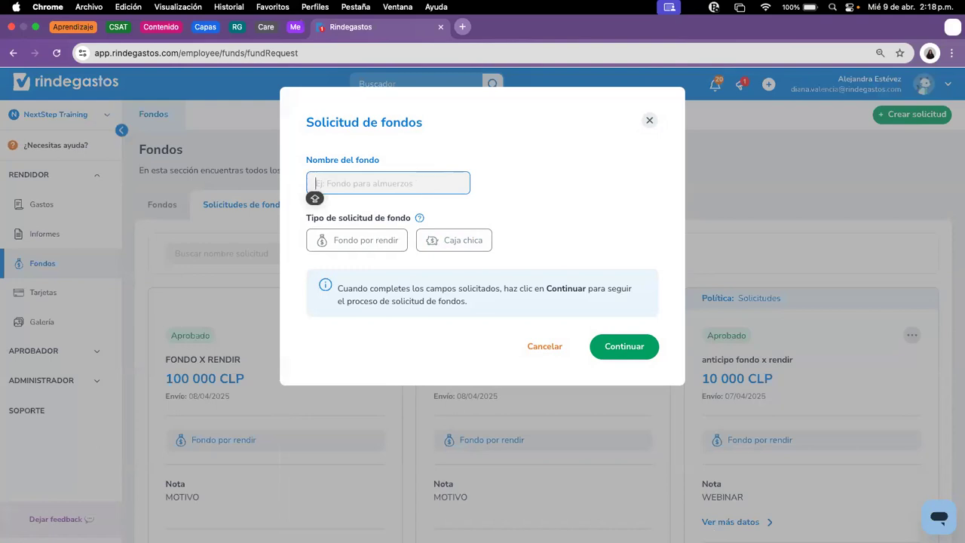
{"action": "type", "text": "FOND"}
{"action": "key", "text": "BackSpace"}
{"action": "type", "text": "DP"}
{"action": "key", "text": "BackSpace"}
{"action": "type", "text": "P"}
{"action": "key", "text": "BackSpace"}
{"action": "type", "text": "O"}
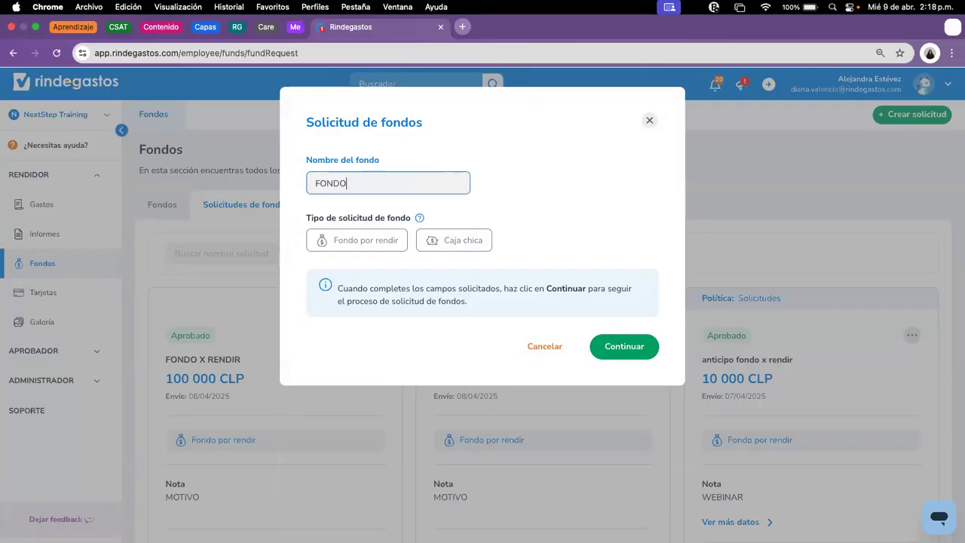
{"action": "type", "text": " X RENDIR VIAJE"}
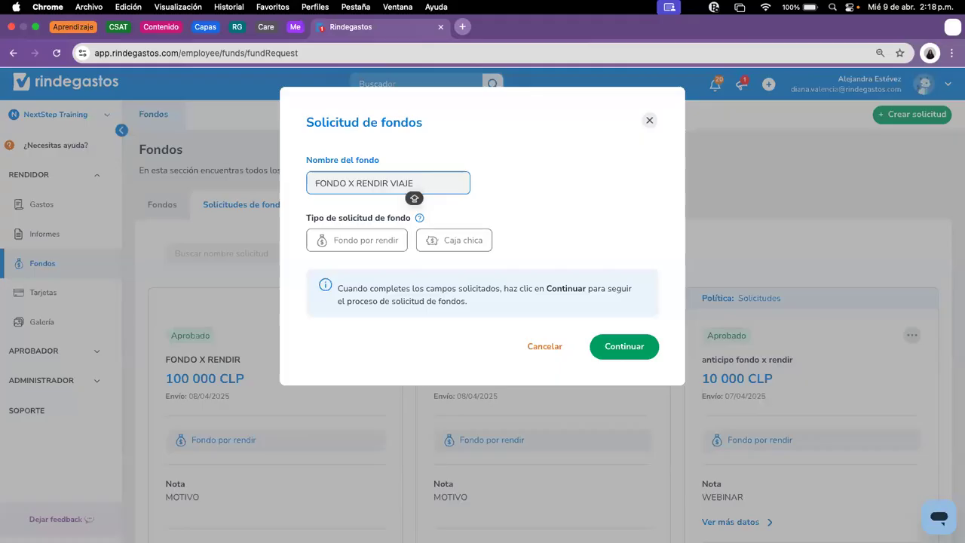
{"action": "type", "text": " MX"}
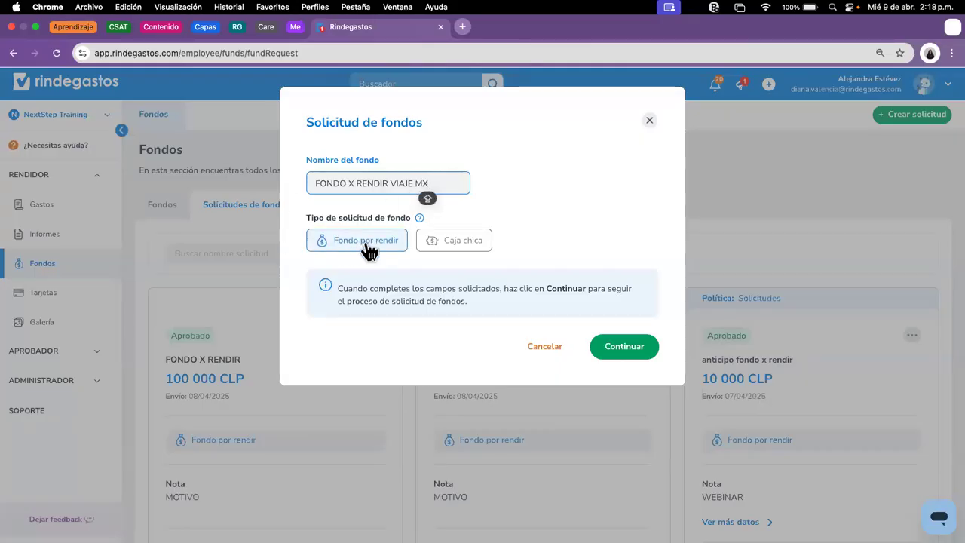
{"action": "left_click", "coordinate": [369, 249]}
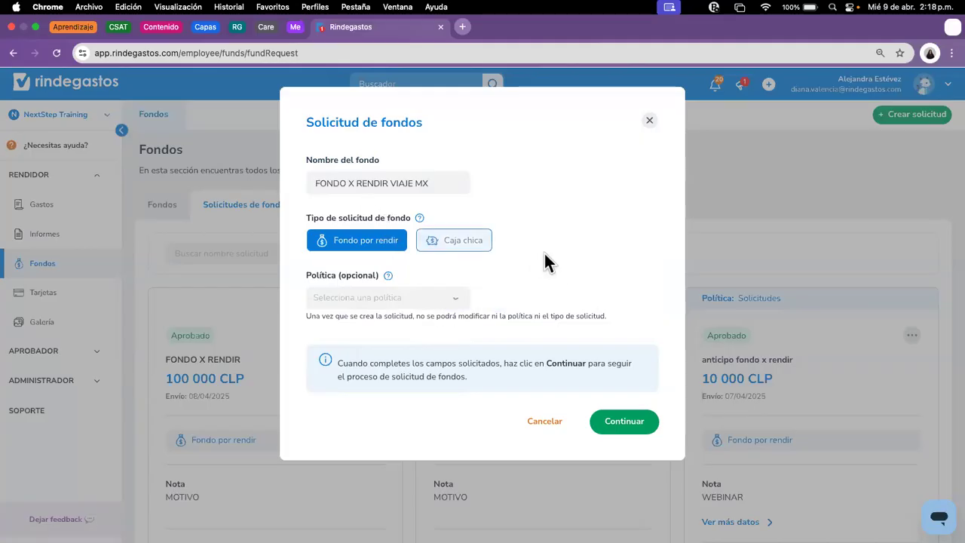
Step: Continue to the Editar solicitud de fondo form and list the USD, CLP, EUR, COP and PEN currencies
{"action": "left_click", "coordinate": [641, 422]}
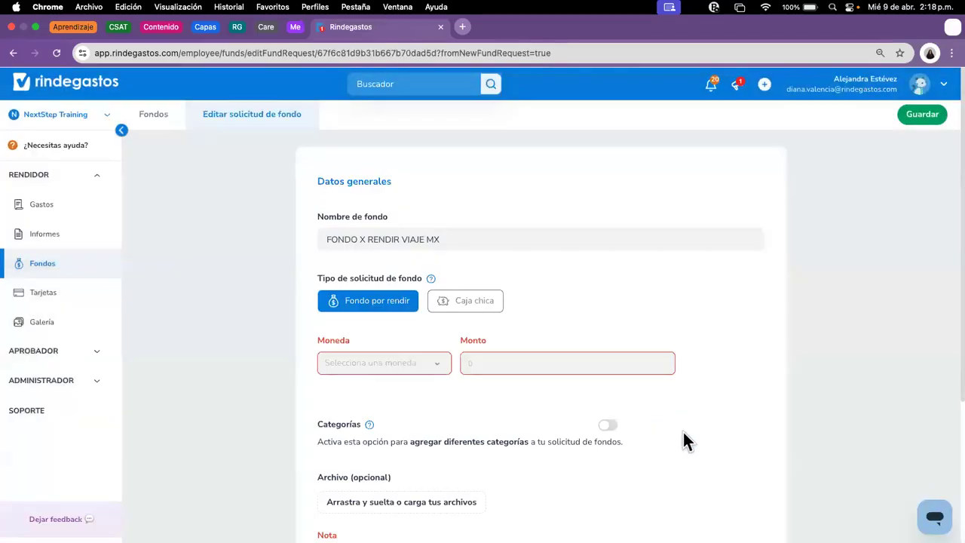
{"action": "scroll", "coordinate": [715, 396], "scroll_direction": "down", "scroll_amount": 1}
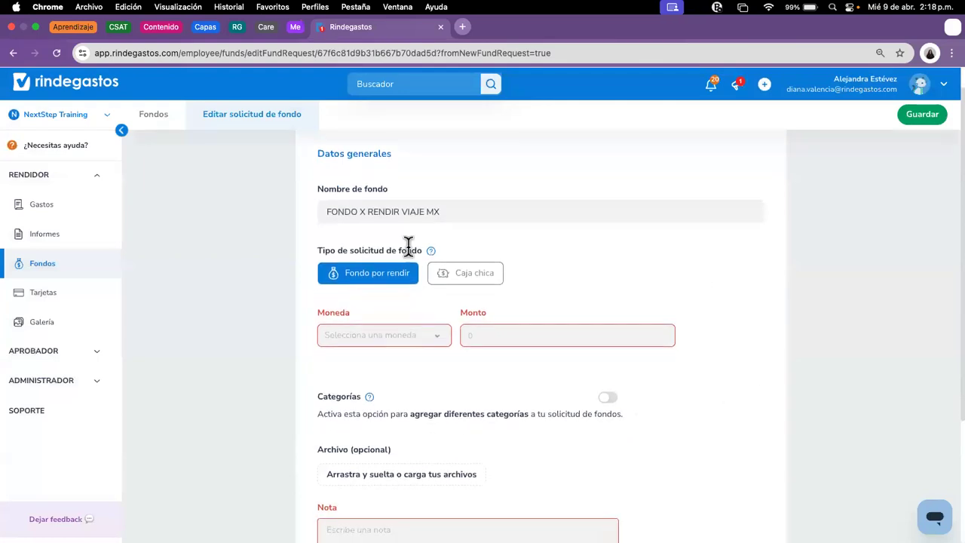
{"action": "scroll", "coordinate": [742, 369], "scroll_direction": "down", "scroll_amount": 1}
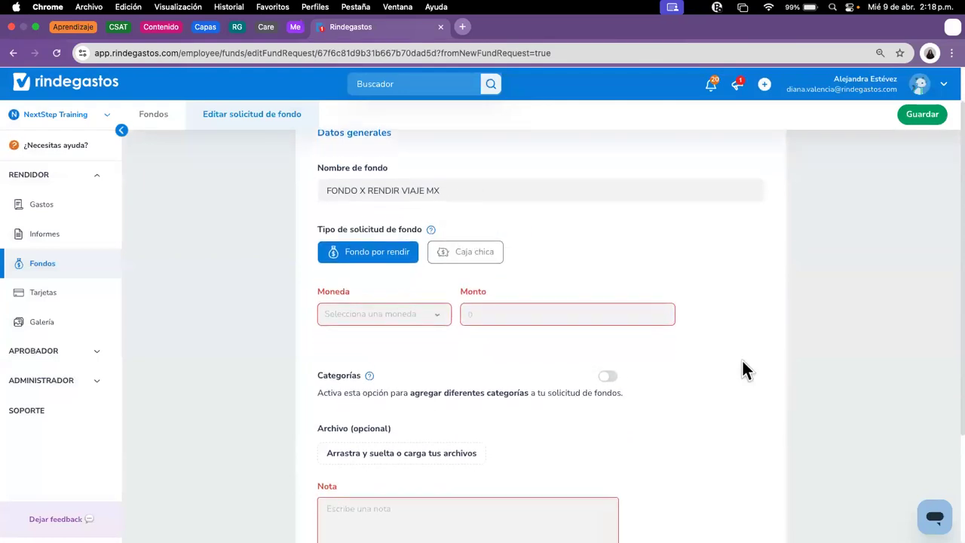
{"action": "scroll", "coordinate": [742, 370], "scroll_direction": "up", "scroll_amount": 2}
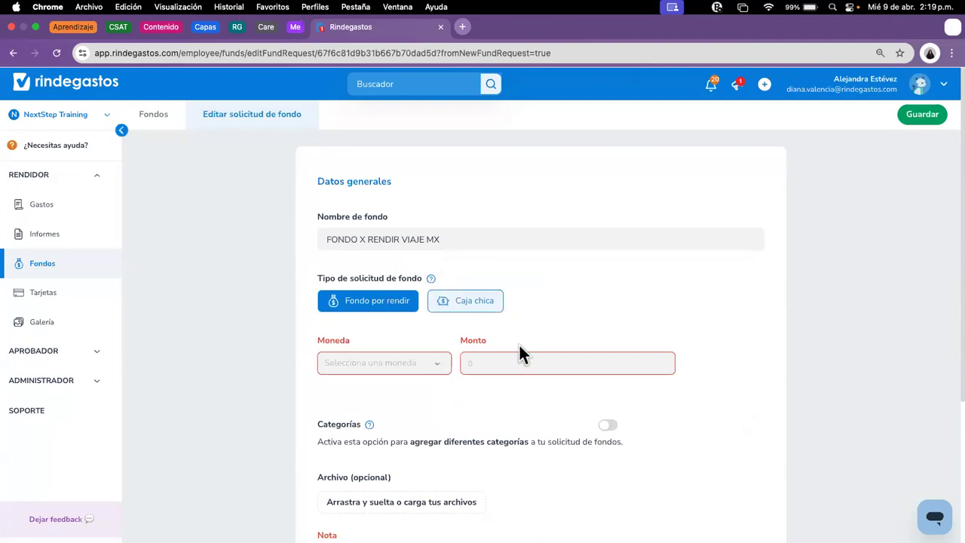
{"action": "scroll", "coordinate": [519, 349], "scroll_direction": "down", "scroll_amount": 3}
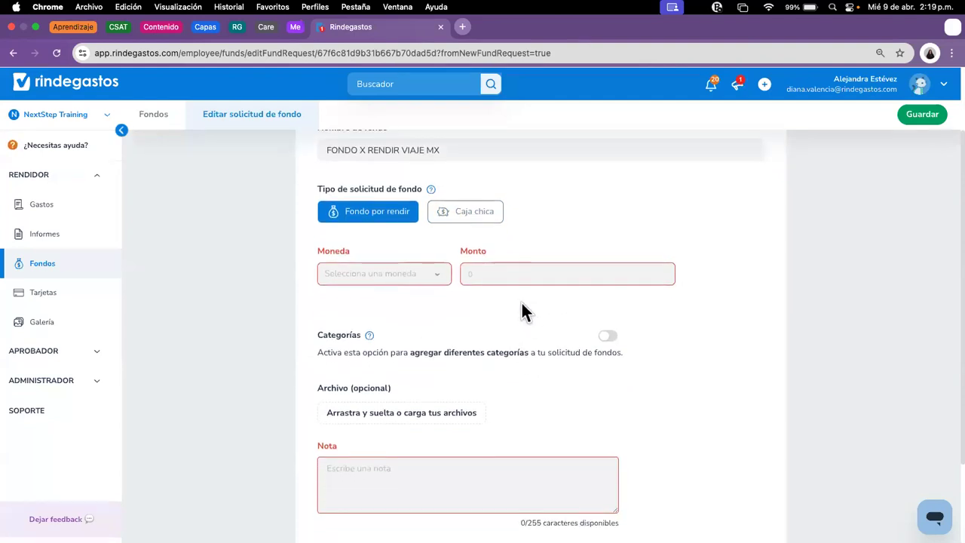
{"action": "left_click", "coordinate": [380, 276]}
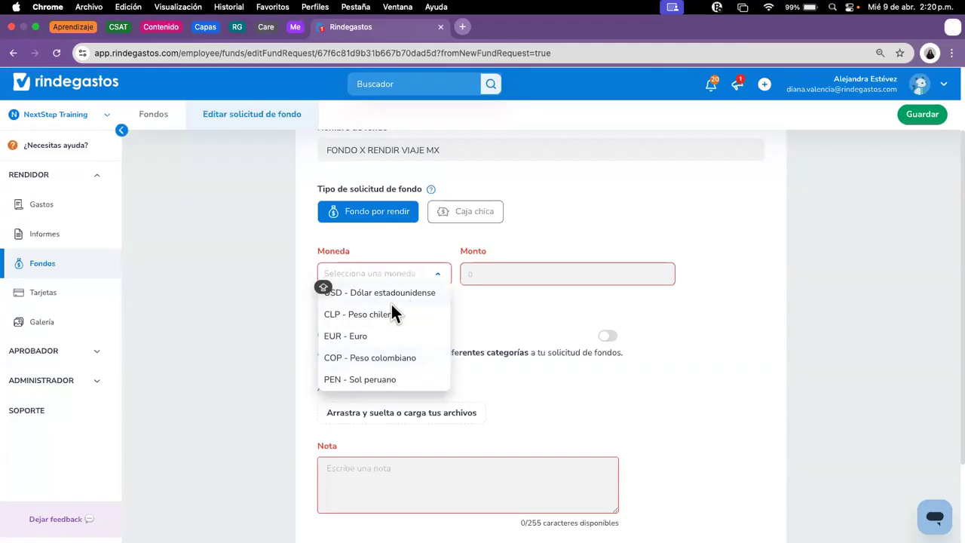
Step: Set currency to CLP - Peso chileno with amount 100 000, and switch Categorías on
{"action": "left_click", "coordinate": [362, 359]}
{"action": "left_click", "coordinate": [535, 273]}
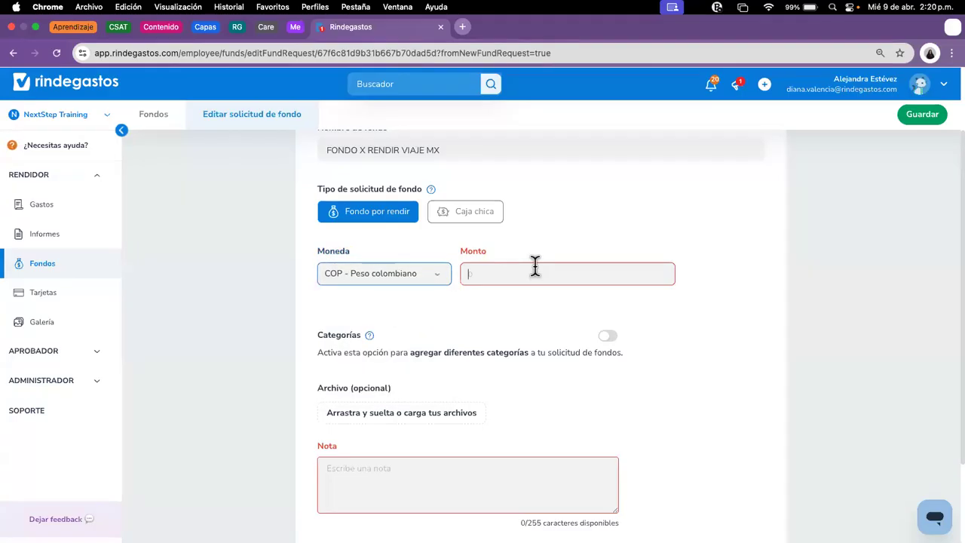
{"action": "type", "text": "10,00"}
{"action": "type", "text": "000"}
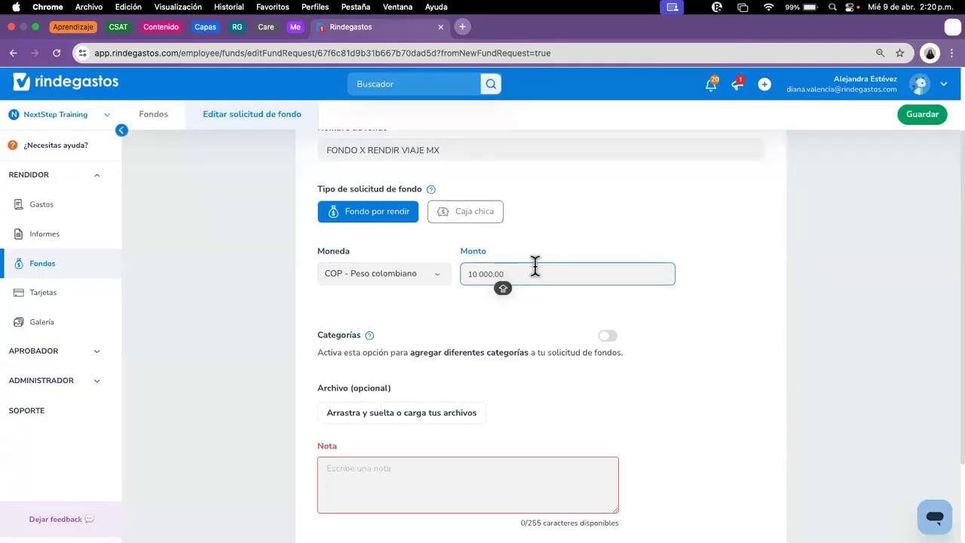
{"action": "left_click", "coordinate": [419, 281]}
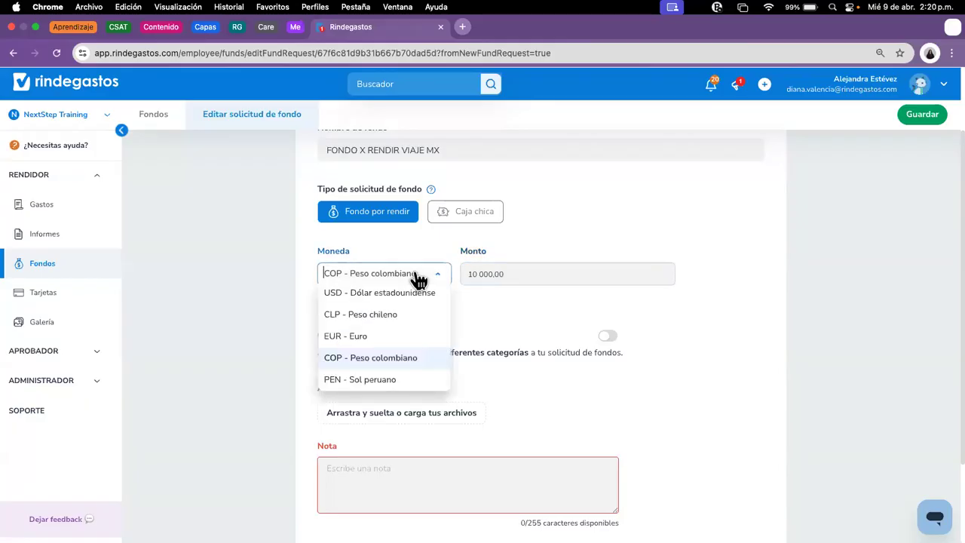
{"action": "left_click", "coordinate": [365, 316]}
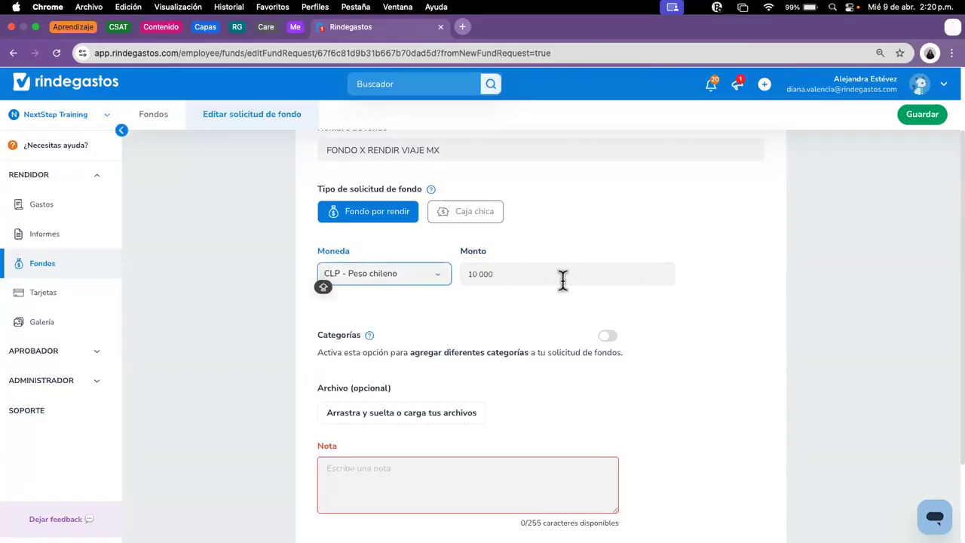
{"action": "left_click", "coordinate": [519, 273]}
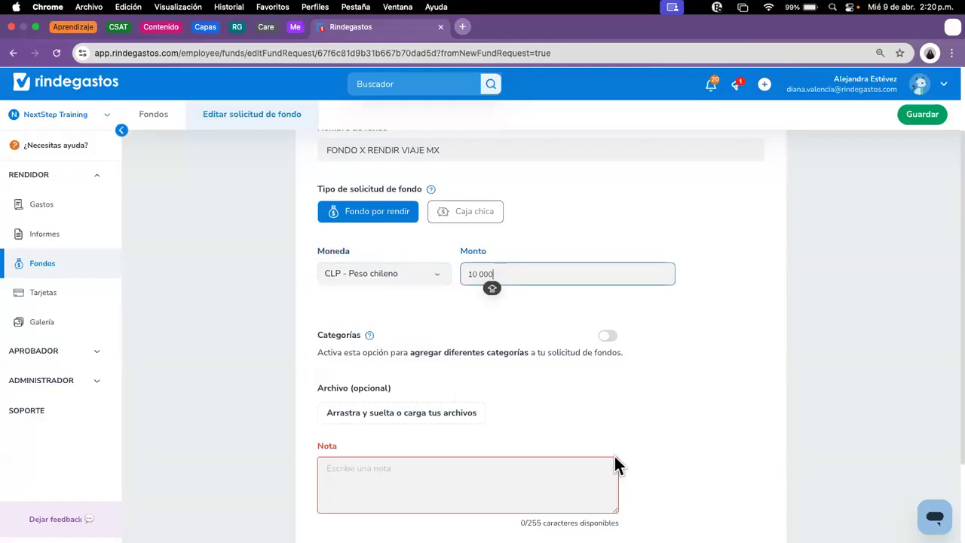
{"action": "type", "text": "0"}
{"action": "scroll", "coordinate": [476, 334], "scroll_direction": "down", "scroll_amount": 1}
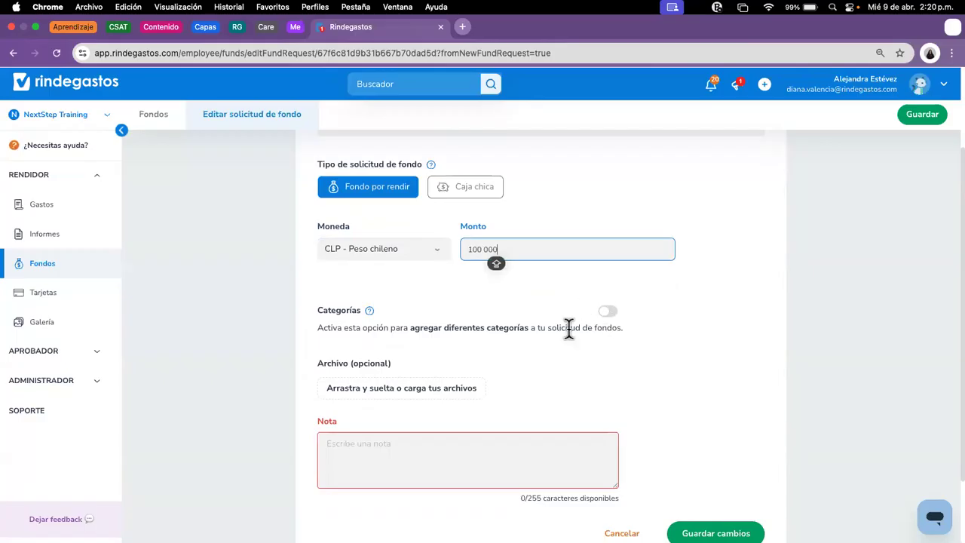
{"action": "left_click", "coordinate": [613, 315]}
Step: Turn the Categorías breakdown back off and move into the Nota field
{"action": "scroll", "coordinate": [663, 381], "scroll_direction": "down", "scroll_amount": 3}
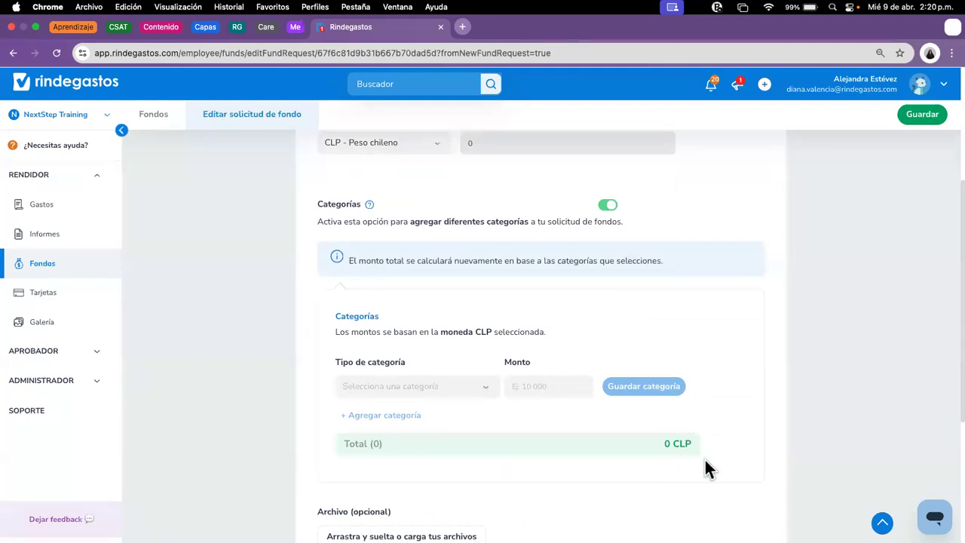
{"action": "left_click", "coordinate": [608, 205]}
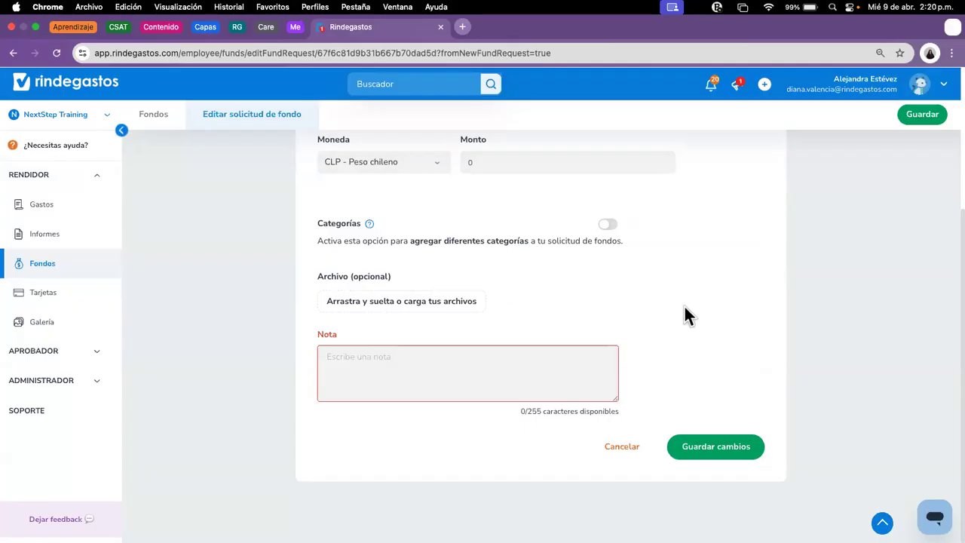
{"action": "left_click", "coordinate": [492, 360]}
Step: Add the note 'MOTIVO DETALLE' and save the request as a Borrador draft after the first save fails
{"action": "left_click", "coordinate": [722, 457]}
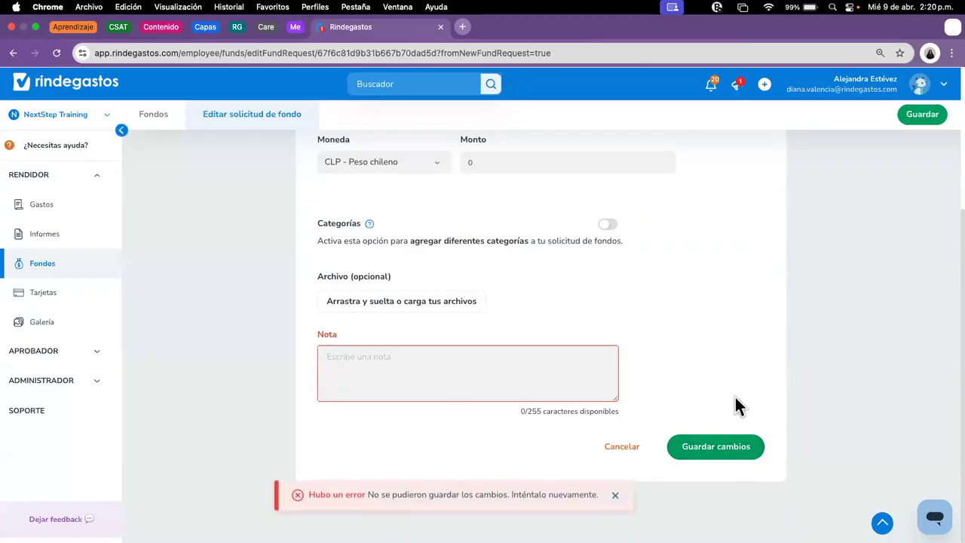
{"action": "left_click", "coordinate": [464, 360]}
{"action": "type", "text": "MOTIVO"}
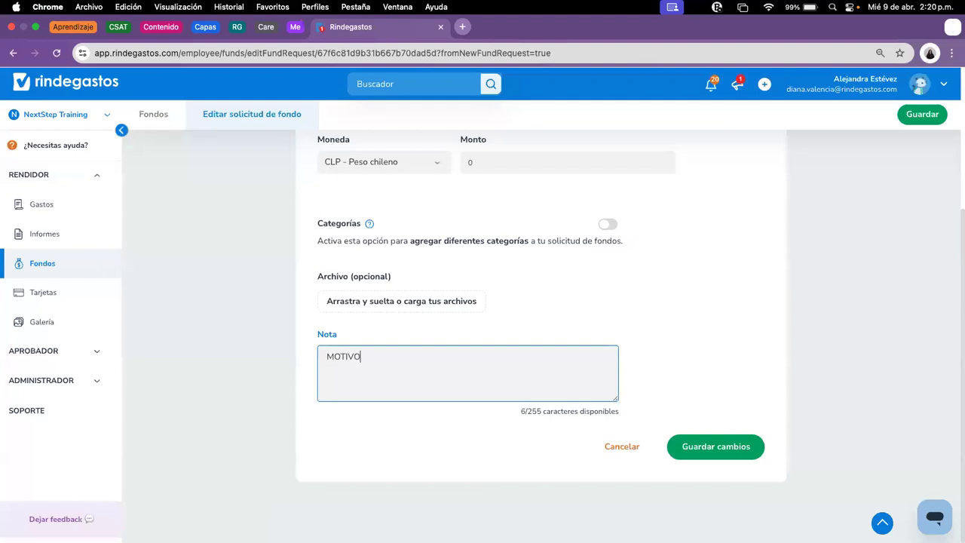
{"action": "type", "text": " DETALLE"}
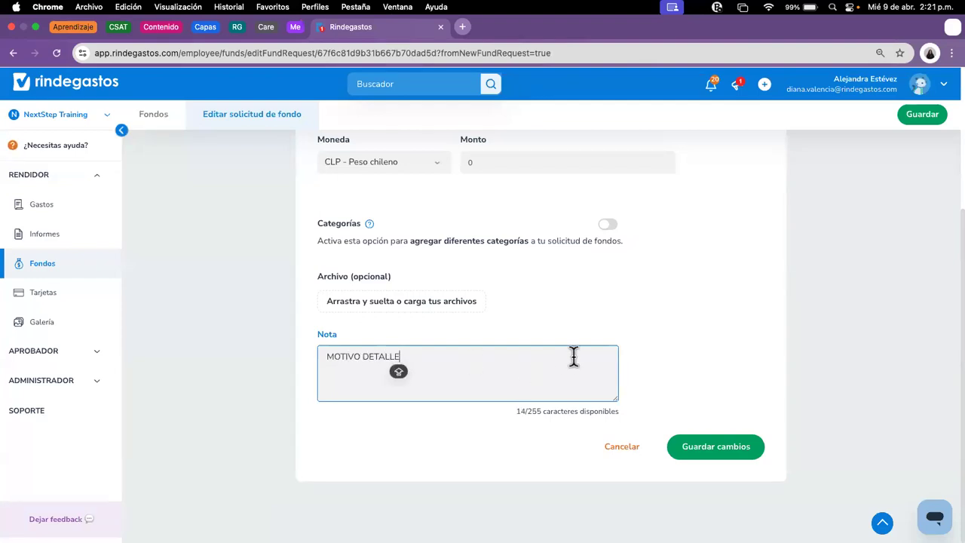
{"action": "left_click", "coordinate": [732, 457]}
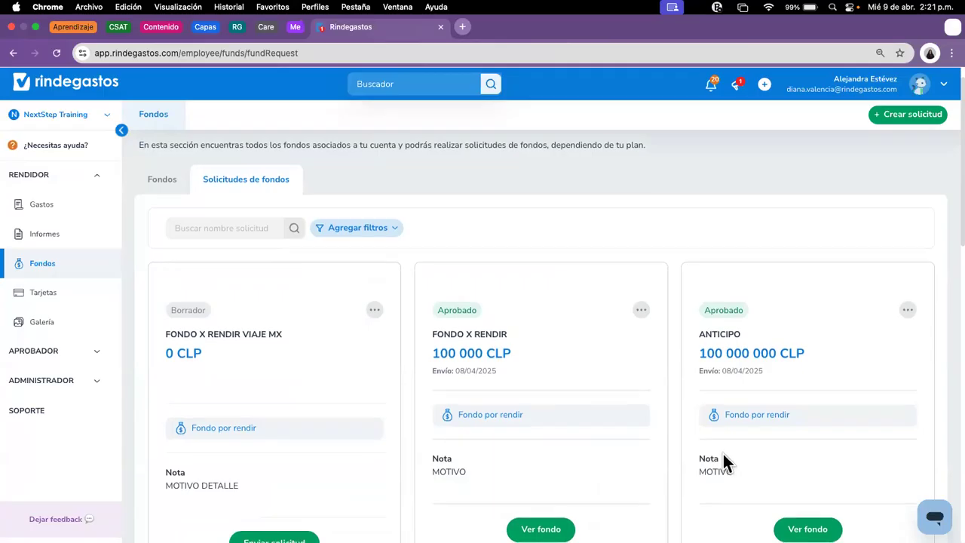
{"action": "scroll", "coordinate": [657, 443], "scroll_direction": "down", "scroll_amount": 4}
{"action": "scroll", "coordinate": [453, 226], "scroll_direction": "up", "scroll_amount": 1}
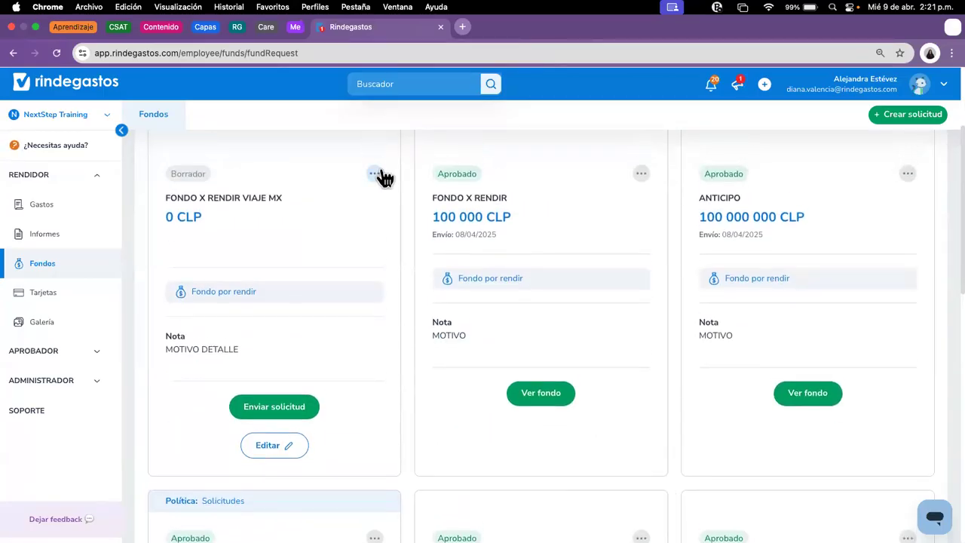
{"action": "left_click", "coordinate": [374, 174]}
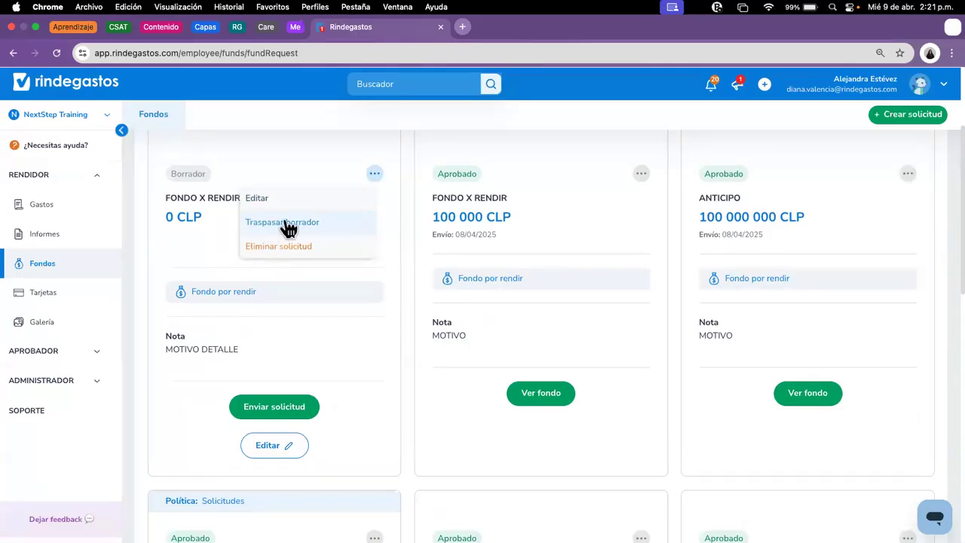
{"action": "scroll", "coordinate": [357, 402], "scroll_direction": "up", "scroll_amount": 1}
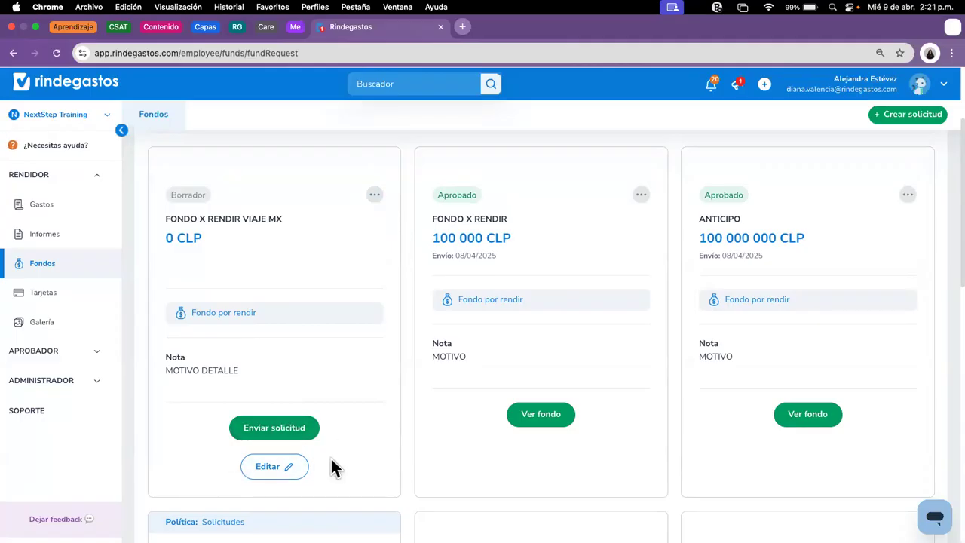
{"action": "left_click", "coordinate": [375, 196]}
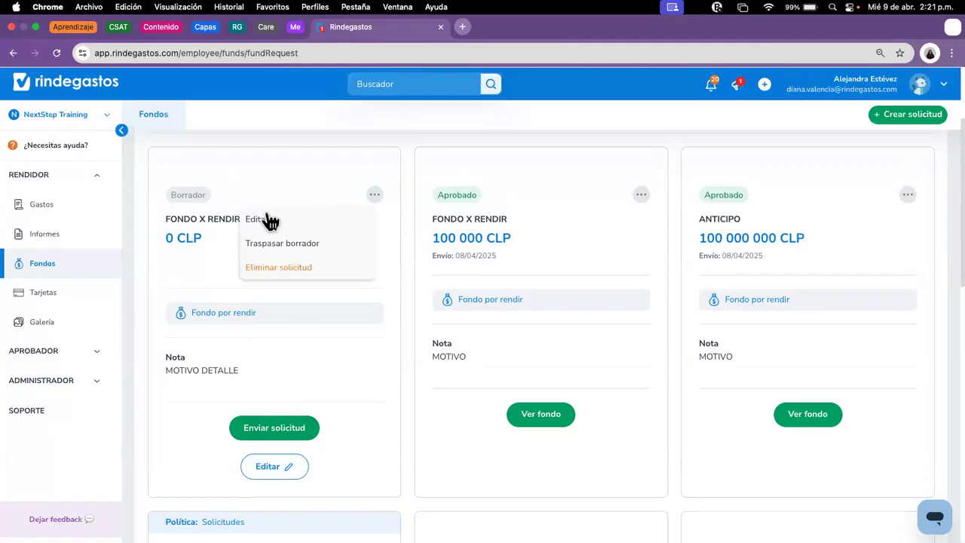
{"action": "left_click", "coordinate": [269, 219]}
{"action": "left_click", "coordinate": [374, 195]}
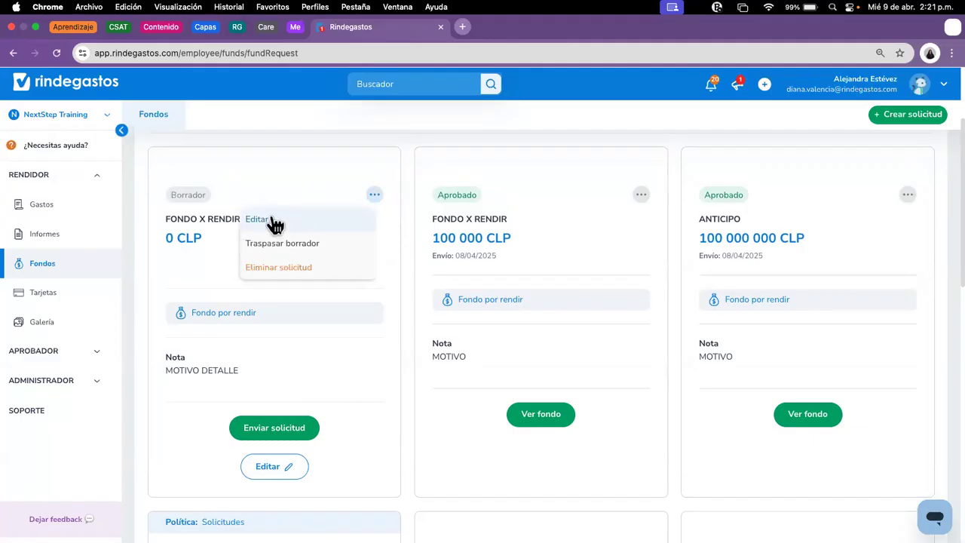
{"action": "left_click", "coordinate": [309, 246]}
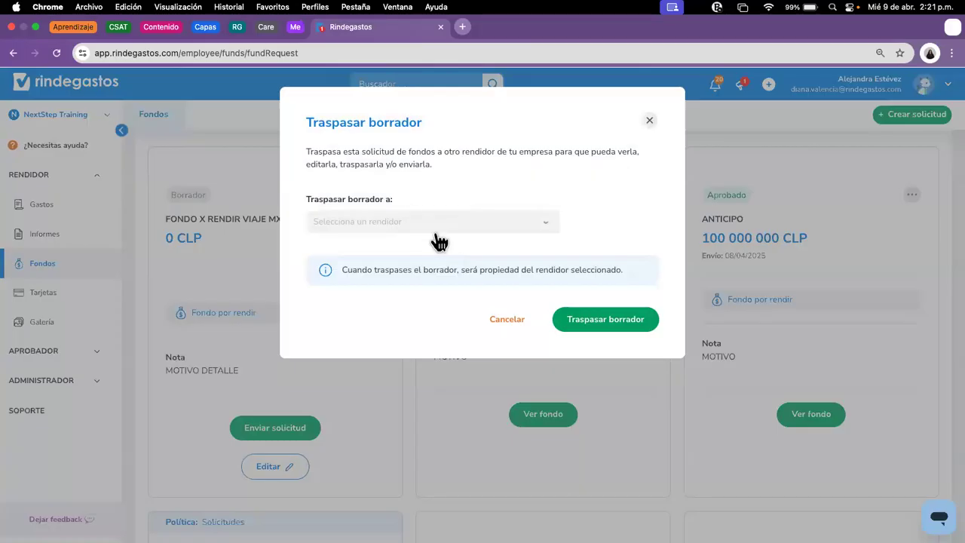
{"action": "left_click", "coordinate": [400, 220]}
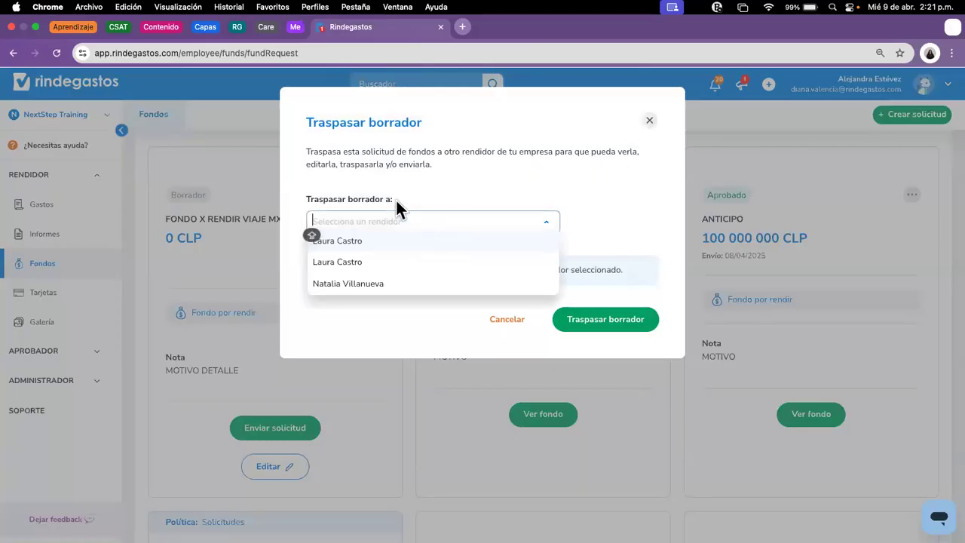
{"action": "left_click", "coordinate": [370, 238]}
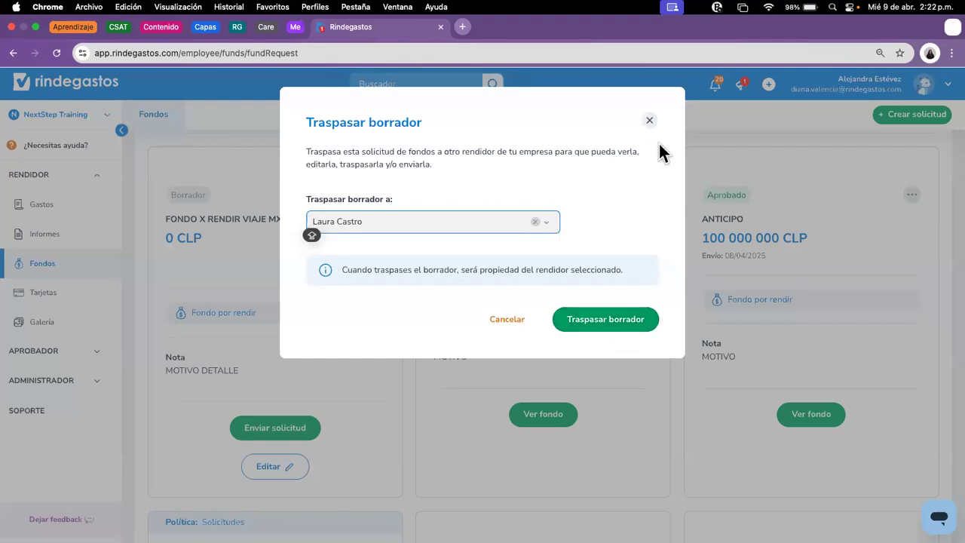
{"action": "left_click", "coordinate": [651, 122]}
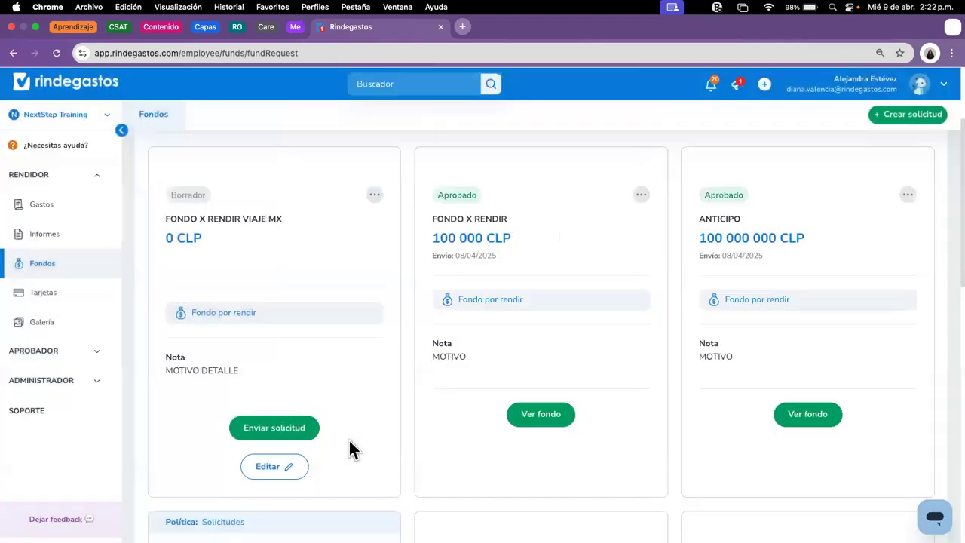
Step: After the zero-amount warning, edit the draft's Monto to 100000 CLP and save it
{"action": "left_click", "coordinate": [296, 430]}
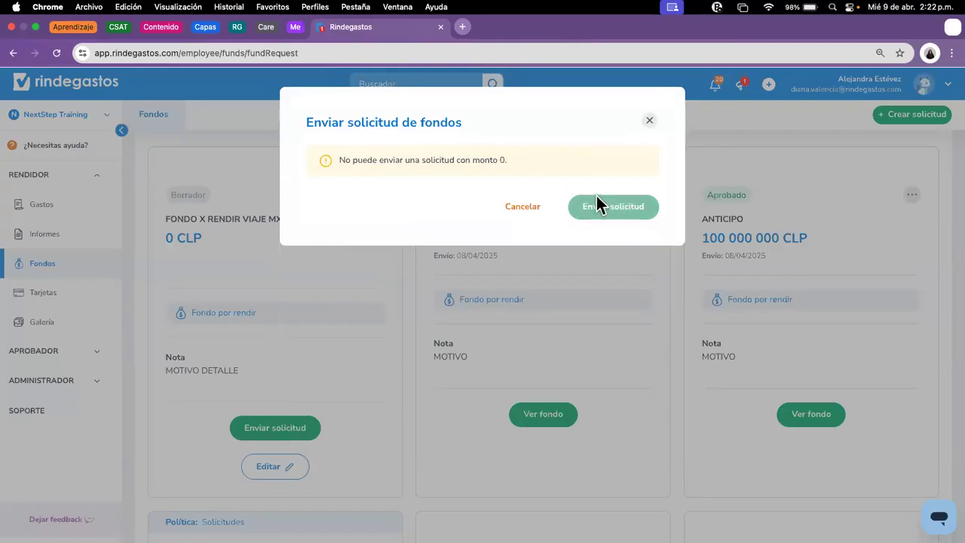
{"action": "left_click", "coordinate": [650, 120]}
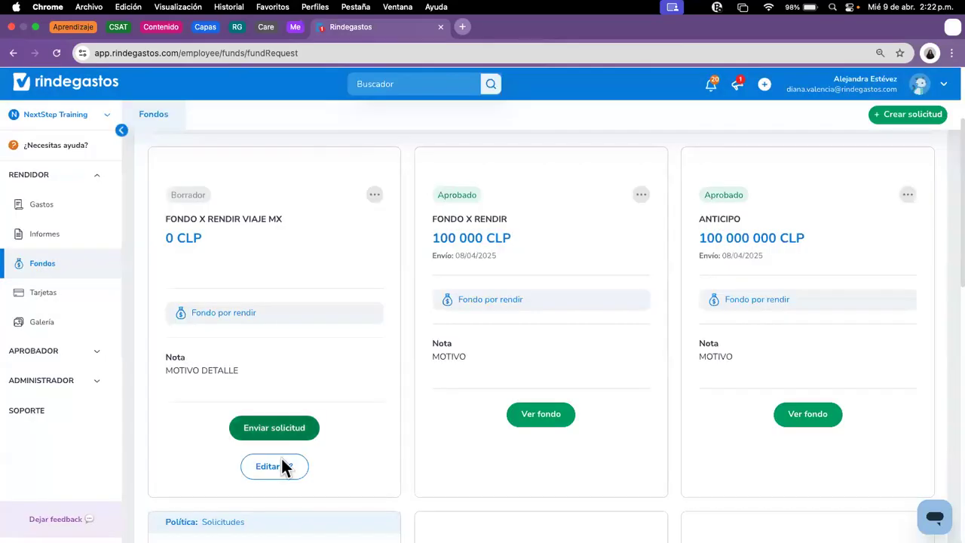
{"action": "left_click", "coordinate": [280, 467]}
{"action": "left_click", "coordinate": [592, 368]}
{"action": "type", "text": "1000000"}
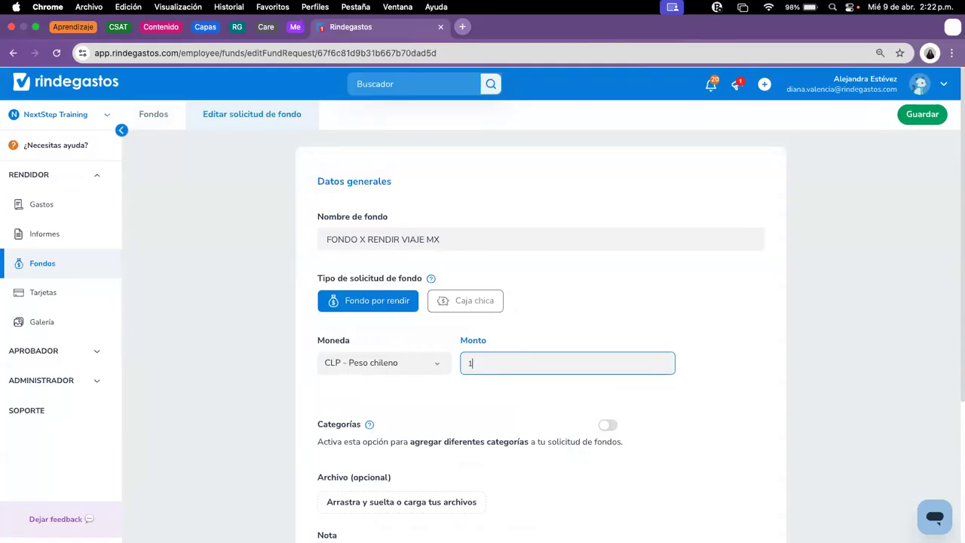
{"action": "key", "text": "BackSpace"}
{"action": "left_click", "coordinate": [924, 116]}
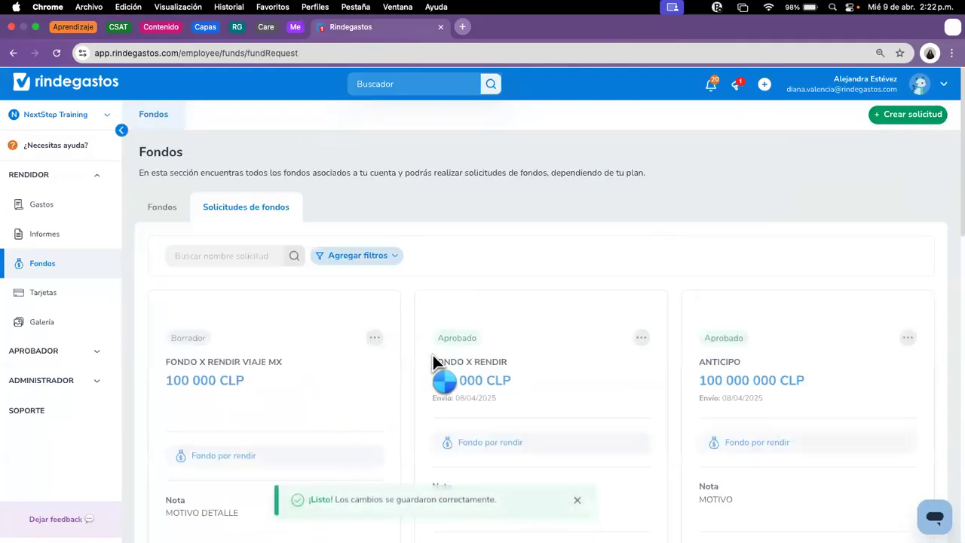
{"action": "scroll", "coordinate": [343, 420], "scroll_direction": "down", "scroll_amount": 5}
Step: Send the fund request for review using the Flujo Training AE review flow
{"action": "left_click", "coordinate": [283, 354]}
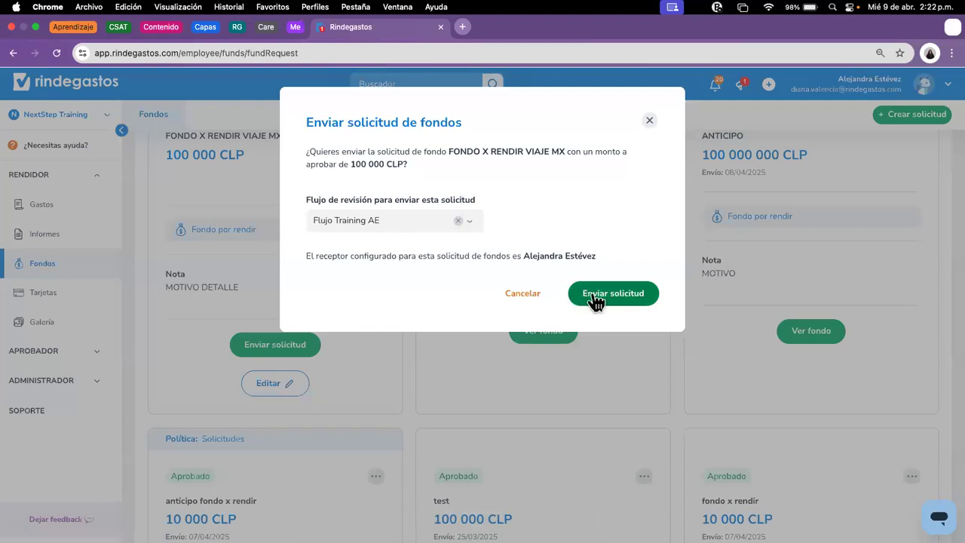
{"action": "left_click", "coordinate": [383, 225]}
{"action": "left_click", "coordinate": [400, 245]}
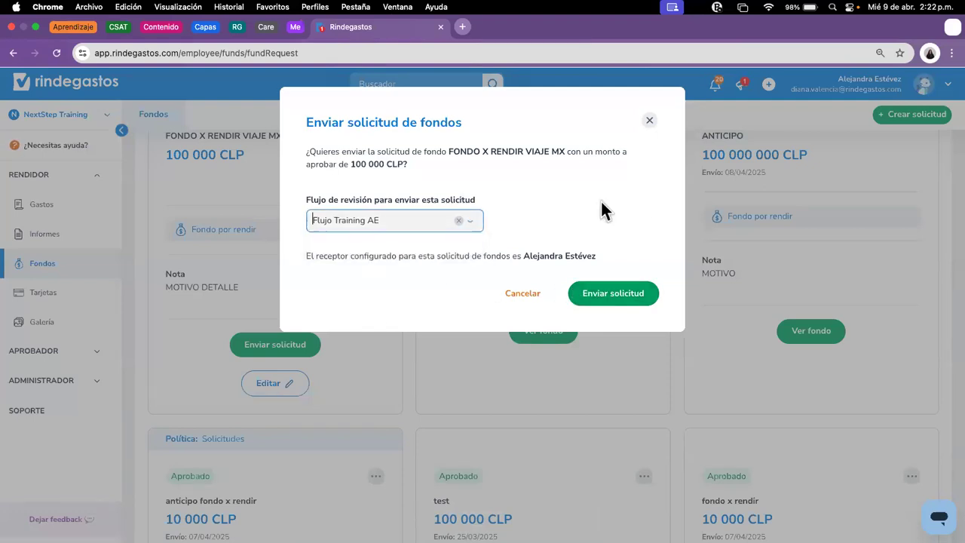
{"action": "left_click", "coordinate": [640, 297]}
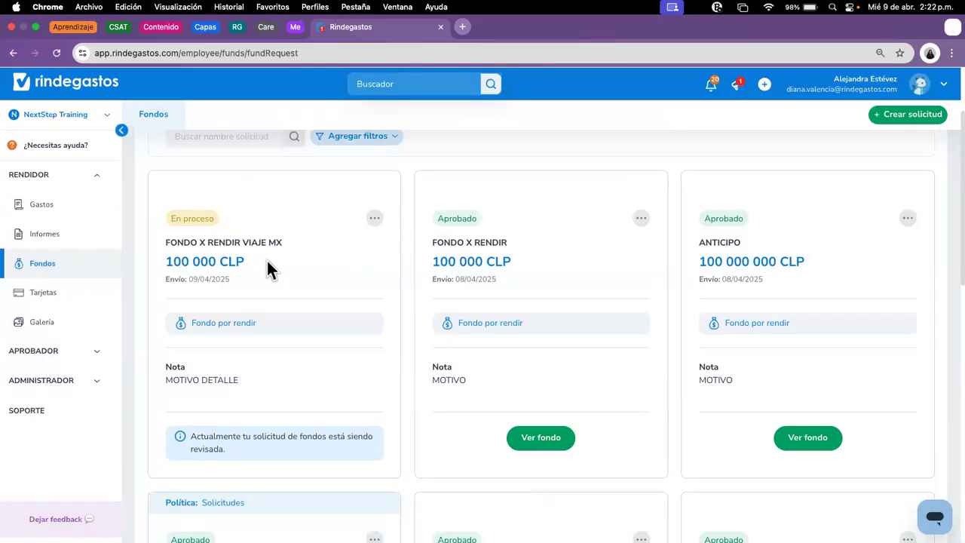
{"action": "left_click", "coordinate": [374, 219]}
{"action": "left_click", "coordinate": [311, 249]}
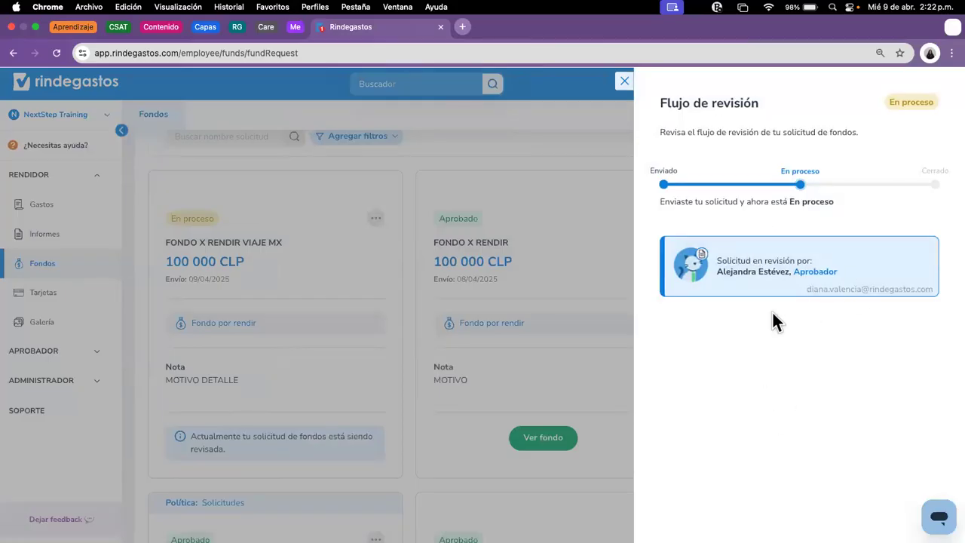
{"action": "left_click", "coordinate": [430, 340]}
{"action": "left_click", "coordinate": [375, 219]}
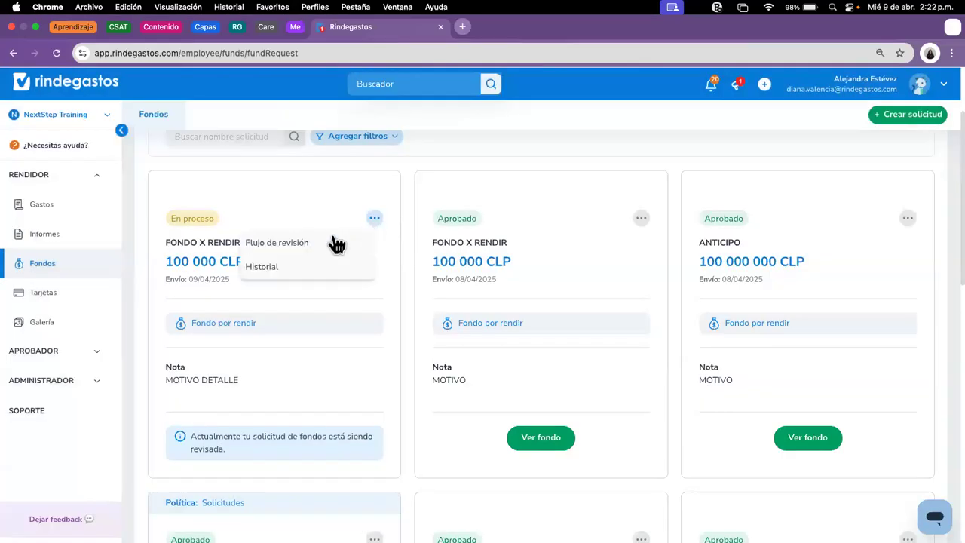
{"action": "left_click", "coordinate": [275, 270]}
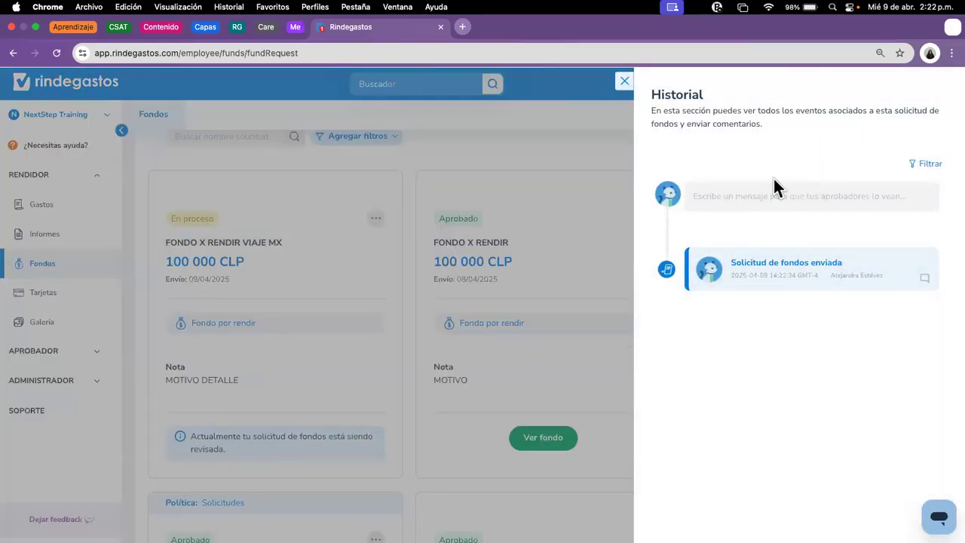
{"action": "left_click", "coordinate": [810, 193]}
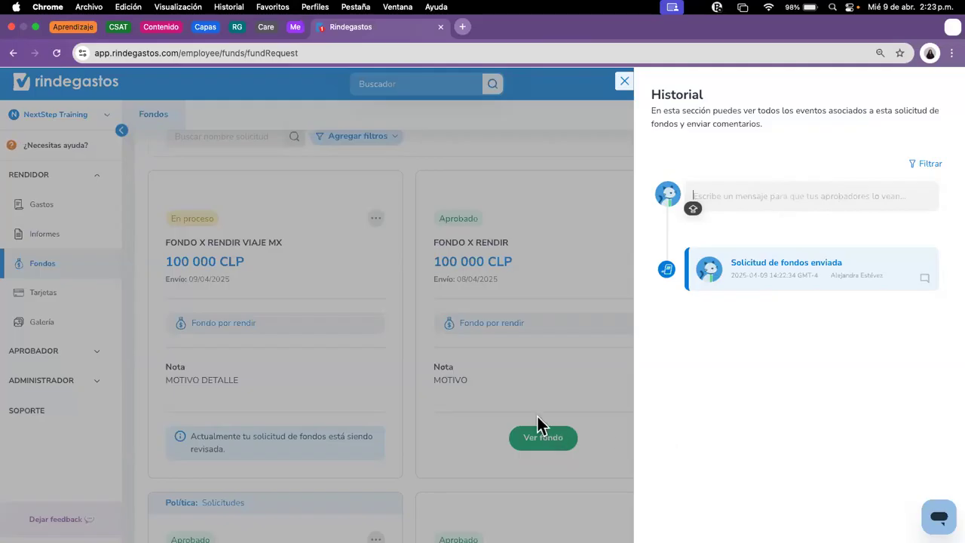
{"action": "left_click", "coordinate": [510, 356]}
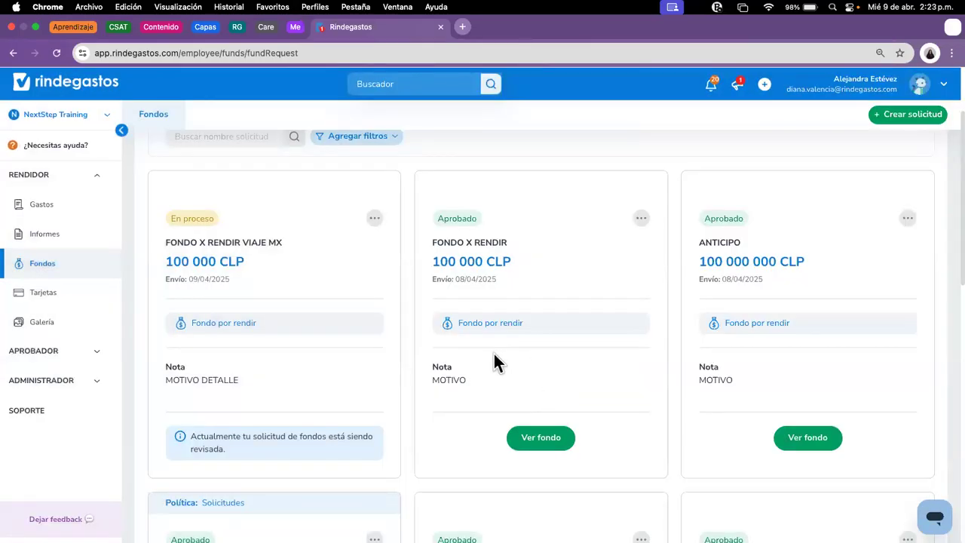
{"action": "scroll", "coordinate": [340, 347], "scroll_direction": "up", "scroll_amount": 3}
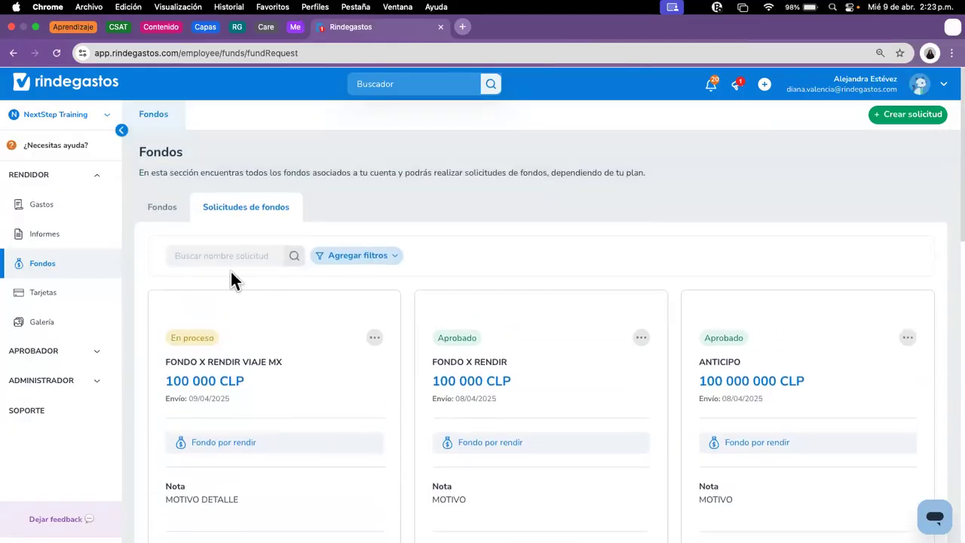
Step: Review the Fondos table and its ANTICIPO warning, then go to the Gastos expense list
{"action": "left_click", "coordinate": [162, 208]}
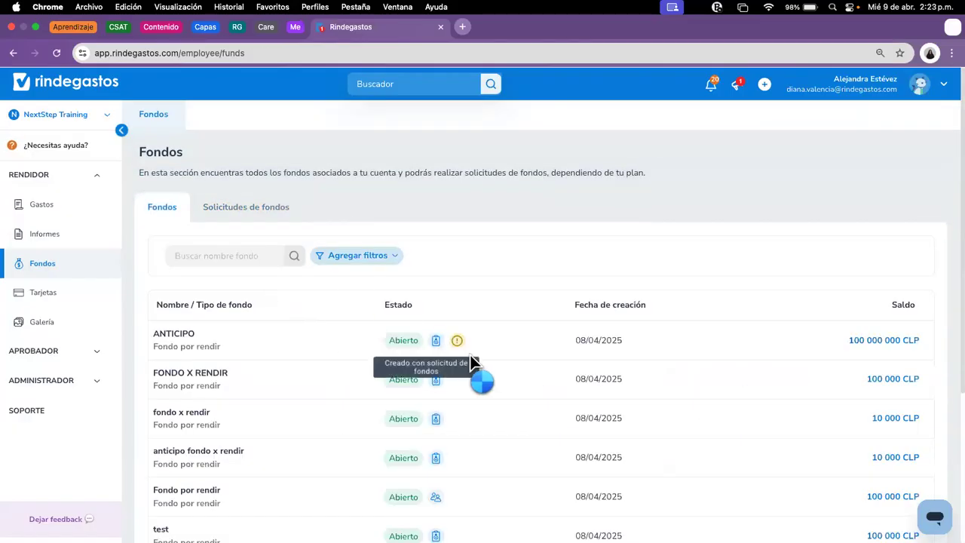
{"action": "scroll", "coordinate": [487, 347], "scroll_direction": "down", "scroll_amount": 2}
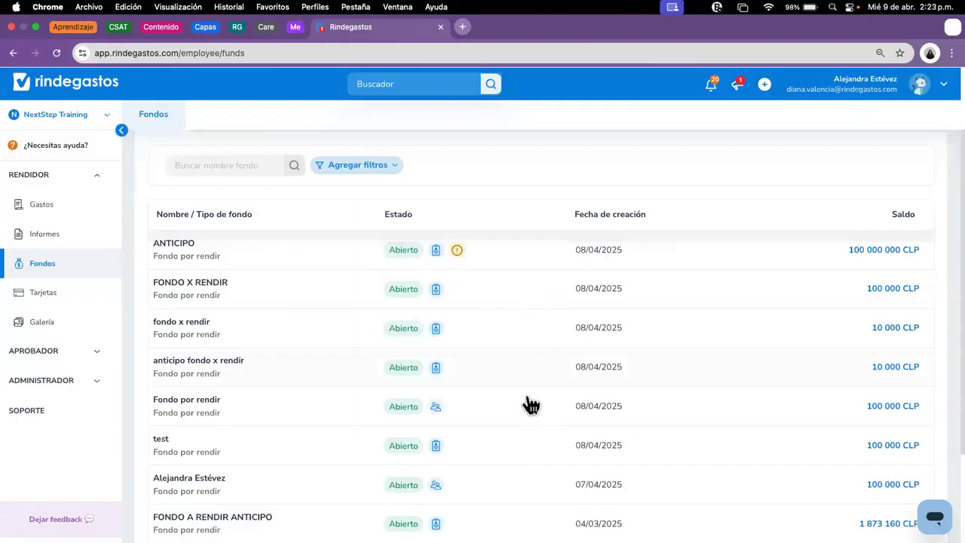
{"action": "mouse_move", "coordinate": [459, 253]}
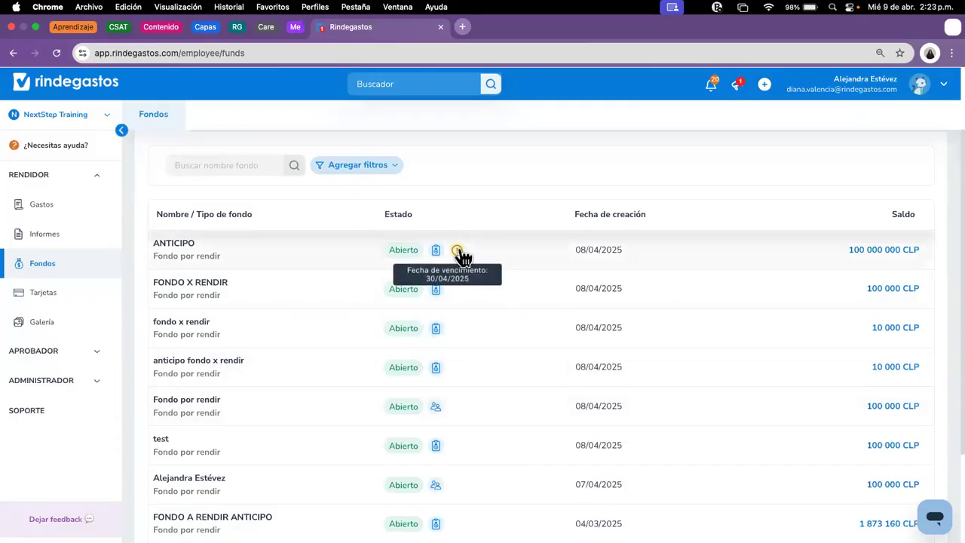
{"action": "scroll", "coordinate": [551, 345], "scroll_direction": "down", "scroll_amount": 3}
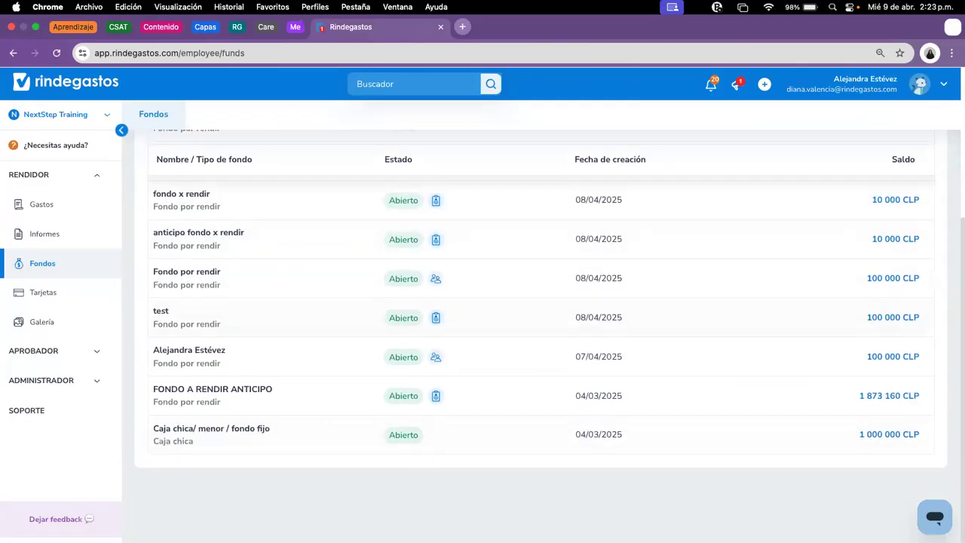
{"action": "scroll", "coordinate": [368, 351], "scroll_direction": "up", "scroll_amount": 4}
{"action": "left_click", "coordinate": [60, 206]}
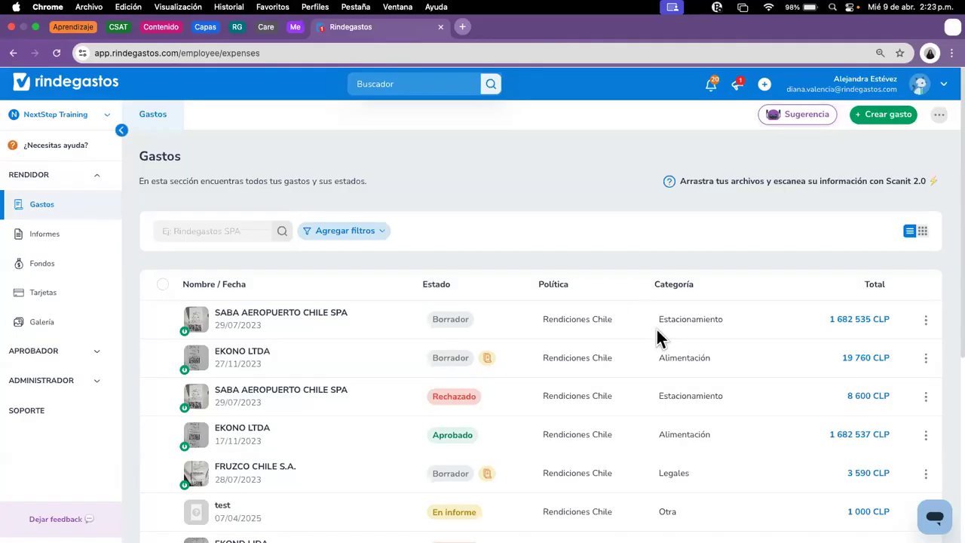
Step: Use + Crear gasto on the Gastos page to open the Nuevo gasto dialog
{"action": "left_click", "coordinate": [871, 116]}
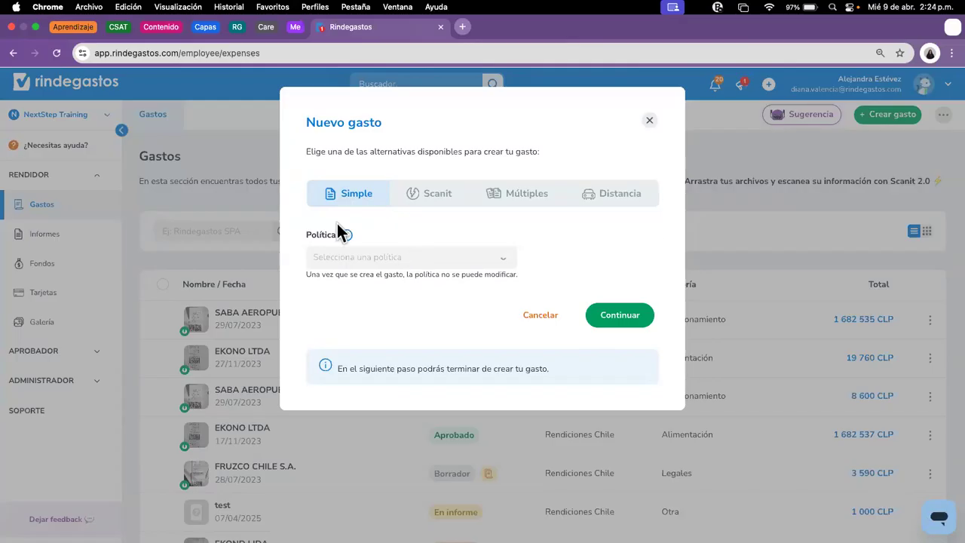
Step: Look at the Scanit option, then choose the Múltiples expense type
{"action": "left_click", "coordinate": [411, 199]}
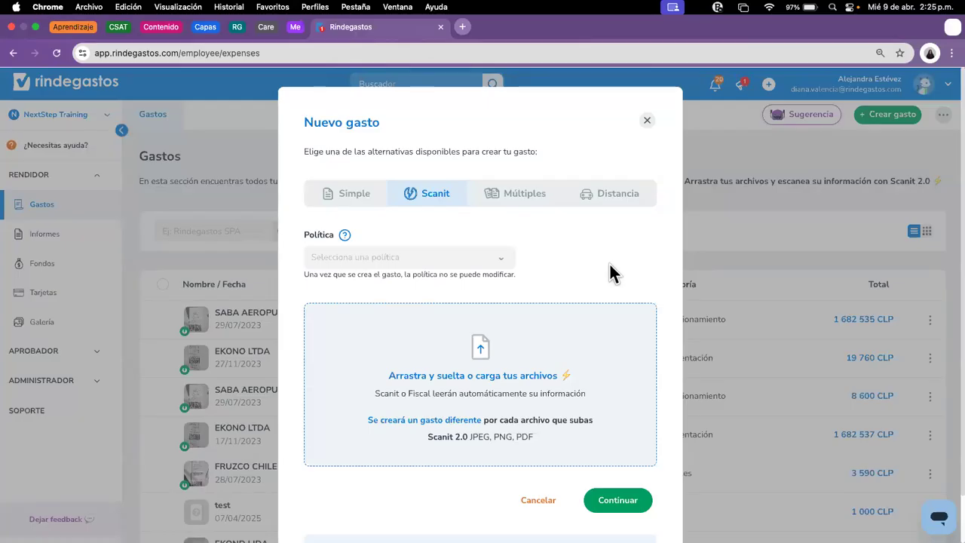
{"action": "left_click", "coordinate": [513, 194]}
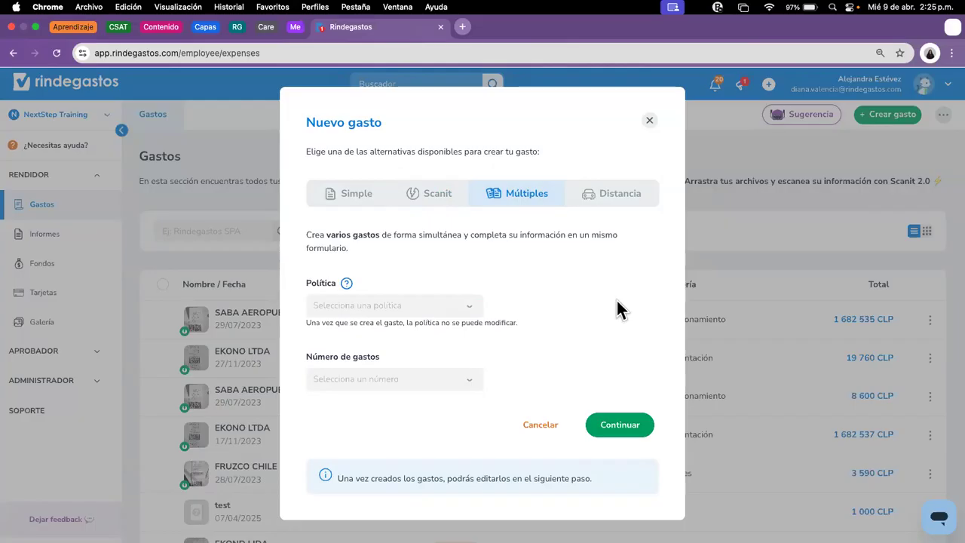
Step: Check the Número de gastos choices, then switch to the Distancia expense type
{"action": "left_click", "coordinate": [383, 379]}
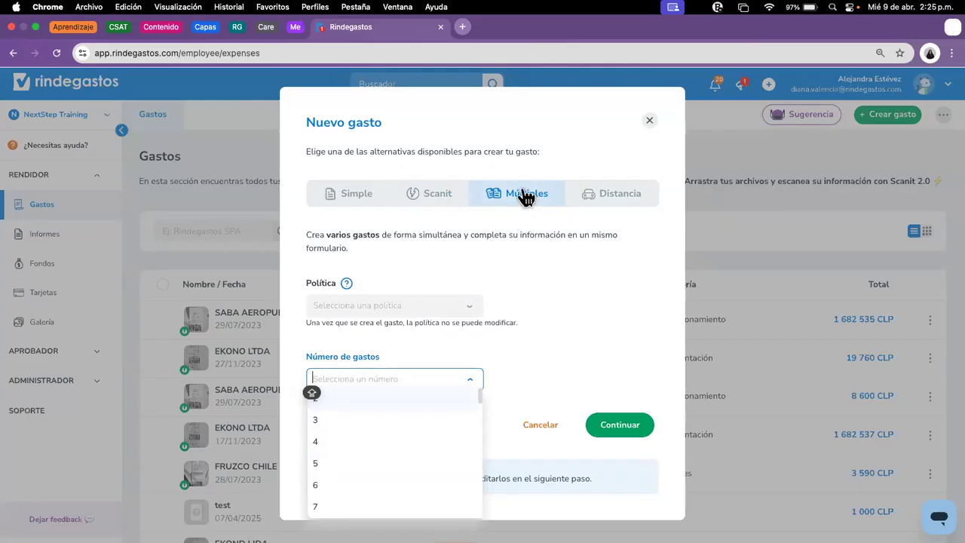
{"action": "left_click", "coordinate": [552, 316]}
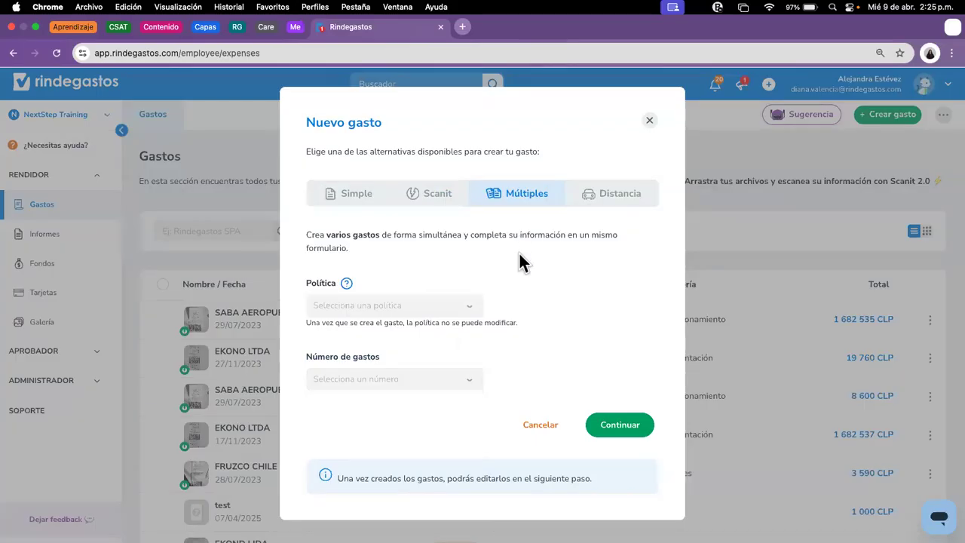
{"action": "left_click", "coordinate": [621, 194]}
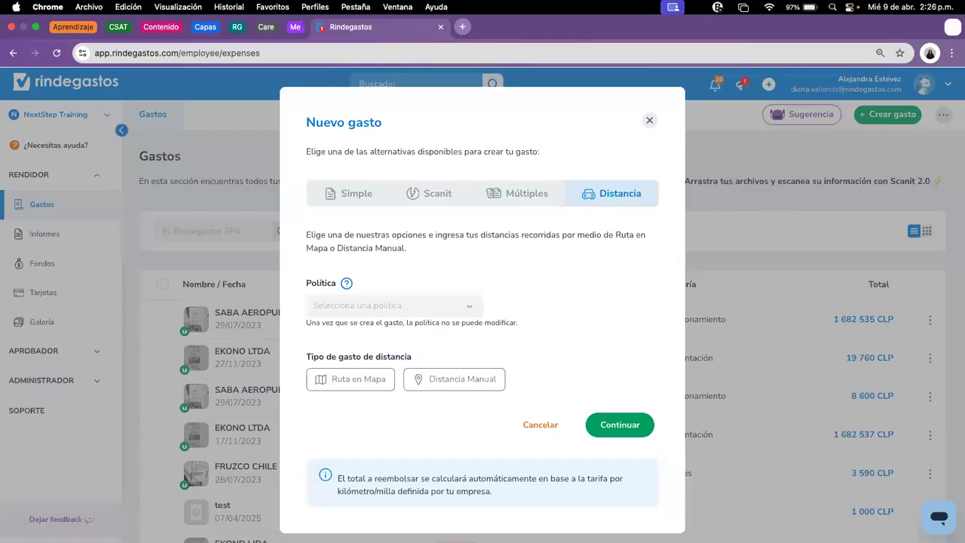
Step: Set the policy to Rendiciones Chile and choose Distancia Manual
{"action": "left_click", "coordinate": [443, 309]}
{"action": "left_click", "coordinate": [402, 324]}
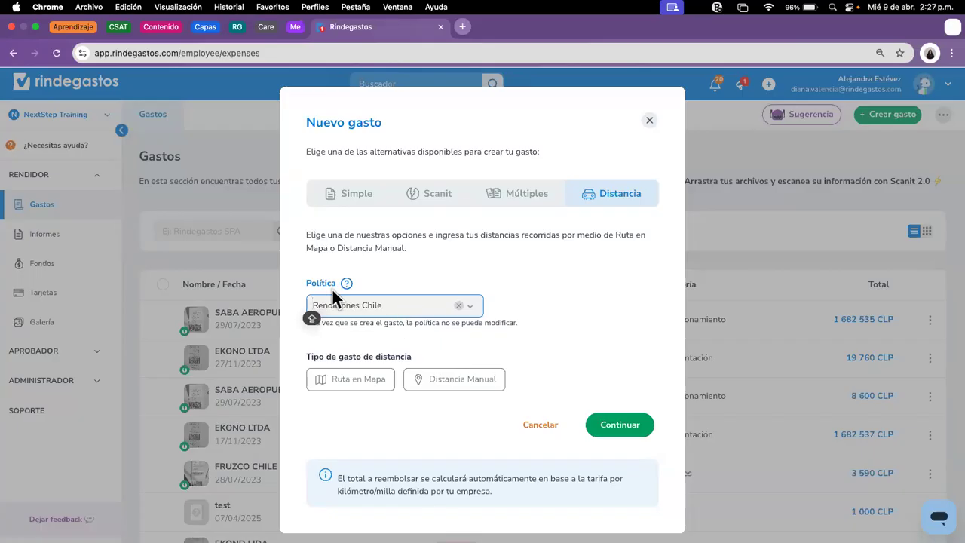
{"action": "mouse_move", "coordinate": [360, 272]}
{"action": "mouse_move", "coordinate": [348, 286]}
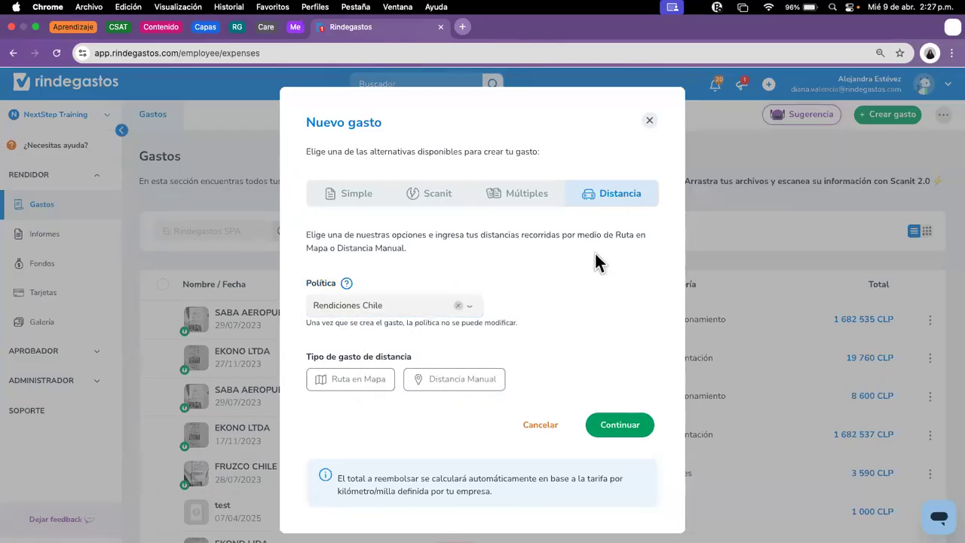
{"action": "left_click", "coordinate": [462, 385]}
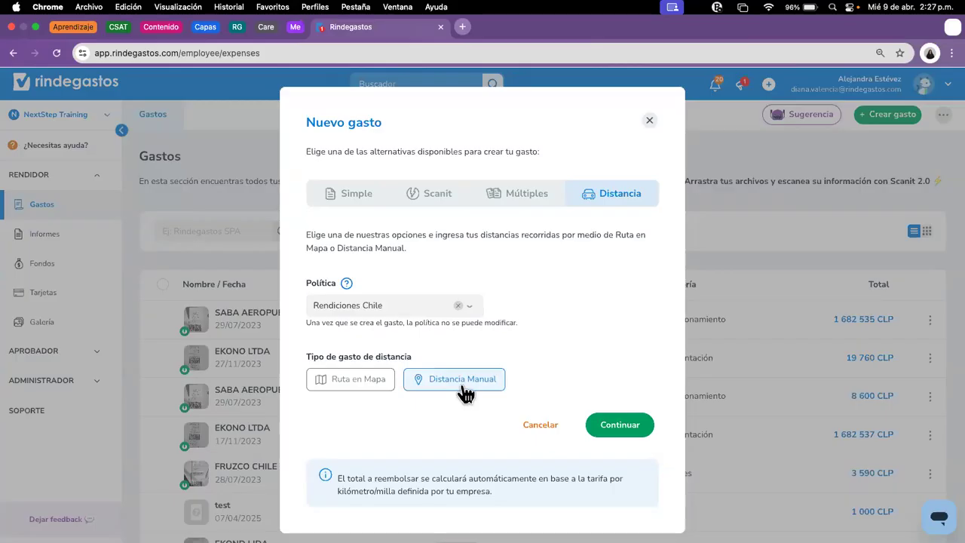
Step: Enter 100 km travelled on the manual distance form, giving 15 000 CLP at 150 CLP/km
{"action": "left_click", "coordinate": [635, 427]}
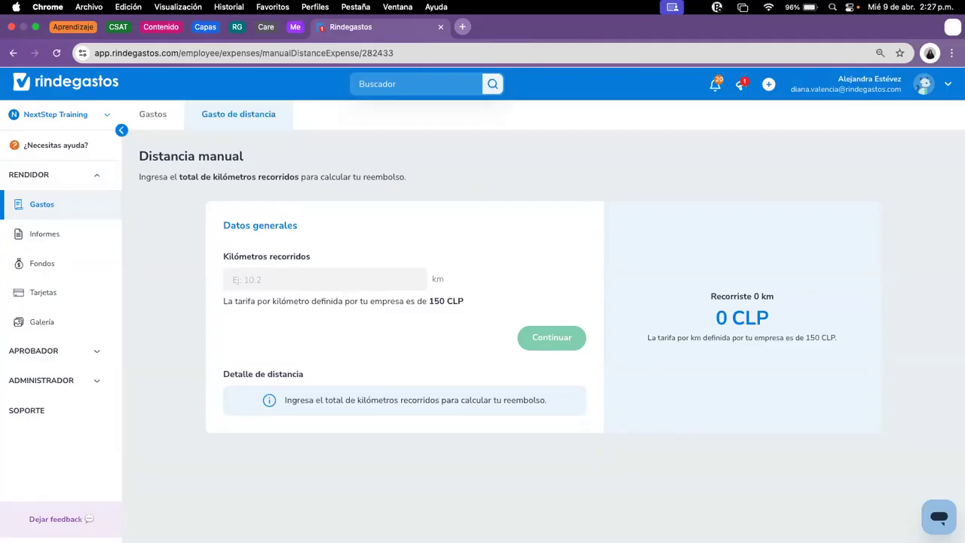
{"action": "left_click", "coordinate": [320, 277]}
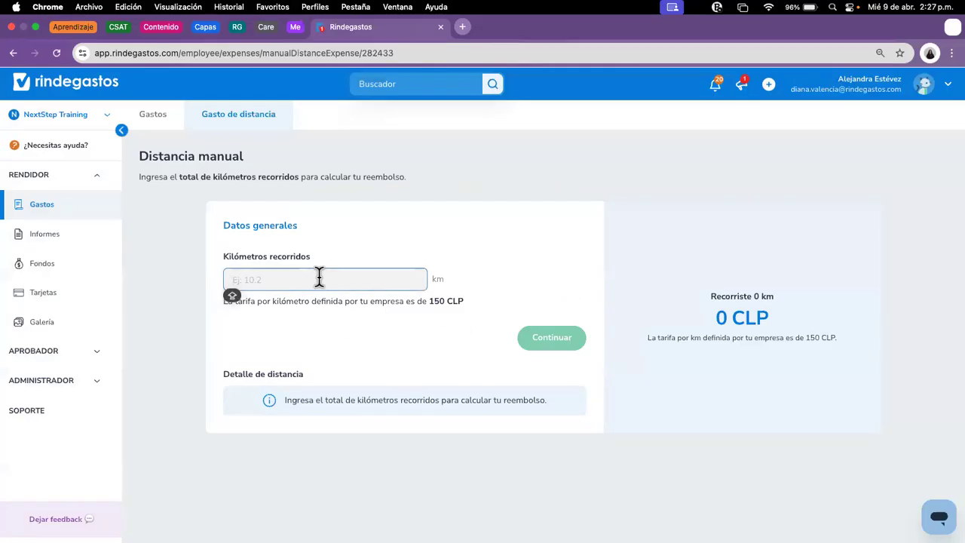
{"action": "type", "text": "100"}
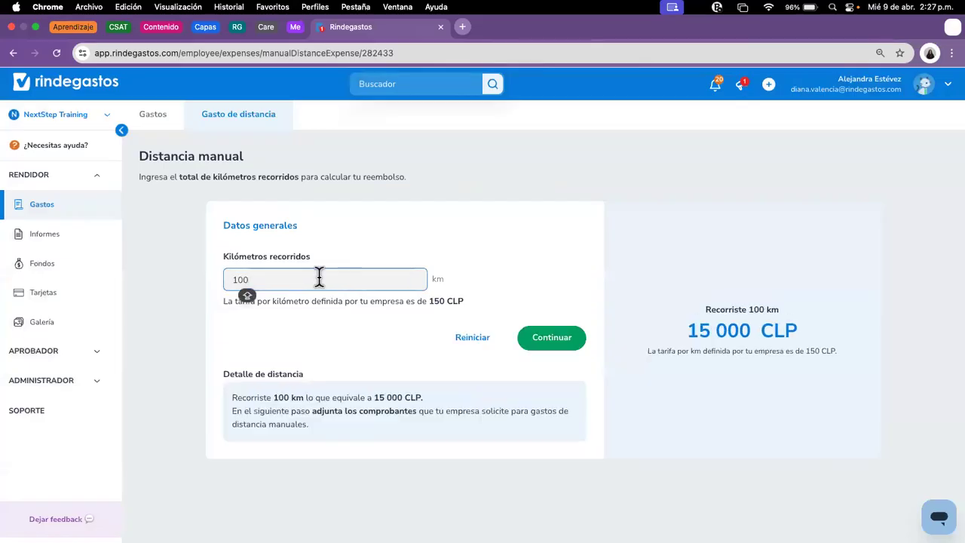
{"action": "left_click", "coordinate": [336, 344]}
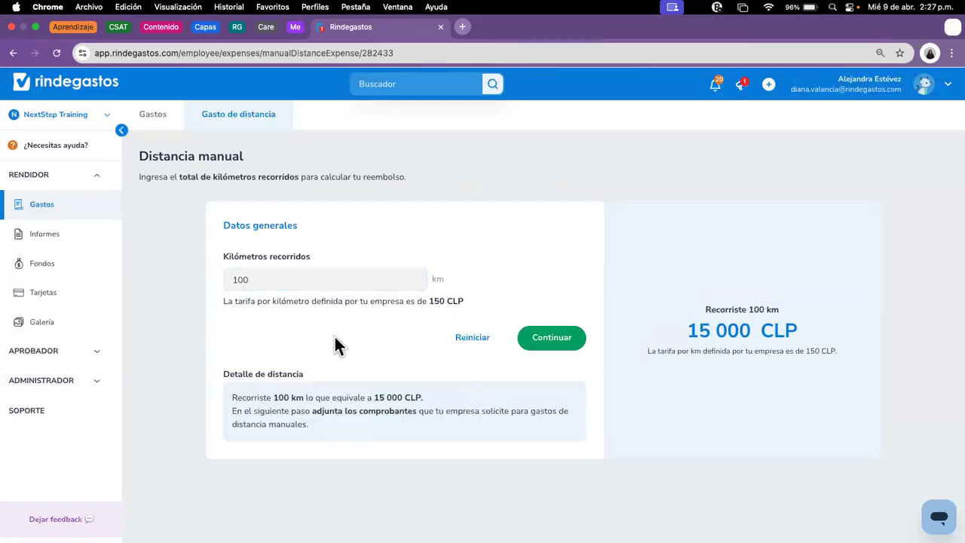
{"action": "left_click_drag", "start_coordinate": [219, 299], "coordinate": [492, 302]}
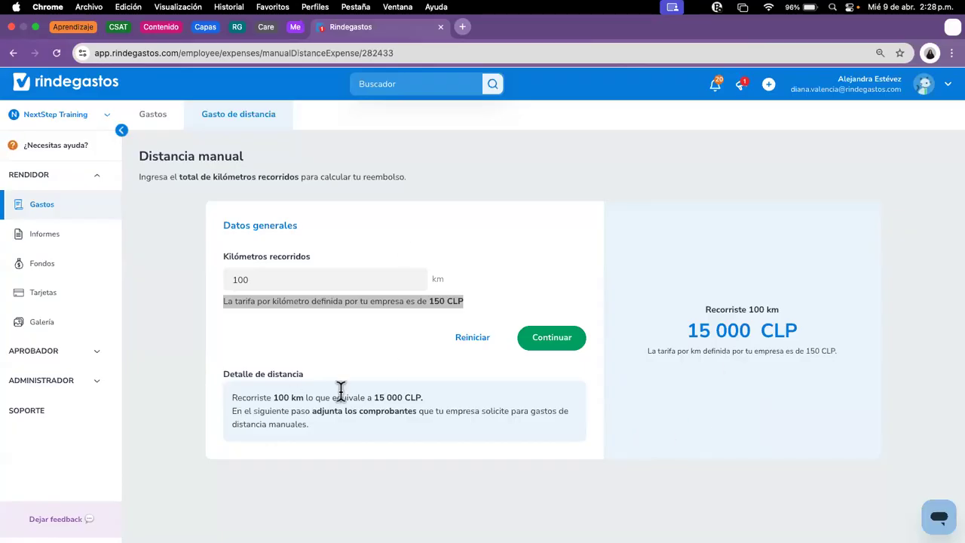
Step: Save the 100 km expense and scroll the Editar gasto form down to the provider field
{"action": "left_click", "coordinate": [554, 344]}
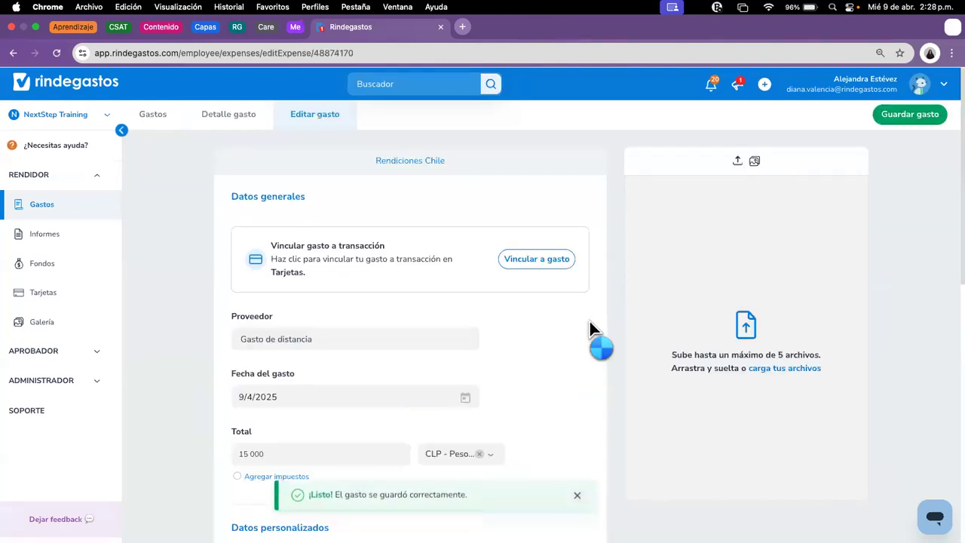
{"action": "scroll", "coordinate": [551, 356], "scroll_direction": "down", "scroll_amount": 1}
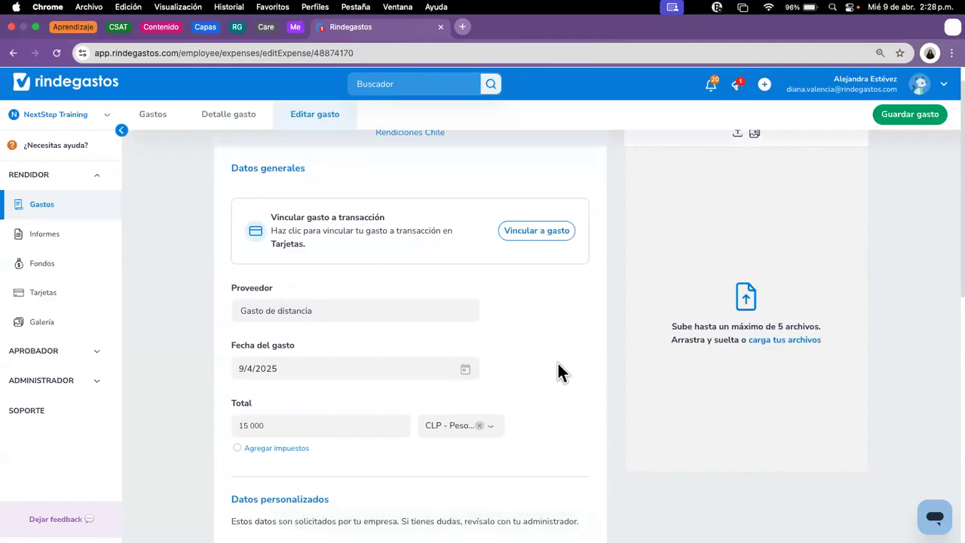
{"action": "scroll", "coordinate": [558, 372], "scroll_direction": "down", "scroll_amount": 1}
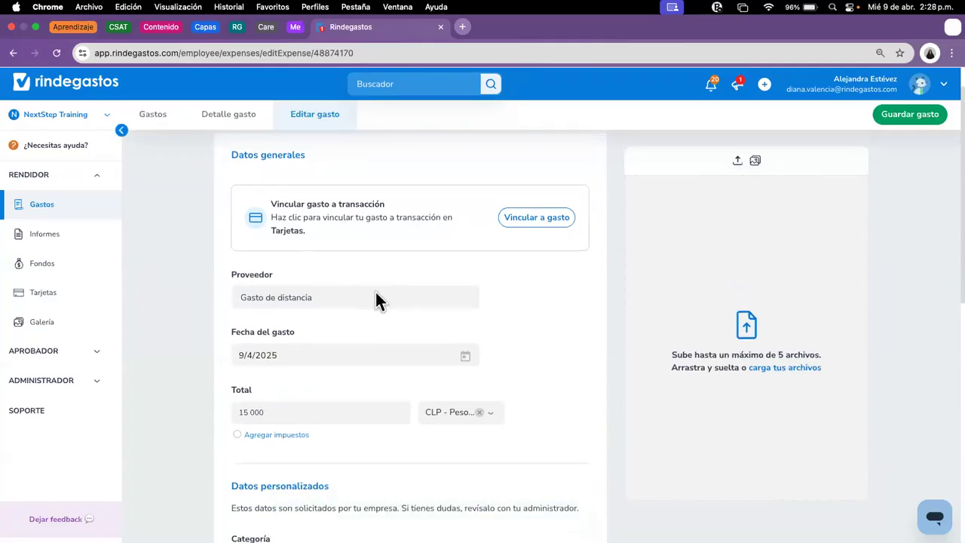
{"action": "scroll", "coordinate": [376, 292], "scroll_direction": "down", "scroll_amount": 1}
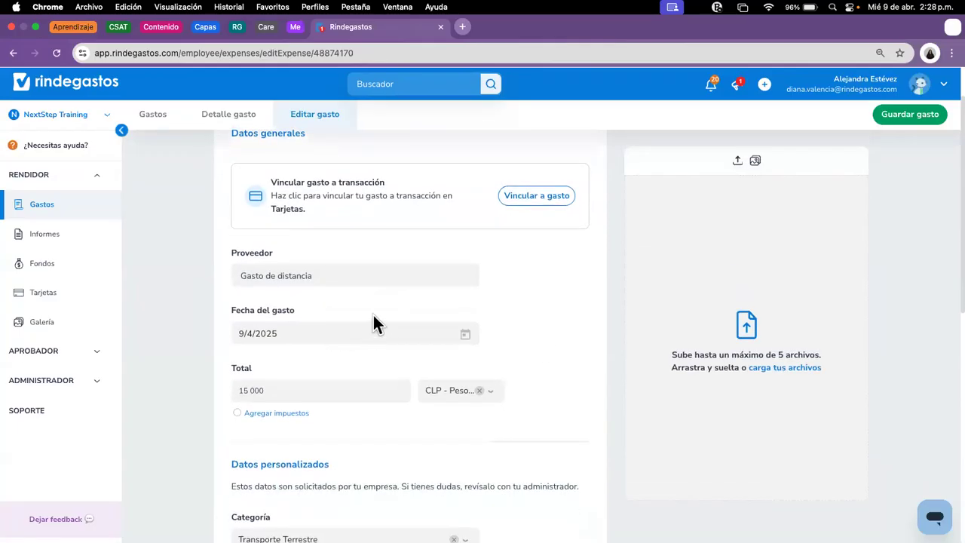
{"action": "scroll", "coordinate": [374, 316], "scroll_direction": "down", "scroll_amount": 1}
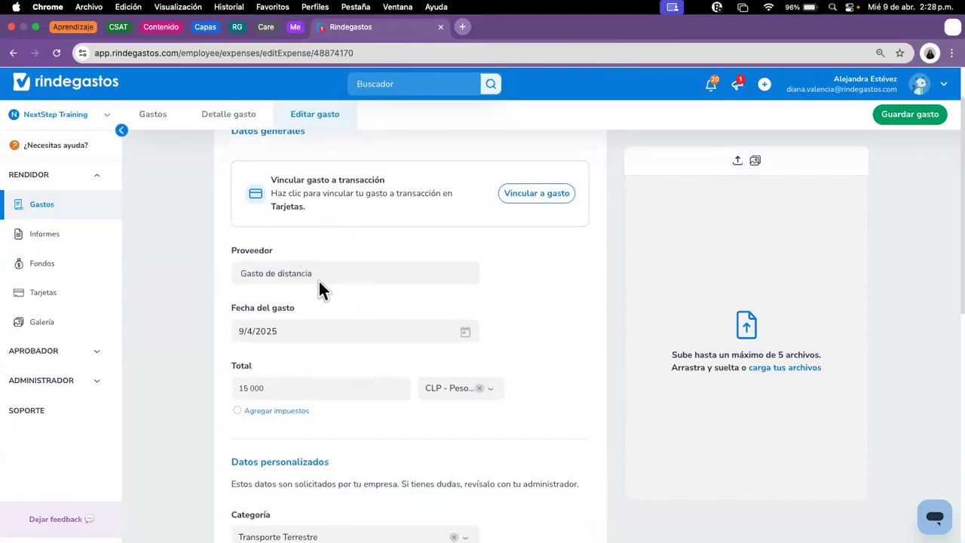
{"action": "left_click", "coordinate": [250, 274]}
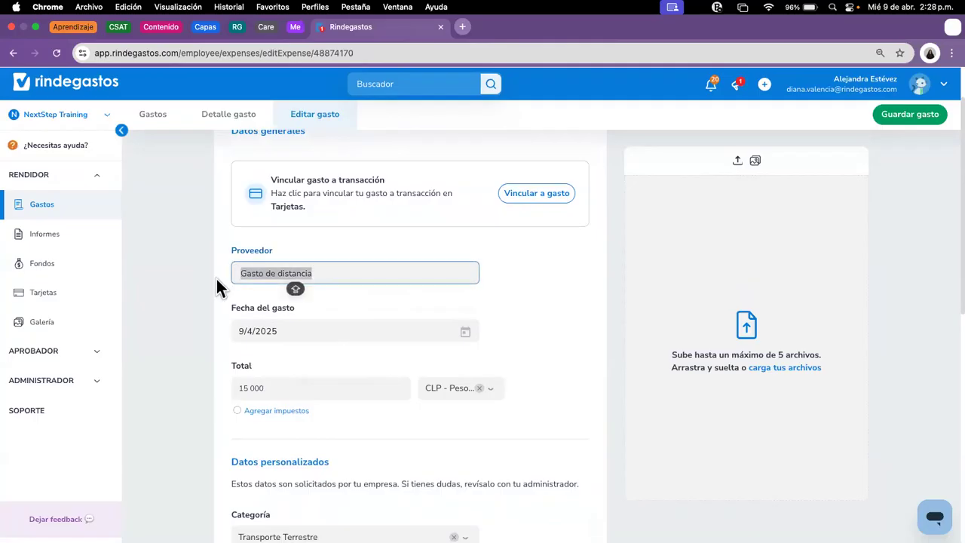
{"action": "left_click", "coordinate": [334, 279]}
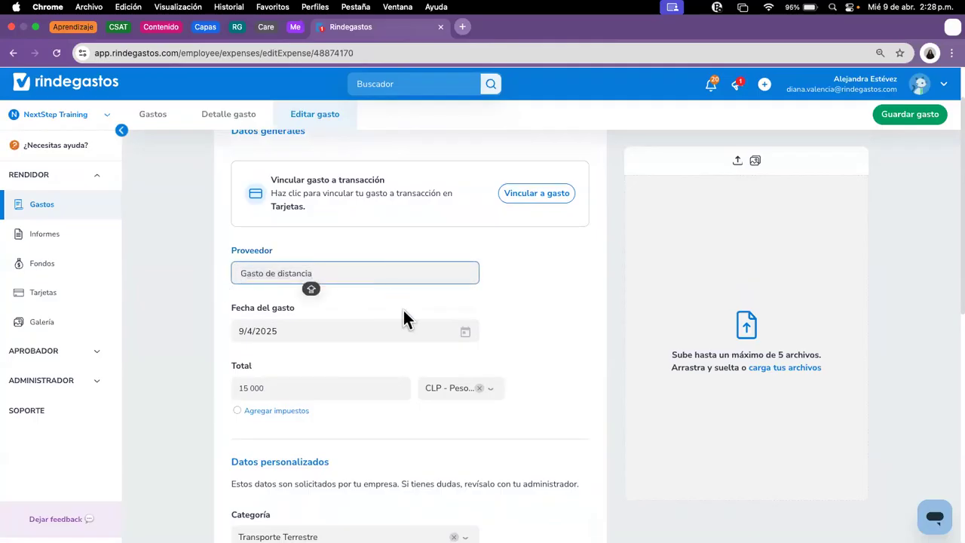
Step: Keep Transporte Terrestre as the category of the 15 000 CLP expense
{"action": "scroll", "coordinate": [407, 317], "scroll_direction": "down", "scroll_amount": 2}
{"action": "scroll", "coordinate": [413, 318], "scroll_direction": "down", "scroll_amount": 1}
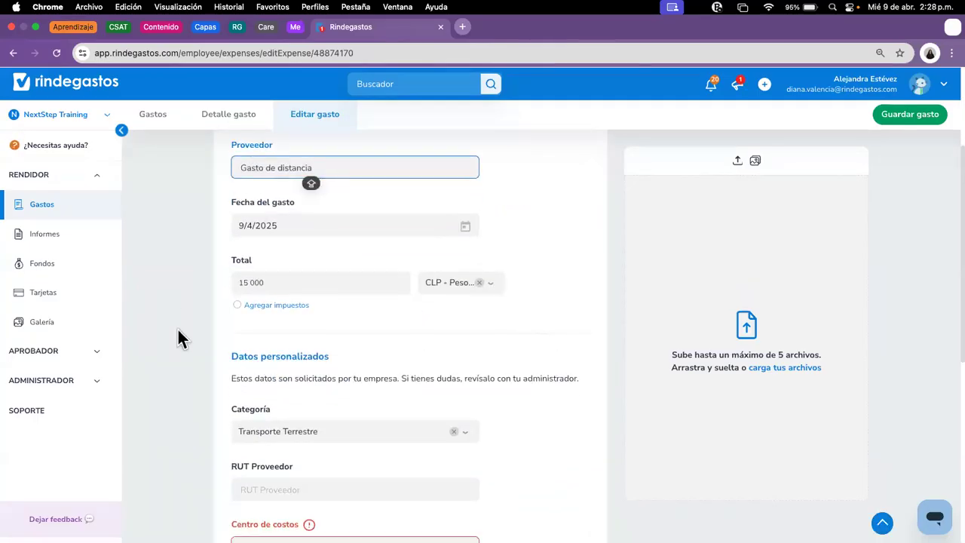
{"action": "scroll", "coordinate": [336, 311], "scroll_direction": "down", "scroll_amount": 1}
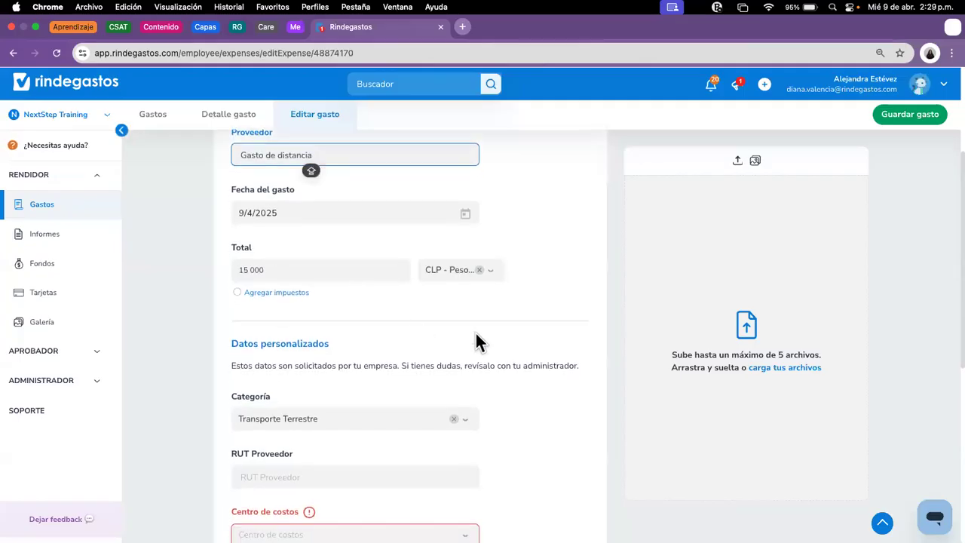
{"action": "scroll", "coordinate": [480, 334], "scroll_direction": "down", "scroll_amount": 3}
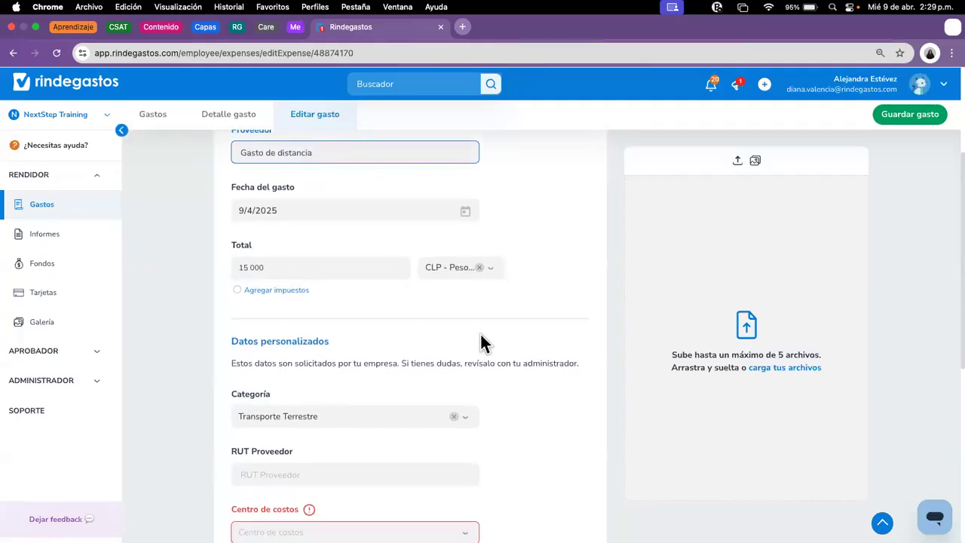
{"action": "scroll", "coordinate": [480, 335], "scroll_direction": "down", "scroll_amount": 1}
{"action": "left_click", "coordinate": [338, 317]}
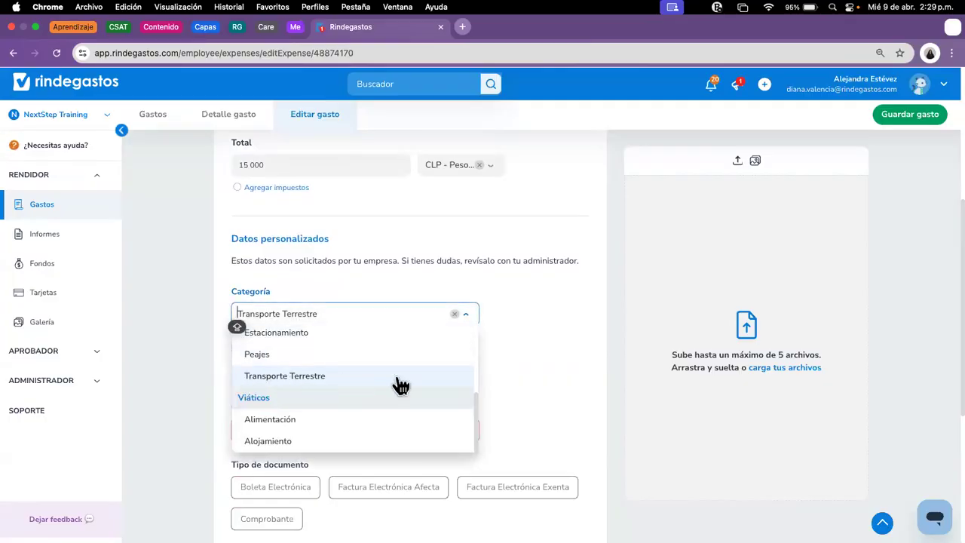
{"action": "left_click", "coordinate": [495, 361]}
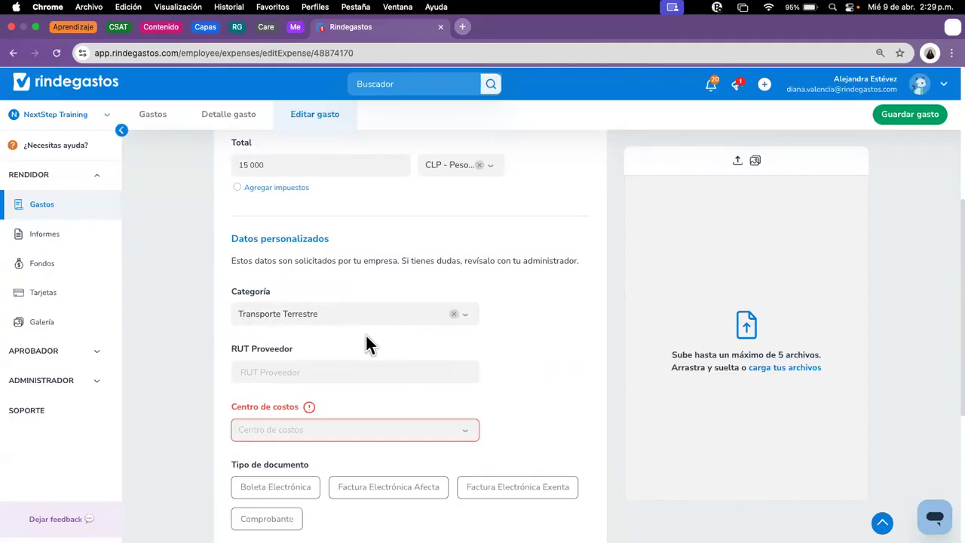
{"action": "scroll", "coordinate": [504, 370], "scroll_direction": "down", "scroll_amount": 1}
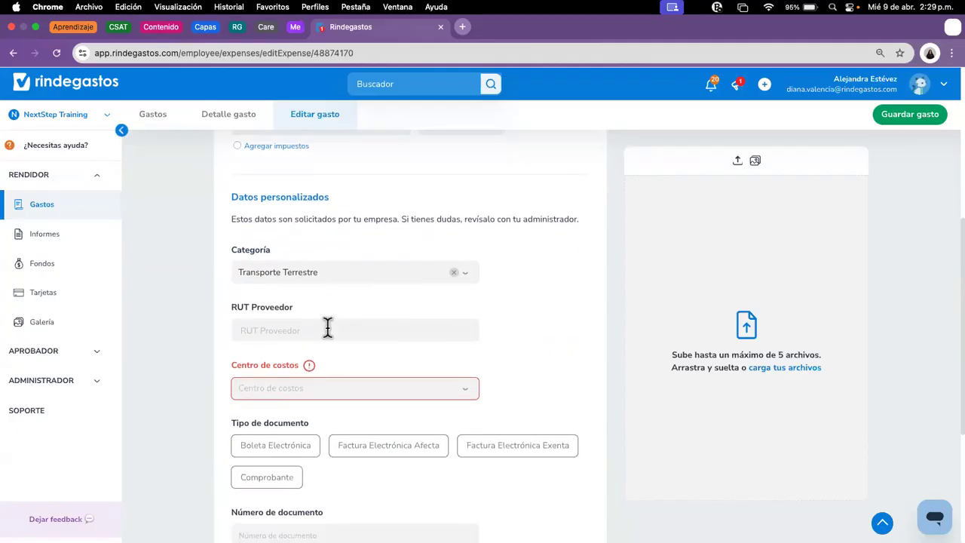
{"action": "left_click", "coordinate": [331, 330]}
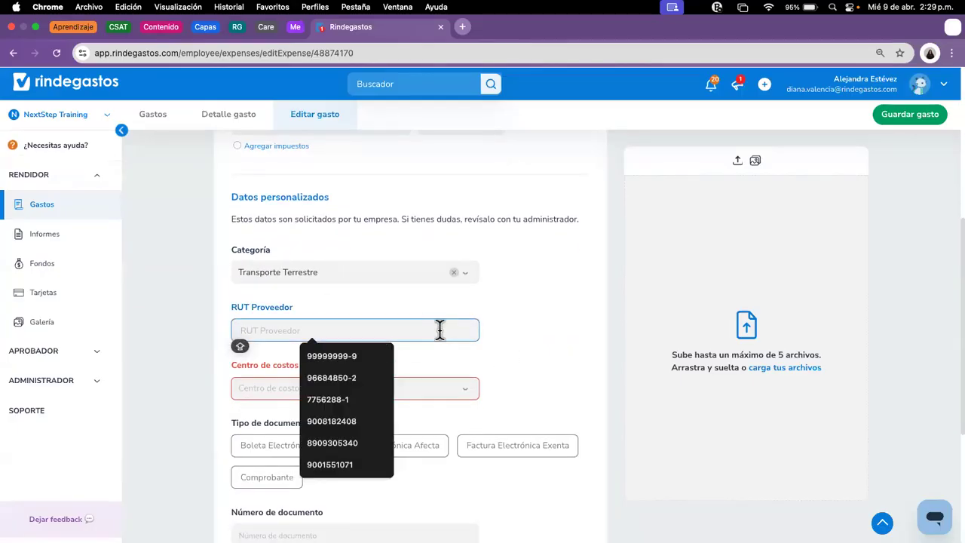
{"action": "type", "text": "00"}
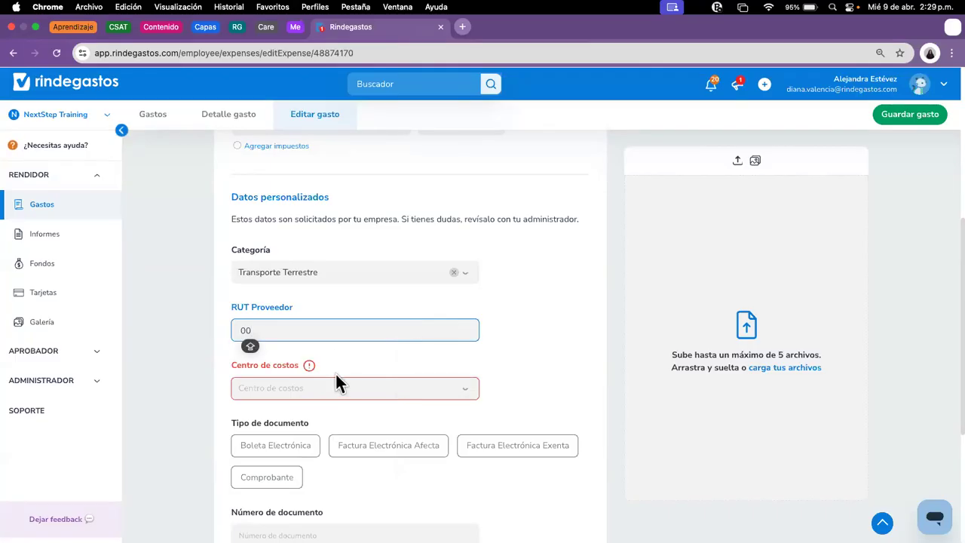
{"action": "left_click", "coordinate": [362, 391]}
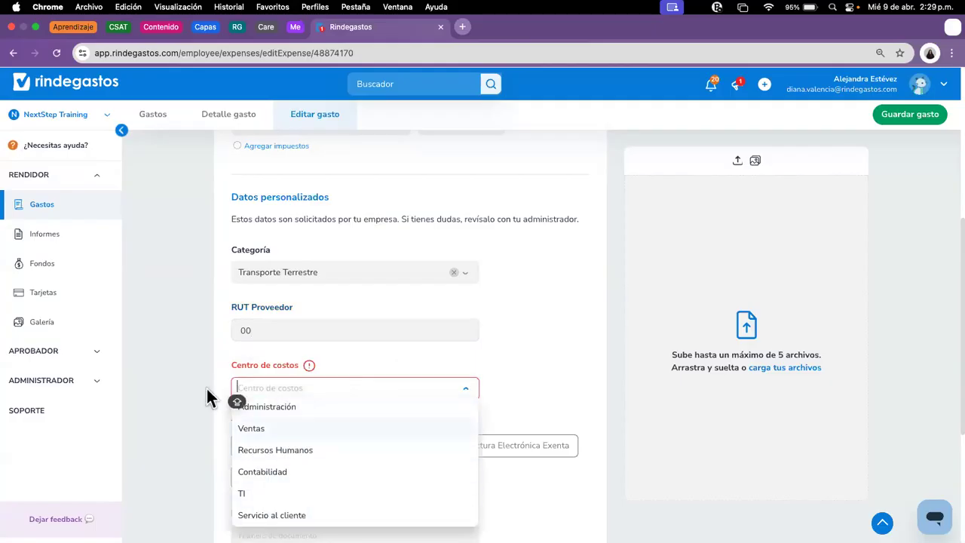
{"action": "left_click", "coordinate": [294, 427]}
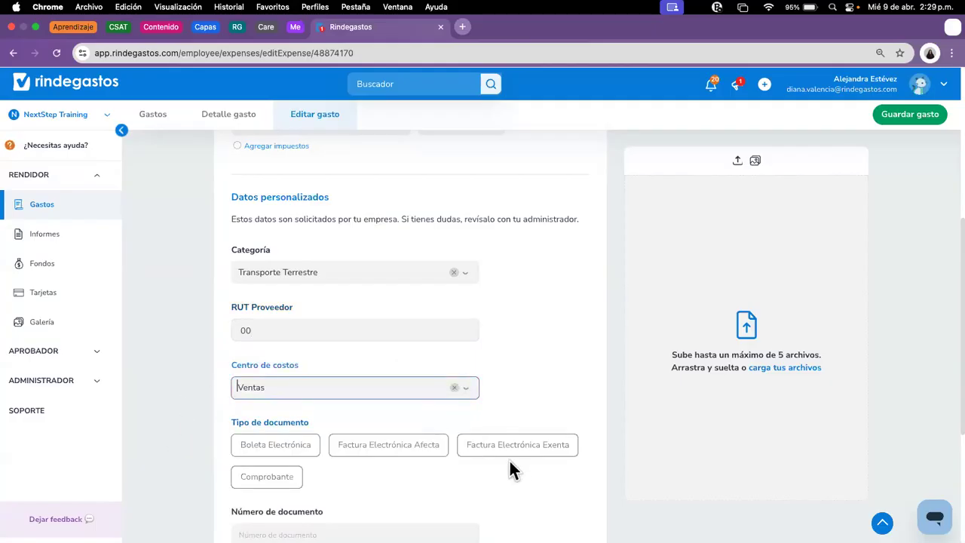
{"action": "scroll", "coordinate": [559, 400], "scroll_direction": "down", "scroll_amount": 5}
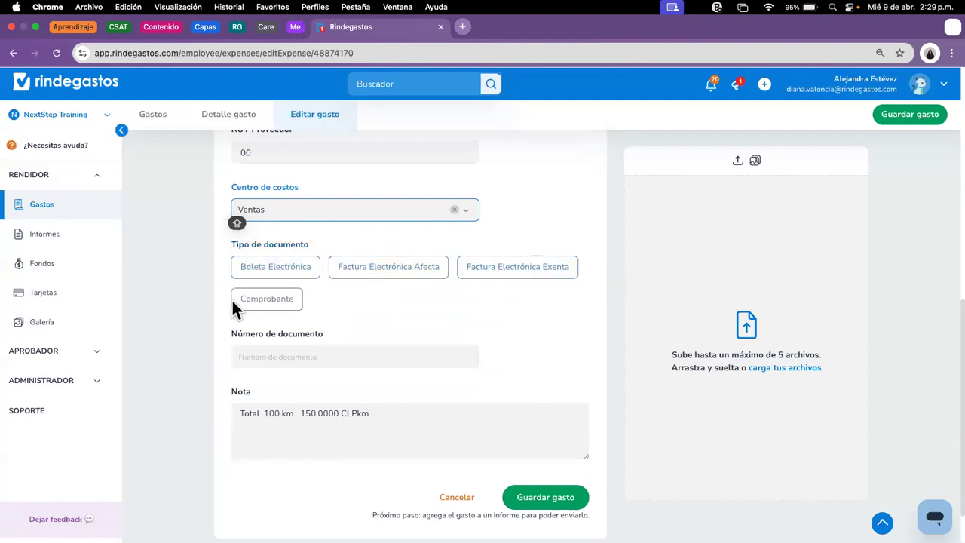
{"action": "left_click", "coordinate": [295, 304]}
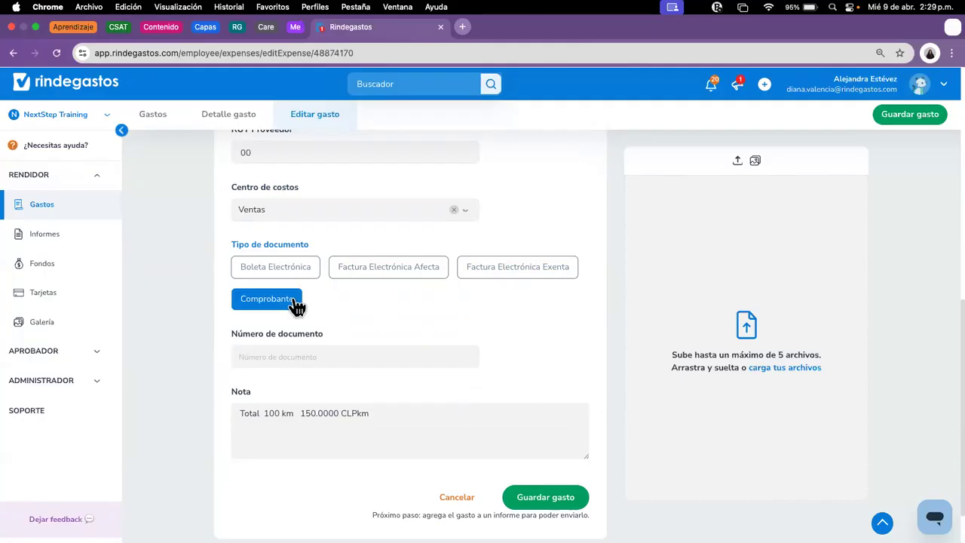
{"action": "left_click", "coordinate": [376, 355]}
{"action": "type", "text": "00"}
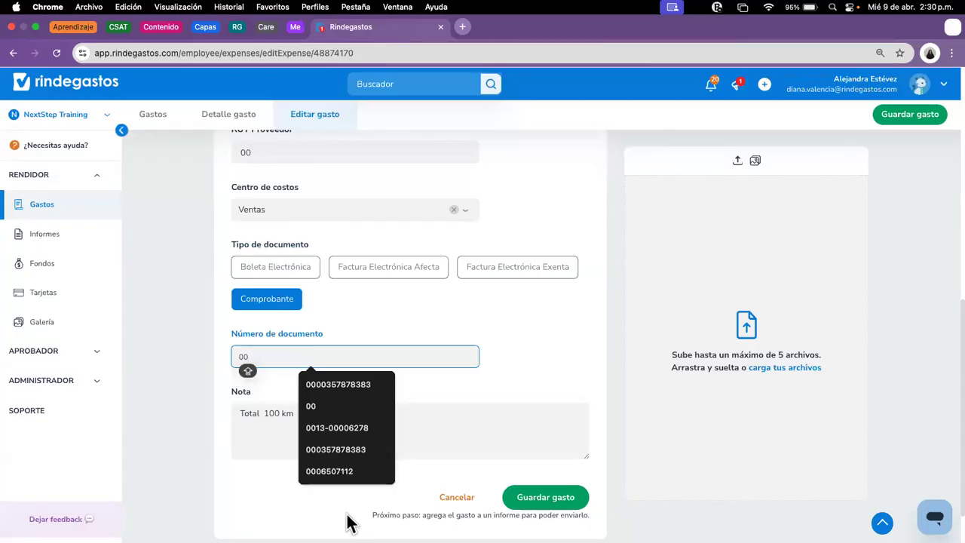
{"action": "key", "text": "Escape"}
{"action": "left_click", "coordinate": [506, 357]}
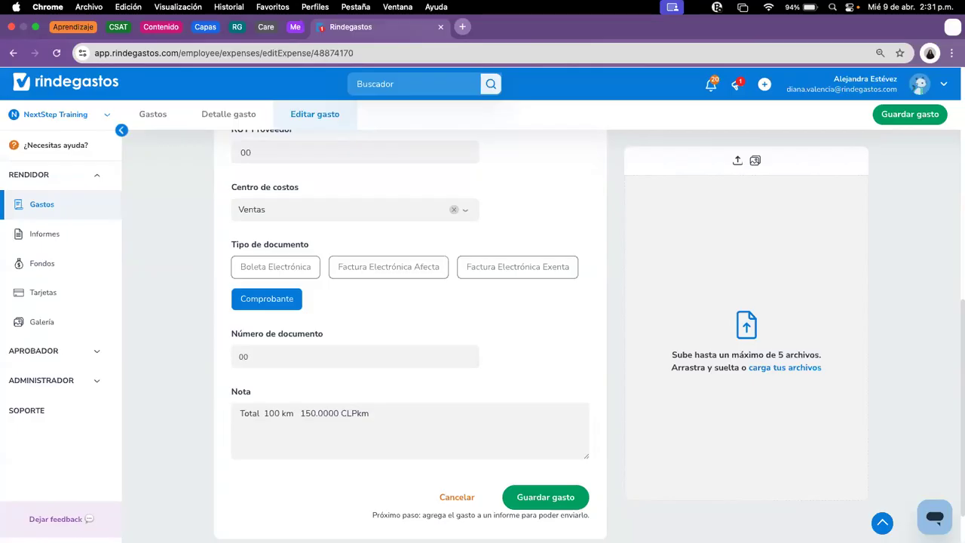
Step: Attach Boleta Estacionamiento.jpg from the Chile-tagged files and save the distance expense
{"action": "left_click", "coordinate": [789, 367]}
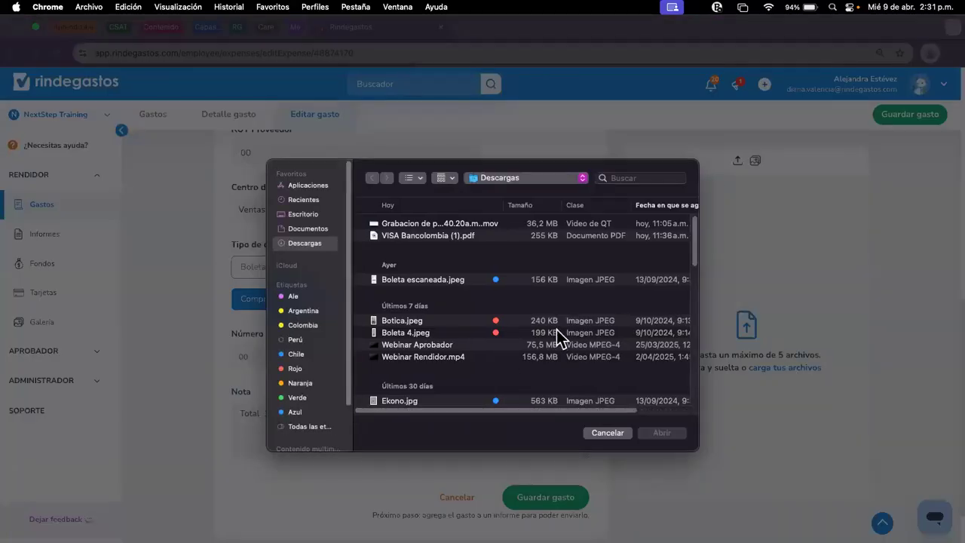
{"action": "scroll", "coordinate": [540, 318], "scroll_direction": "down", "scroll_amount": 1}
{"action": "scroll", "coordinate": [490, 283], "scroll_direction": "up", "scroll_amount": 1}
{"action": "left_click", "coordinate": [295, 354]}
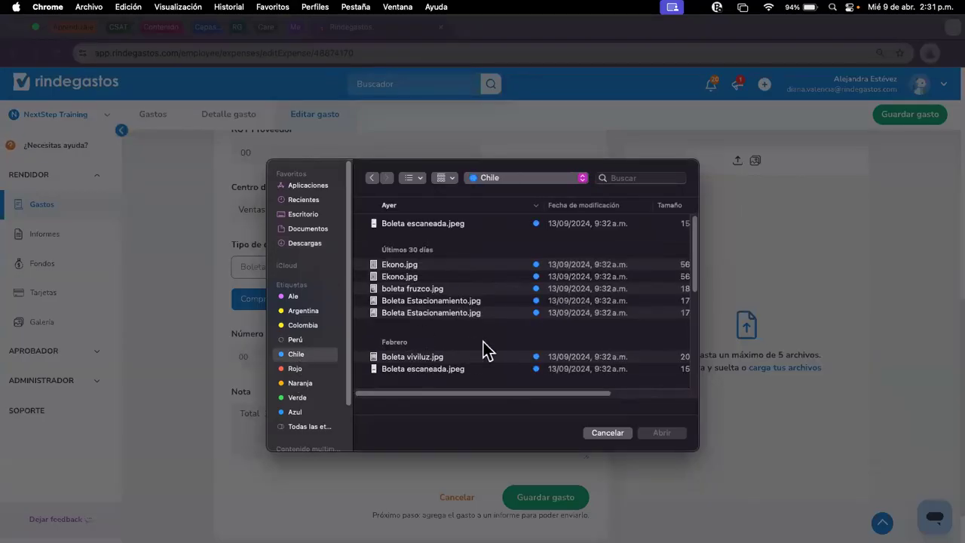
{"action": "left_click", "coordinate": [476, 300]}
{"action": "left_click", "coordinate": [650, 435]}
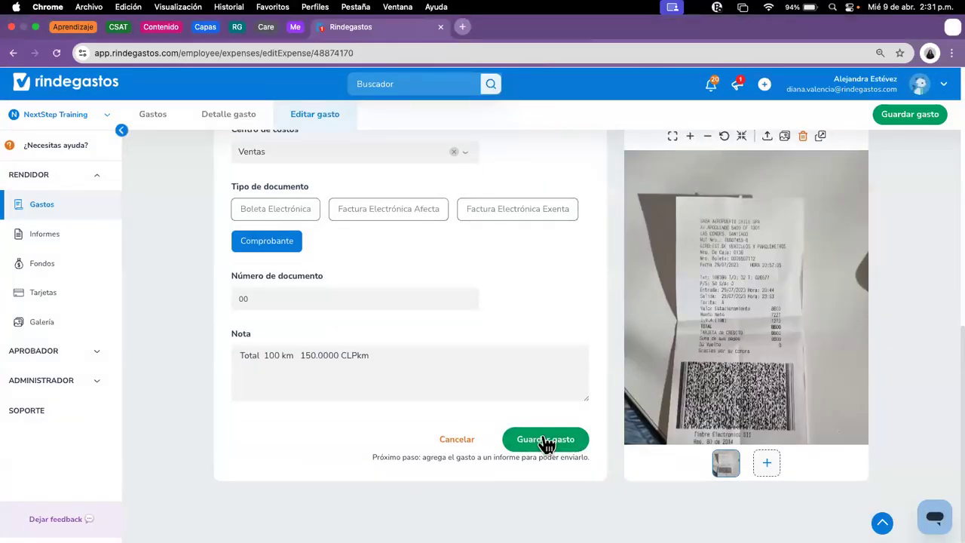
{"action": "left_click", "coordinate": [546, 443]}
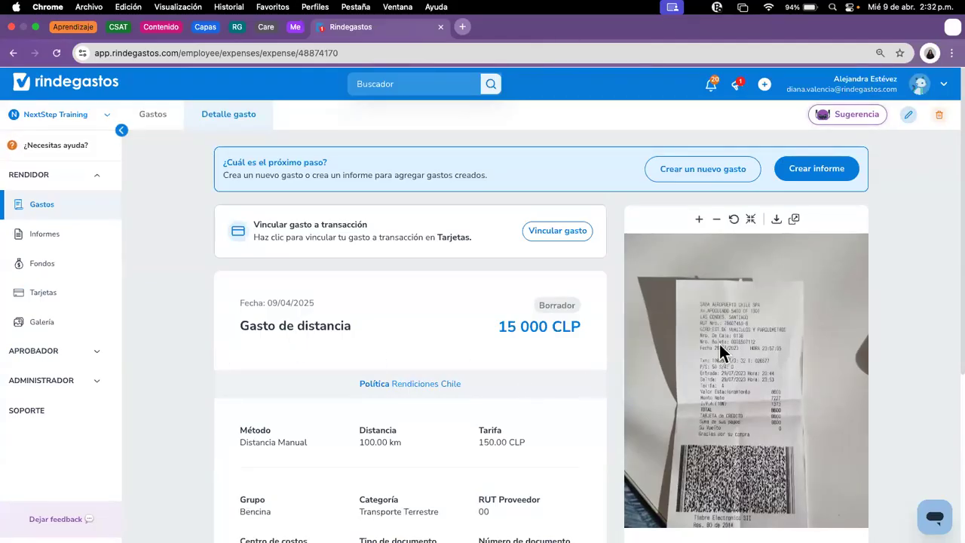
Step: Create a new Distancia expense using Ruta en Mapa under Rendiciones Chile and continue
{"action": "left_click", "coordinate": [73, 200]}
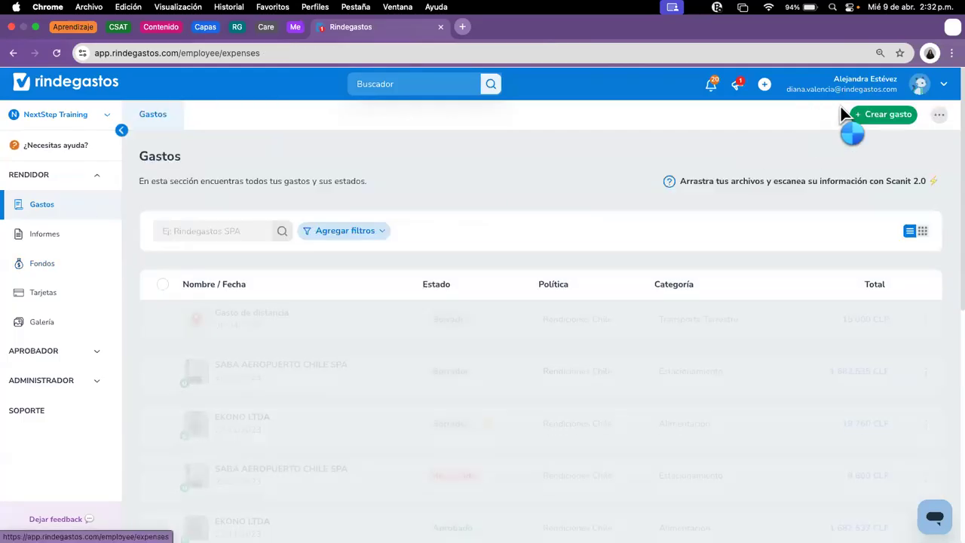
{"action": "left_click", "coordinate": [852, 113]}
{"action": "left_click", "coordinate": [623, 205]}
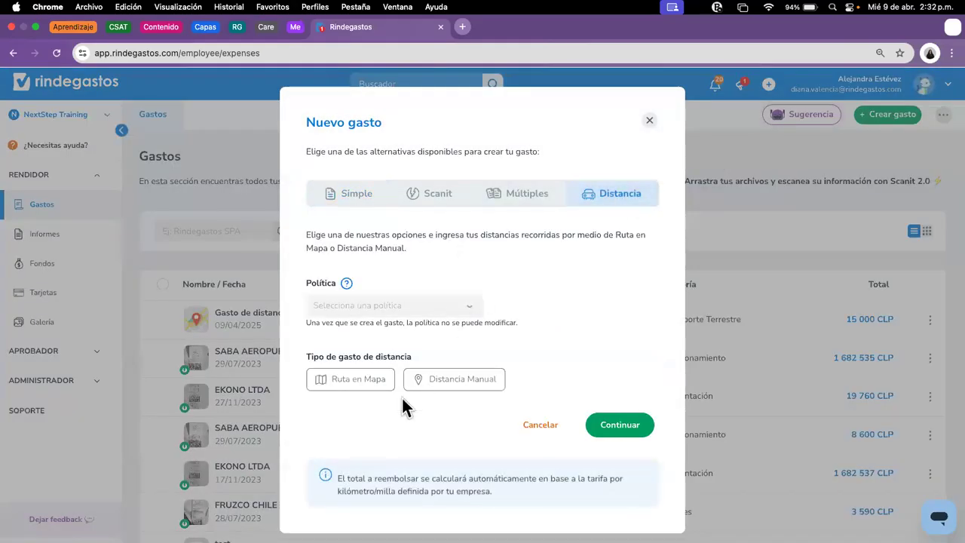
{"action": "left_click", "coordinate": [340, 386]}
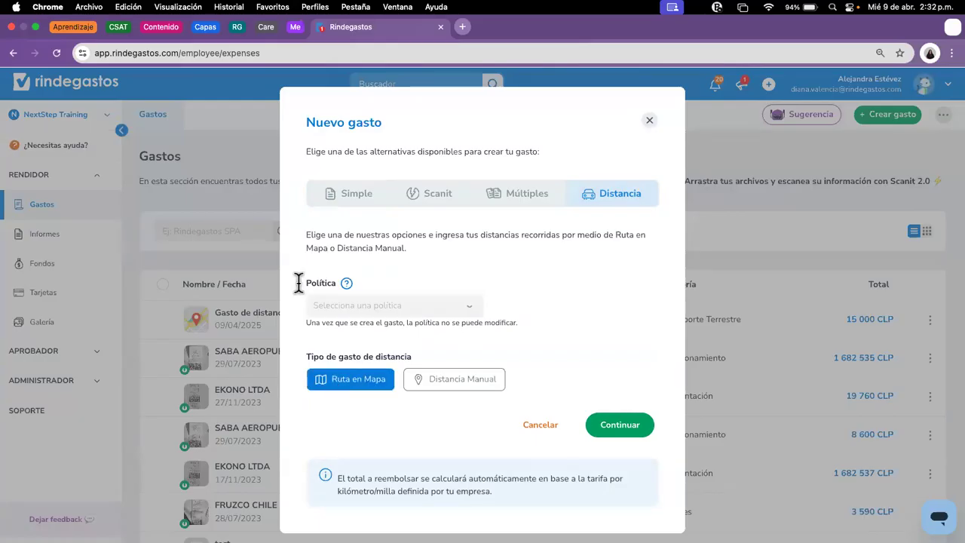
{"action": "left_click", "coordinate": [437, 309]}
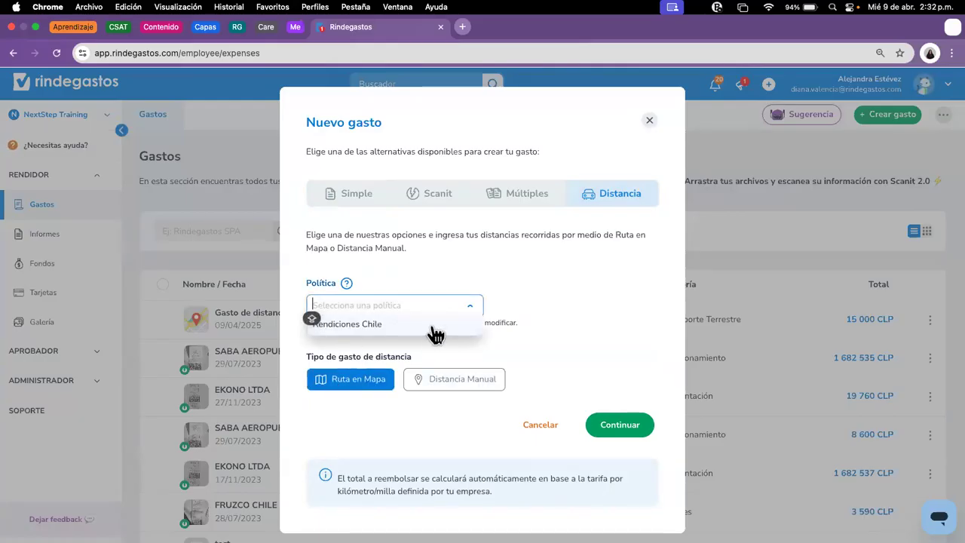
{"action": "left_click", "coordinate": [415, 325]}
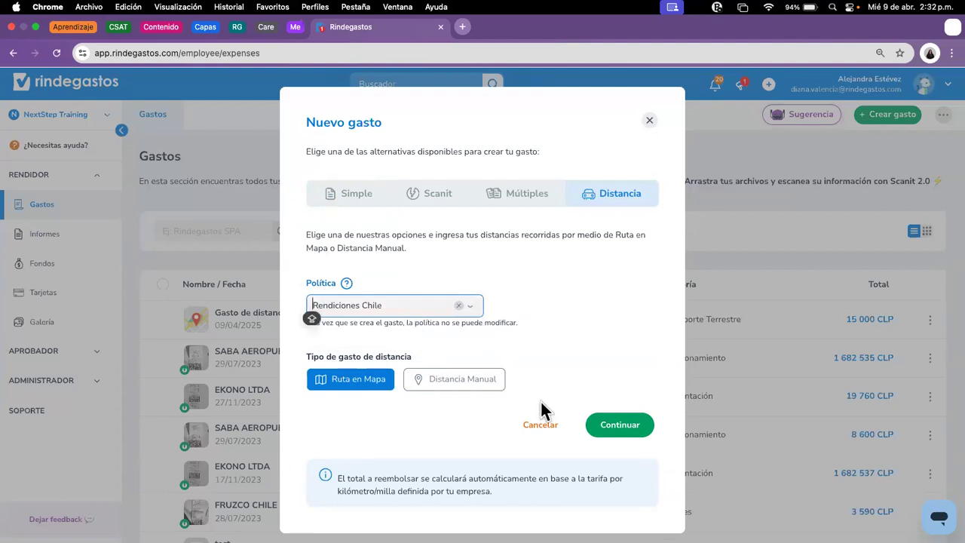
{"action": "left_click", "coordinate": [634, 429]}
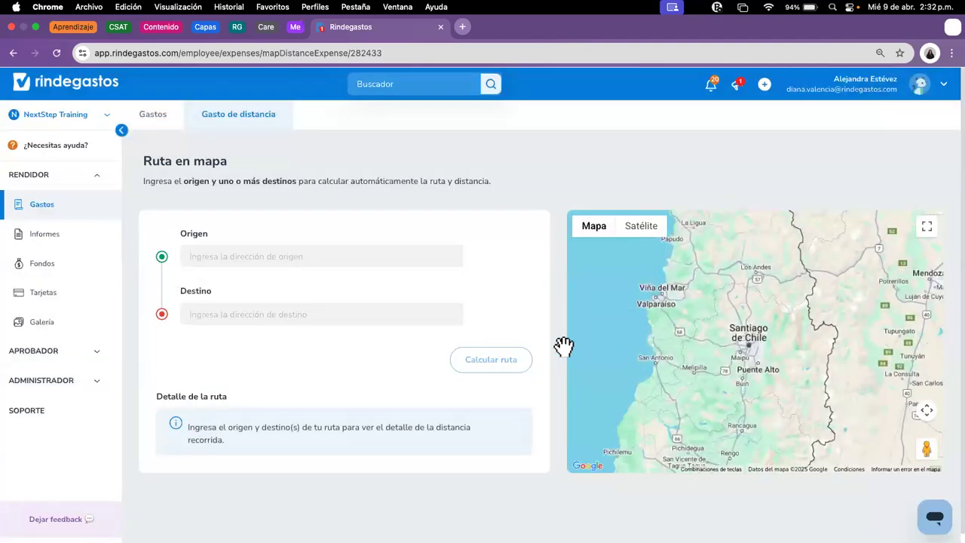
Step: Enter origin Viña del Mar, intermediate stop Valparaíso and destination Viña del Mar
{"action": "left_click", "coordinate": [282, 260]}
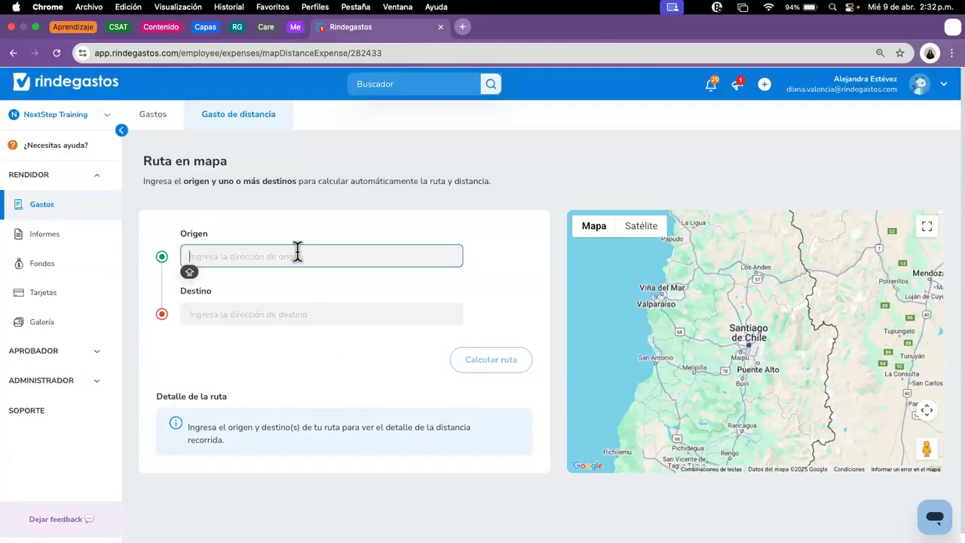
{"action": "type", "text": "VIÑA DEL"}
{"action": "left_click", "coordinate": [336, 272]}
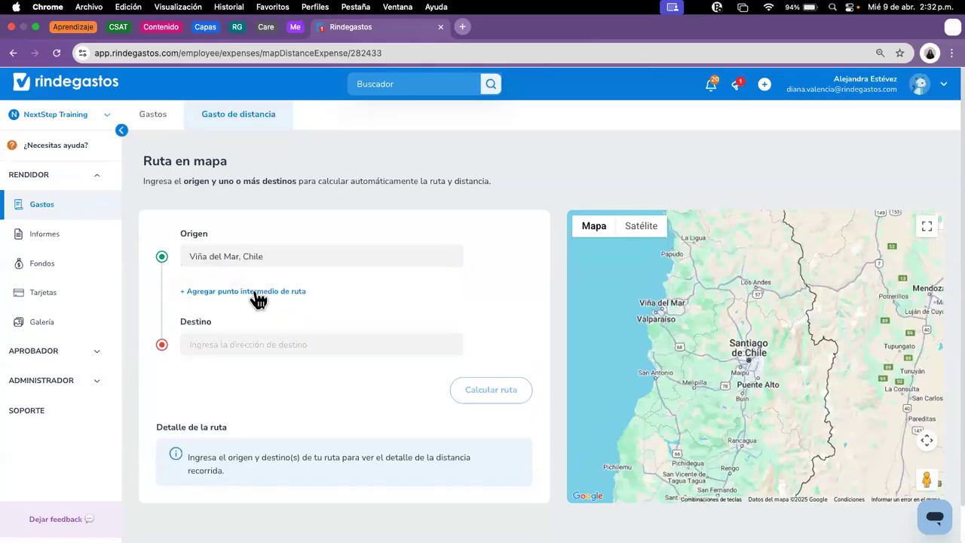
{"action": "left_click", "coordinate": [259, 294]}
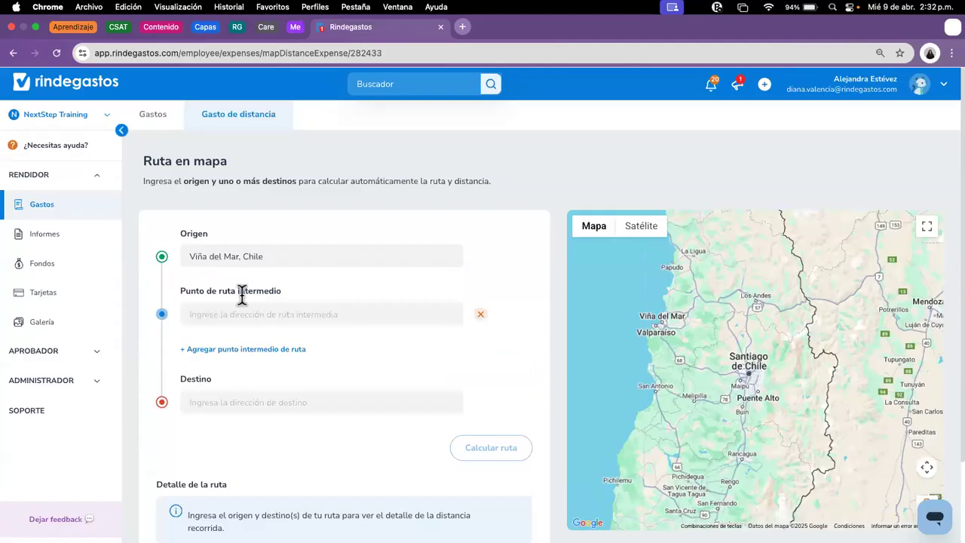
{"action": "left_click", "coordinate": [239, 311]}
{"action": "type", "text": "VALPA"}
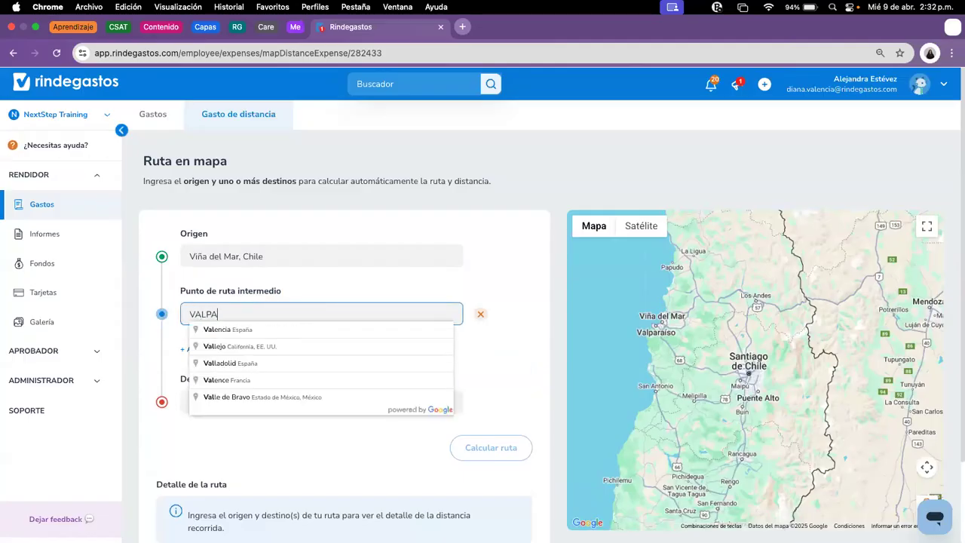
{"action": "left_click", "coordinate": [254, 331]}
{"action": "left_click", "coordinate": [234, 405]}
{"action": "type", "text": "VIÑA"}
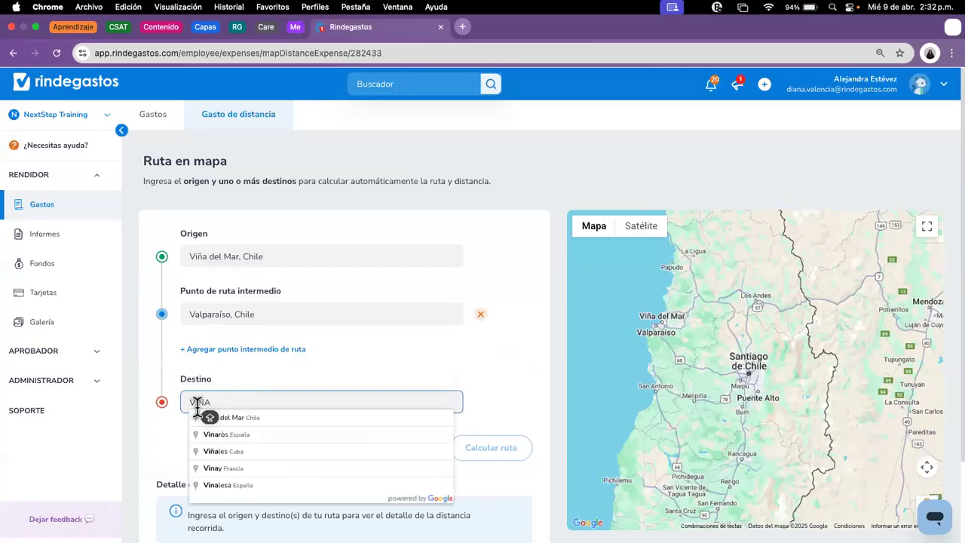
{"action": "left_click", "coordinate": [235, 418]}
Step: Calculate the route through all three places, giving 16,7 km travelled
{"action": "left_click", "coordinate": [515, 453]}
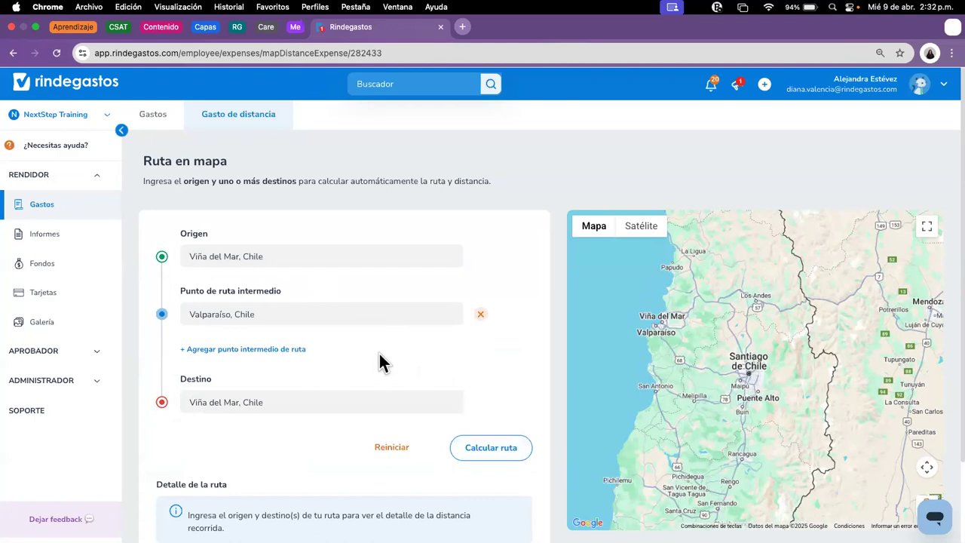
{"action": "left_click", "coordinate": [484, 449]}
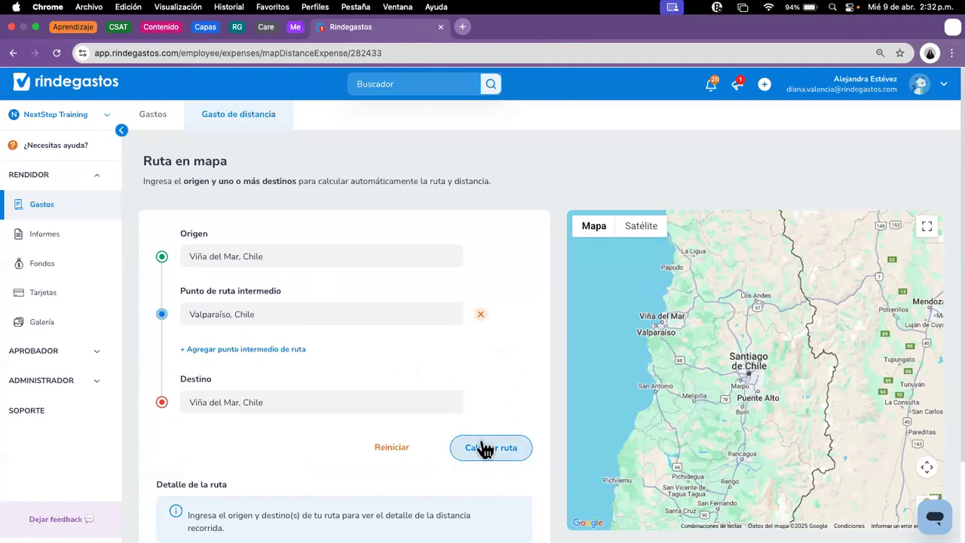
{"action": "left_click", "coordinate": [494, 452]}
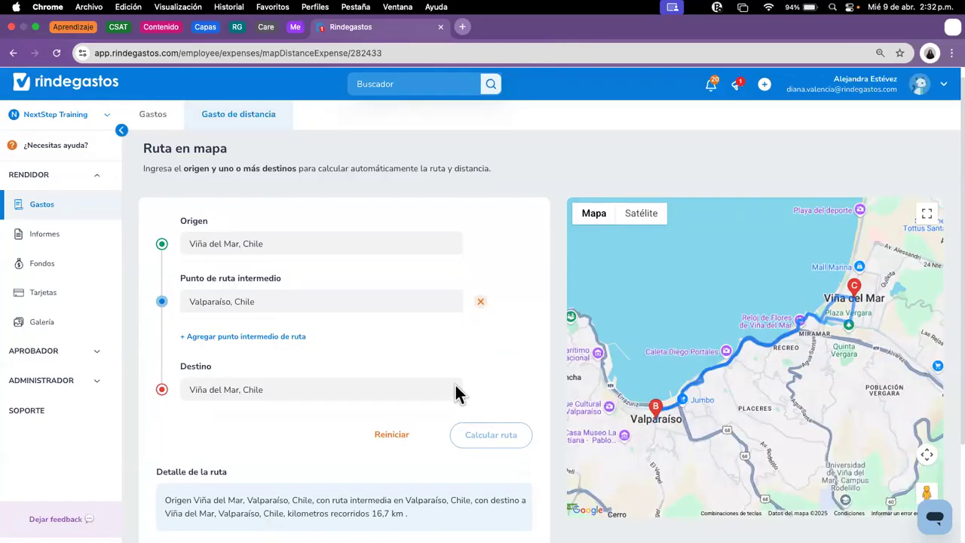
{"action": "scroll", "coordinate": [494, 377], "scroll_direction": "down", "scroll_amount": 2}
{"action": "left_click_drag", "start_coordinate": [413, 426], "coordinate": [371, 427]}
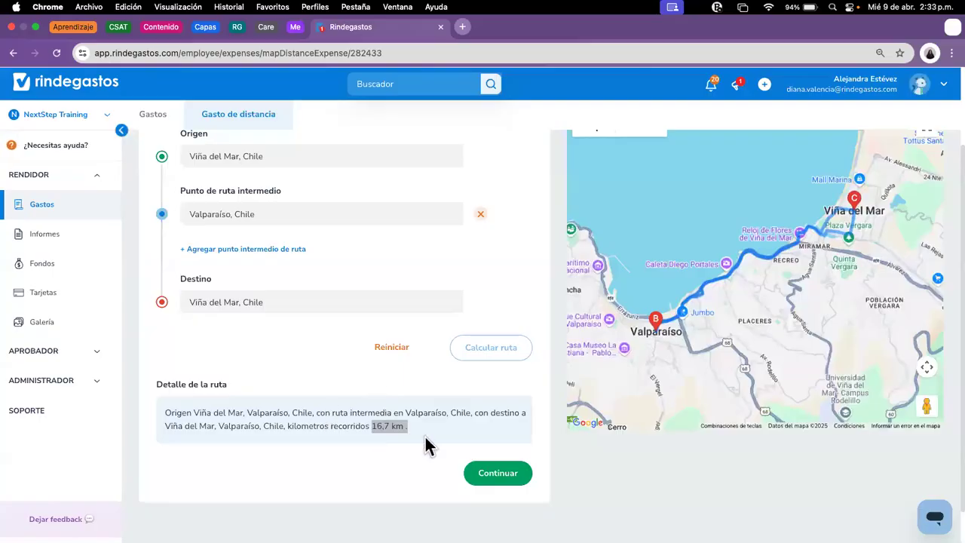
Step: Create the 16.7 km route expense and set its cost centre to Contabilidad
{"action": "left_click", "coordinate": [500, 477]}
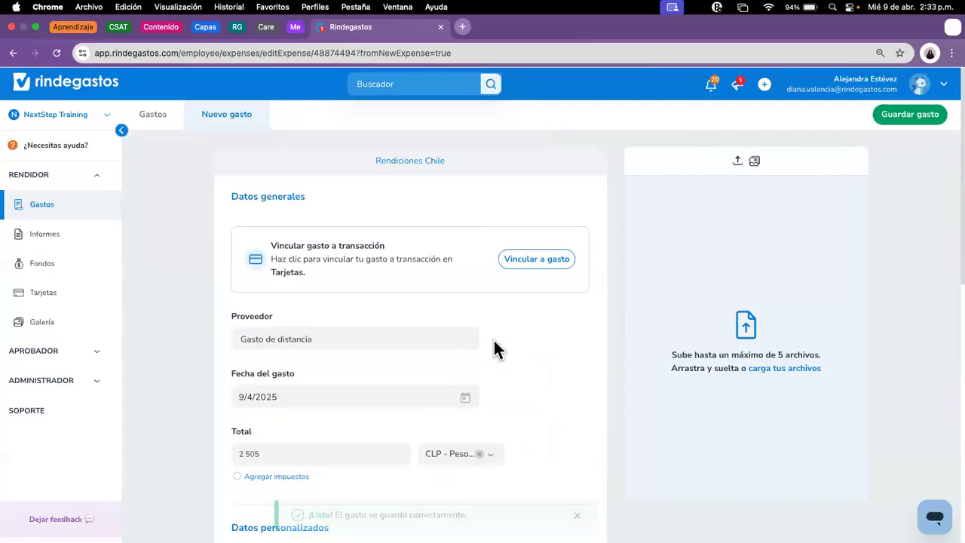
{"action": "scroll", "coordinate": [502, 421], "scroll_direction": "down", "scroll_amount": 3}
{"action": "scroll", "coordinate": [327, 263], "scroll_direction": "up", "scroll_amount": 1}
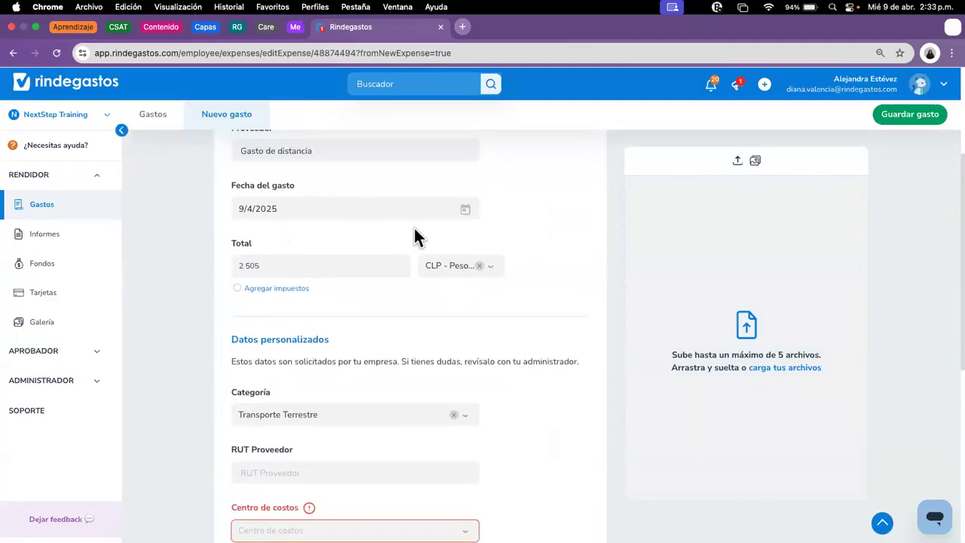
{"action": "scroll", "coordinate": [349, 290], "scroll_direction": "down", "scroll_amount": 2}
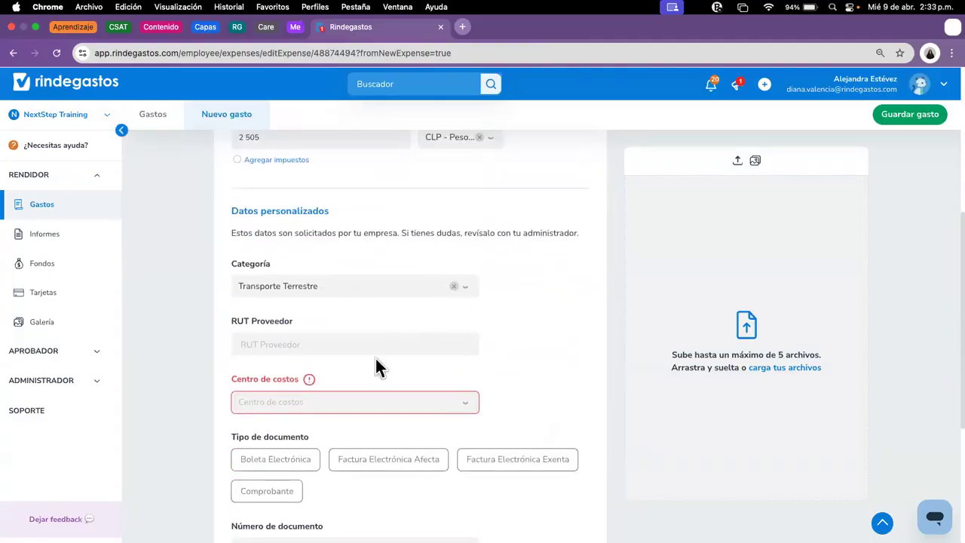
{"action": "scroll", "coordinate": [395, 365], "scroll_direction": "down", "scroll_amount": 1}
{"action": "scroll", "coordinate": [427, 369], "scroll_direction": "down", "scroll_amount": 1}
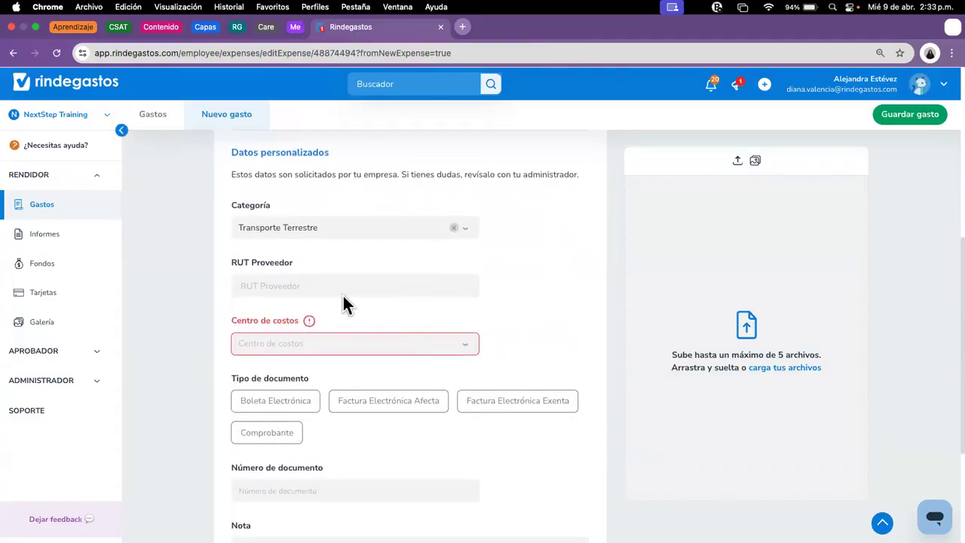
{"action": "left_click", "coordinate": [384, 343]}
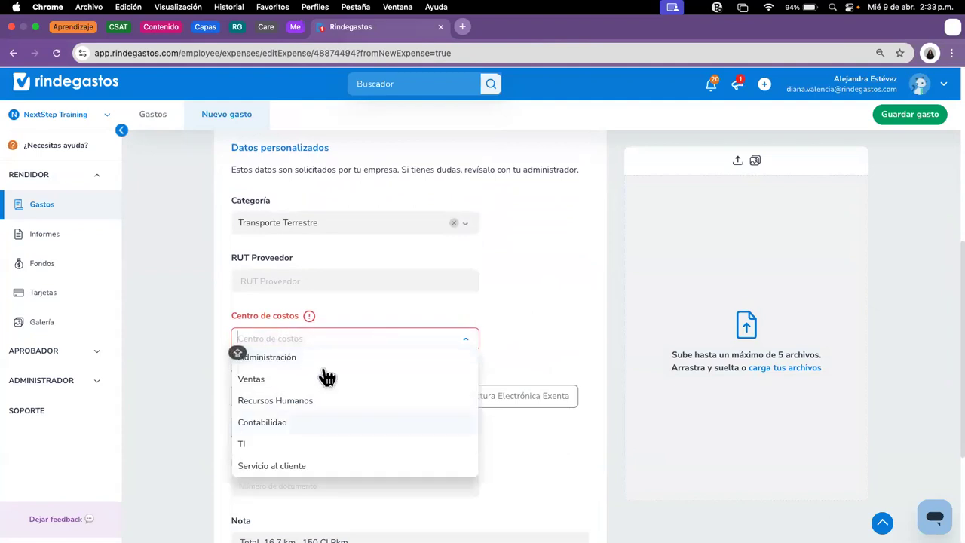
{"action": "left_click", "coordinate": [266, 422]}
Step: Set the document type to Comprobante and open the receipt file picker
{"action": "scroll", "coordinate": [293, 362], "scroll_direction": "down", "scroll_amount": 3}
{"action": "left_click", "coordinate": [266, 347]}
{"action": "scroll", "coordinate": [454, 386], "scroll_direction": "down", "scroll_amount": 1}
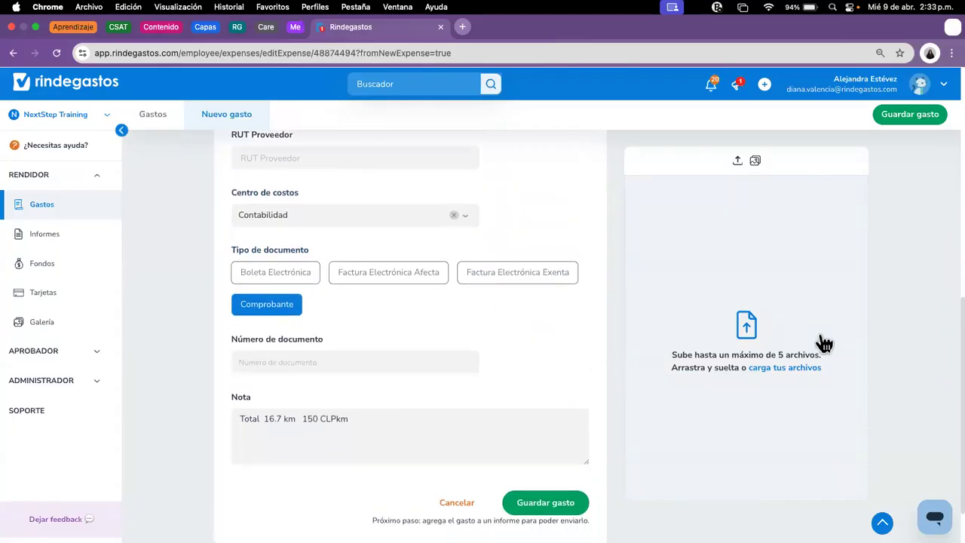
{"action": "left_click", "coordinate": [792, 371]}
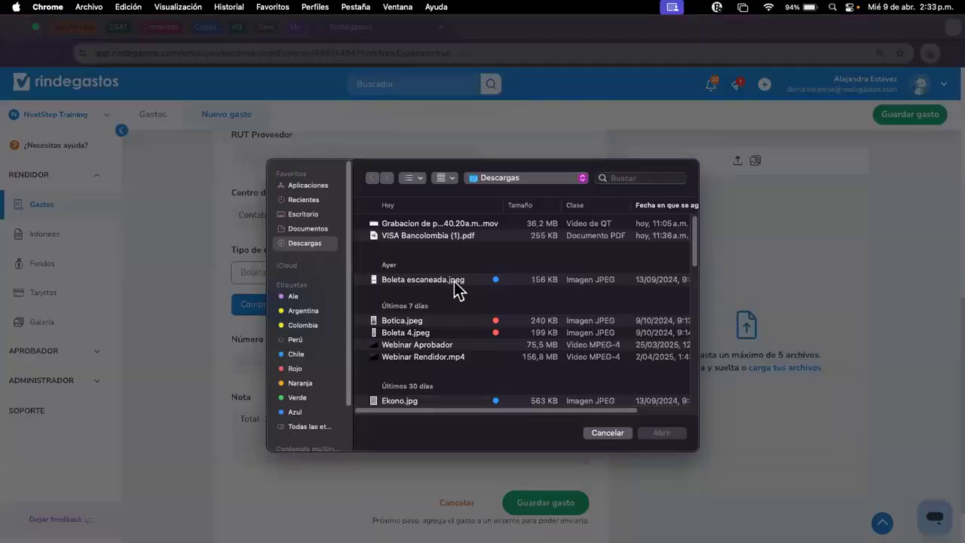
Step: Attach Boleta escaneada.jpeg as the receipt, review the form, and save the 16.7 km expense
{"action": "left_click", "coordinate": [455, 283]}
{"action": "left_click", "coordinate": [663, 432]}
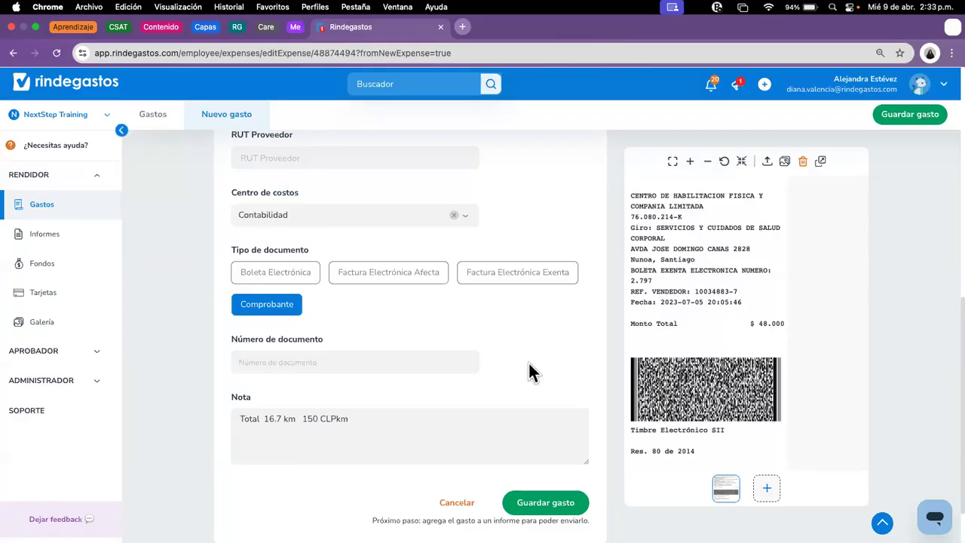
{"action": "scroll", "coordinate": [517, 367], "scroll_direction": "up", "scroll_amount": 2}
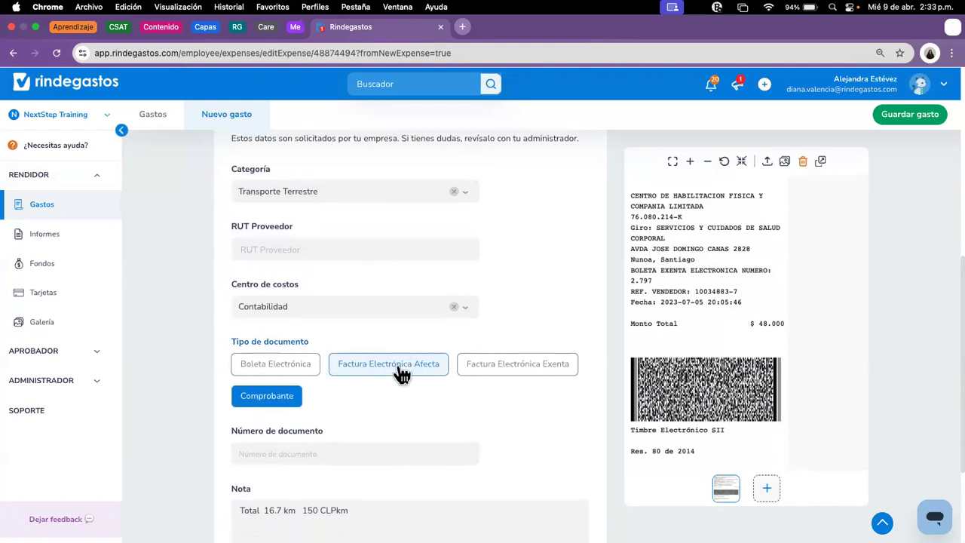
{"action": "scroll", "coordinate": [398, 367], "scroll_direction": "up", "scroll_amount": 5}
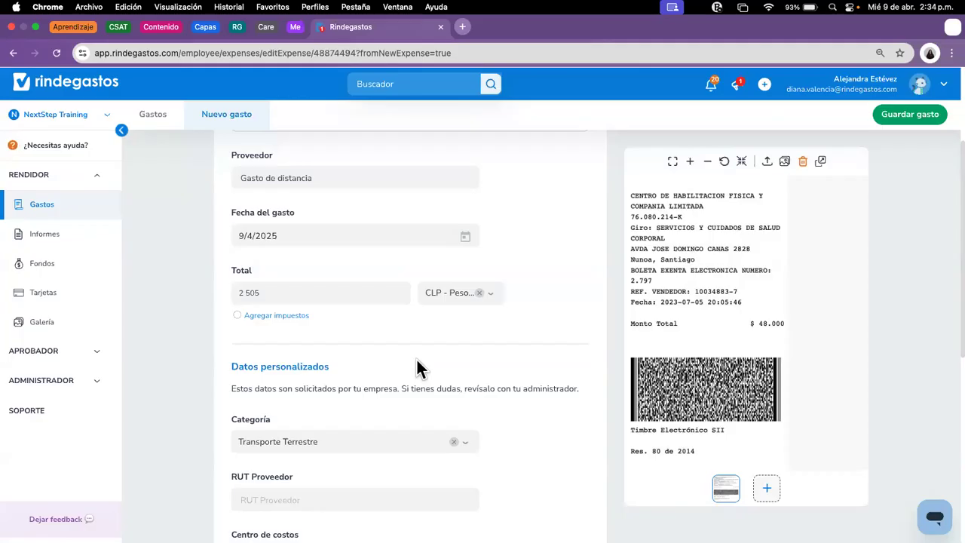
{"action": "scroll", "coordinate": [564, 215], "scroll_direction": "up", "scroll_amount": 3}
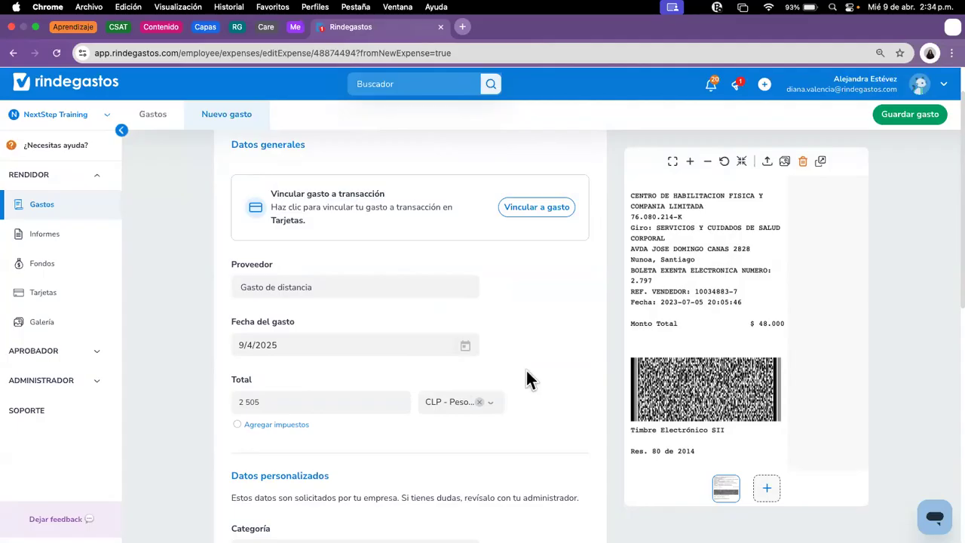
{"action": "scroll", "coordinate": [679, 384], "scroll_direction": "up", "scroll_amount": 2}
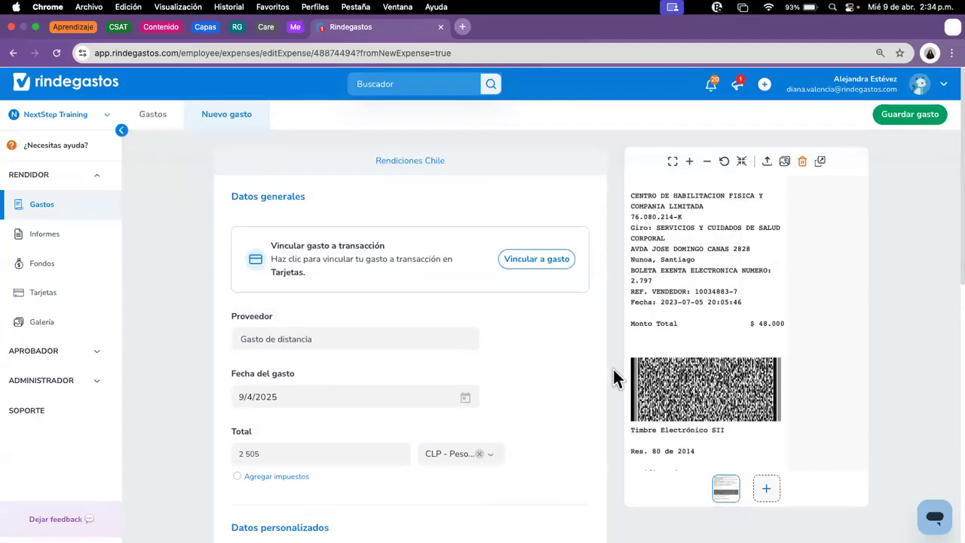
{"action": "scroll", "coordinate": [578, 476], "scroll_direction": "down", "scroll_amount": 4}
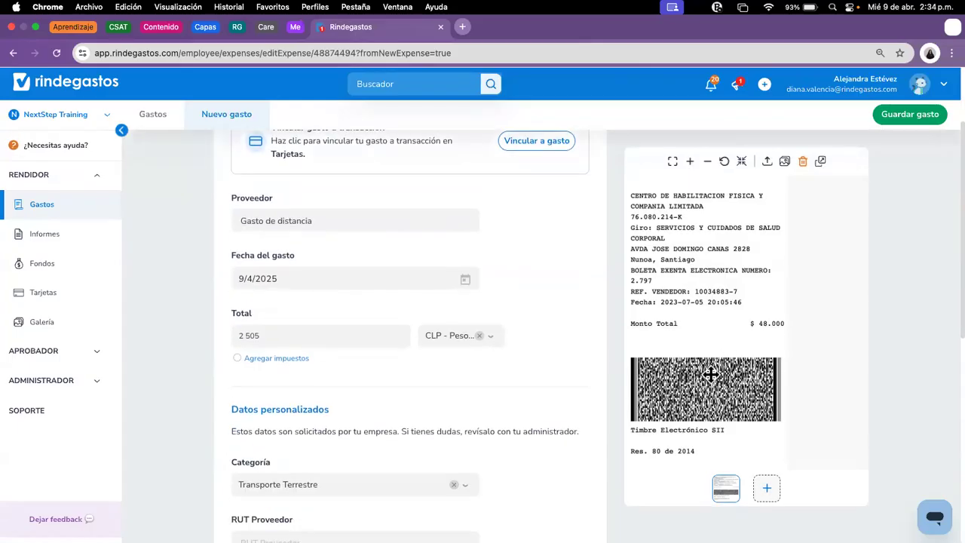
{"action": "left_click", "coordinate": [891, 117]}
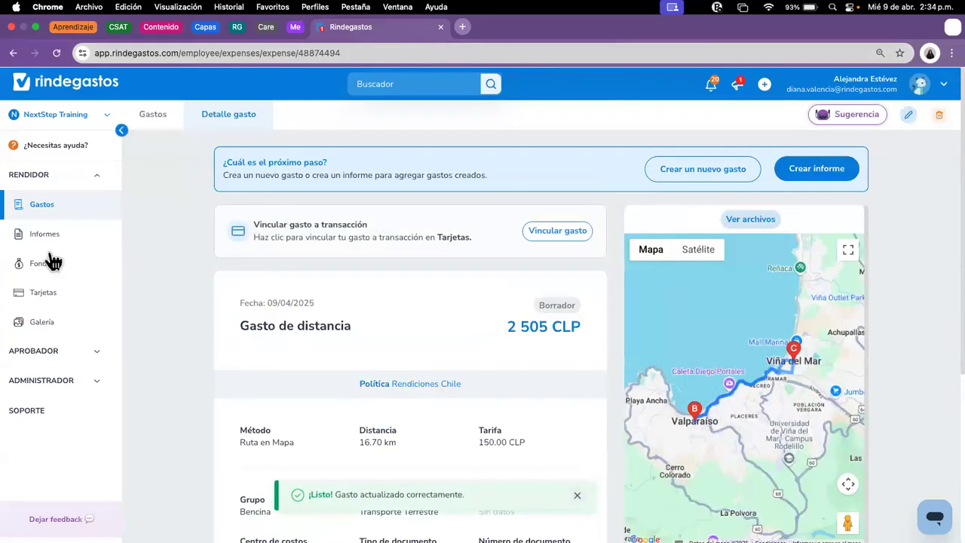
Step: From the Gastos list, start a new expense in Múltiples mode
{"action": "left_click", "coordinate": [59, 209]}
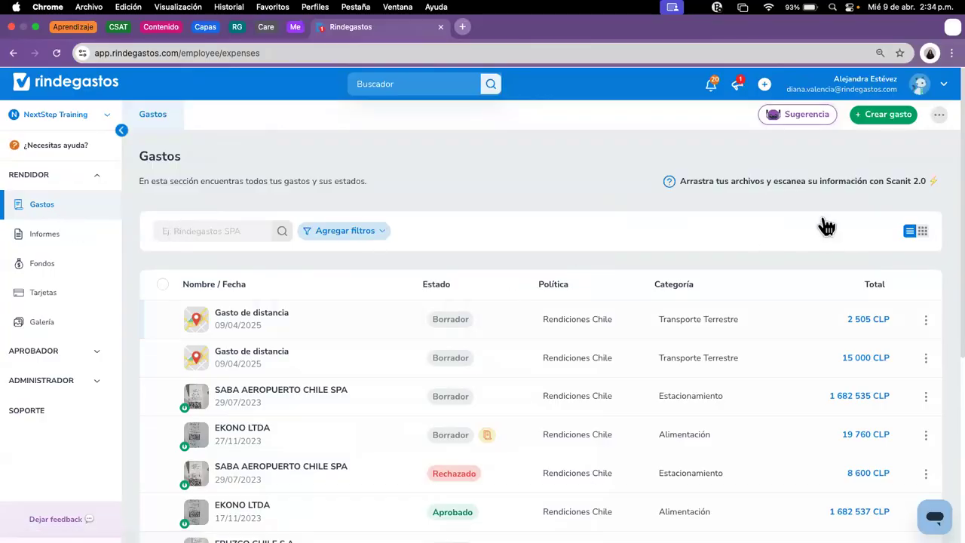
{"action": "left_click", "coordinate": [875, 114]}
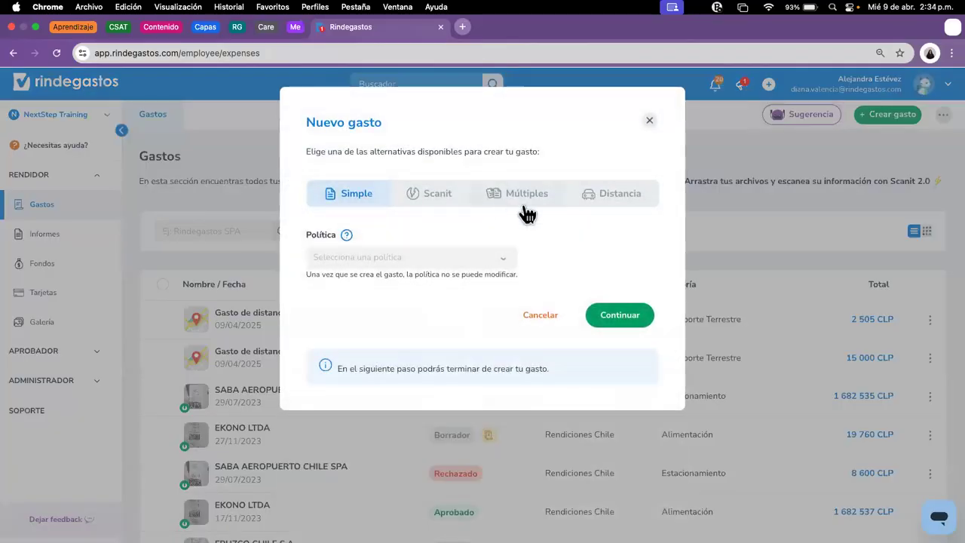
{"action": "left_click", "coordinate": [528, 215]}
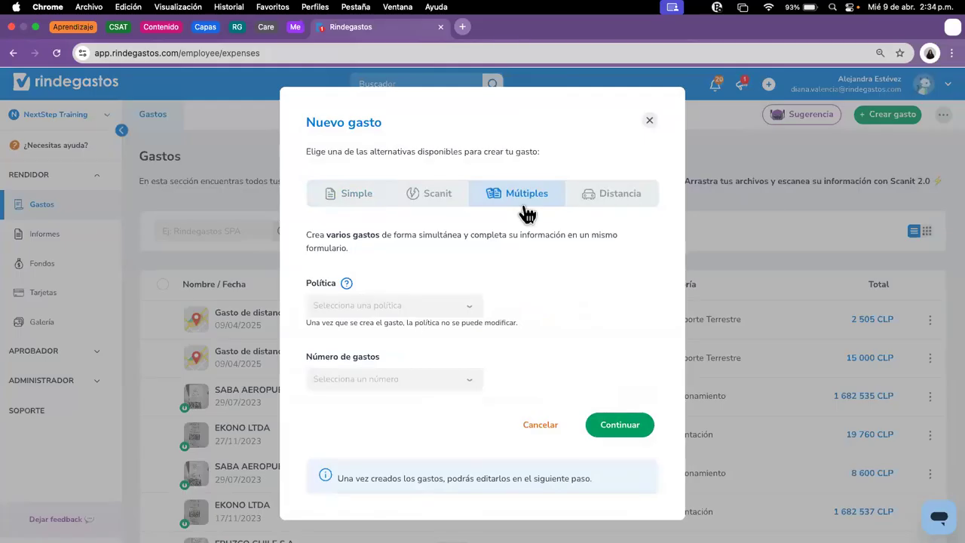
Step: Choose the Rendiciones Chile policy and 5 expenses, then continue to the grid
{"action": "left_click", "coordinate": [446, 311]}
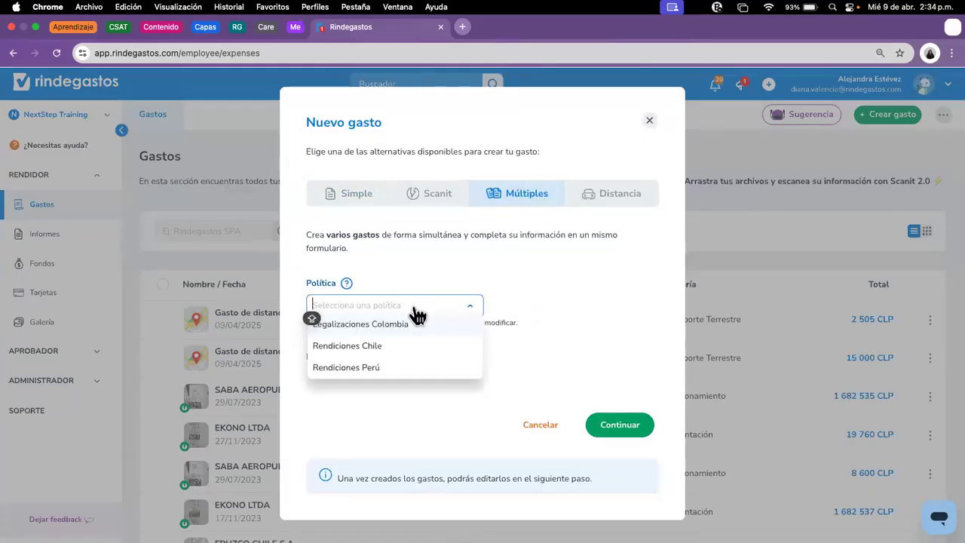
{"action": "left_click", "coordinate": [389, 348]}
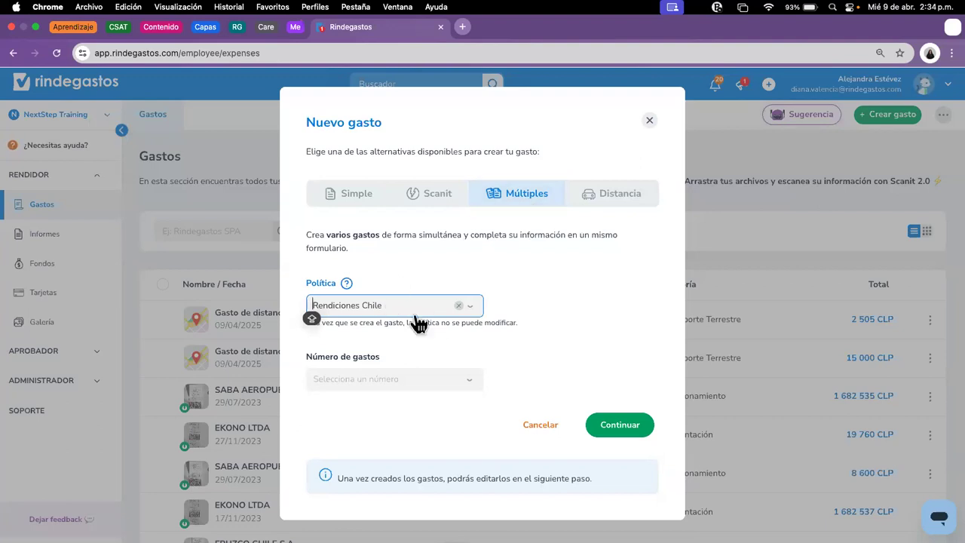
{"action": "left_click", "coordinate": [383, 384]}
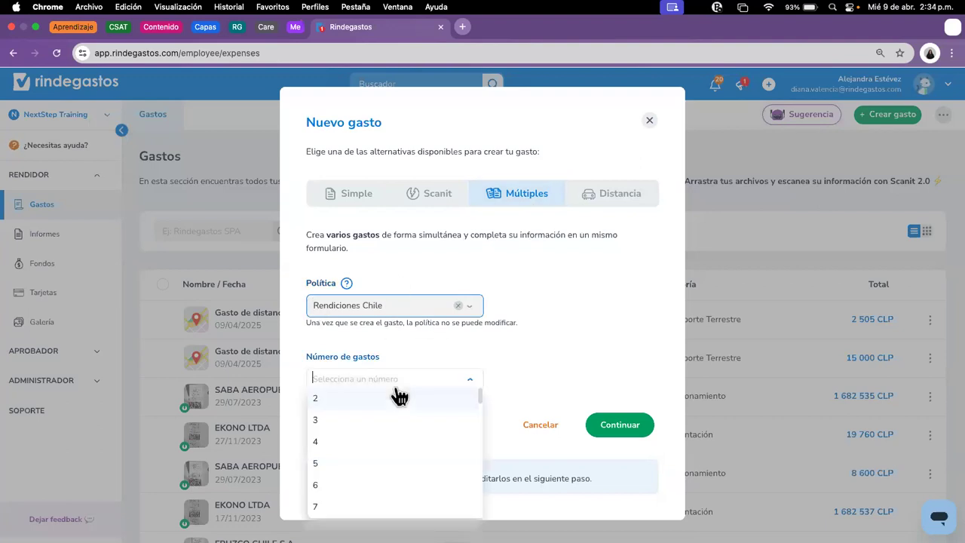
{"action": "left_click", "coordinate": [317, 465]}
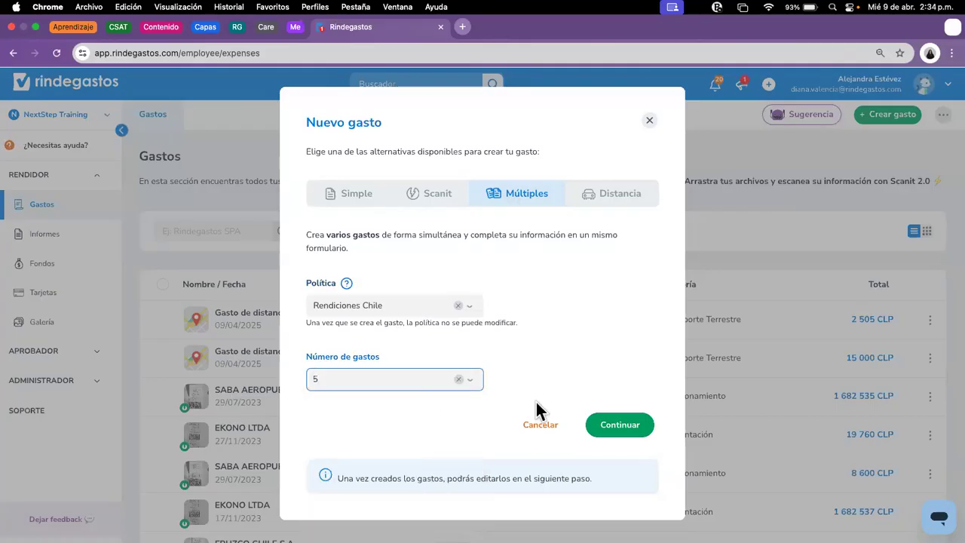
{"action": "left_click", "coordinate": [631, 424]}
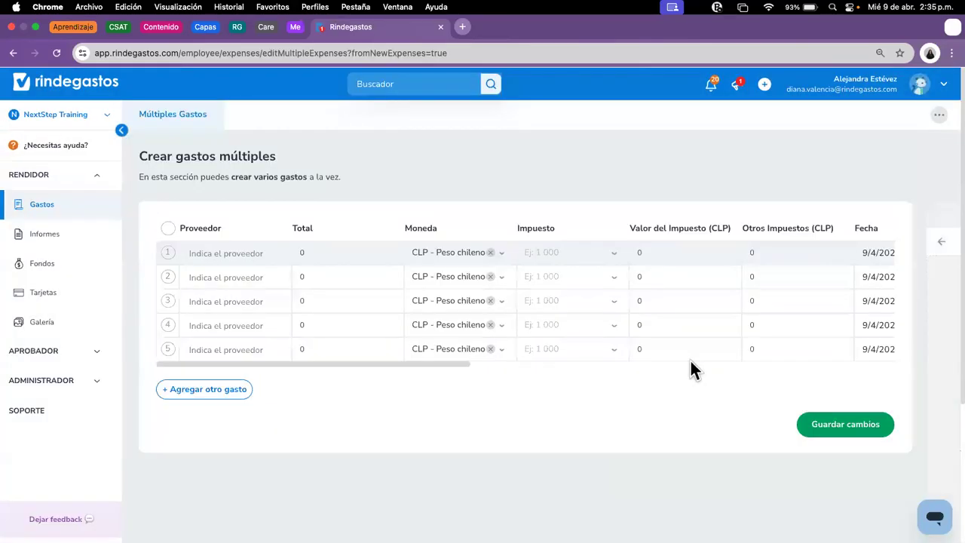
Step: Step through the provider cells of rows 1 to 5 and scroll the grid back left
{"action": "left_click", "coordinate": [253, 253]}
{"action": "left_click", "coordinate": [209, 277]}
{"action": "left_click", "coordinate": [211, 302]}
{"action": "left_click", "coordinate": [215, 326]}
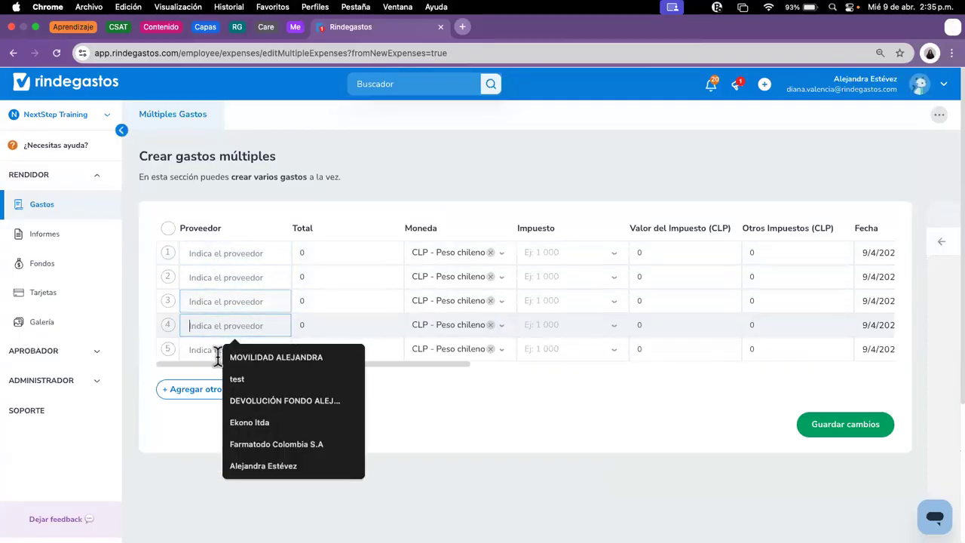
{"action": "left_click", "coordinate": [219, 350]}
{"action": "left_click_drag", "start_coordinate": [450, 365], "coordinate": [887, 372]}
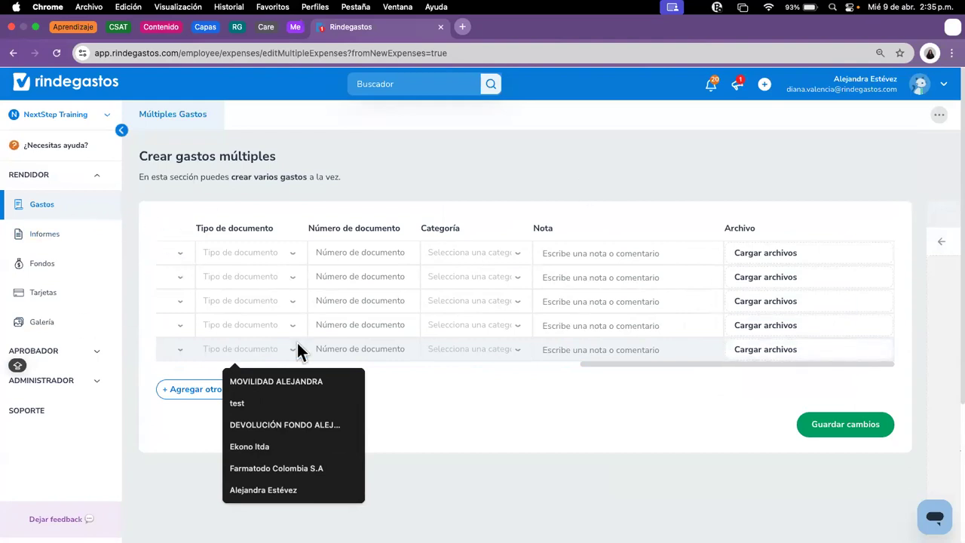
{"action": "scroll", "coordinate": [347, 362], "scroll_direction": "left", "scroll_amount": 10}
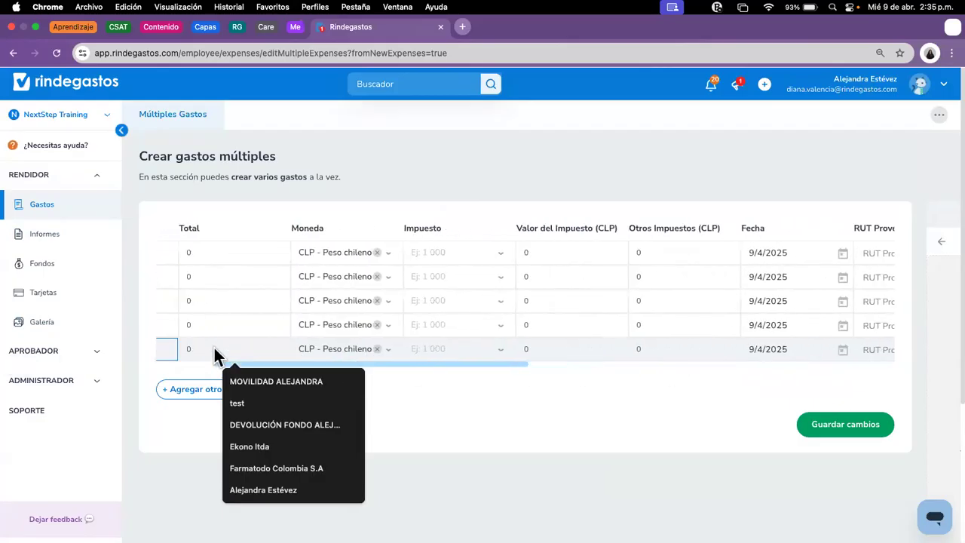
Step: Tick rows 1–5 and delete them, confirming Eliminar 5 gastos
{"action": "left_click", "coordinate": [168, 253]}
{"action": "left_click", "coordinate": [167, 276]}
{"action": "left_click", "coordinate": [168, 301]}
{"action": "left_click", "coordinate": [168, 325]}
{"action": "left_click", "coordinate": [167, 349]}
{"action": "left_click", "coordinate": [549, 474]}
{"action": "left_click", "coordinate": [488, 371]}
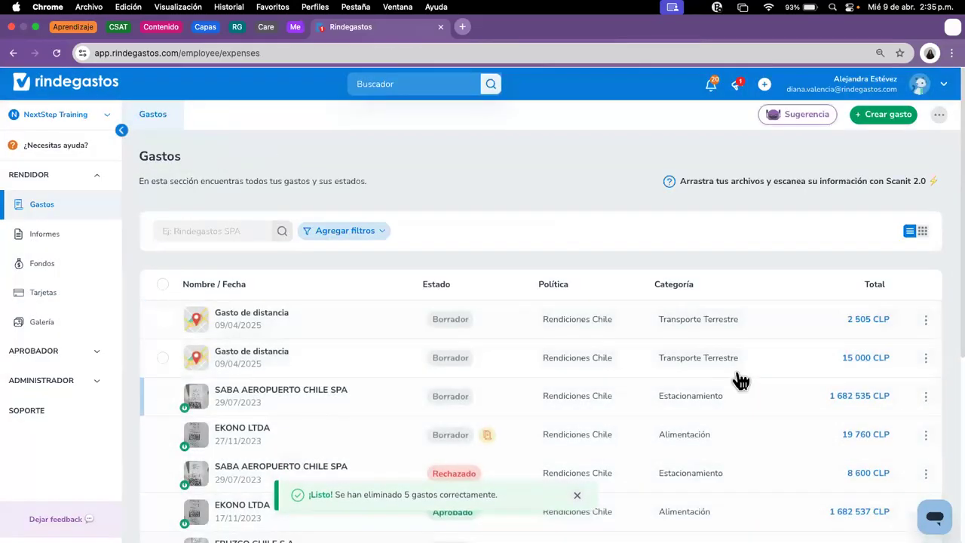
Step: Create a new expense on the Scanit tab with Política set to Rendiciones Chile
{"action": "left_click", "coordinate": [888, 114]}
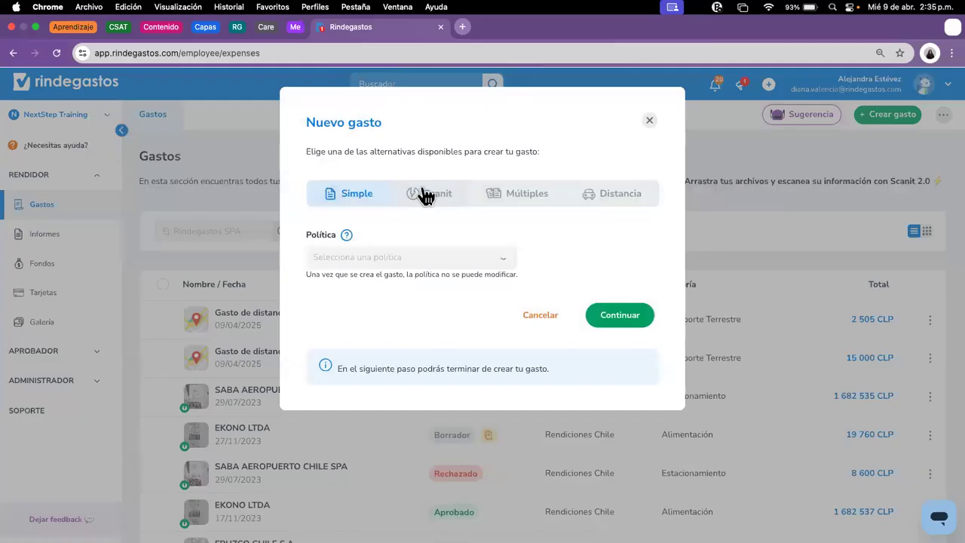
{"action": "left_click", "coordinate": [425, 193]}
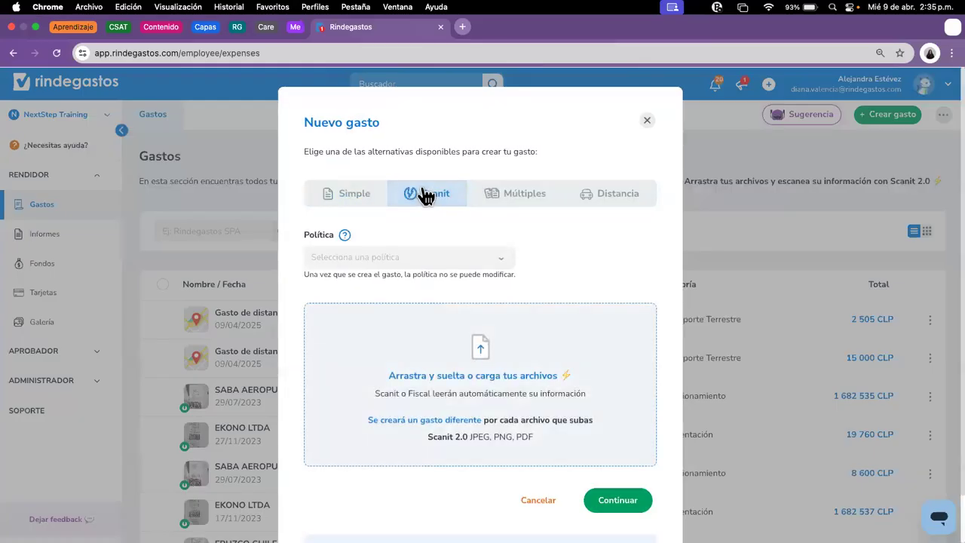
{"action": "left_click", "coordinate": [428, 257]}
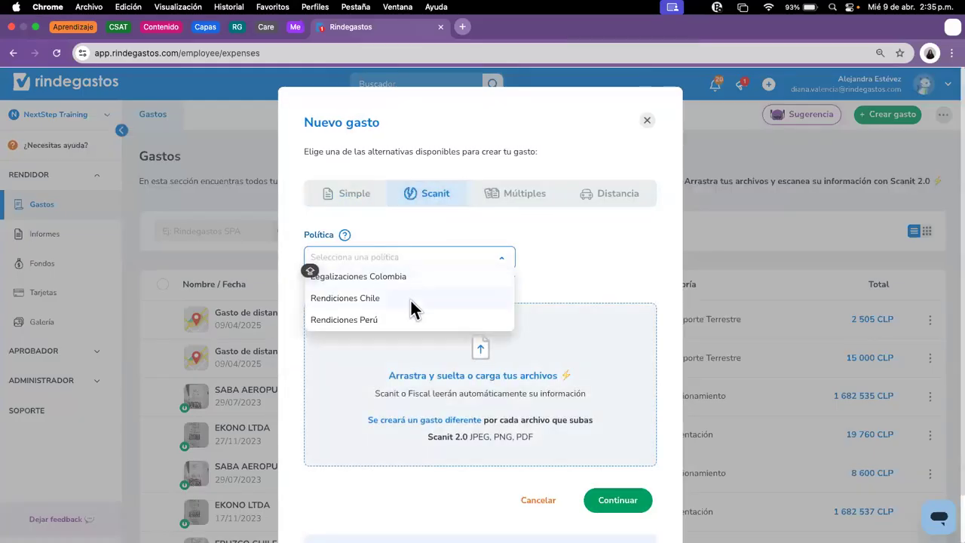
{"action": "left_click", "coordinate": [364, 302]}
{"action": "key", "text": "Caps_Lock"}
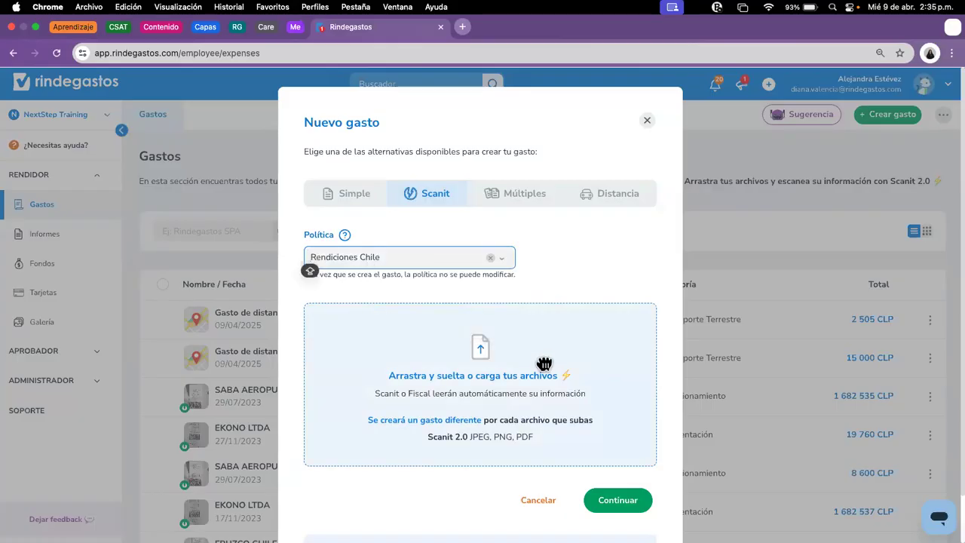
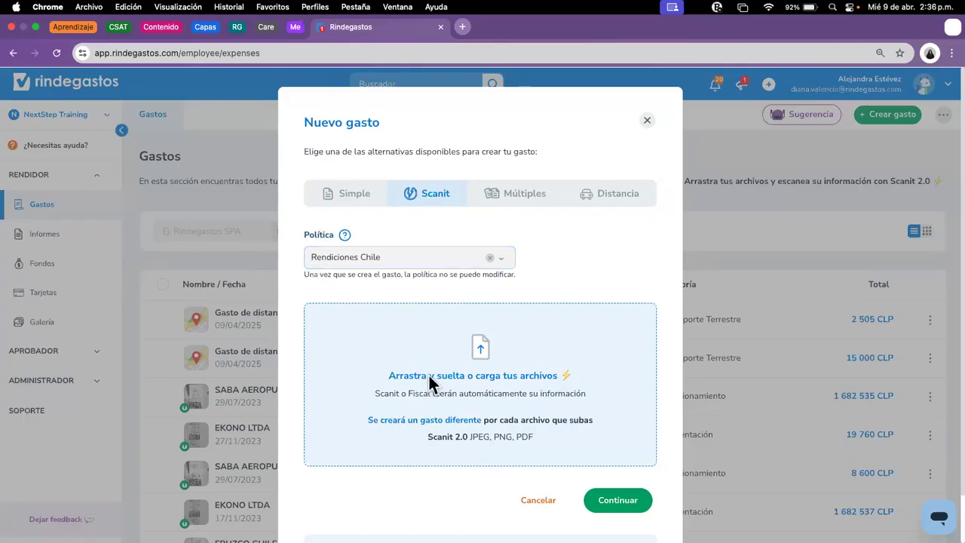
Step: Filter the file chooser to Chile-tagged files and select Ekono and the viviluz receipts
{"action": "left_click", "coordinate": [483, 400]}
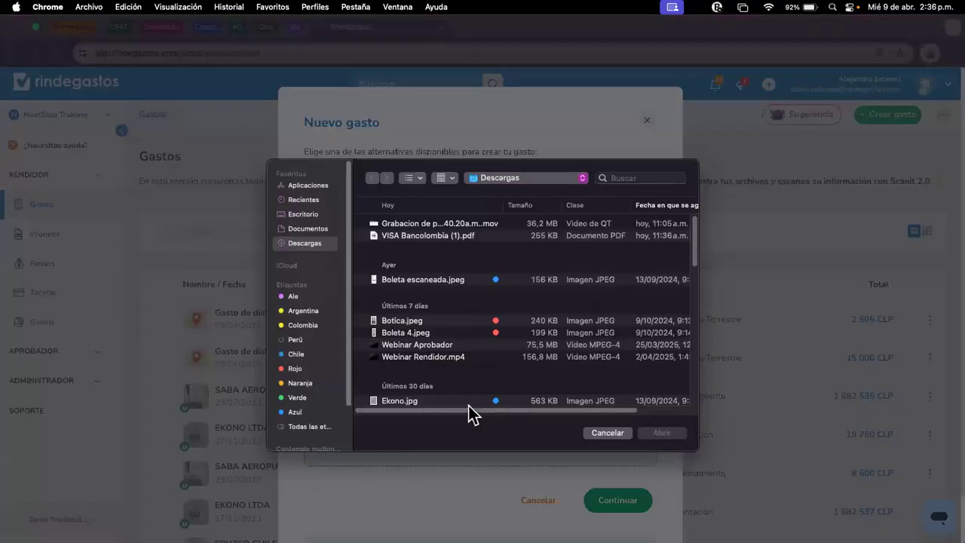
{"action": "left_click", "coordinate": [296, 355]}
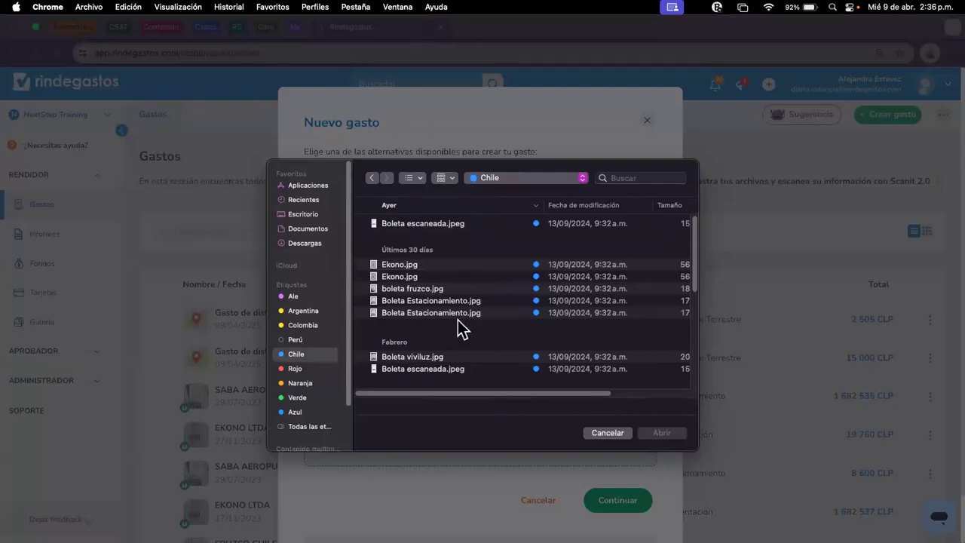
{"action": "scroll", "coordinate": [459, 327], "scroll_direction": "down", "scroll_amount": 1}
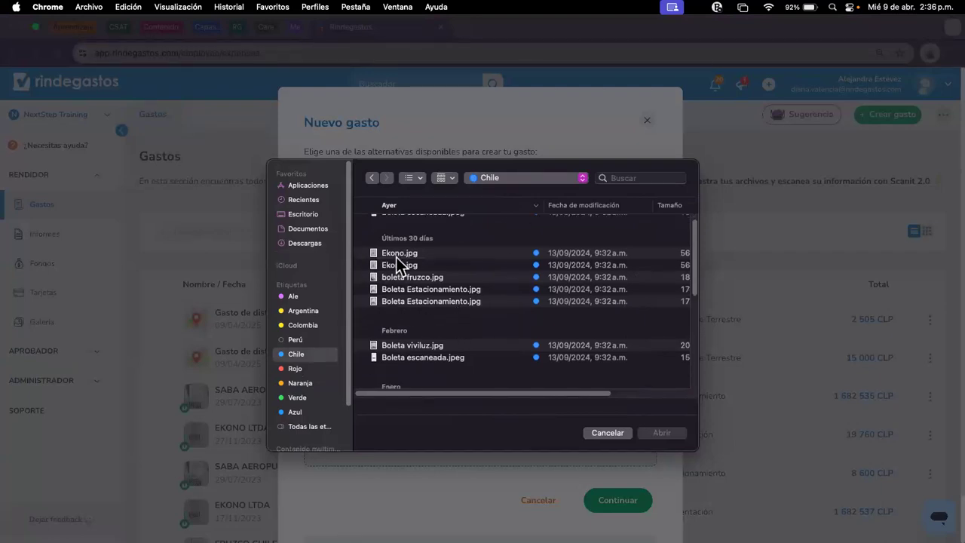
{"action": "left_click", "coordinate": [460, 252]}
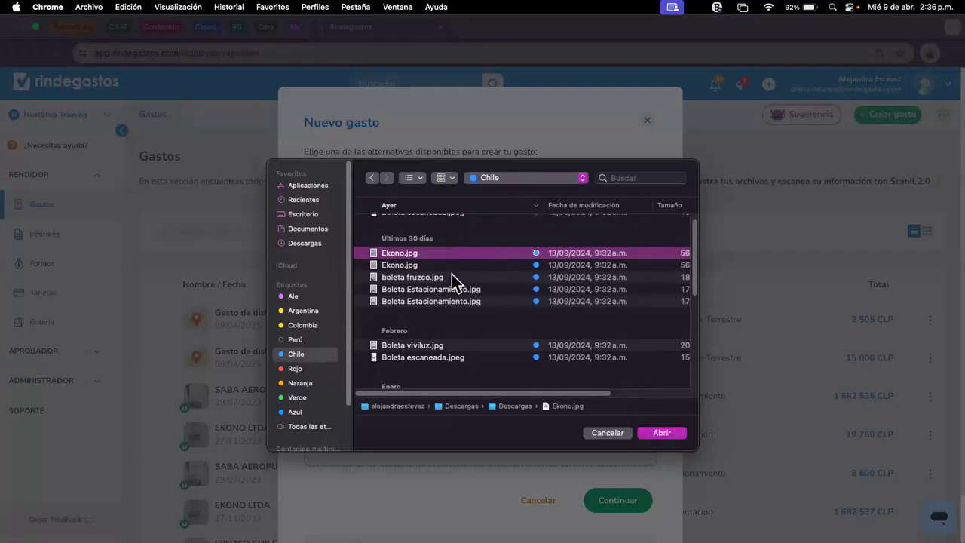
{"action": "left_click", "coordinate": [453, 276], "text": "super"}
{"action": "left_click", "coordinate": [480, 302], "text": "super"}
{"action": "left_click", "coordinate": [477, 349], "text": "super"}
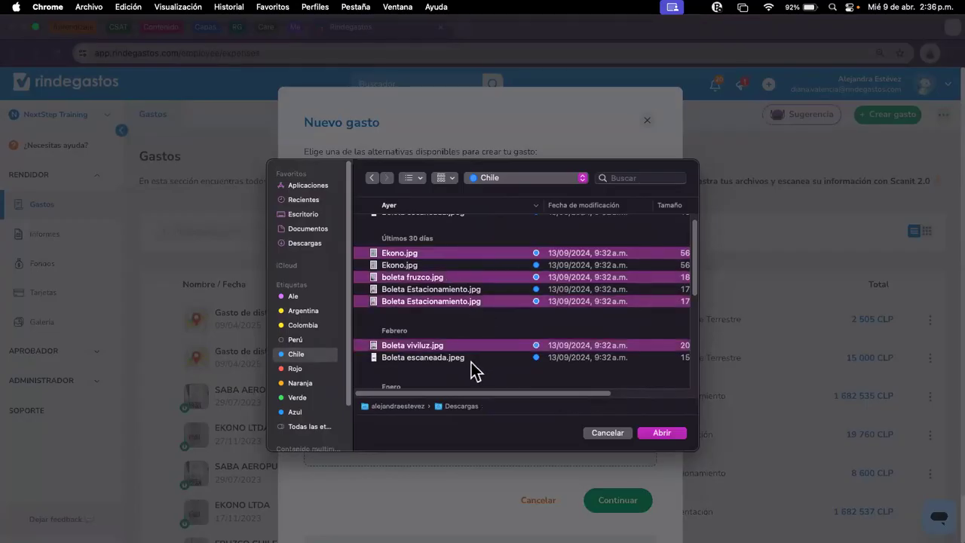
{"action": "left_click", "coordinate": [432, 359], "text": "super"}
{"action": "left_click", "coordinate": [474, 359], "text": "super"}
{"action": "scroll", "coordinate": [464, 317], "scroll_direction": "up", "scroll_amount": 1}
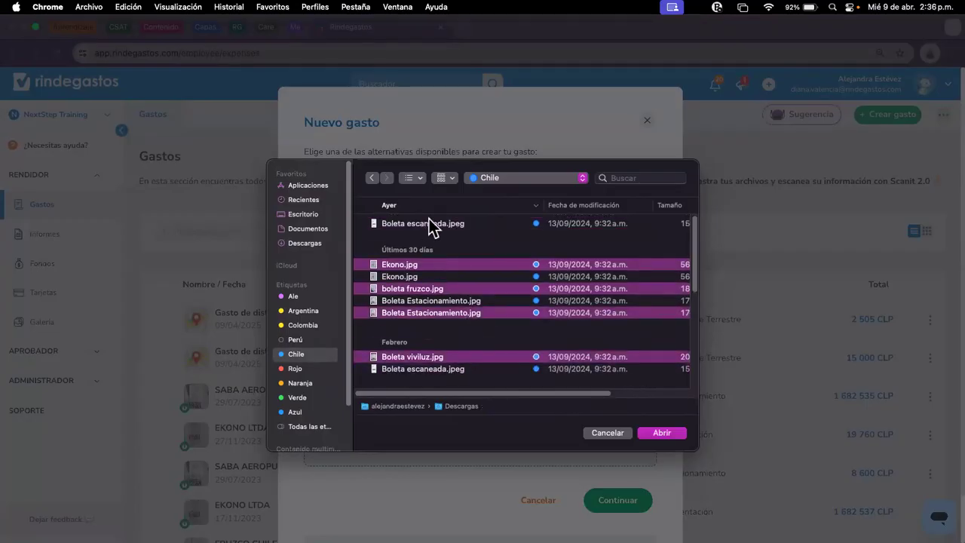
{"action": "scroll", "coordinate": [516, 358], "scroll_direction": "down", "scroll_amount": 3}
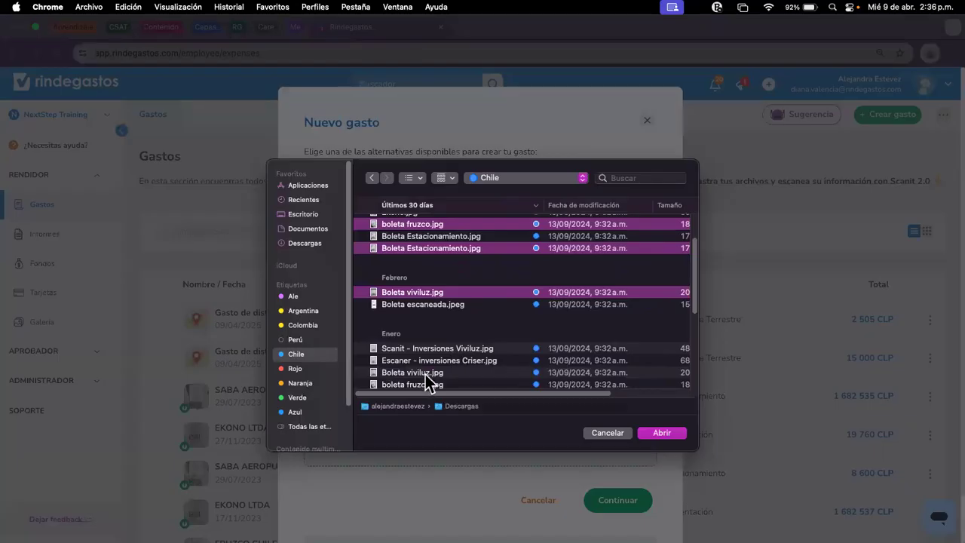
{"action": "left_click", "coordinate": [426, 373], "text": "super"}
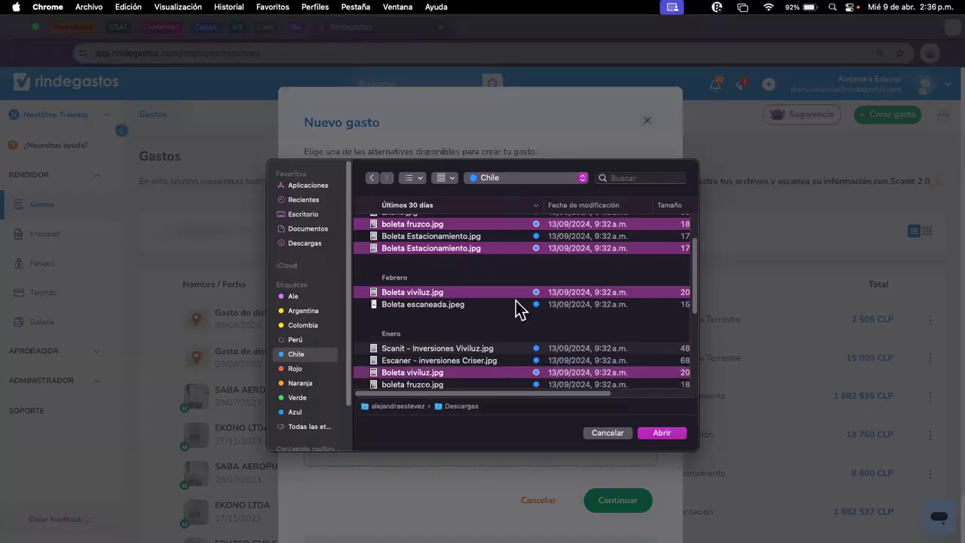
{"action": "left_click", "coordinate": [464, 374]}
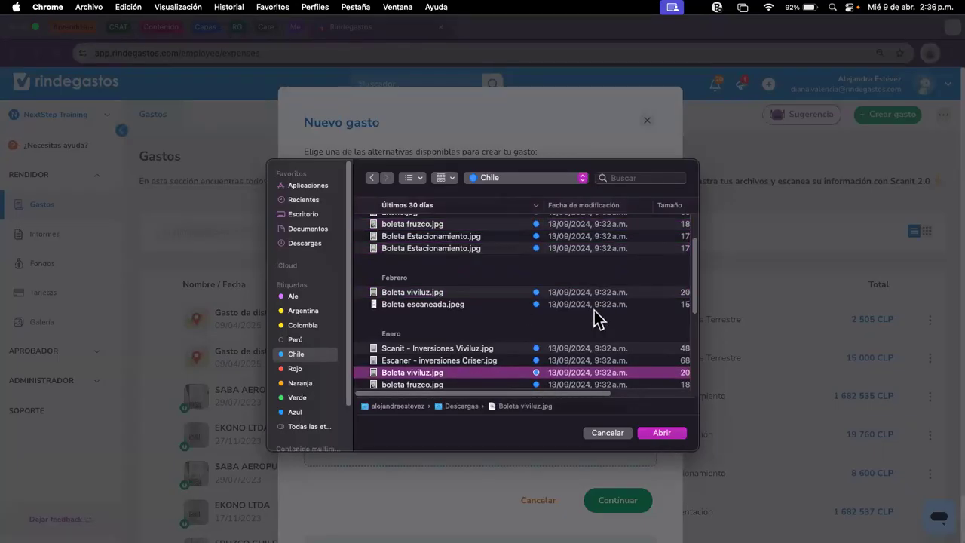
{"action": "scroll", "coordinate": [657, 381], "scroll_direction": "up", "scroll_amount": 3}
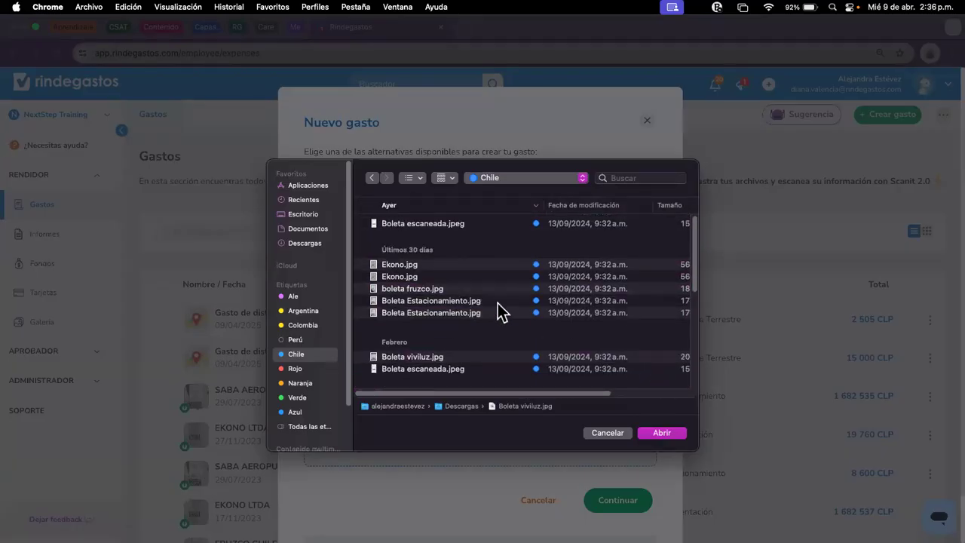
Step: Reselect Ekono, fruzco, both Estacionamiento and the January viviluz receipts and upload them
{"action": "left_click", "coordinate": [374, 266]}
{"action": "left_click", "coordinate": [444, 291], "text": "super"}
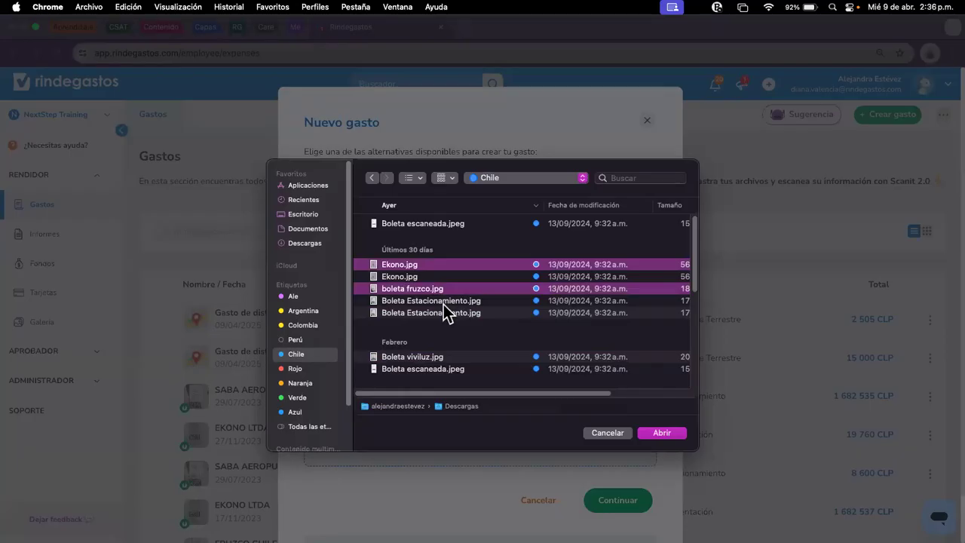
{"action": "left_click", "coordinate": [443, 302], "text": "super"}
{"action": "left_click", "coordinate": [447, 312], "text": "super"}
{"action": "left_click", "coordinate": [454, 358], "text": "super"}
{"action": "left_click", "coordinate": [457, 369], "text": "super"}
{"action": "scroll", "coordinate": [457, 370], "scroll_direction": "down", "scroll_amount": 2}
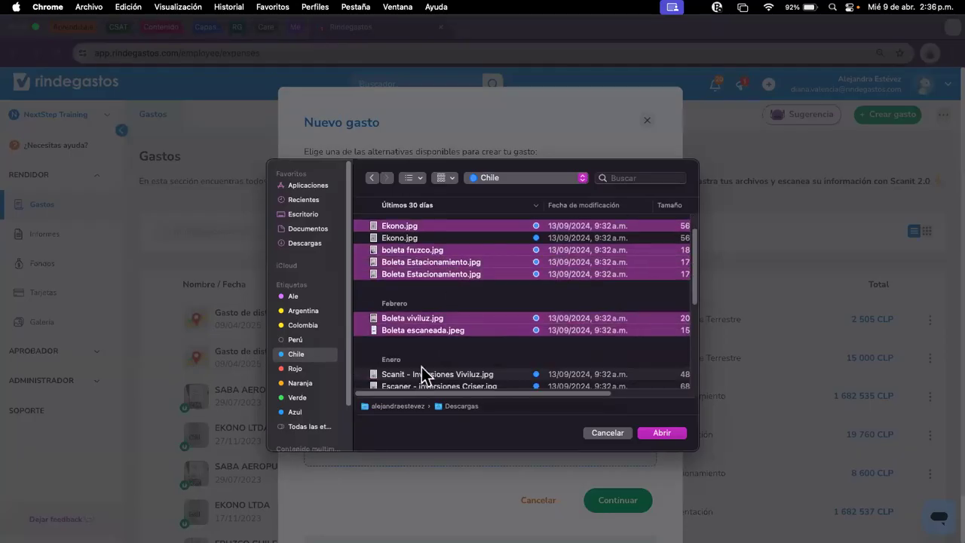
{"action": "left_click", "coordinate": [423, 369], "text": "super"}
{"action": "left_click", "coordinate": [434, 382], "text": "super"}
{"action": "scroll", "coordinate": [472, 350], "scroll_direction": "down", "scroll_amount": 1}
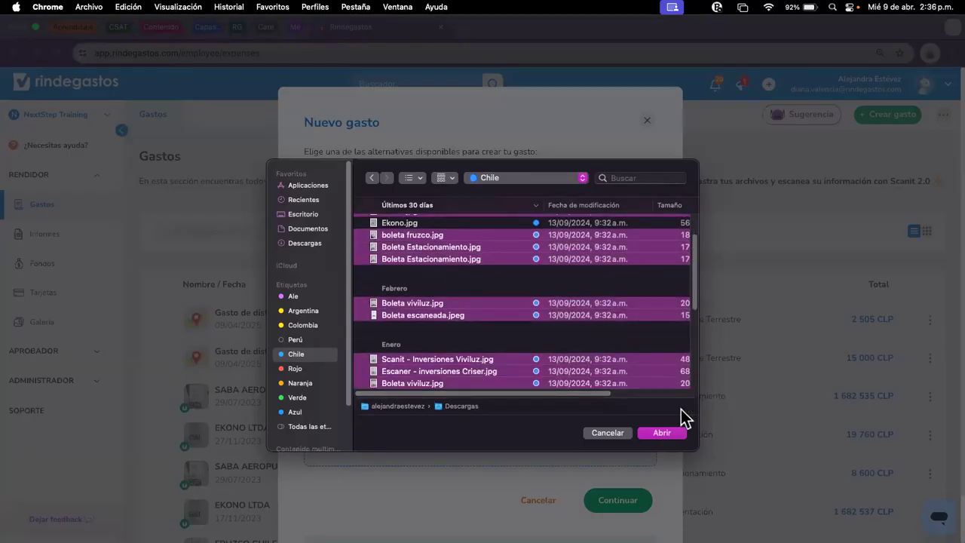
{"action": "left_click", "coordinate": [654, 431]}
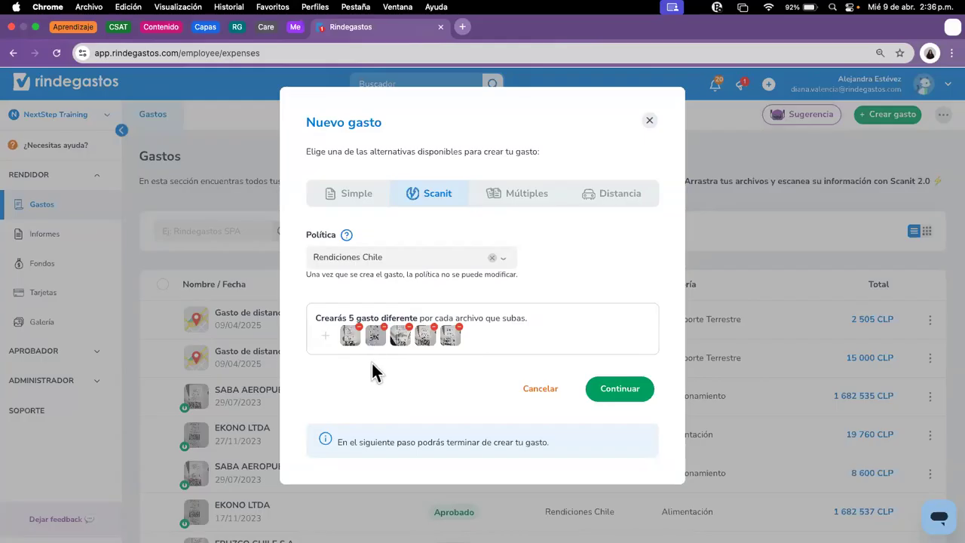
Step: Continue so Scanit creates five separate Rendiciones Chile expenses from the attached receipts
{"action": "left_click", "coordinate": [620, 389]}
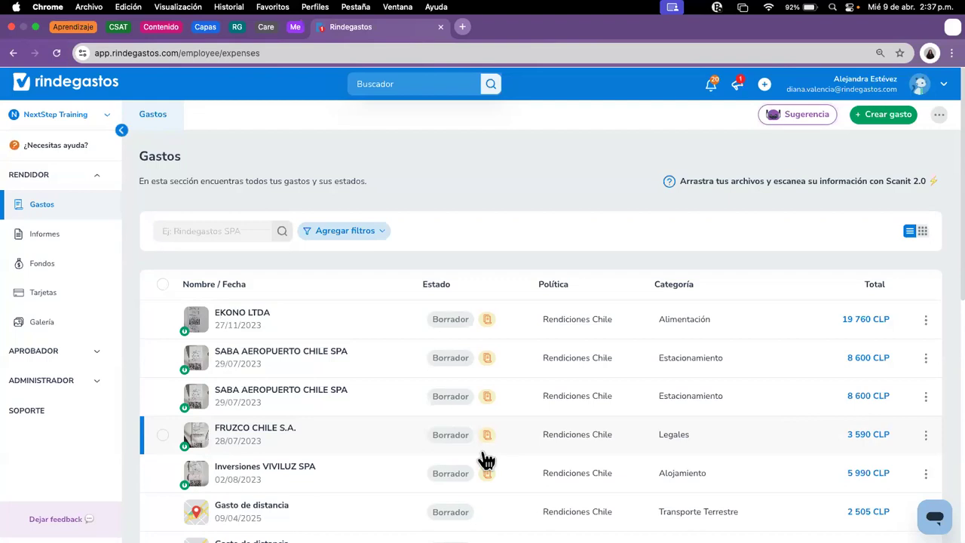
Step: Open the 19 760 CLP EKONO LTDA draft and review its Viáticos / Alimentación details and receipt
{"action": "left_click", "coordinate": [364, 330]}
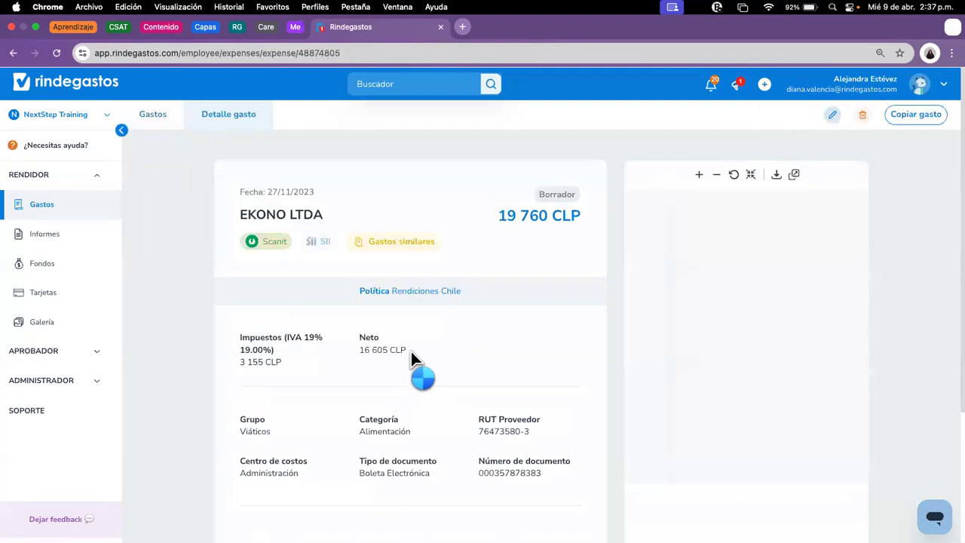
{"action": "scroll", "coordinate": [793, 367], "scroll_direction": "down", "scroll_amount": 5}
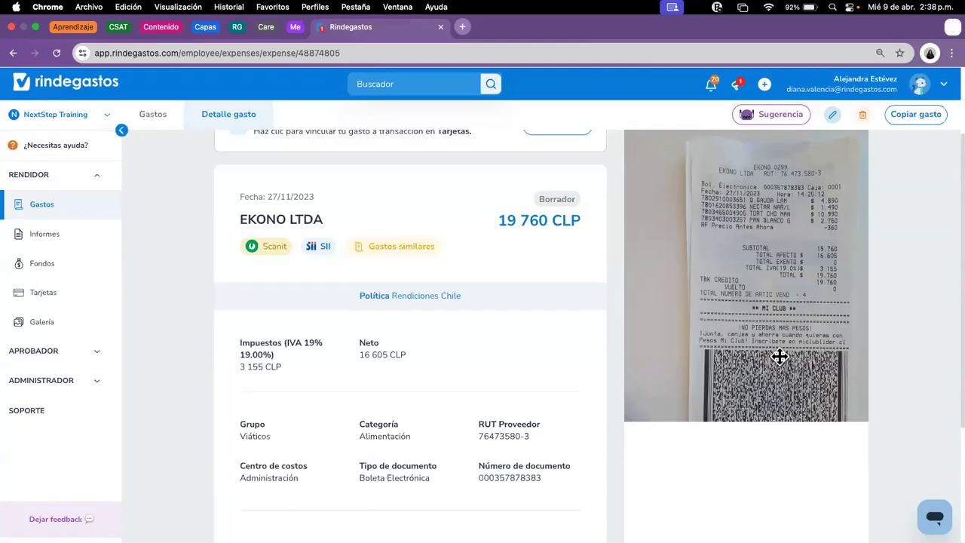
{"action": "scroll", "coordinate": [511, 339], "scroll_direction": "up", "scroll_amount": 1}
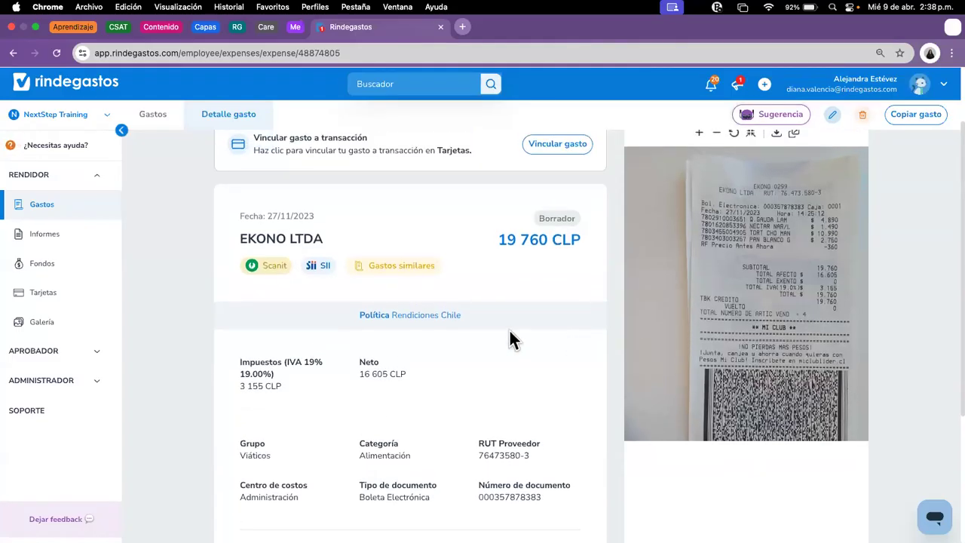
{"action": "scroll", "coordinate": [509, 339], "scroll_direction": "up", "scroll_amount": 1}
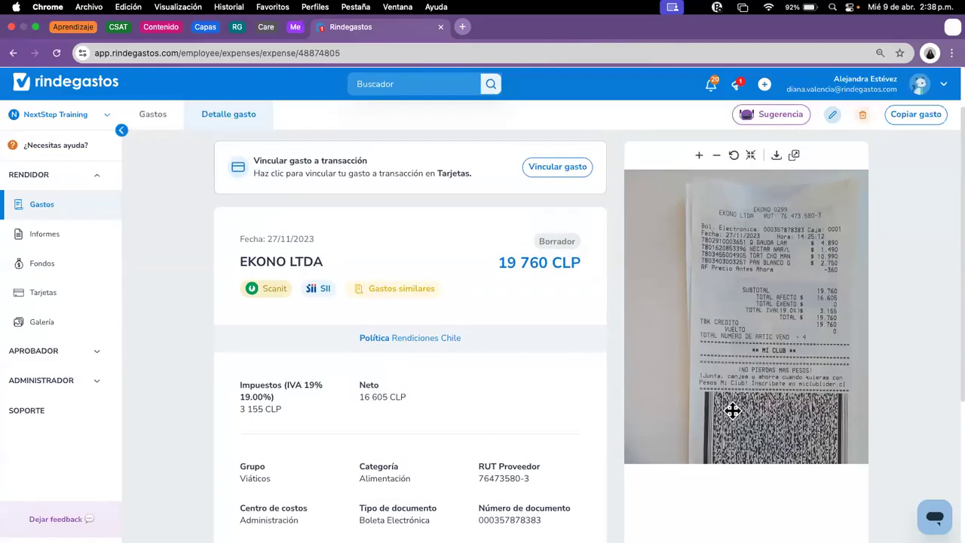
{"action": "scroll", "coordinate": [560, 422], "scroll_direction": "down", "scroll_amount": 1}
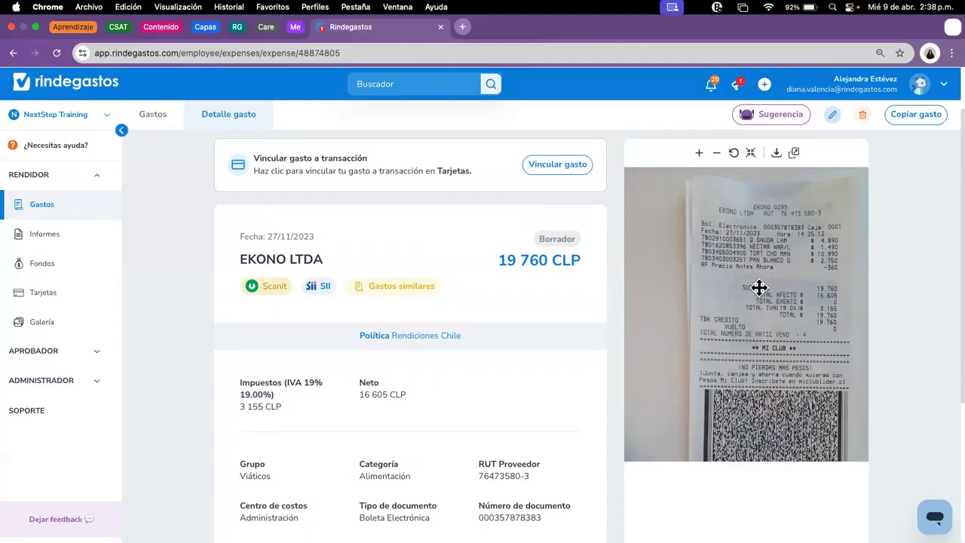
{"action": "scroll", "coordinate": [627, 358], "scroll_direction": "down", "scroll_amount": 2}
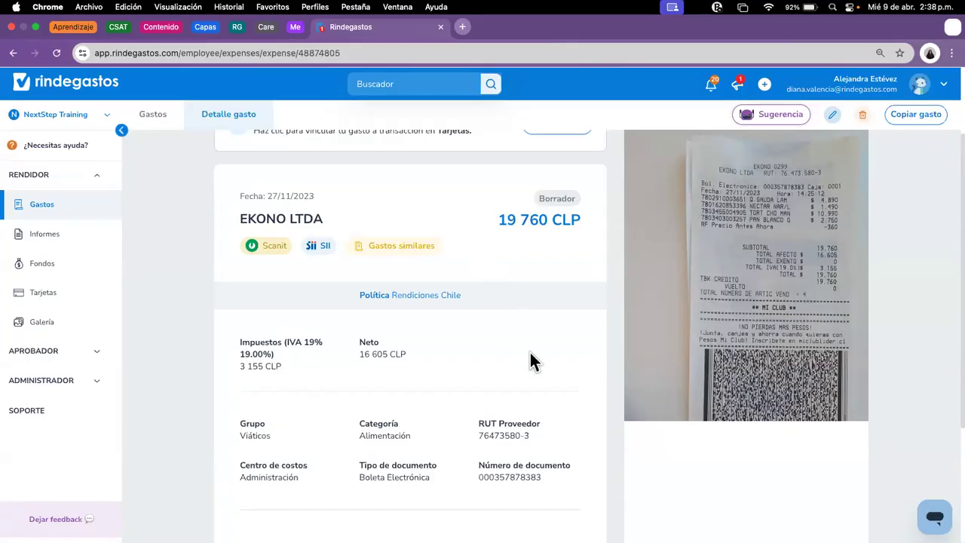
{"action": "scroll", "coordinate": [531, 360], "scroll_direction": "down", "scroll_amount": 2}
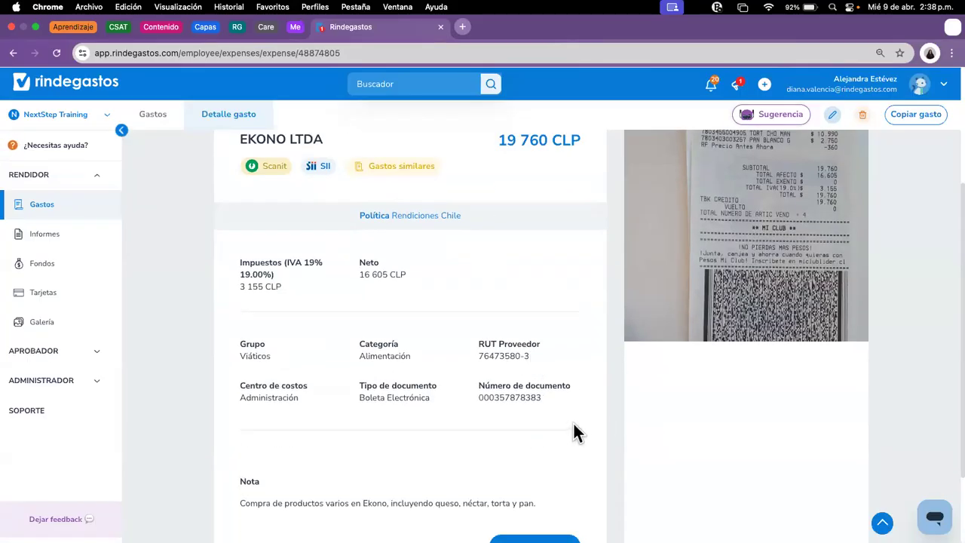
{"action": "scroll", "coordinate": [608, 396], "scroll_direction": "up", "scroll_amount": 3}
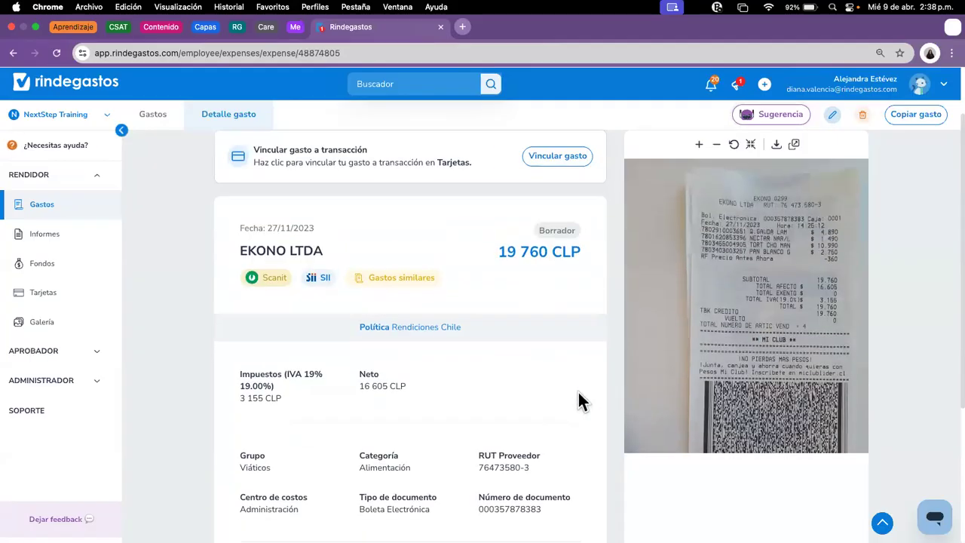
{"action": "scroll", "coordinate": [810, 237], "scroll_direction": "up", "scroll_amount": 2}
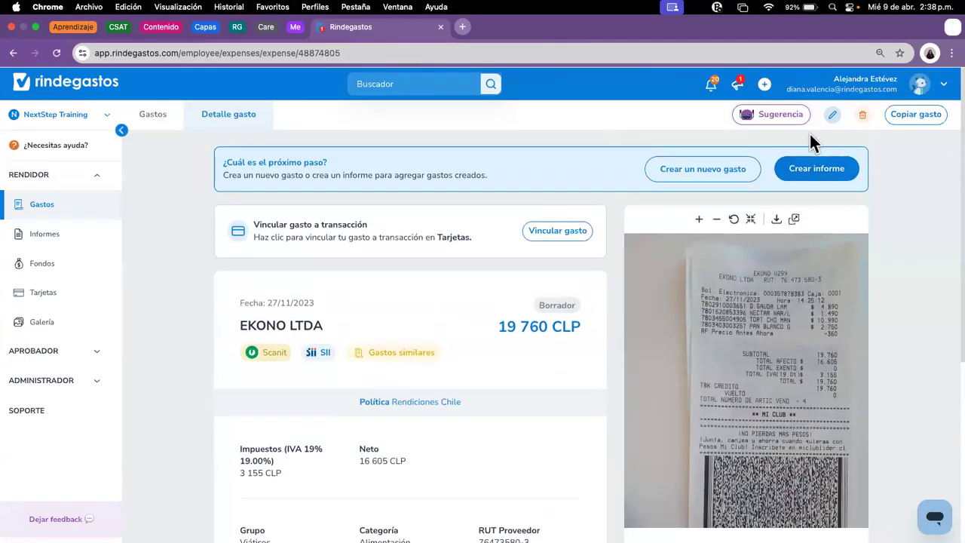
{"action": "left_click", "coordinate": [832, 115]}
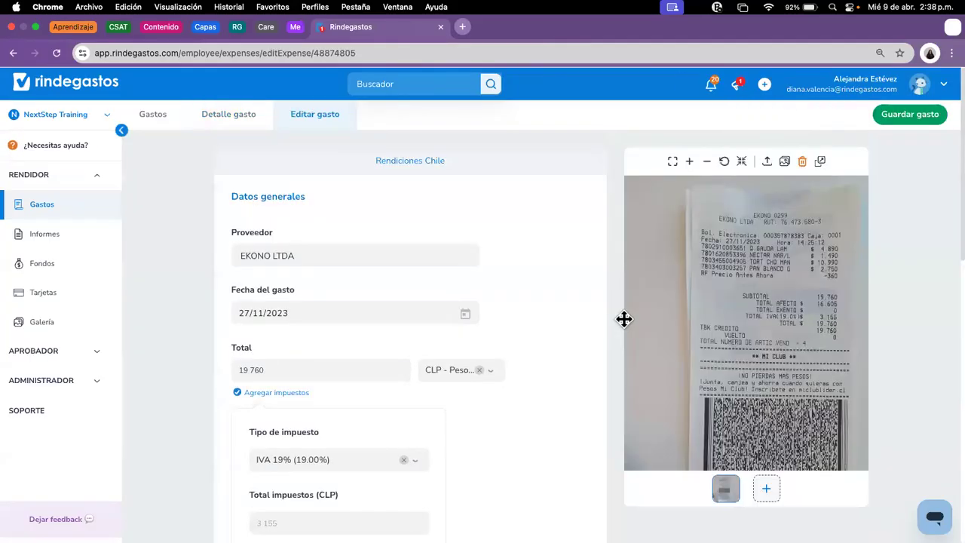
{"action": "scroll", "coordinate": [592, 333], "scroll_direction": "down", "scroll_amount": 5}
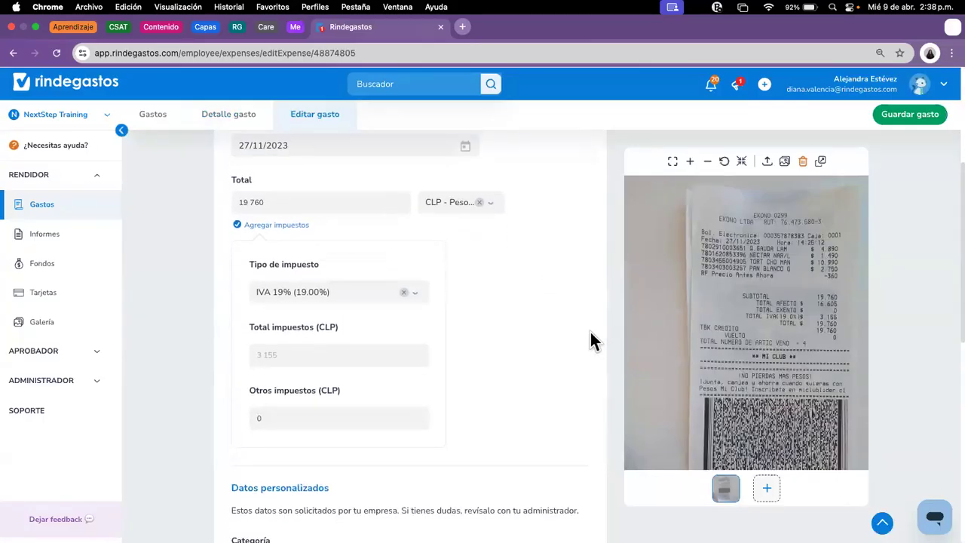
{"action": "scroll", "coordinate": [590, 331], "scroll_direction": "down", "scroll_amount": 6}
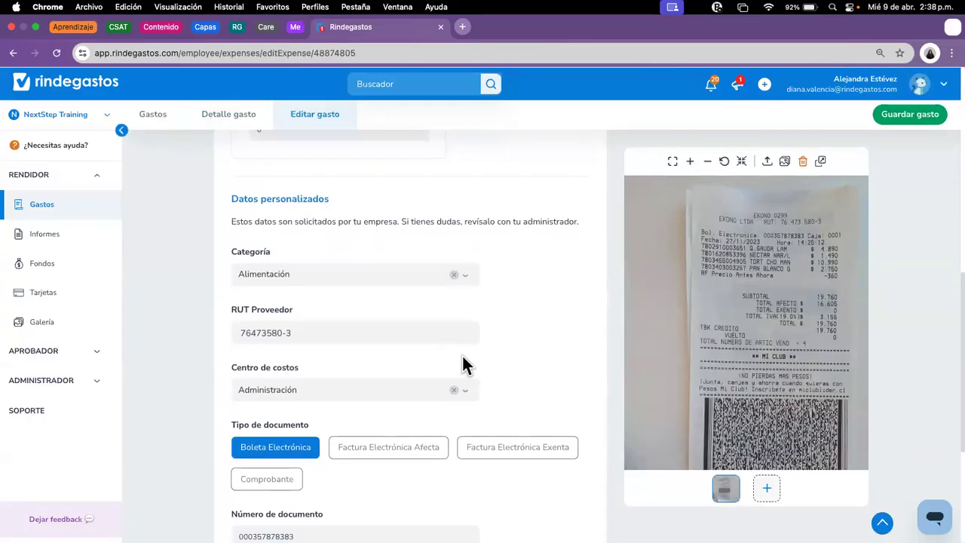
{"action": "scroll", "coordinate": [393, 399], "scroll_direction": "down", "scroll_amount": 3}
{"action": "scroll", "coordinate": [407, 404], "scroll_direction": "down", "scroll_amount": 1}
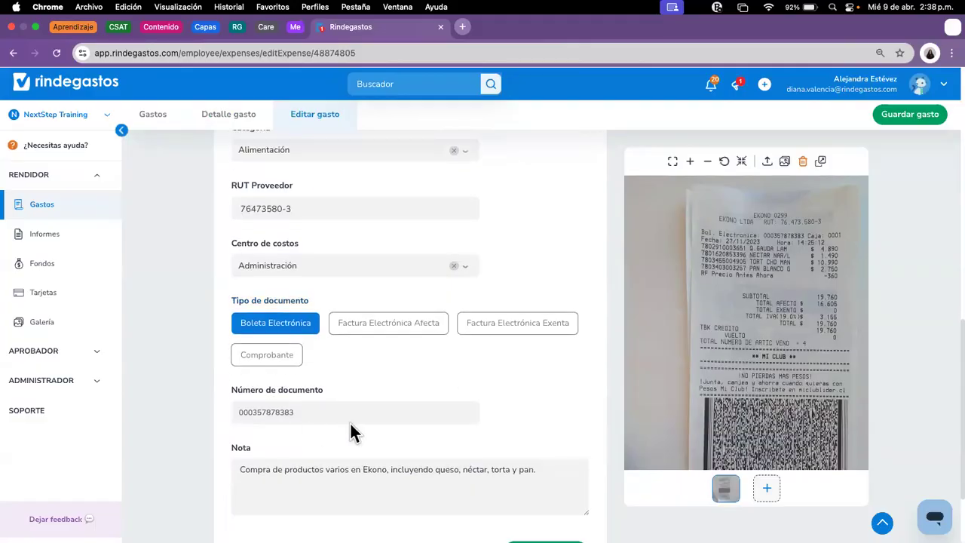
{"action": "left_click", "coordinate": [393, 414]}
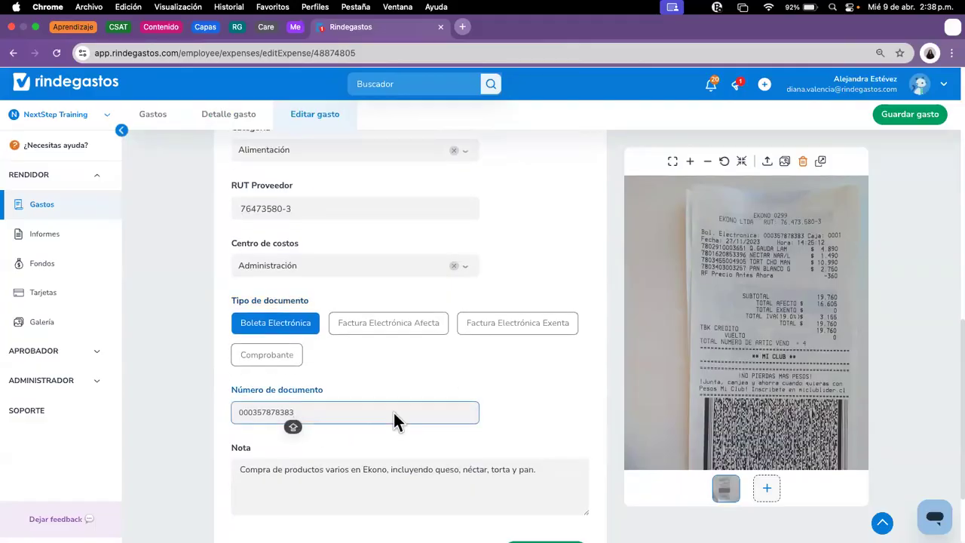
{"action": "key", "text": "BackSpace"}
{"action": "type", "text": "2"}
Step: Set the expense date to 8 April 2025 and save the expense
{"action": "scroll", "coordinate": [408, 340], "scroll_direction": "up", "scroll_amount": 3}
{"action": "left_click", "coordinate": [265, 322]}
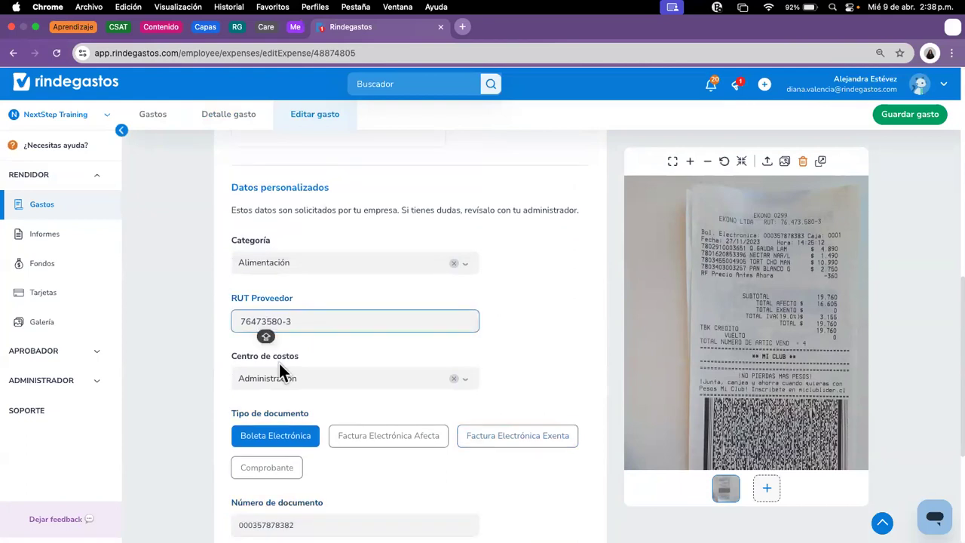
{"action": "scroll", "coordinate": [442, 295], "scroll_direction": "up", "scroll_amount": 10}
{"action": "left_click", "coordinate": [329, 271]}
{"action": "left_click", "coordinate": [332, 214]}
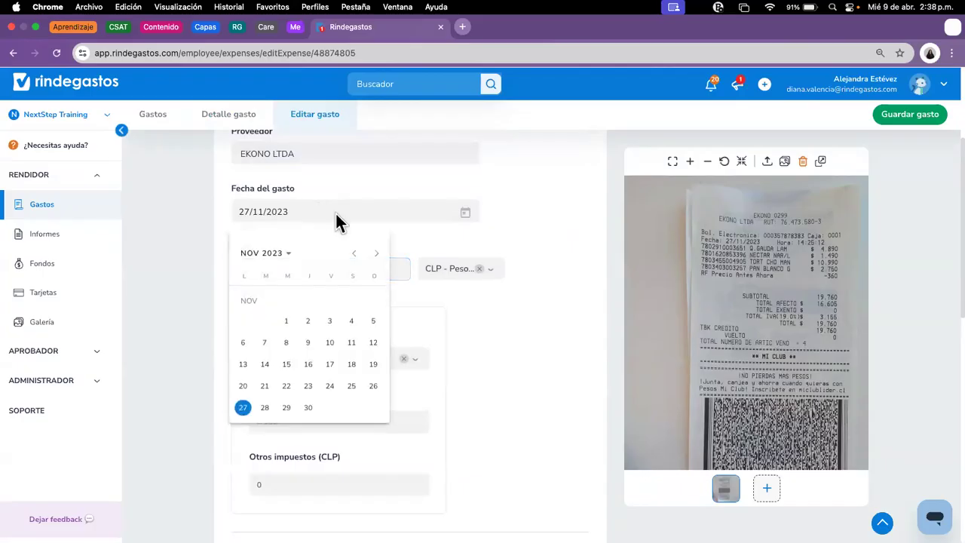
{"action": "left_click", "coordinate": [276, 260]}
{"action": "left_click", "coordinate": [289, 332]}
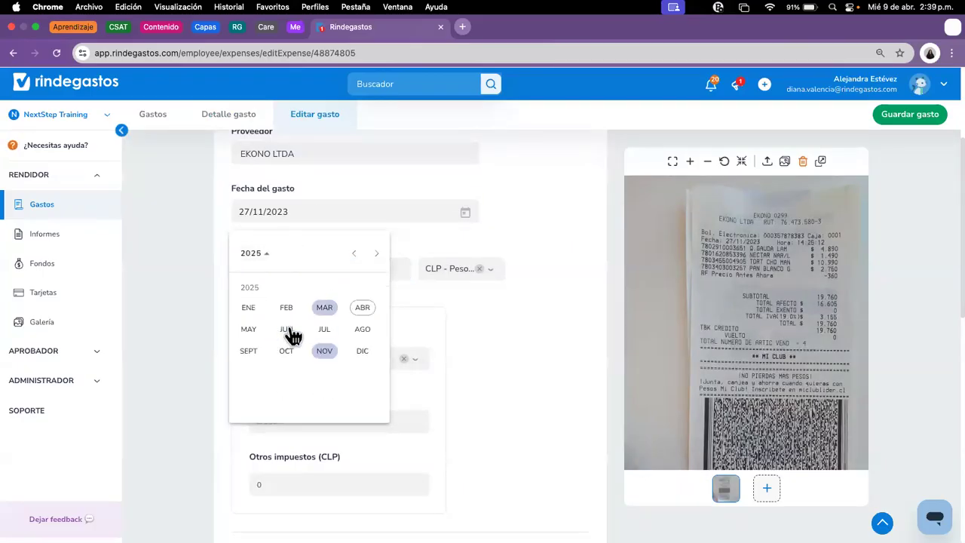
{"action": "left_click", "coordinate": [363, 323]}
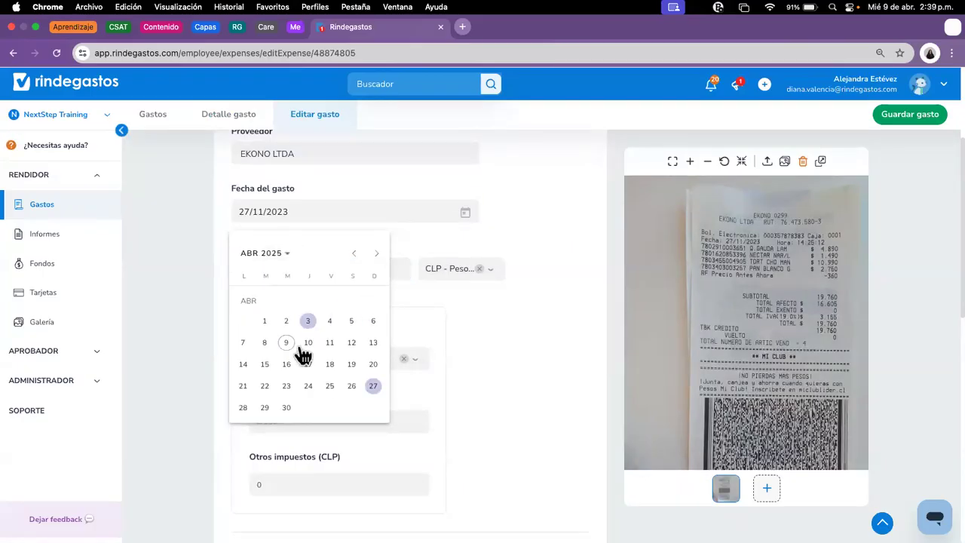
{"action": "left_click", "coordinate": [264, 343]}
{"action": "left_click", "coordinate": [912, 116]}
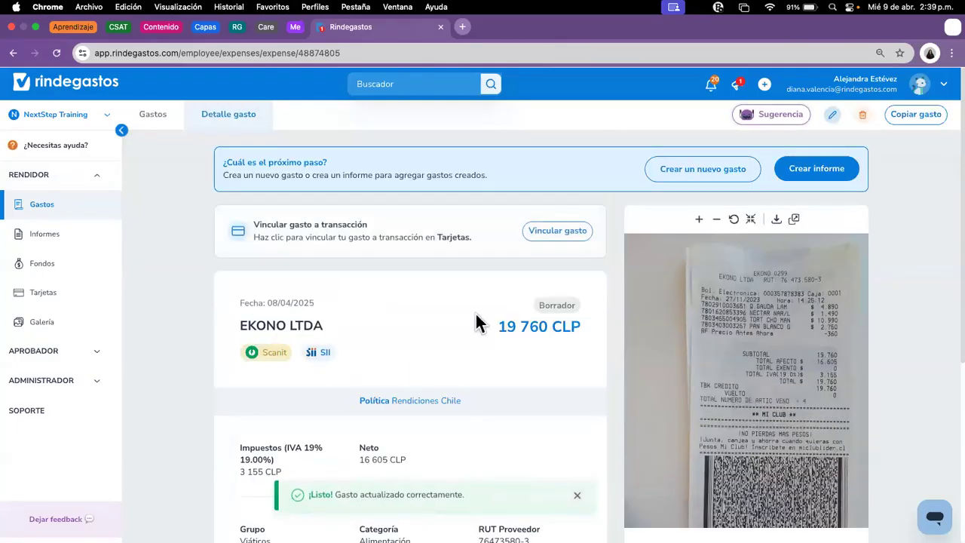
Step: Change the category to Alojamiento, save, and return to the expense list
{"action": "scroll", "coordinate": [401, 404], "scroll_direction": "down", "scroll_amount": 5}
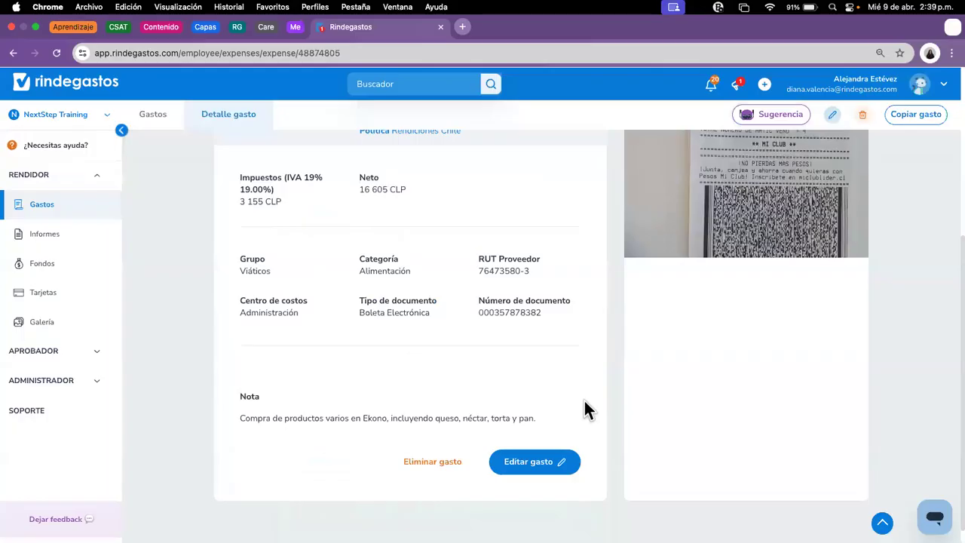
{"action": "left_click", "coordinate": [523, 464]}
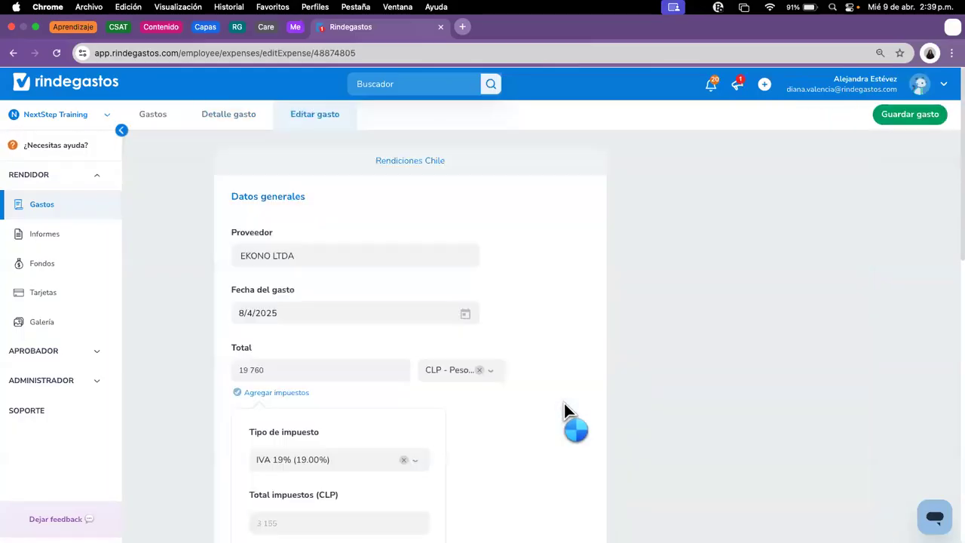
{"action": "scroll", "coordinate": [565, 406], "scroll_direction": "down", "scroll_amount": 5}
{"action": "scroll", "coordinate": [565, 407], "scroll_direction": "down", "scroll_amount": 5}
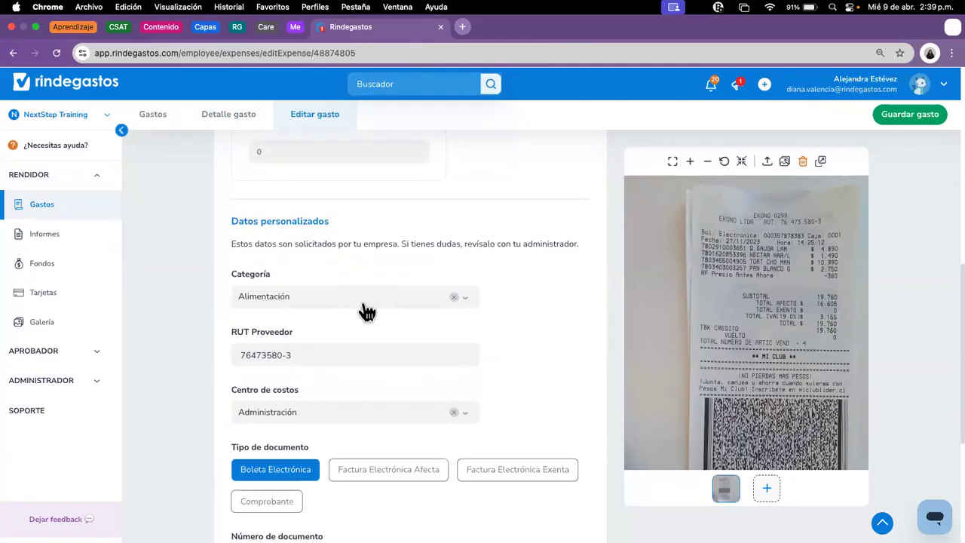
{"action": "left_click", "coordinate": [362, 301]}
{"action": "left_click", "coordinate": [317, 427]}
{"action": "scroll", "coordinate": [528, 349], "scroll_direction": "down", "scroll_amount": 3}
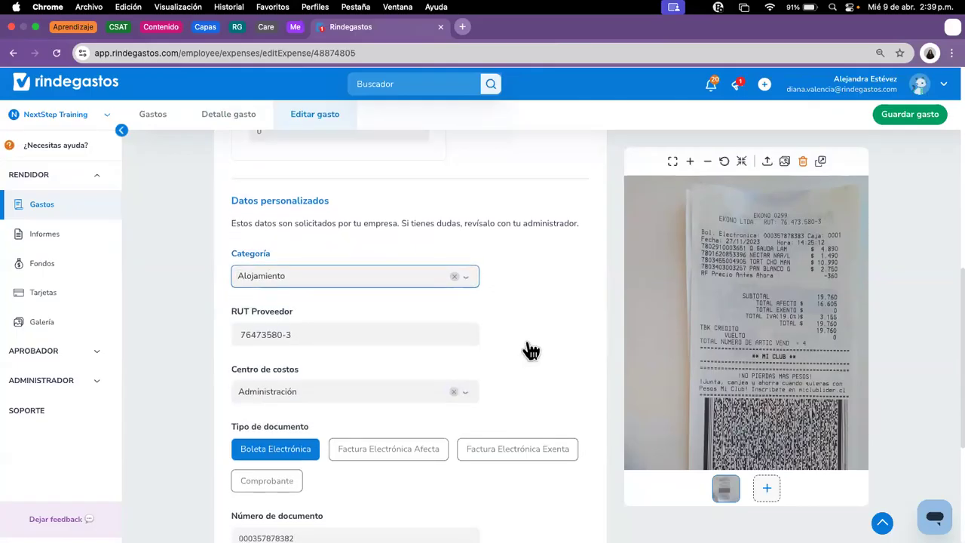
{"action": "scroll", "coordinate": [540, 240], "scroll_direction": "down", "scroll_amount": 3}
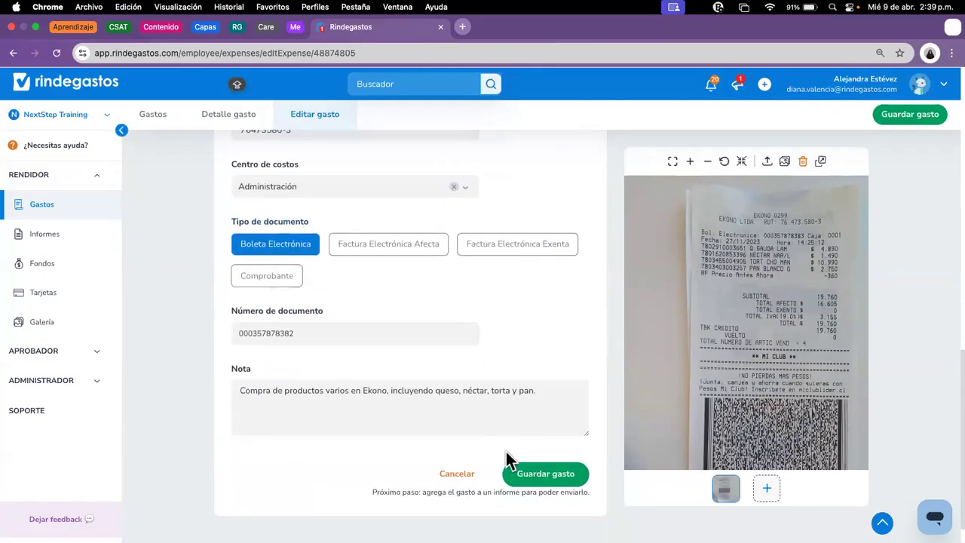
{"action": "left_click", "coordinate": [552, 468]}
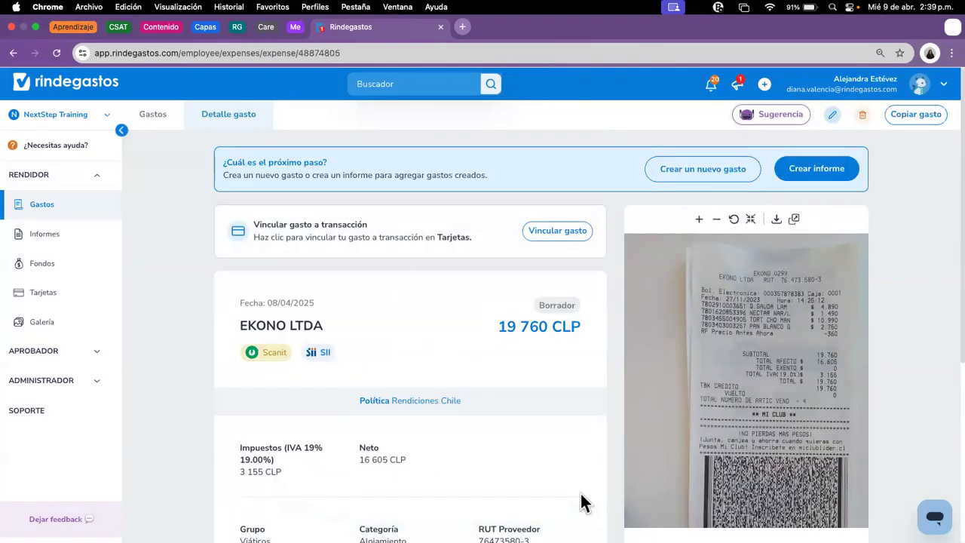
{"action": "left_click", "coordinate": [54, 207]}
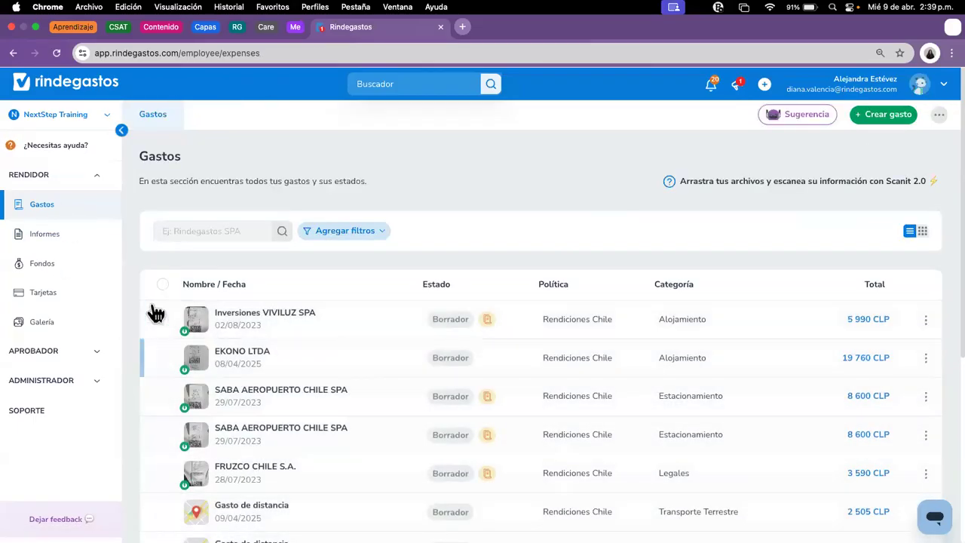
Step: Tick the VIVILUZ, both SABA and the FRUZCO expenses and edit them in bulk
{"action": "left_click", "coordinate": [165, 322]}
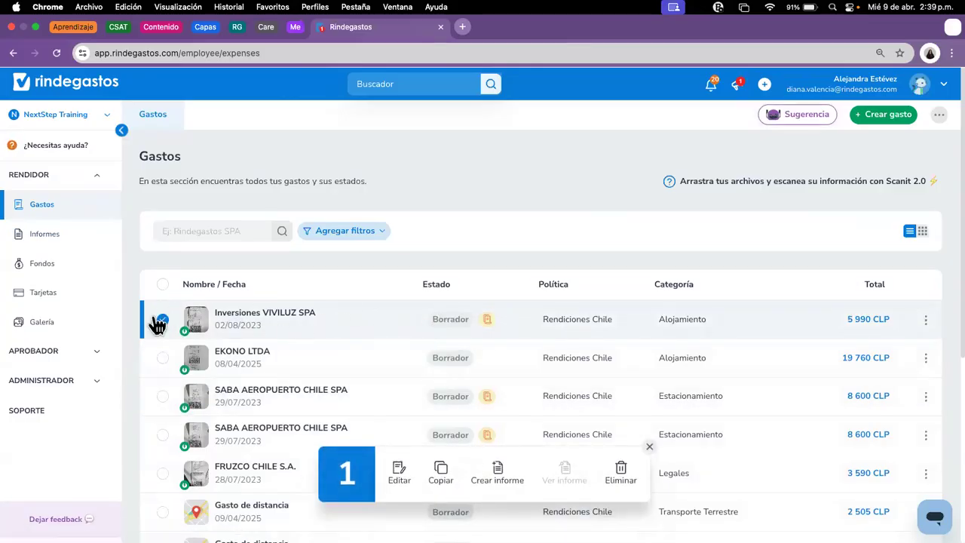
{"action": "left_click", "coordinate": [170, 399]}
{"action": "left_click", "coordinate": [164, 436]}
{"action": "left_click", "coordinate": [163, 472]}
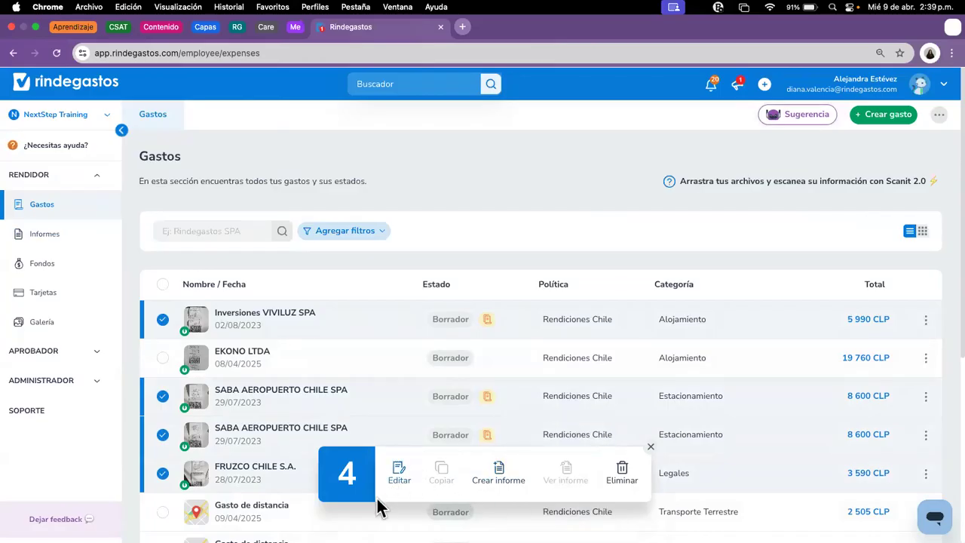
{"action": "left_click", "coordinate": [406, 483]}
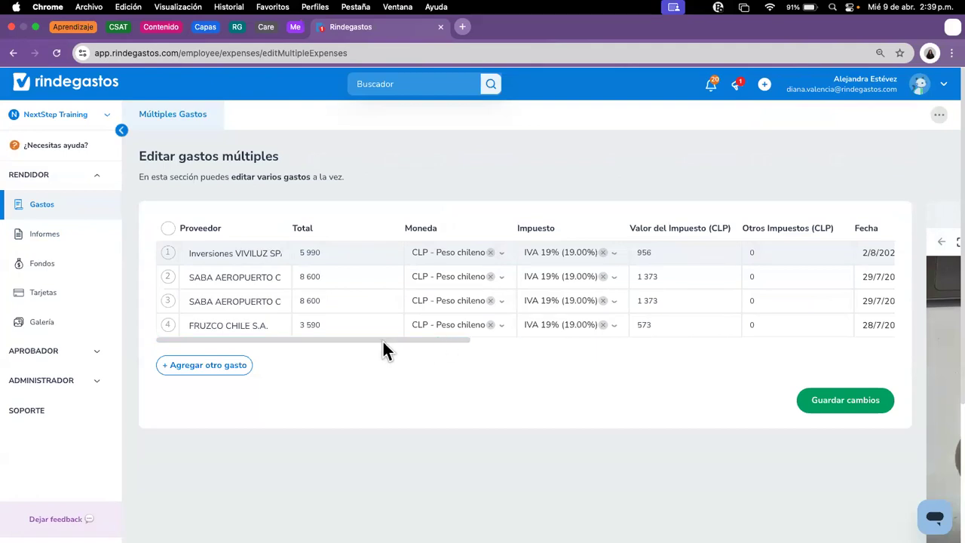
Step: Preview the VIVILUZ receipt on row 1 and bring the Fecha column into view
{"action": "left_click_drag", "start_coordinate": [409, 341], "coordinate": [858, 300]}
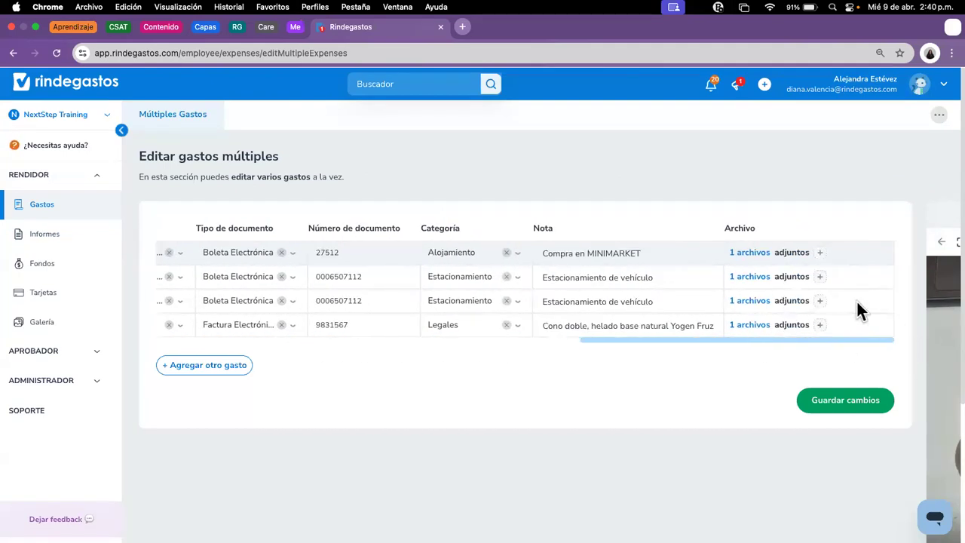
{"action": "left_click", "coordinate": [751, 253]}
{"action": "left_click_drag", "start_coordinate": [619, 342], "coordinate": [143, 349]}
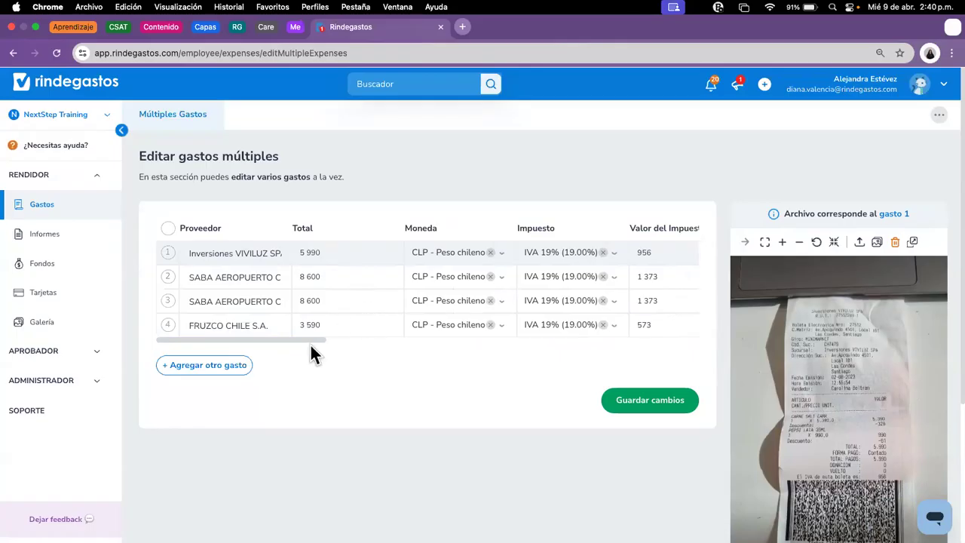
{"action": "left_click_drag", "start_coordinate": [315, 342], "coordinate": [462, 343]}
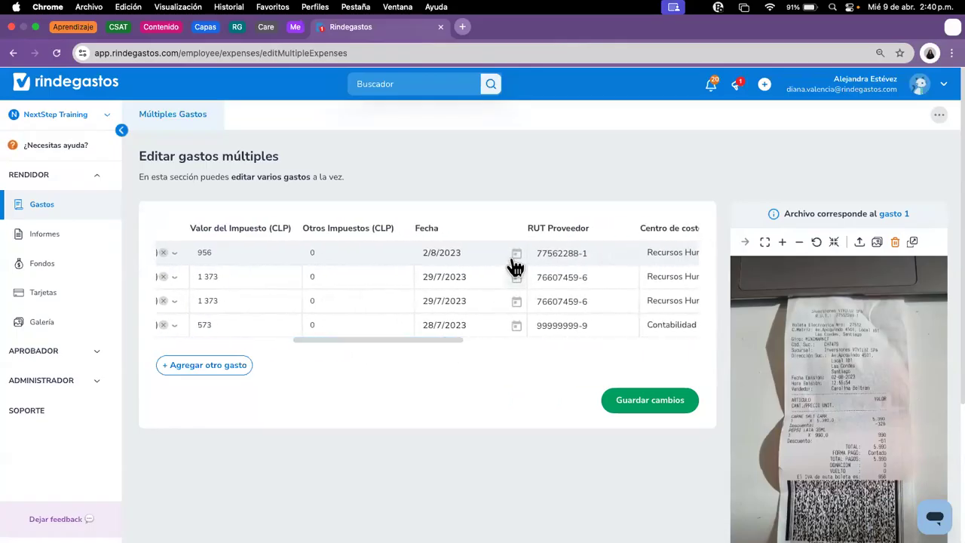
Step: Redate the first expense to 8/4/2025 and the second to 1/3/2025
{"action": "left_click", "coordinate": [515, 253]}
{"action": "left_click", "coordinate": [457, 295]}
{"action": "left_click", "coordinate": [474, 370]}
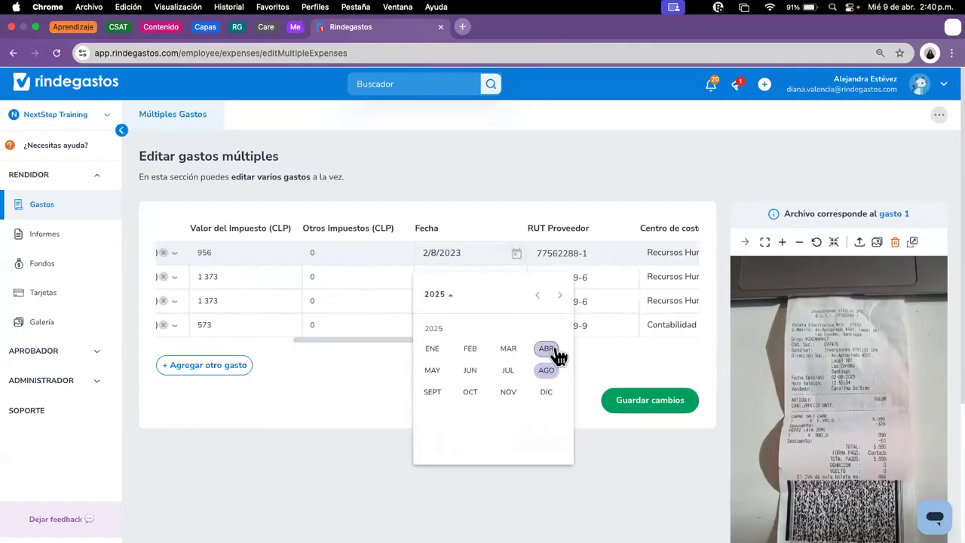
{"action": "left_click", "coordinate": [556, 350]}
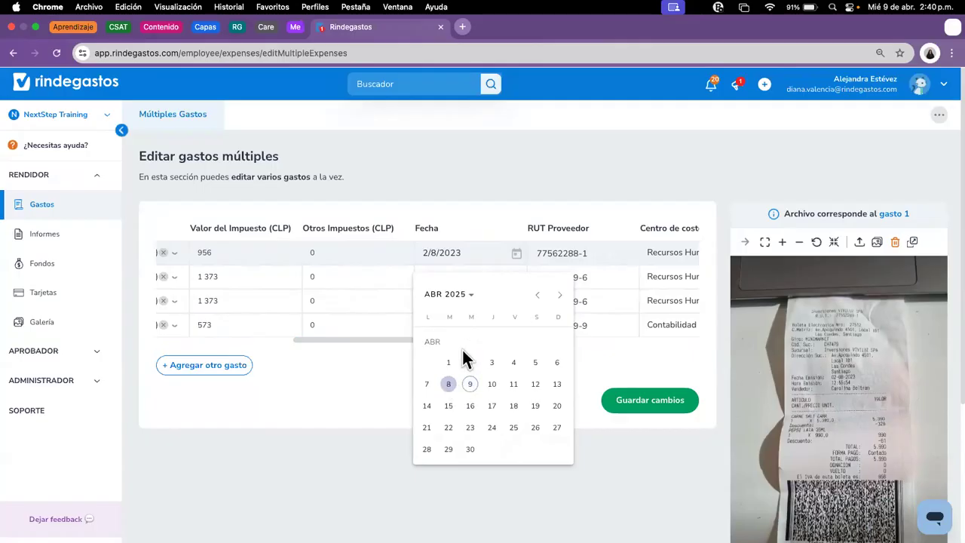
{"action": "left_click", "coordinate": [448, 384]}
{"action": "left_click", "coordinate": [517, 278]}
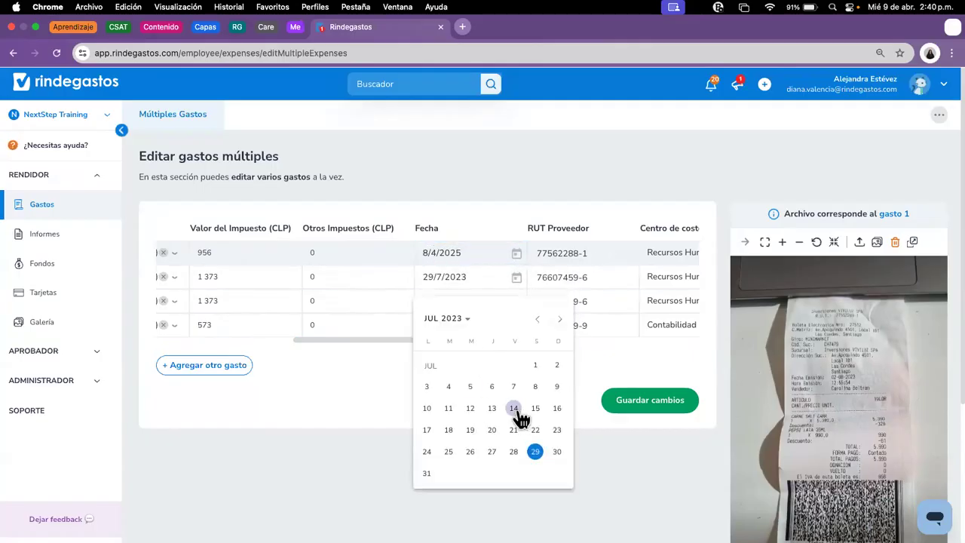
{"action": "left_click", "coordinate": [462, 320]}
{"action": "left_click", "coordinate": [548, 377]}
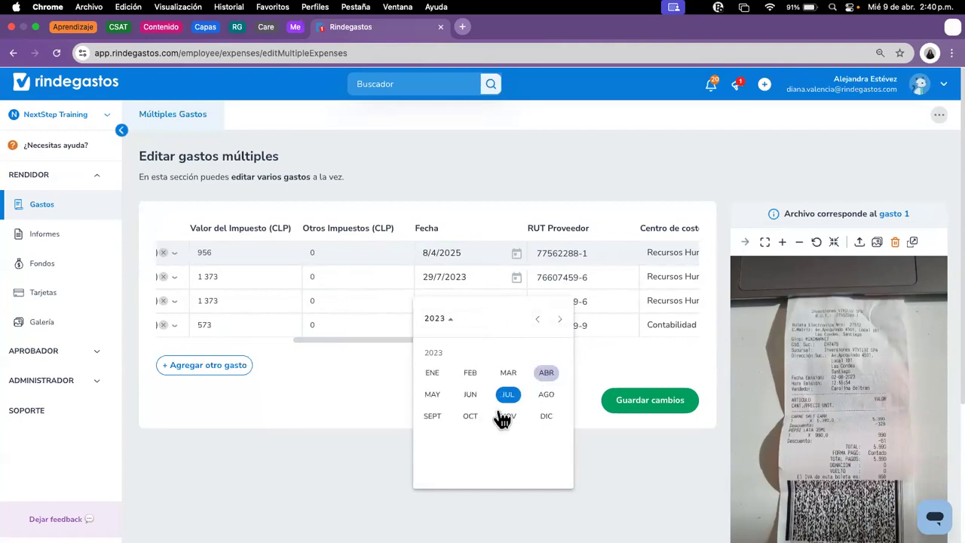
{"action": "left_click", "coordinate": [545, 372]}
{"action": "left_click", "coordinate": [460, 320]}
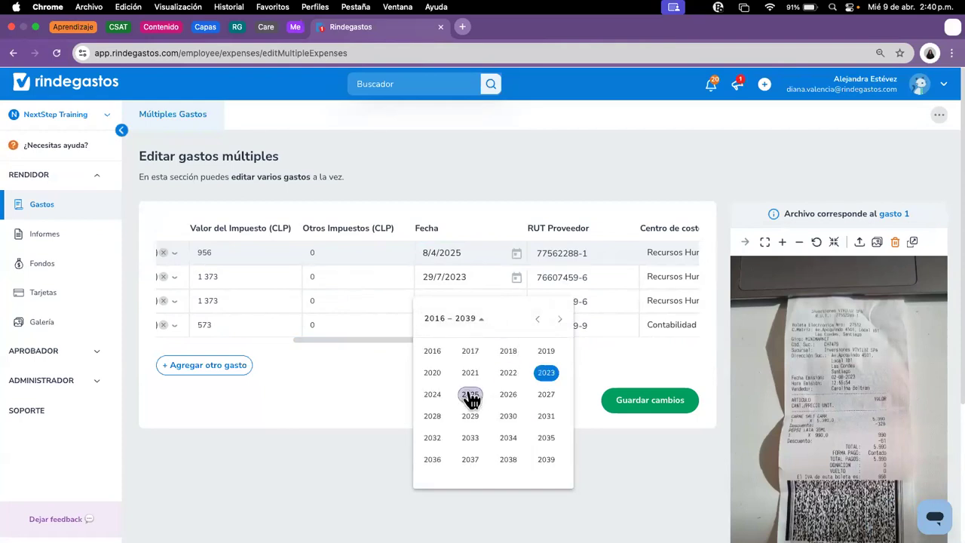
{"action": "left_click", "coordinate": [469, 398]}
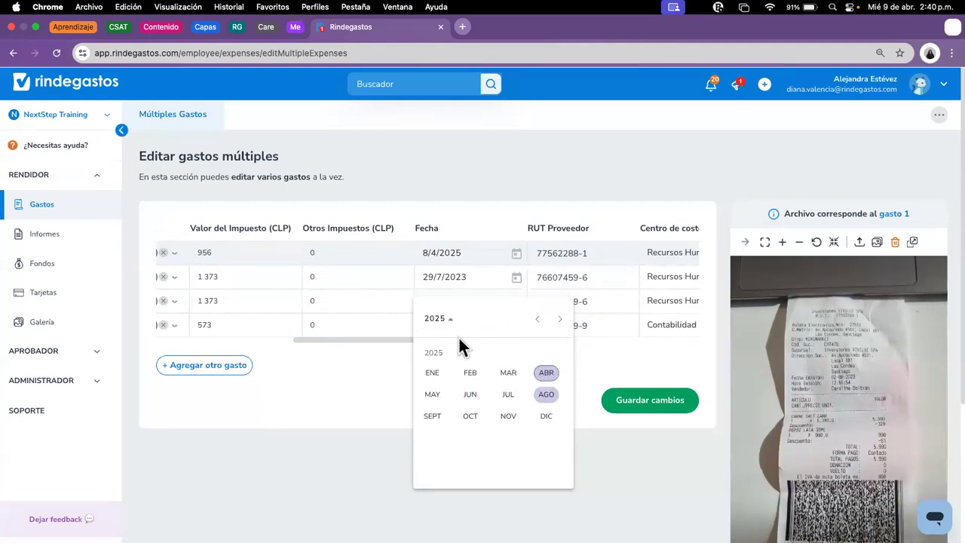
{"action": "left_click", "coordinate": [511, 373]}
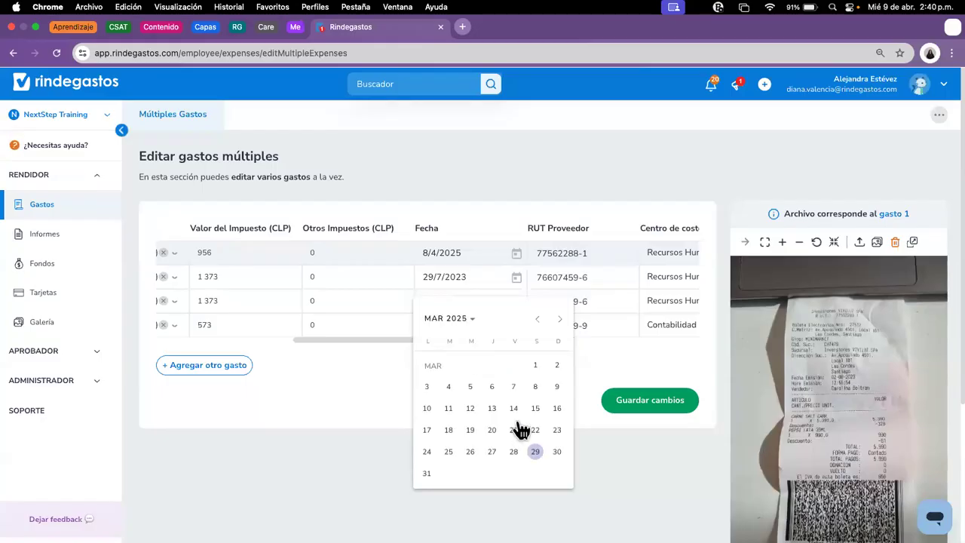
{"action": "left_click", "coordinate": [536, 366]}
Step: Redate the third expense to 8/4/2025 and the fourth to 1/4/2025
{"action": "left_click", "coordinate": [517, 305]}
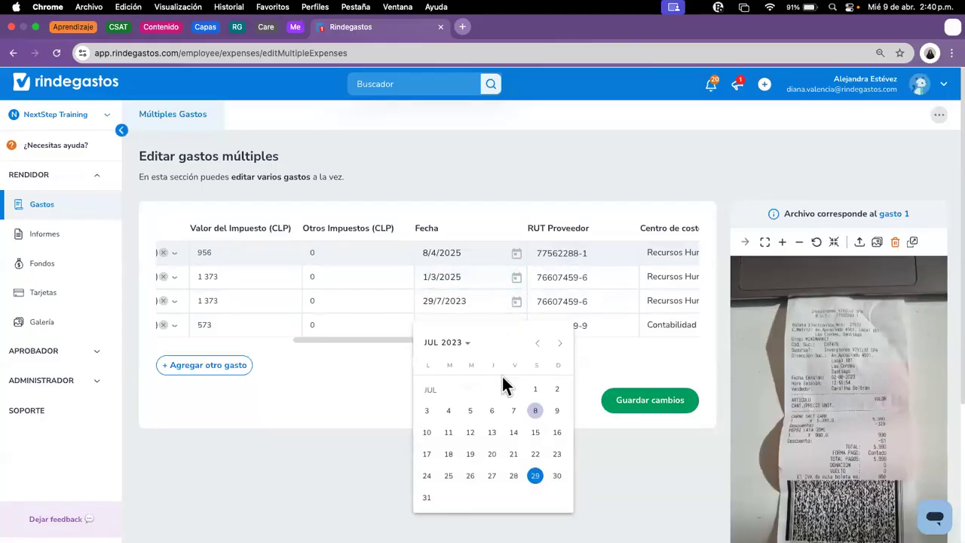
{"action": "left_click", "coordinate": [451, 341]}
{"action": "left_click", "coordinate": [469, 424]}
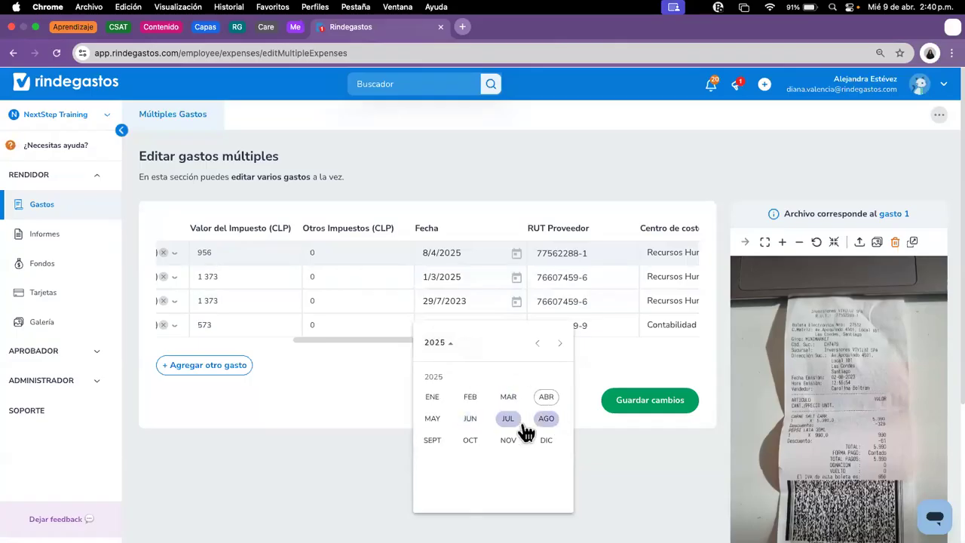
{"action": "left_click", "coordinate": [546, 406]}
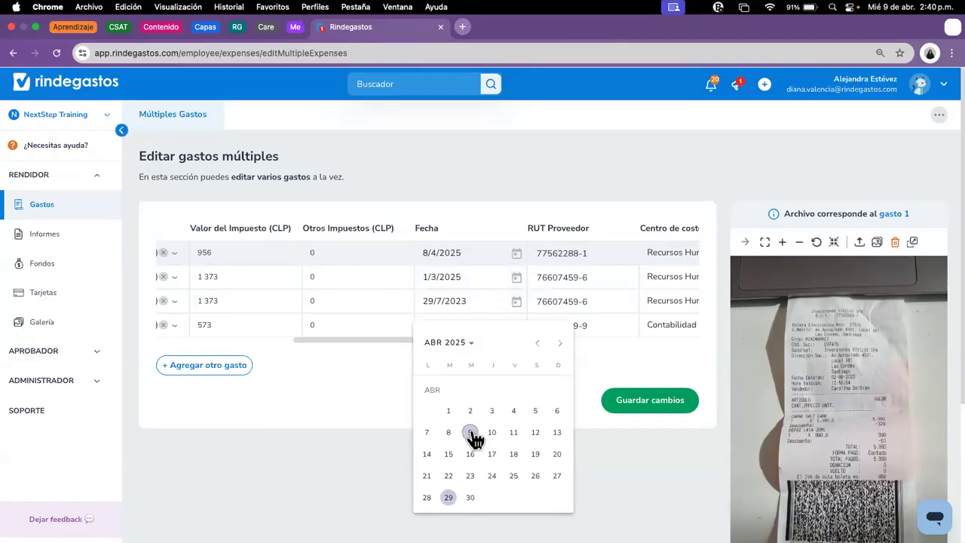
{"action": "left_click", "coordinate": [450, 431]}
{"action": "left_click", "coordinate": [516, 326]}
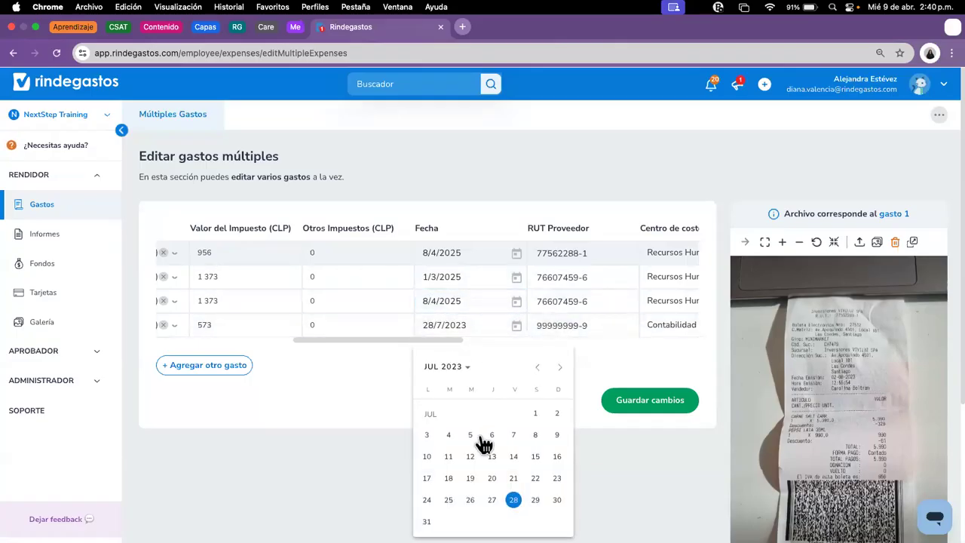
{"action": "left_click", "coordinate": [461, 370]}
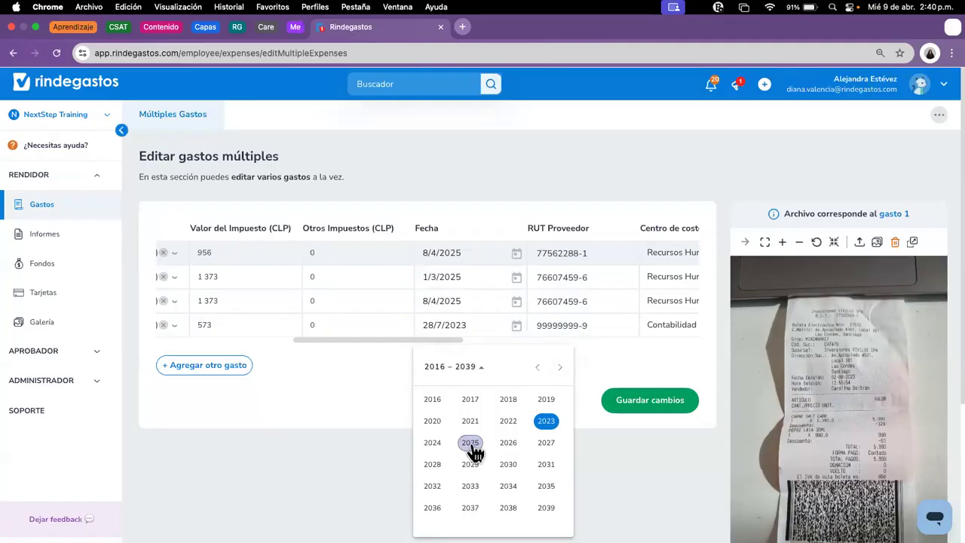
{"action": "left_click", "coordinate": [473, 451]}
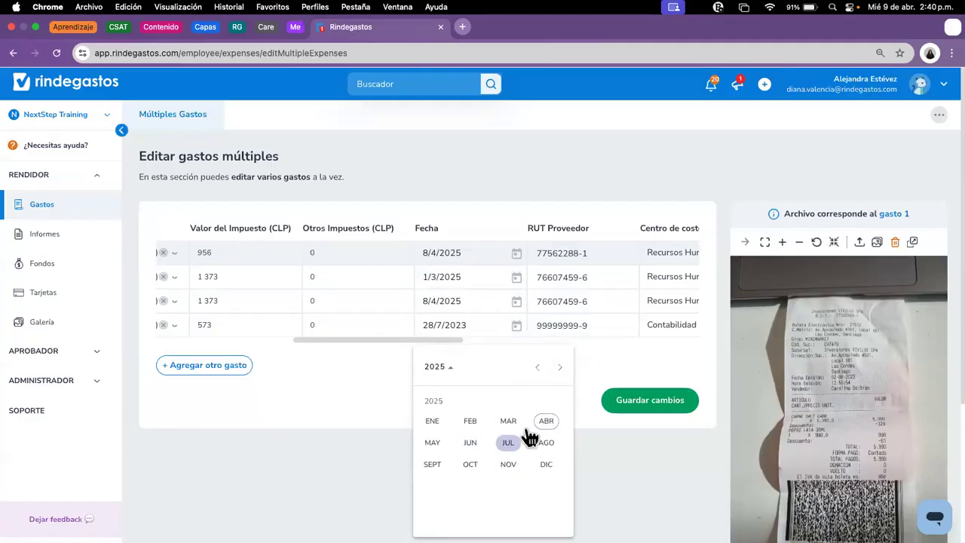
{"action": "left_click", "coordinate": [549, 427]}
{"action": "left_click", "coordinate": [448, 436]}
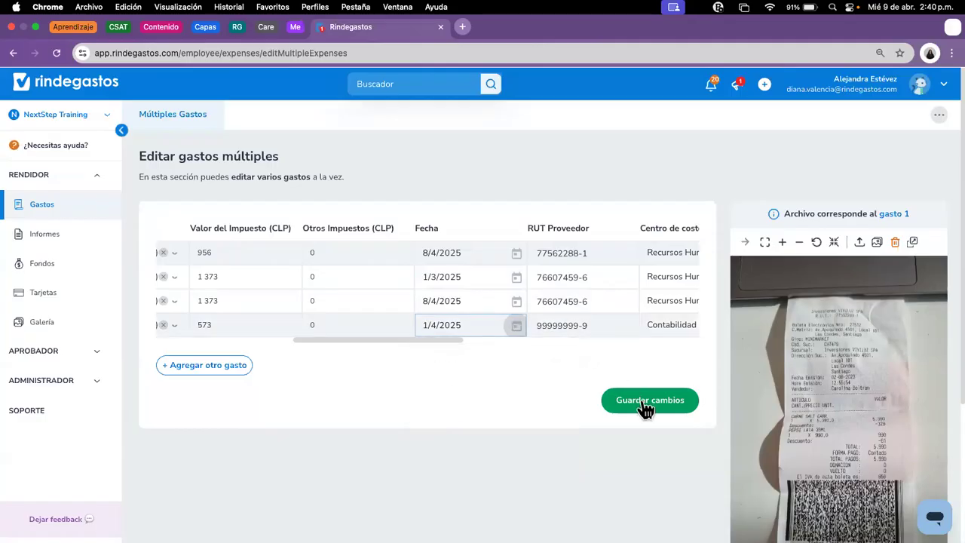
{"action": "left_click", "coordinate": [571, 321]}
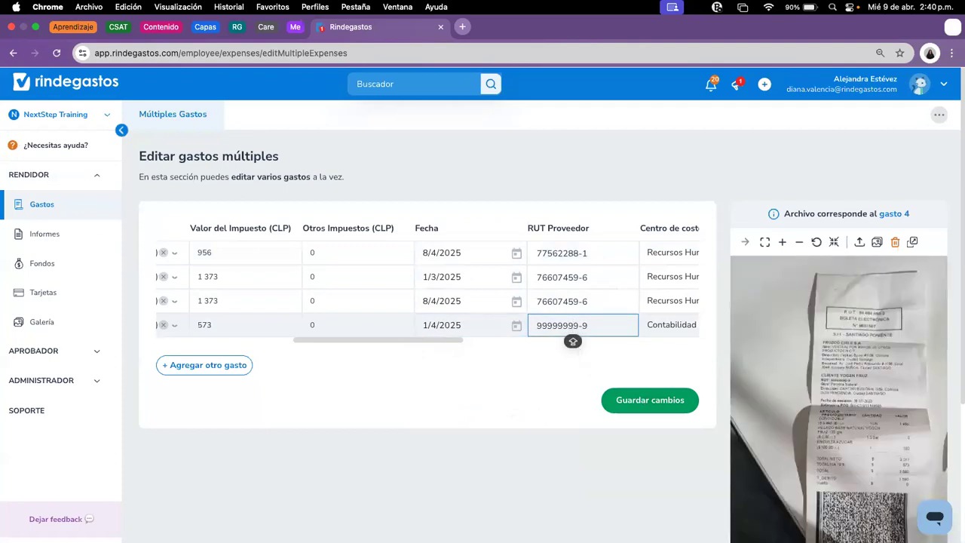
{"action": "key", "text": "Caps_Lock"}
{"action": "left_click_drag", "start_coordinate": [449, 339], "coordinate": [574, 349]}
{"action": "left_click", "coordinate": [536, 255]}
{"action": "type", "text": "3"}
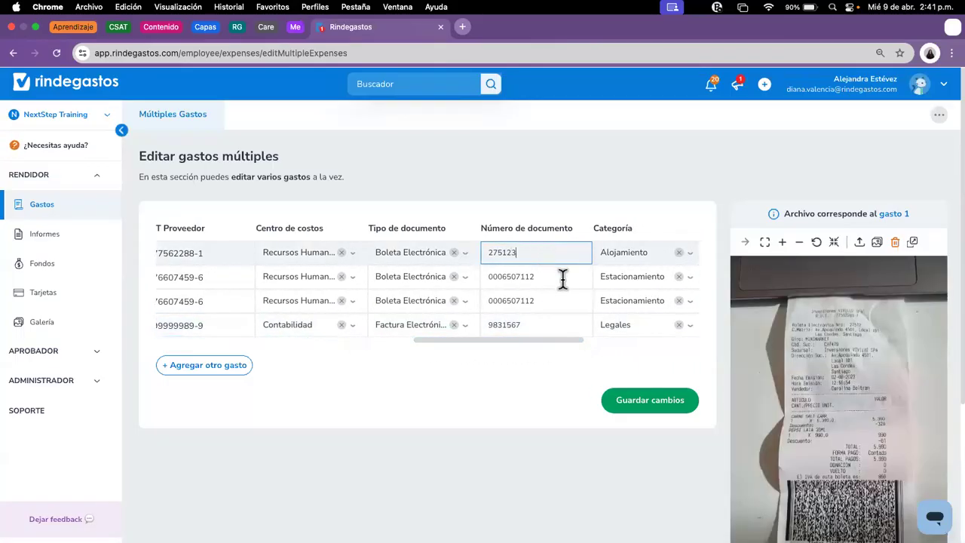
{"action": "left_click", "coordinate": [563, 278]}
{"action": "type", "text": "4"}
{"action": "left_click", "coordinate": [556, 300]}
{"action": "type", "text": "5"}
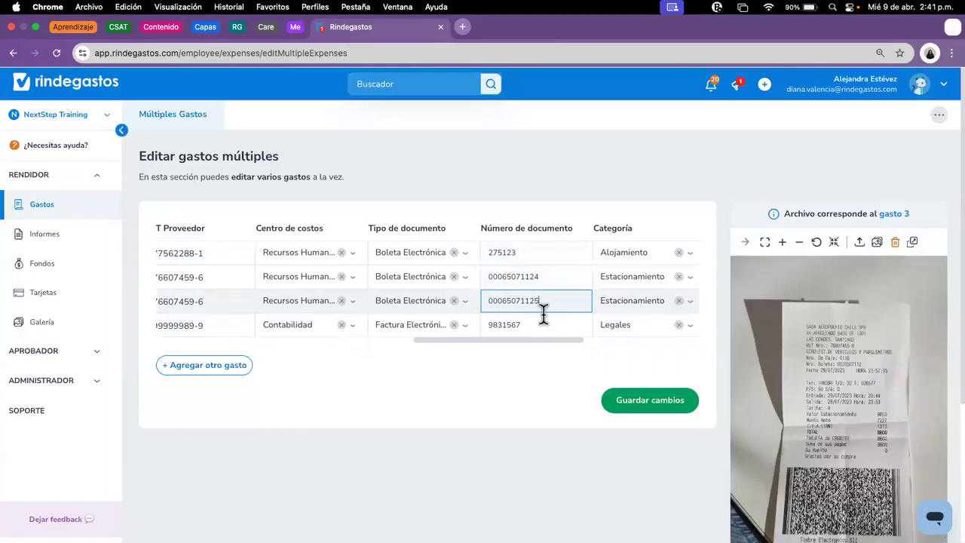
{"action": "left_click", "coordinate": [541, 325]}
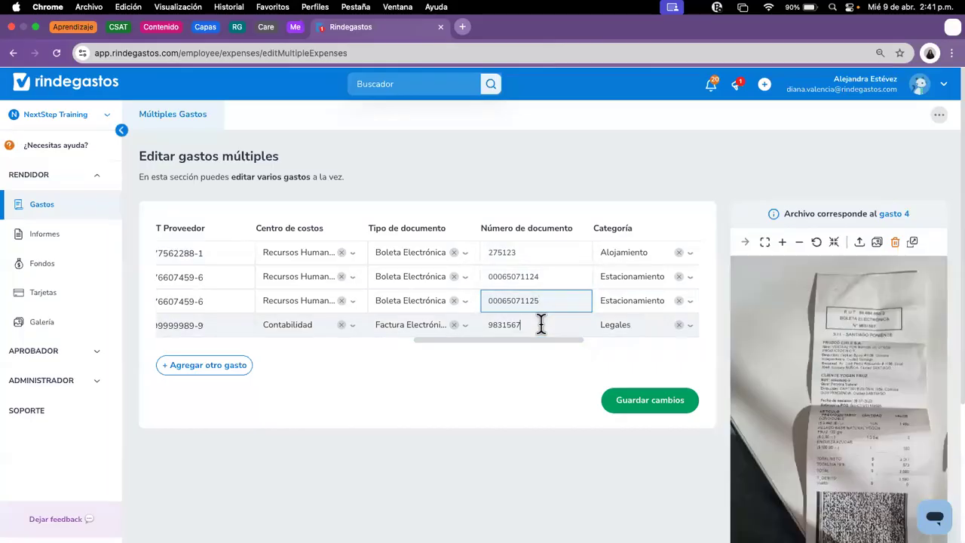
{"action": "left_click", "coordinate": [658, 400]}
{"action": "scroll", "coordinate": [589, 417], "scroll_direction": "down", "scroll_amount": 3}
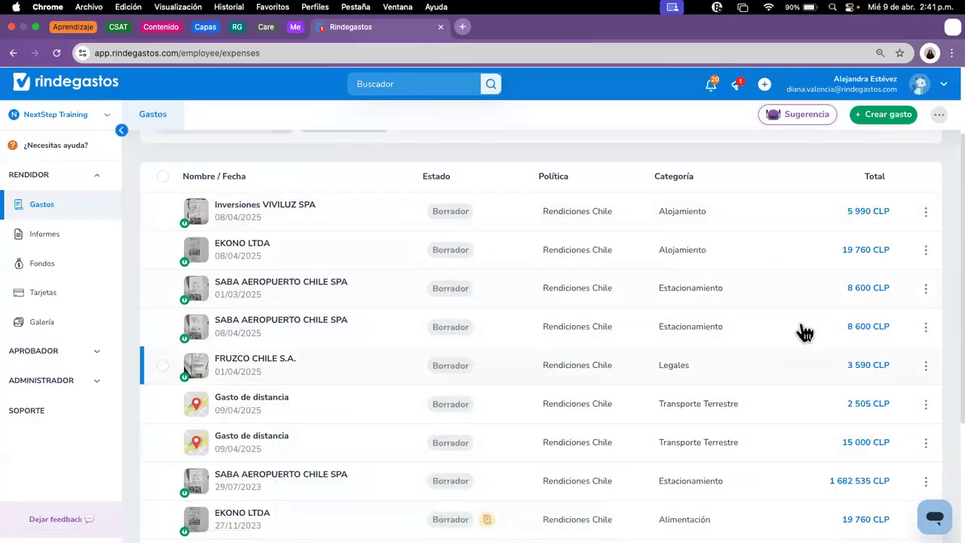
{"action": "left_click", "coordinate": [162, 288]}
{"action": "left_click", "coordinate": [162, 326]}
{"action": "left_click", "coordinate": [162, 365]}
{"action": "left_click", "coordinate": [399, 474]}
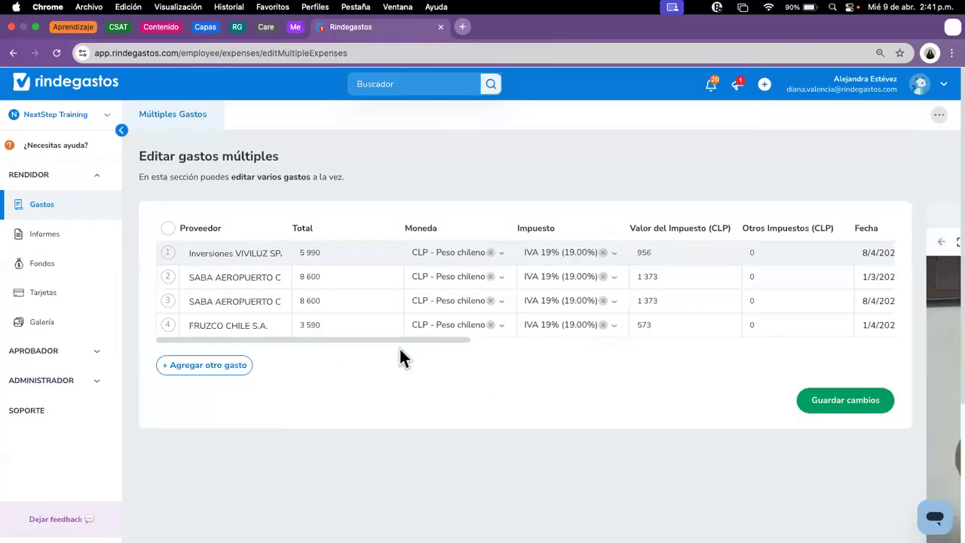
{"action": "left_click_drag", "start_coordinate": [401, 340], "coordinate": [846, 338]}
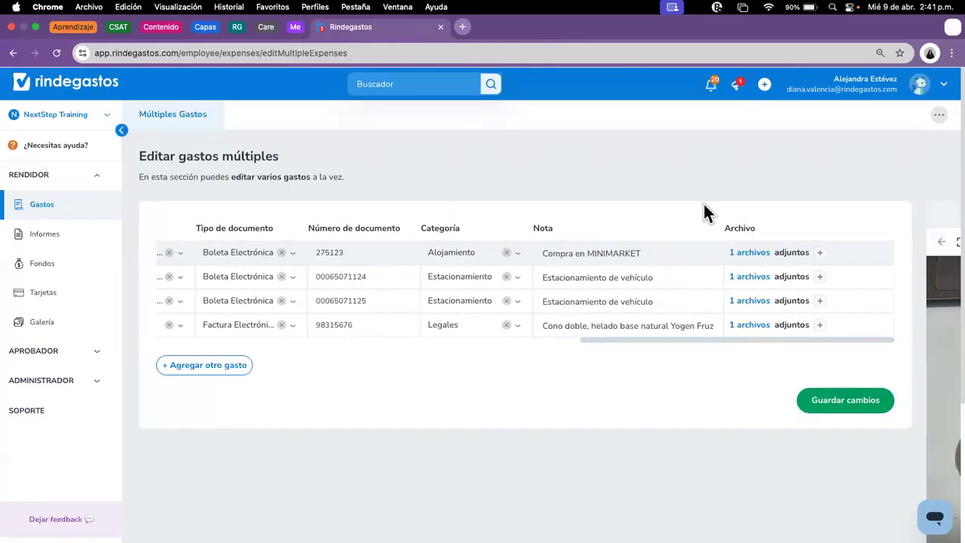
{"action": "left_click", "coordinate": [52, 208]}
{"action": "scroll", "coordinate": [702, 459], "scroll_direction": "down", "scroll_amount": 1}
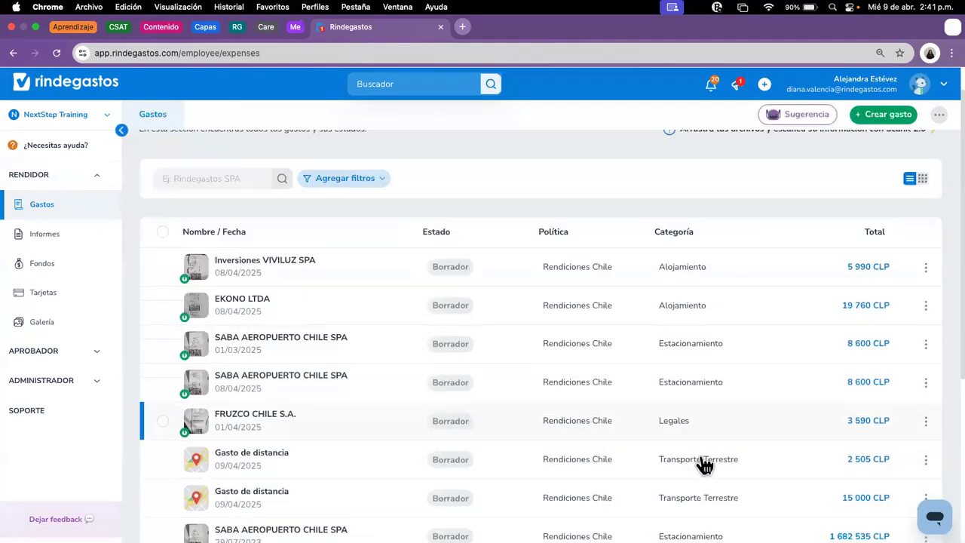
{"action": "scroll", "coordinate": [704, 466], "scroll_direction": "down", "scroll_amount": 1}
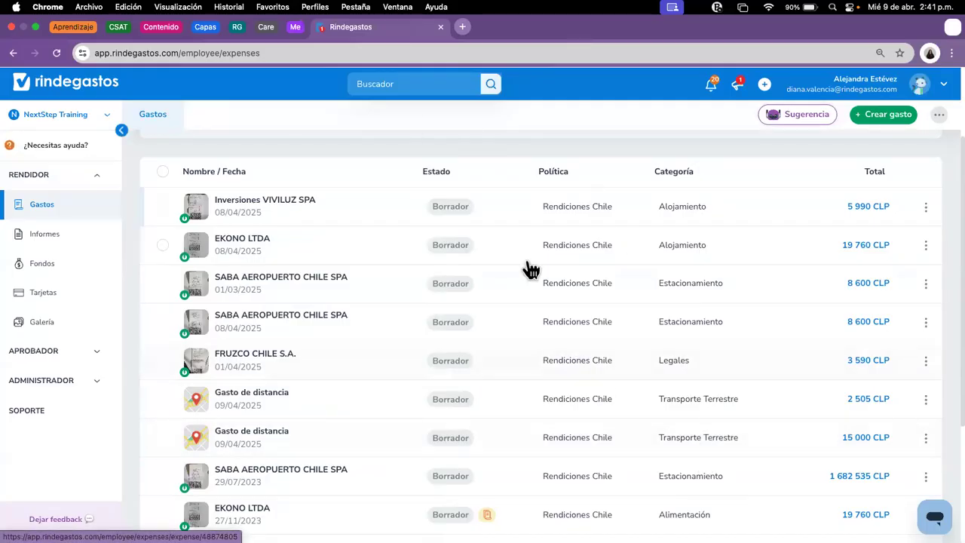
{"action": "scroll", "coordinate": [679, 355], "scroll_direction": "up", "scroll_amount": 1}
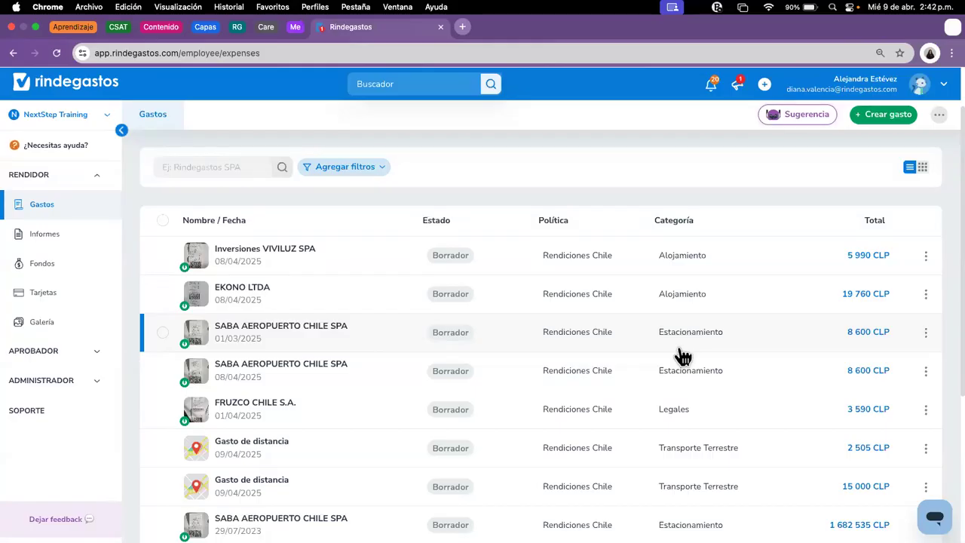
Step: Create a simple expense with policy Rendiciones Chile and continue to its blank form
{"action": "left_click", "coordinate": [881, 120]}
{"action": "left_click", "coordinate": [407, 255]}
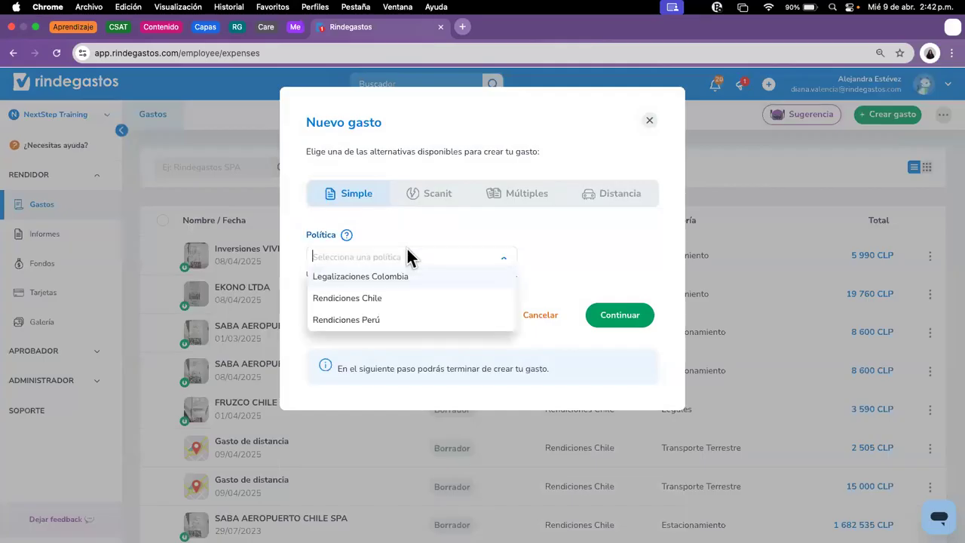
{"action": "left_click", "coordinate": [381, 298]}
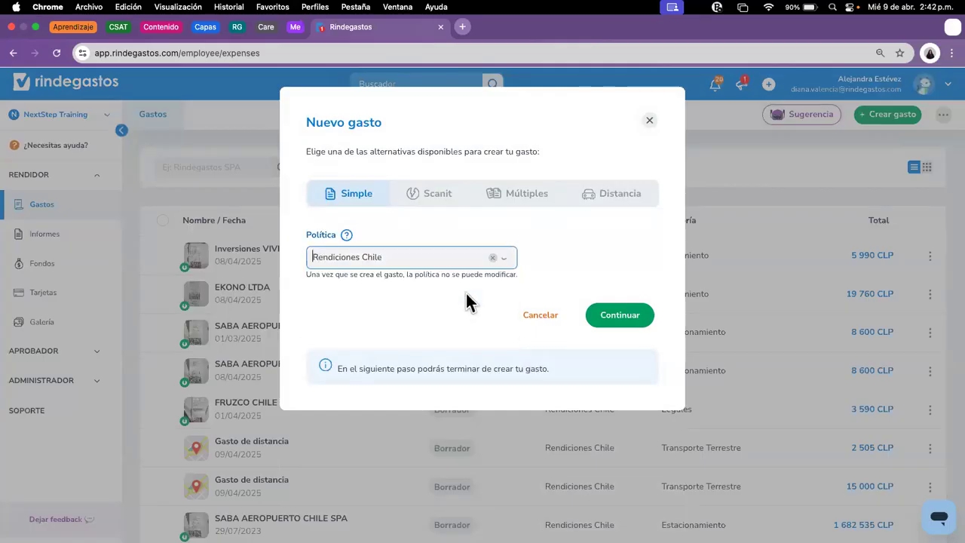
{"action": "left_click", "coordinate": [623, 314]}
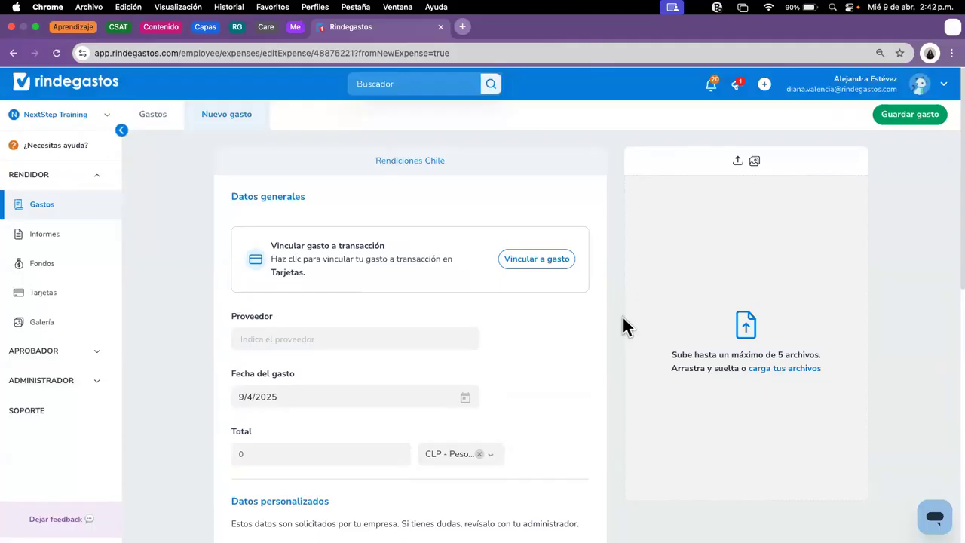
Step: Enter PEAJE MAIUPU as the expense's supplier
{"action": "left_click", "coordinate": [366, 337]}
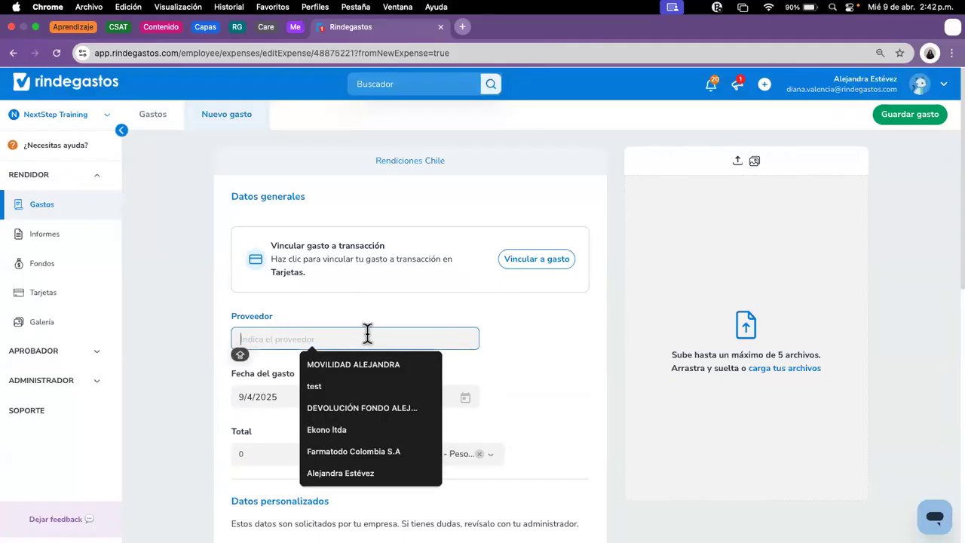
{"action": "type", "text": "OEAIE"}
{"action": "key", "text": "BackSpace"}
{"action": "key", "text": "BackSpace"}
{"action": "key", "text": "BackSpace"}
{"action": "key", "text": "BackSpace"}
{"action": "key", "text": "BackSpace"}
{"action": "type", "text": "PE"}
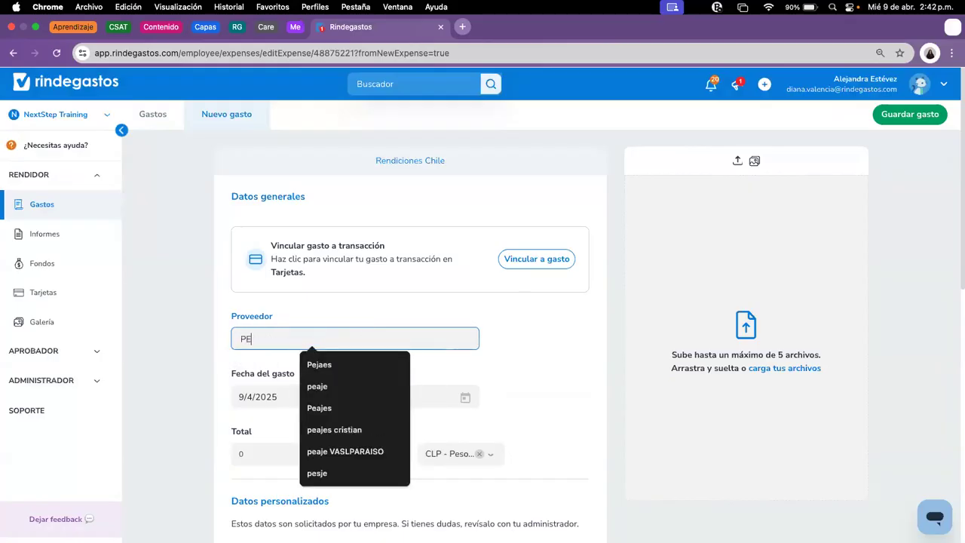
{"action": "type", "text": "AJE MAIU"}
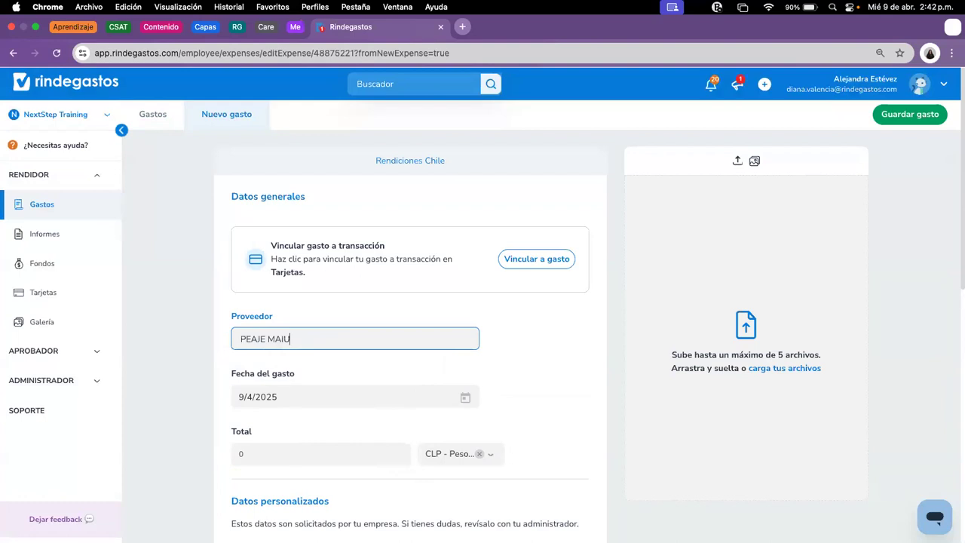
{"action": "type", "text": "Pi¿U"}
{"action": "key", "text": "BackSpace"}
{"action": "key", "text": "BackSpace"}
{"action": "key", "text": "BackSpace"}
{"action": "type", "text": "U"}
{"action": "scroll", "coordinate": [457, 356], "scroll_direction": "down", "scroll_amount": 5}
{"action": "scroll", "coordinate": [354, 240], "scroll_direction": "up", "scroll_amount": 3}
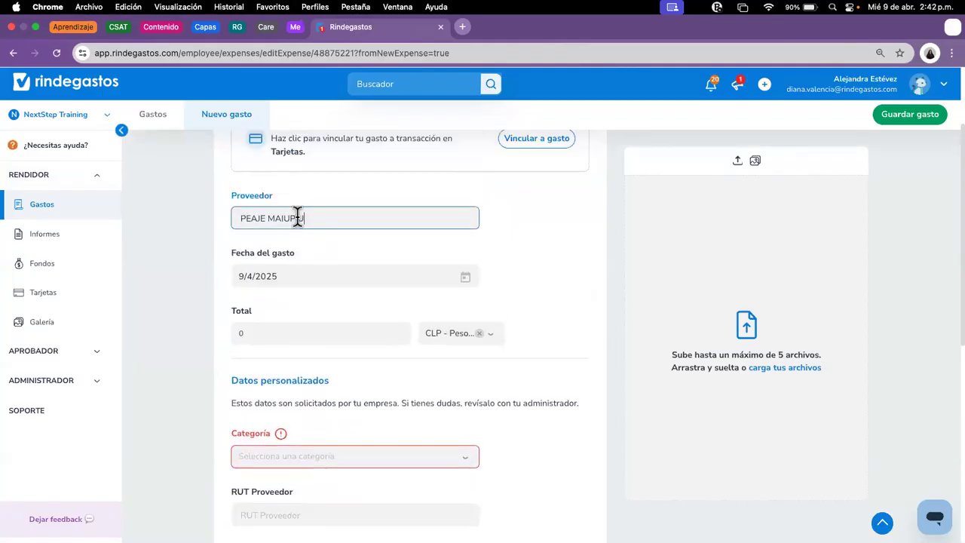
{"action": "scroll", "coordinate": [325, 309], "scroll_direction": "down", "scroll_amount": 1}
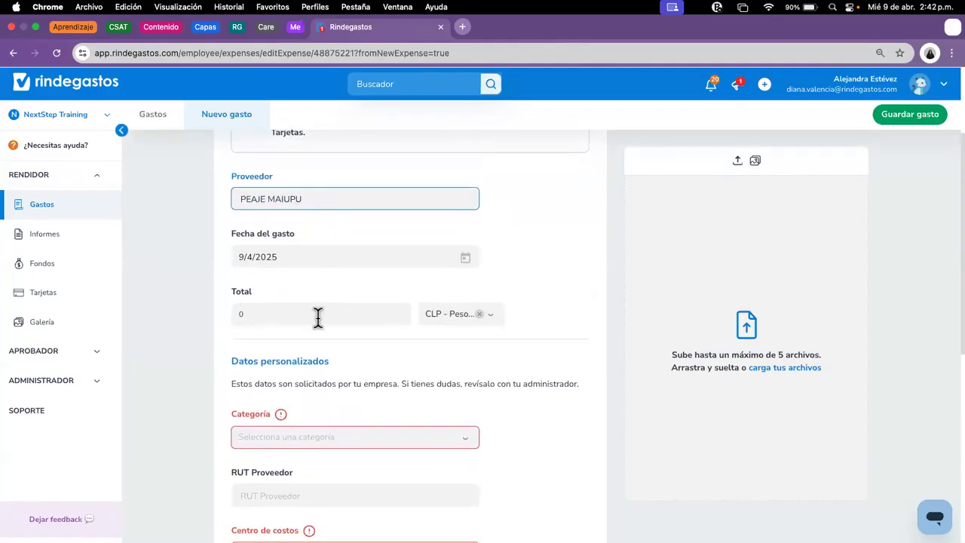
Step: Set the total to 8 900 CLP and the category to Peajes
{"action": "left_click", "coordinate": [316, 315]}
{"action": "key", "text": "Caps_Lock"}
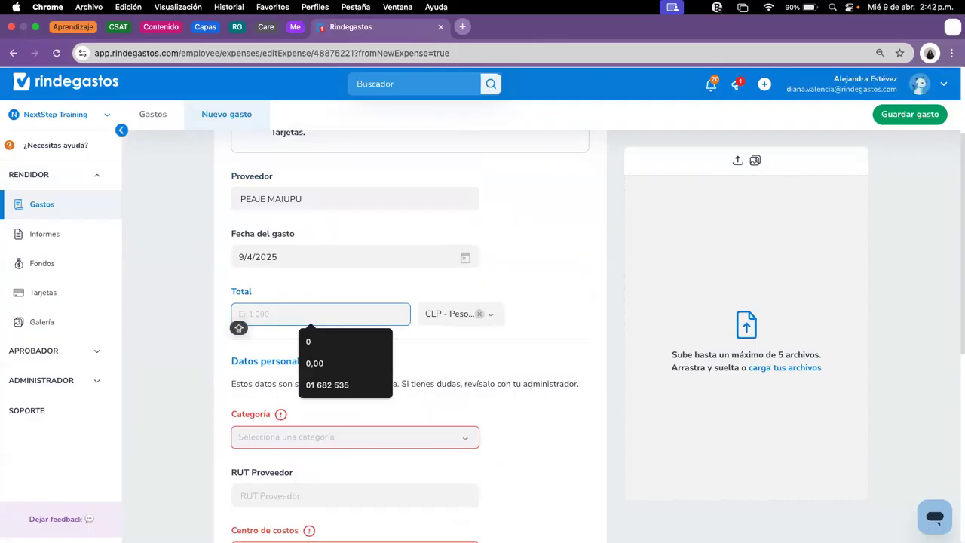
{"action": "type", "text": "890000"}
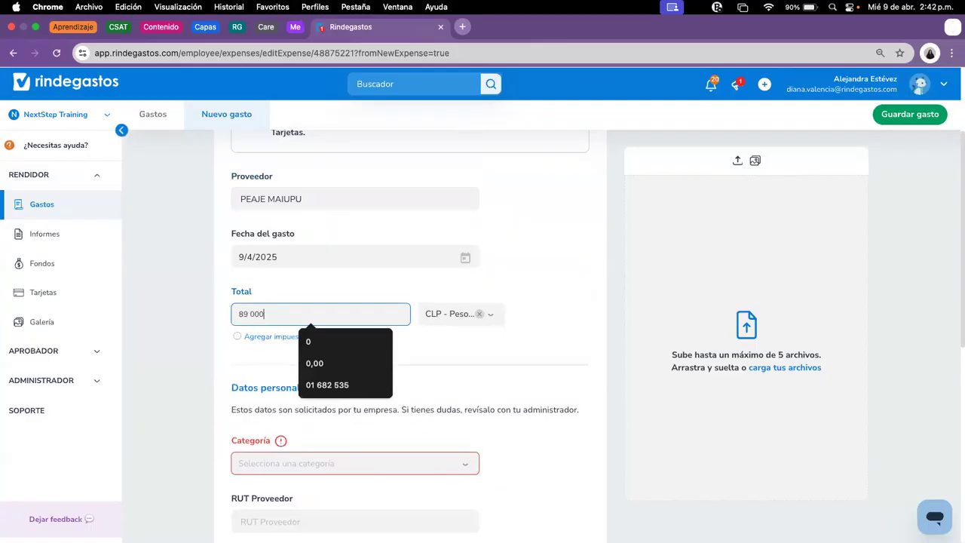
{"action": "key", "text": "BackSpace"}
{"action": "scroll", "coordinate": [483, 267], "scroll_direction": "down", "scroll_amount": 2}
{"action": "left_click", "coordinate": [412, 394]}
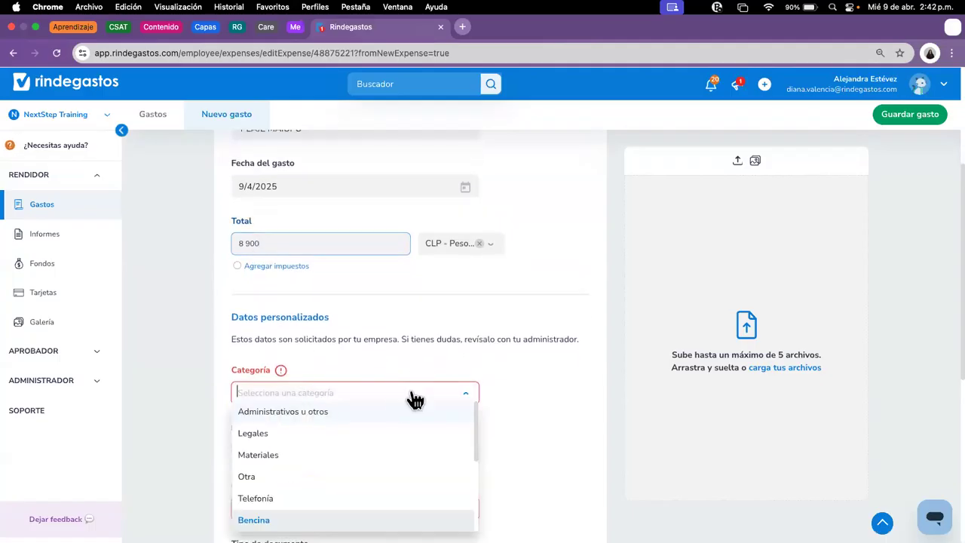
{"action": "type", "text": "PE"}
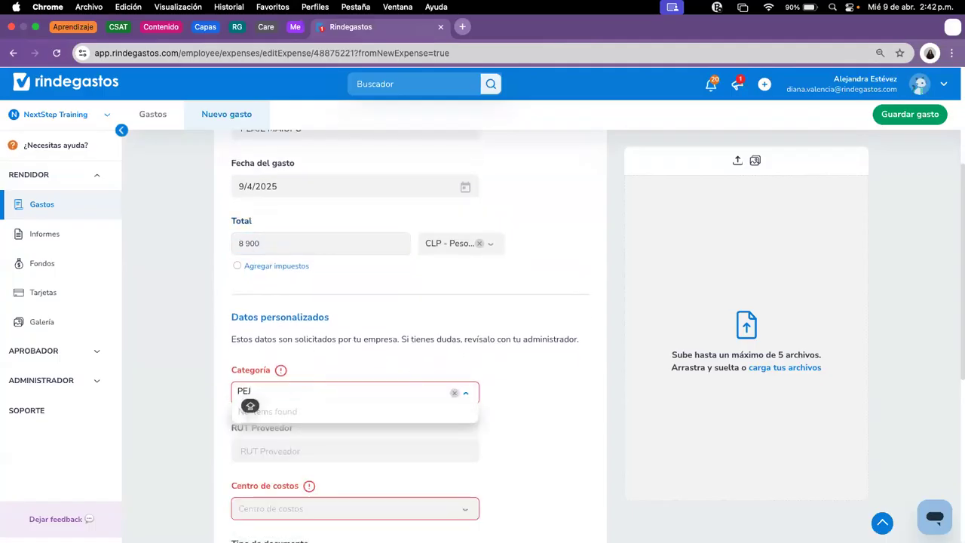
{"action": "left_click", "coordinate": [316, 436]}
Step: Enter supplier RUT 00, cost centre Servicio al cliente, document type Comprobante and document number 00
{"action": "scroll", "coordinate": [367, 347], "scroll_direction": "down", "scroll_amount": 3}
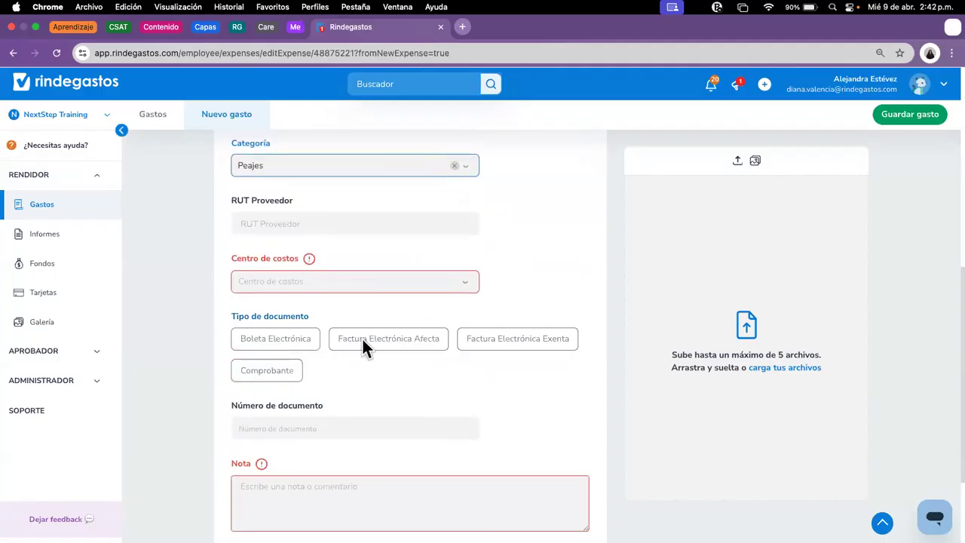
{"action": "left_click", "coordinate": [352, 223]}
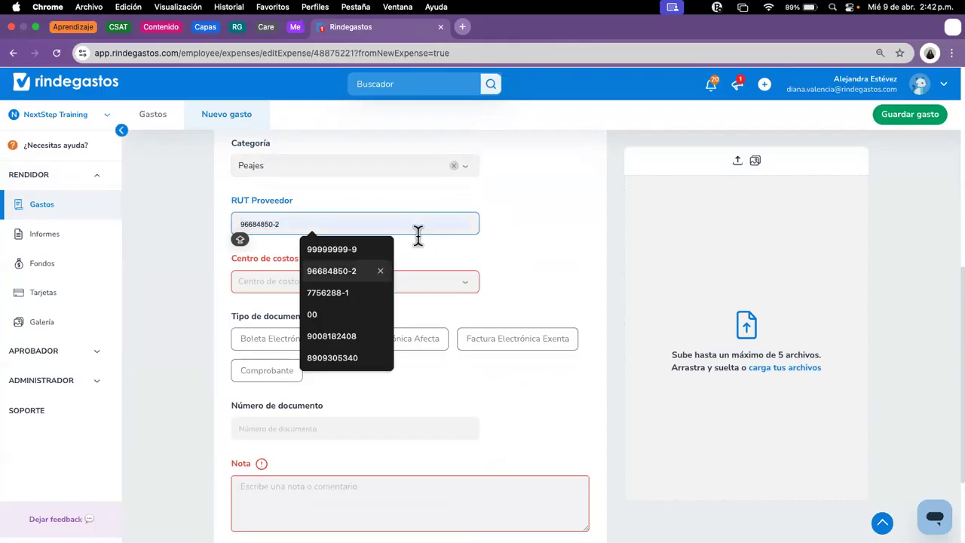
{"action": "type", "text": "00"}
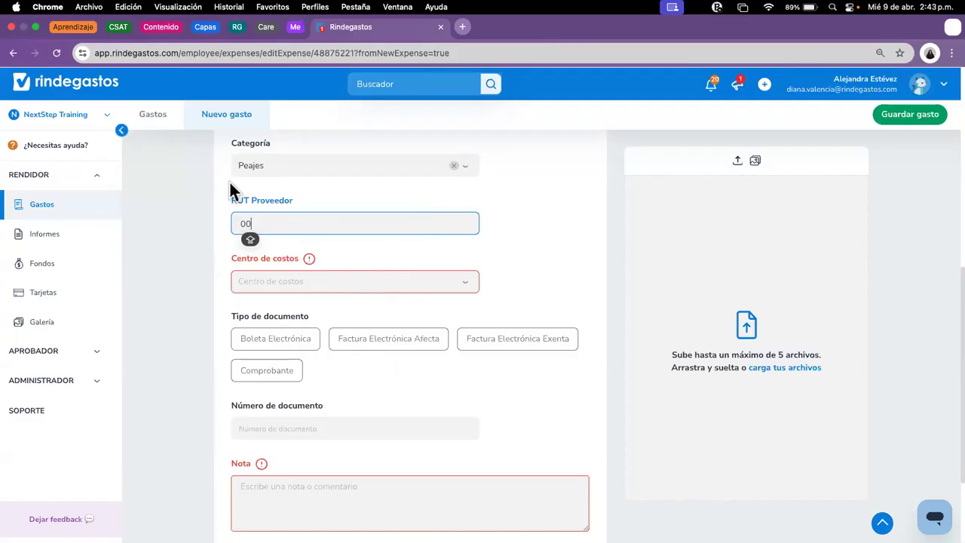
{"action": "left_click", "coordinate": [323, 283]}
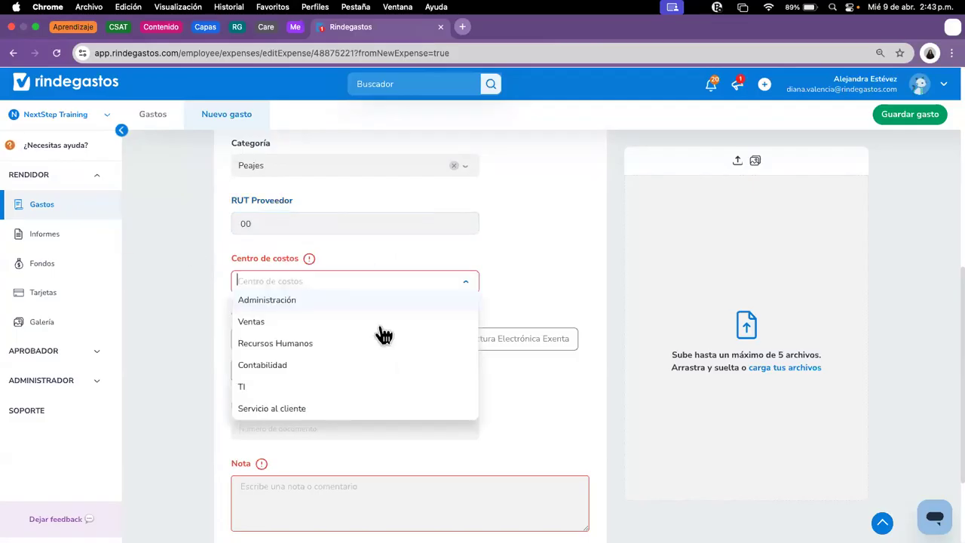
{"action": "left_click", "coordinate": [299, 406]}
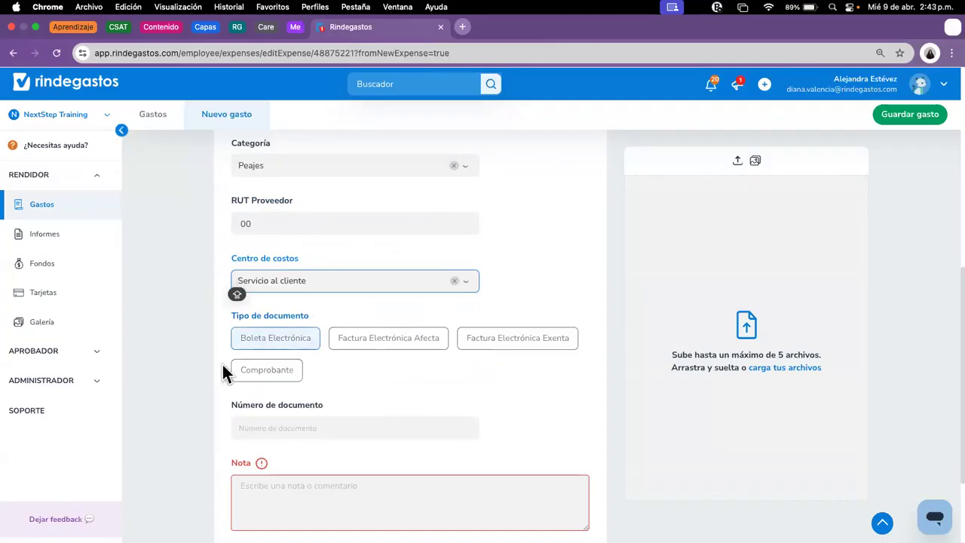
{"action": "left_click", "coordinate": [278, 374]}
{"action": "left_click", "coordinate": [352, 427]}
{"action": "type", "text": "00"}
Step: Write the expense note 'NOTA DETALLEEE', fixing the missing L
{"action": "scroll", "coordinate": [405, 324], "scroll_direction": "down", "scroll_amount": 3}
{"action": "left_click", "coordinate": [452, 370]}
{"action": "type", "text": "NOTA DE"}
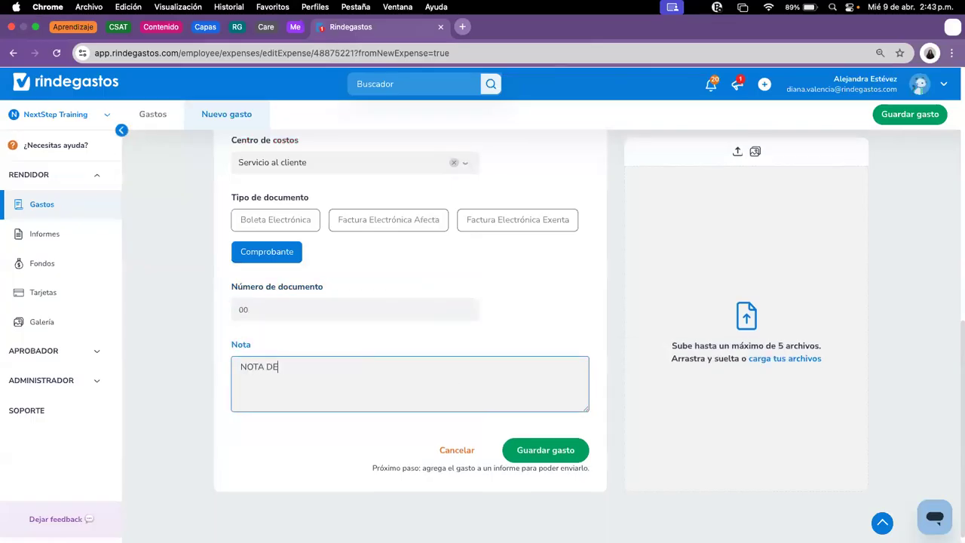
{"action": "type", "text": "TALEEE"}
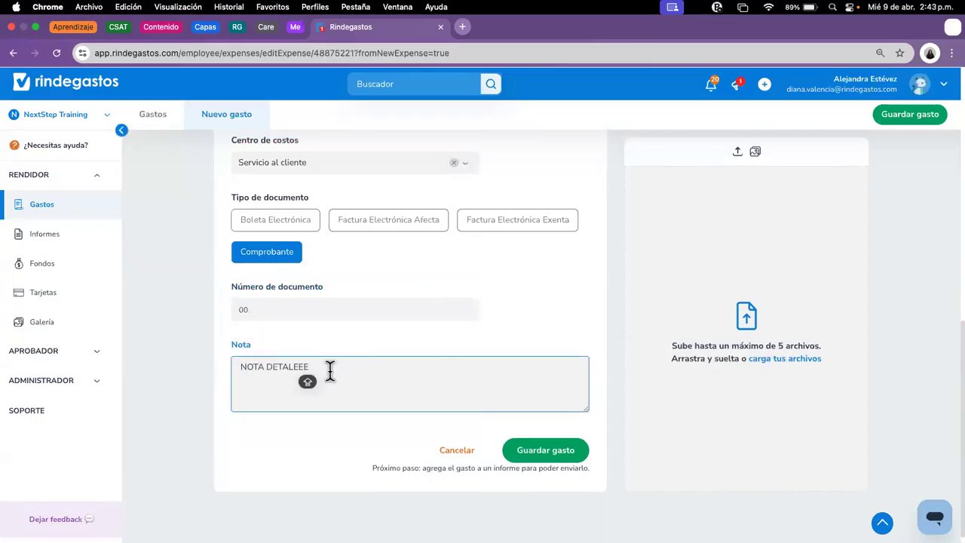
{"action": "key", "text": "Left"}
{"action": "key", "text": "Left"}
{"action": "key", "text": "Left"}
{"action": "type", "text": "L"}
{"action": "key", "text": "Caps_Lock"}
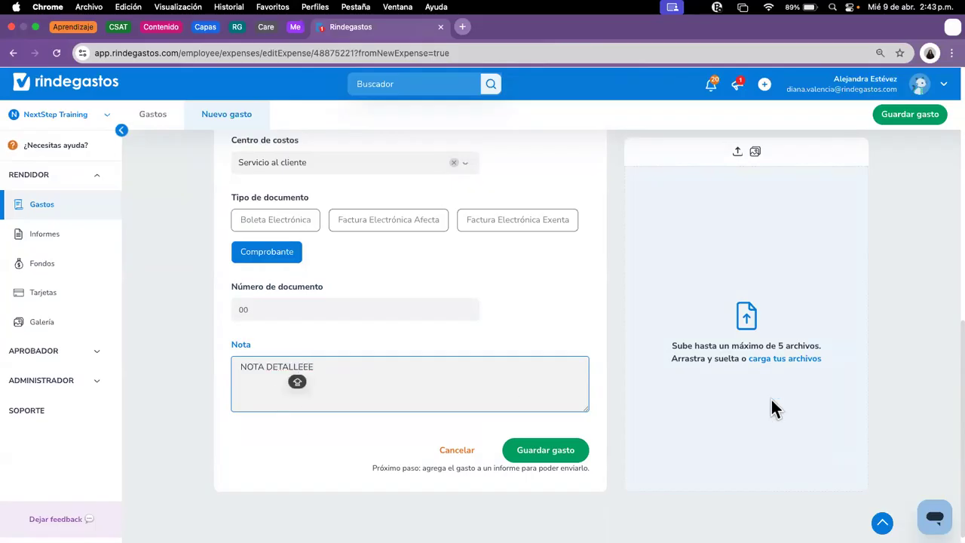
Step: Upload the Ekono.jpg receipt from Descargas and save the toll expense
{"action": "left_click", "coordinate": [767, 359]}
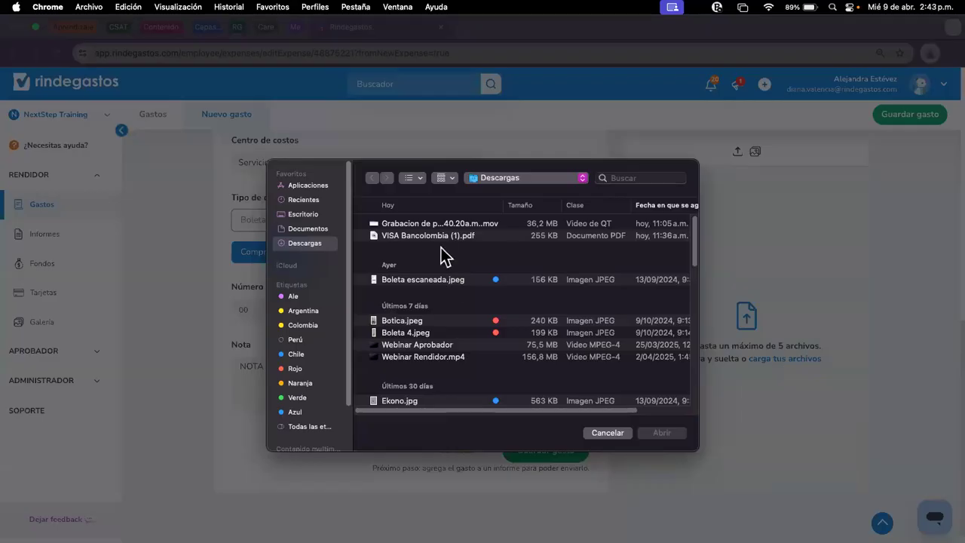
{"action": "scroll", "coordinate": [450, 362], "scroll_direction": "down", "scroll_amount": 3}
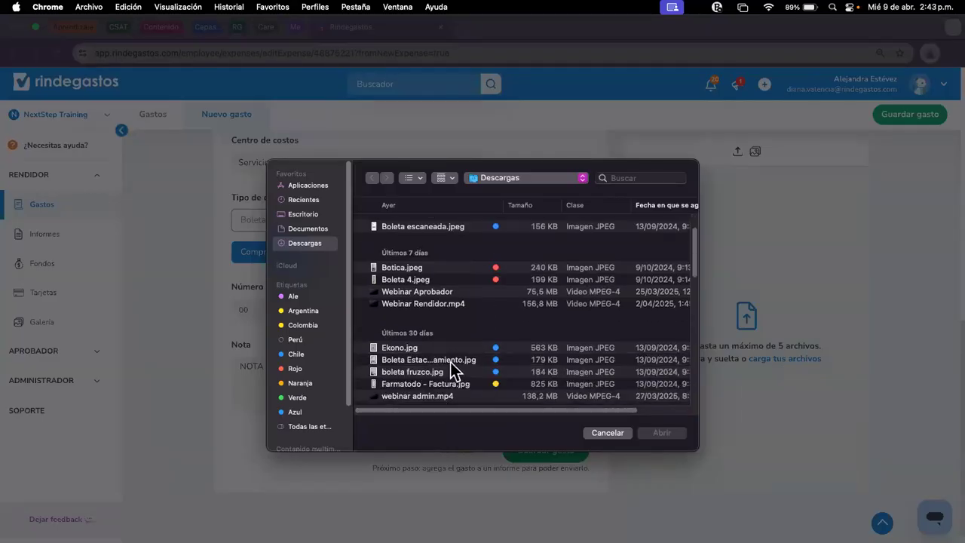
{"action": "left_click", "coordinate": [468, 349]}
{"action": "left_click", "coordinate": [662, 432]}
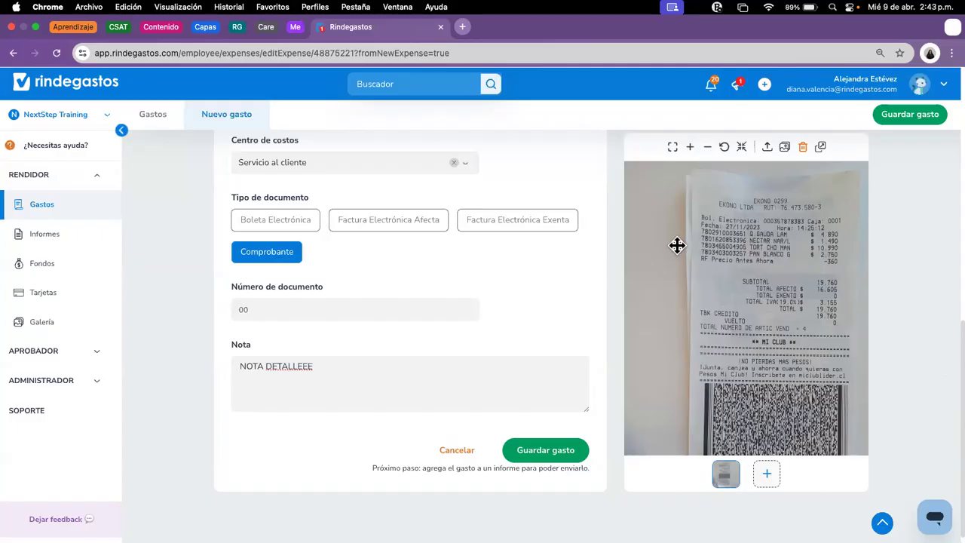
{"action": "scroll", "coordinate": [692, 289], "scroll_direction": "up", "scroll_amount": 6}
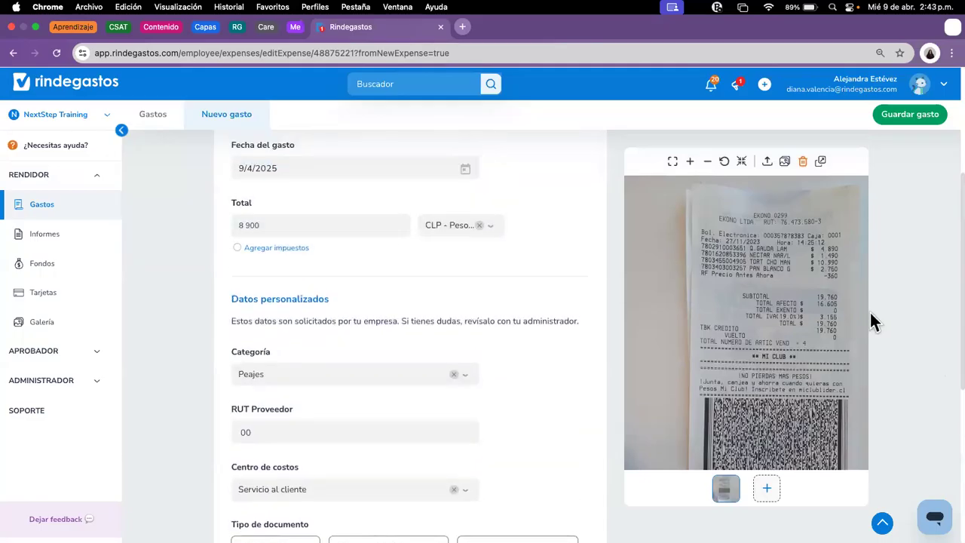
{"action": "left_click", "coordinate": [905, 116]}
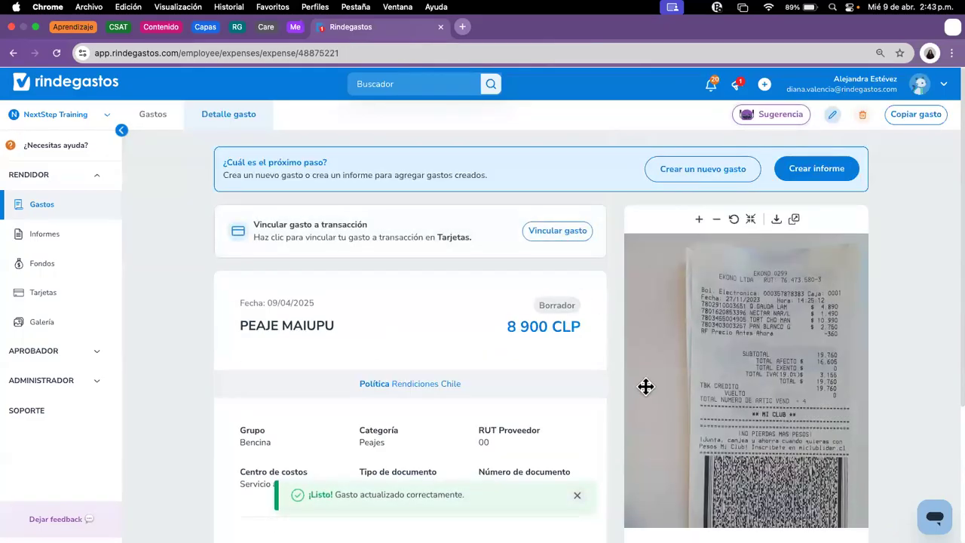
Step: Change the supplier from PEAJE MAIUPU to PEAJE MAIPU, save, and go back to the Gastos list
{"action": "scroll", "coordinate": [646, 387], "scroll_direction": "down", "scroll_amount": 1}
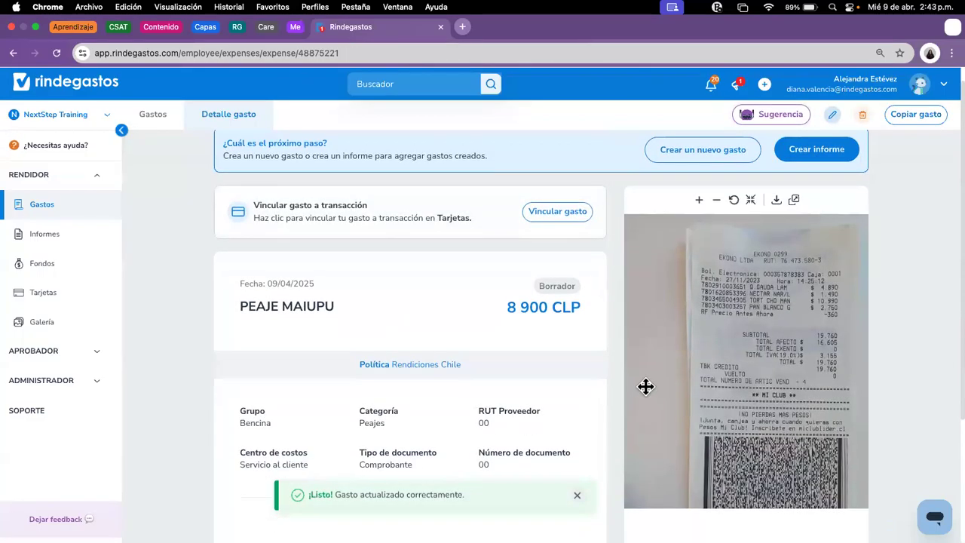
{"action": "left_click", "coordinate": [831, 114]}
{"action": "left_click", "coordinate": [291, 338]}
{"action": "key", "text": "BackSpace"}
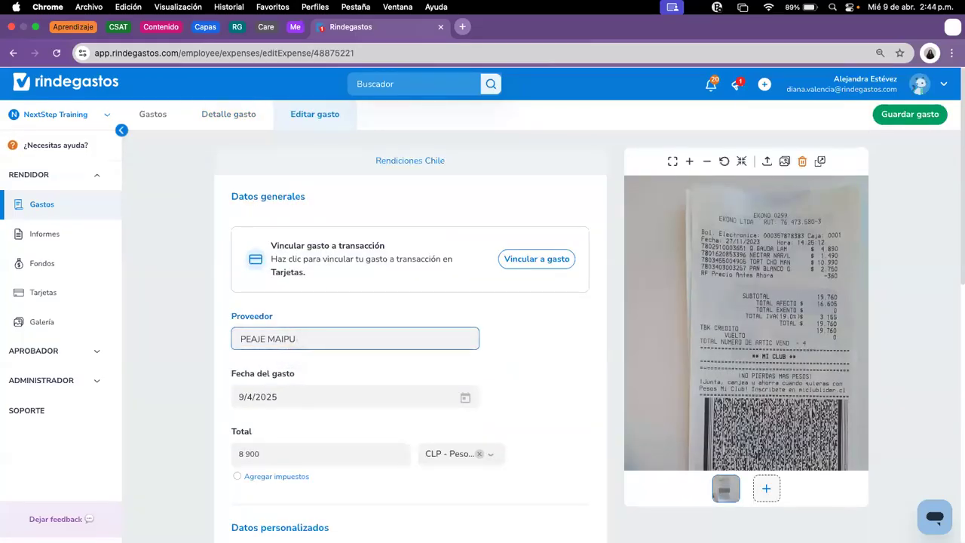
{"action": "left_click", "coordinate": [911, 114]}
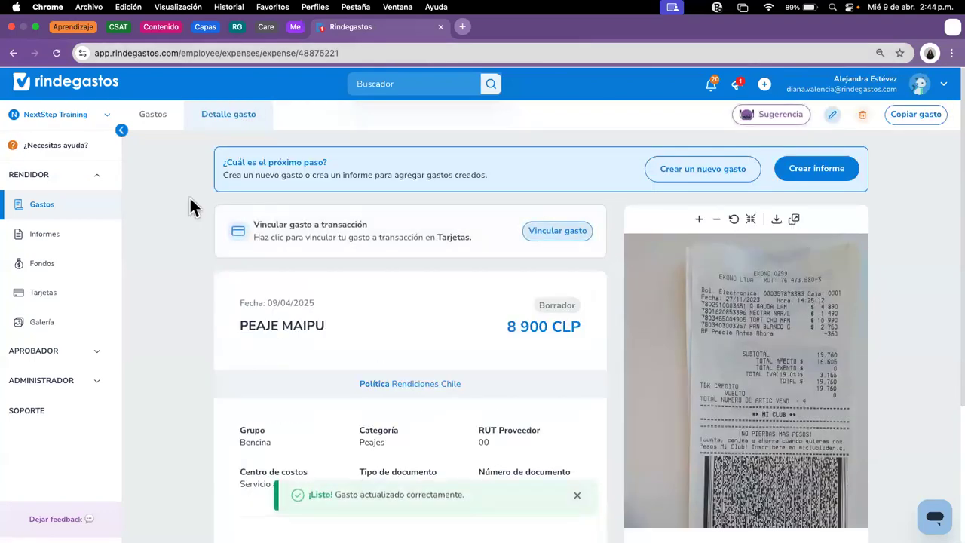
{"action": "left_click", "coordinate": [60, 211]}
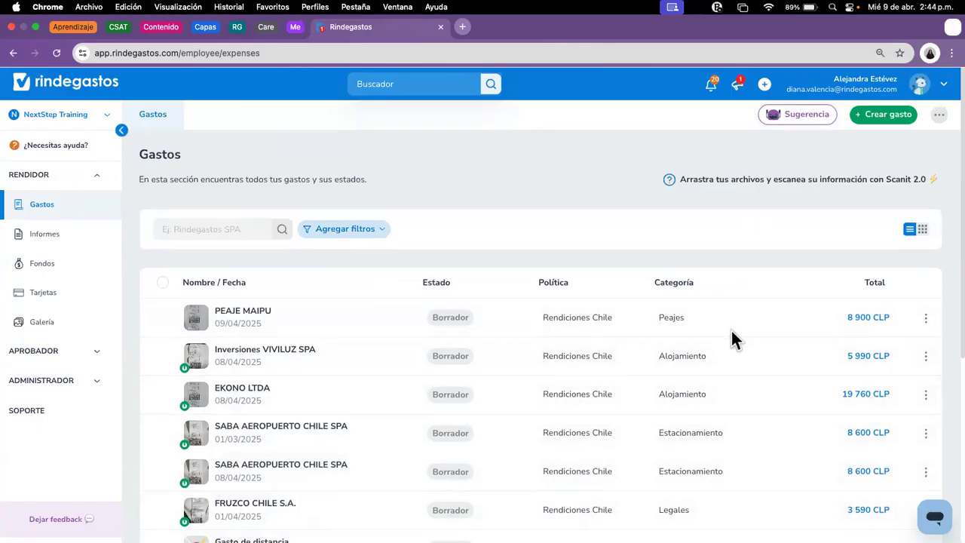
{"action": "scroll", "coordinate": [739, 339], "scroll_direction": "down", "scroll_amount": 2}
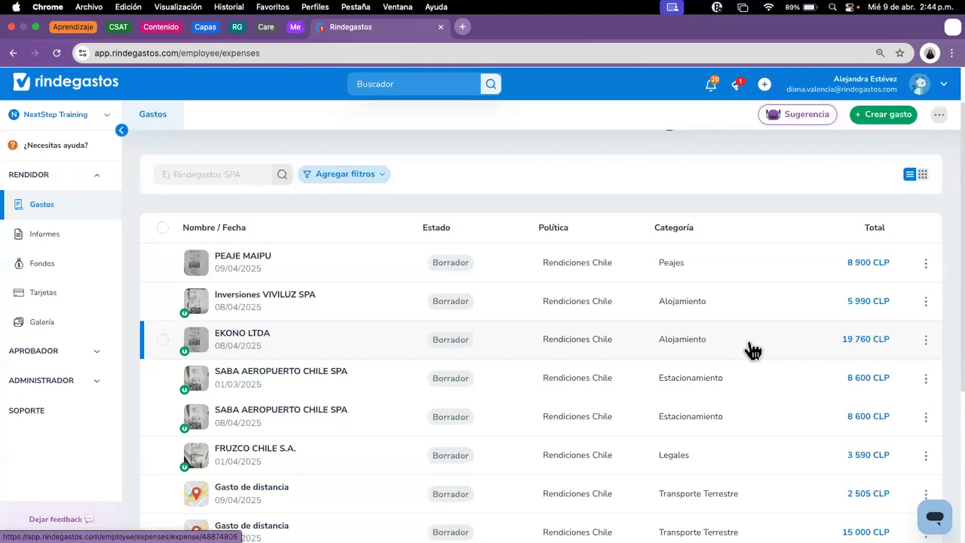
{"action": "left_click", "coordinate": [461, 376]}
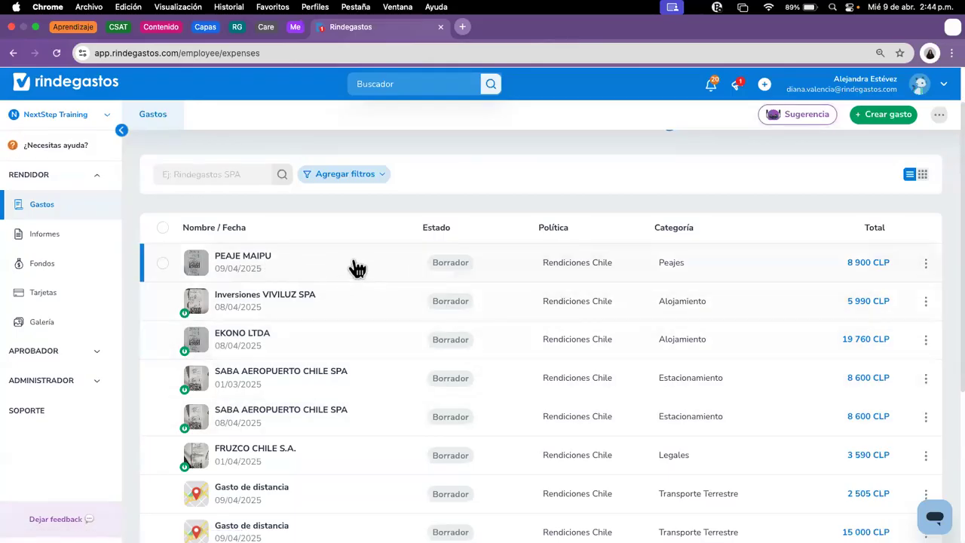
Step: Create a new report from the PEAJE MAIPU expense's detail page
{"action": "left_click", "coordinate": [321, 271]}
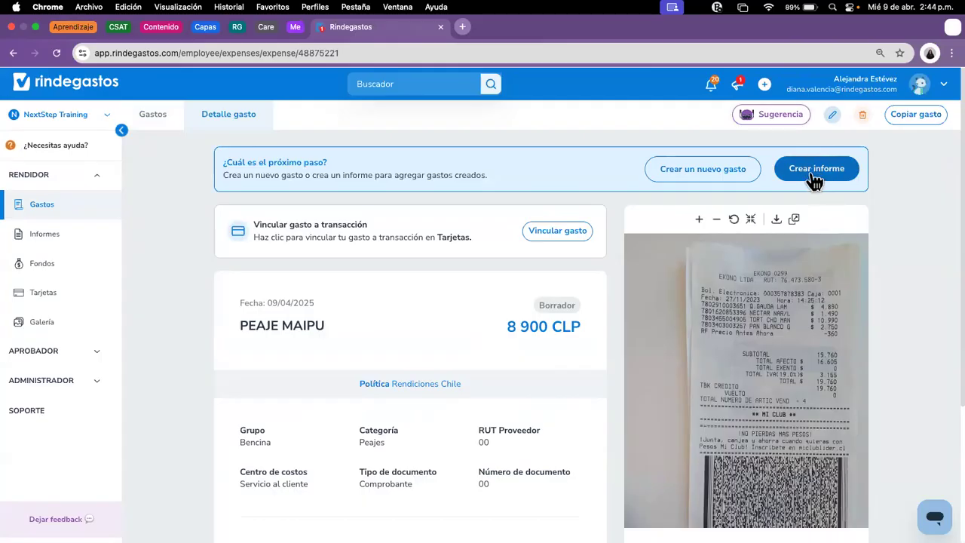
{"action": "left_click", "coordinate": [814, 178]}
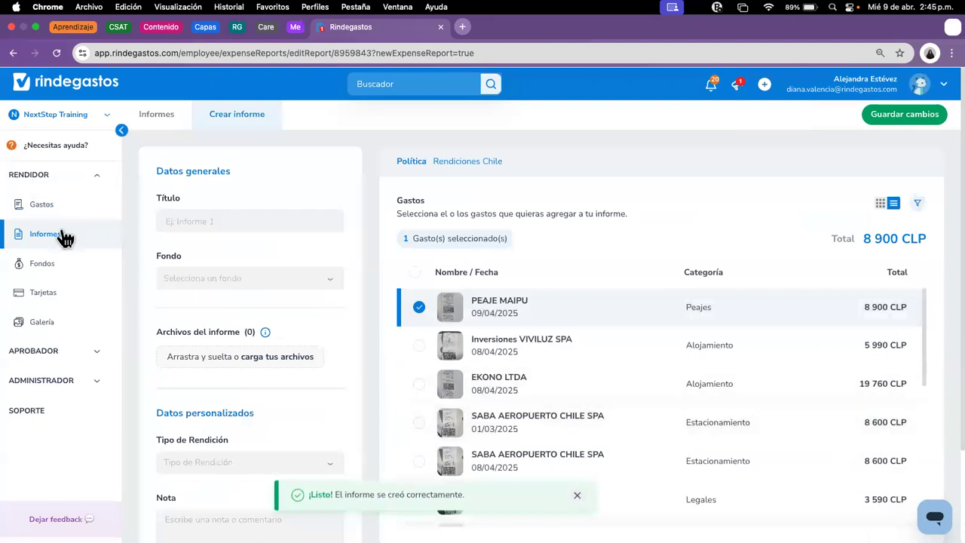
{"action": "left_click", "coordinate": [43, 205]}
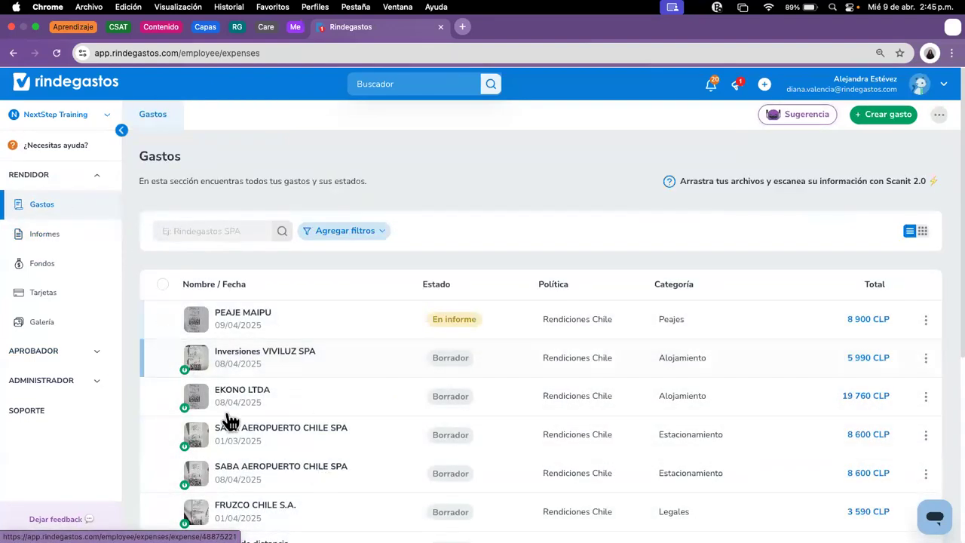
Step: Select the Inversiones VIVILUZ expense, create a report from it, and return to Gastos
{"action": "left_click", "coordinate": [163, 358]}
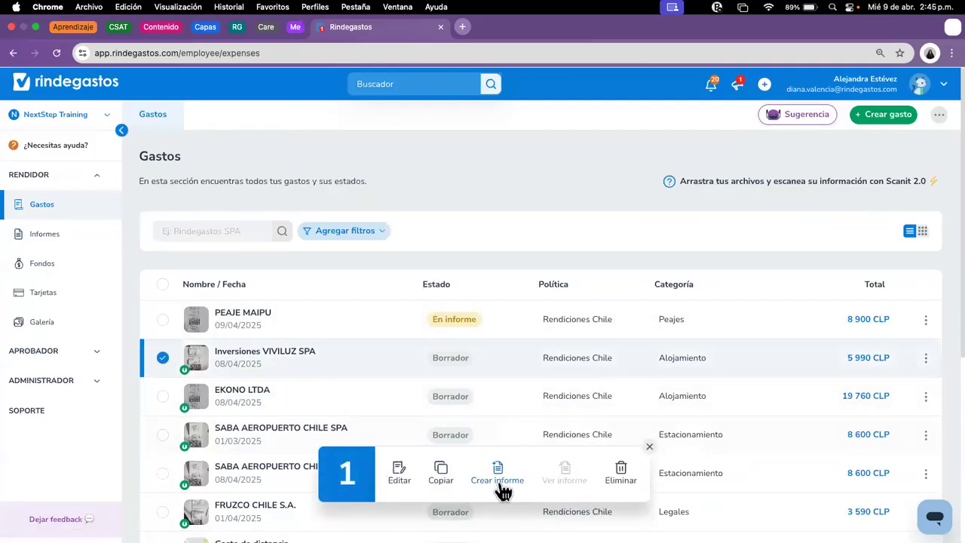
{"action": "left_click", "coordinate": [503, 484]}
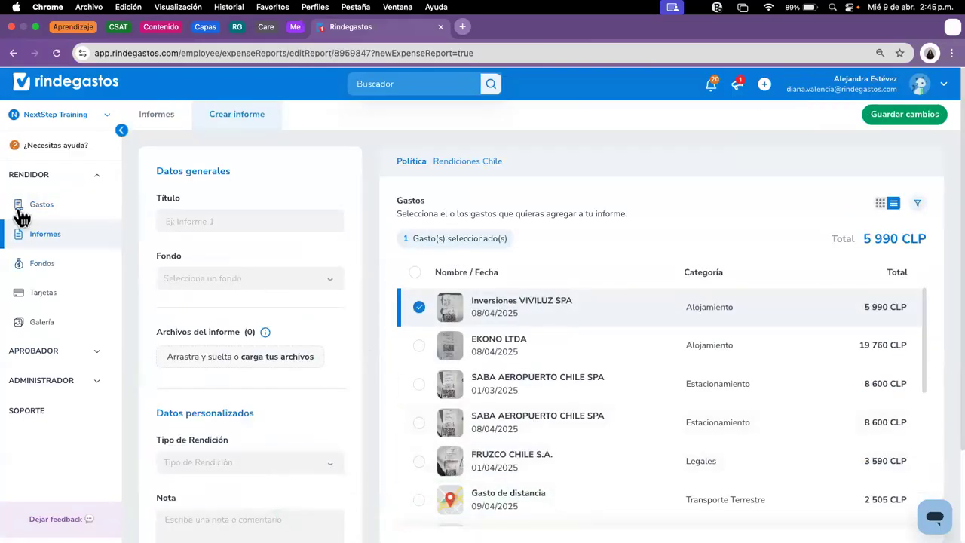
{"action": "left_click", "coordinate": [46, 214]}
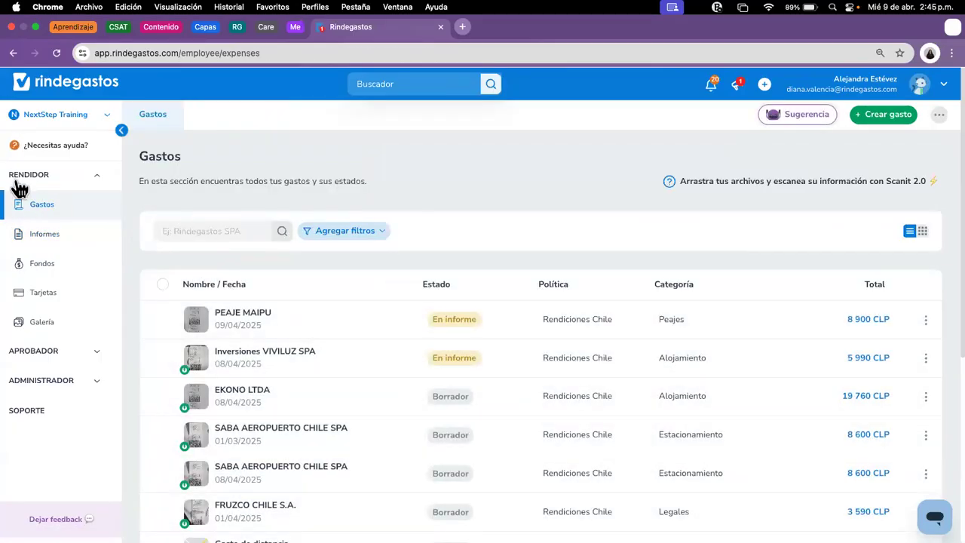
Step: Start a new expense report with the Rendiciones Chile policy
{"action": "left_click", "coordinate": [36, 241]}
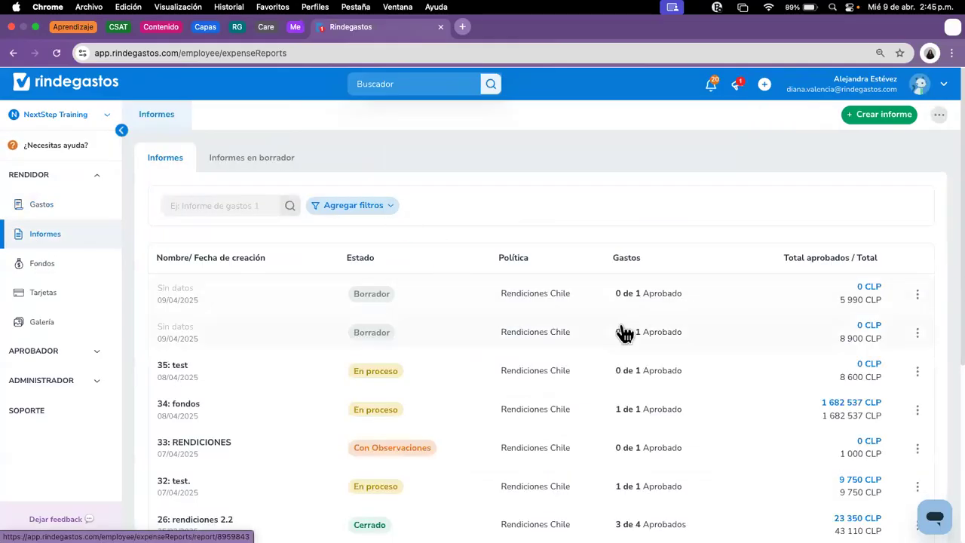
{"action": "left_click", "coordinate": [886, 117]}
{"action": "left_click", "coordinate": [405, 209]}
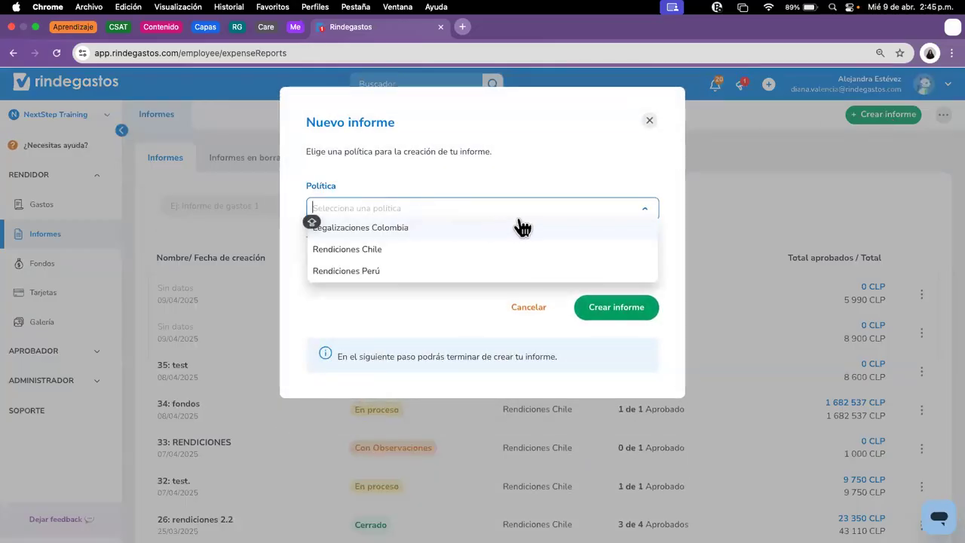
{"action": "left_click", "coordinate": [355, 250]}
Step: Title the report 'rendiciones 206 abril' and create it
{"action": "left_click", "coordinate": [420, 265]}
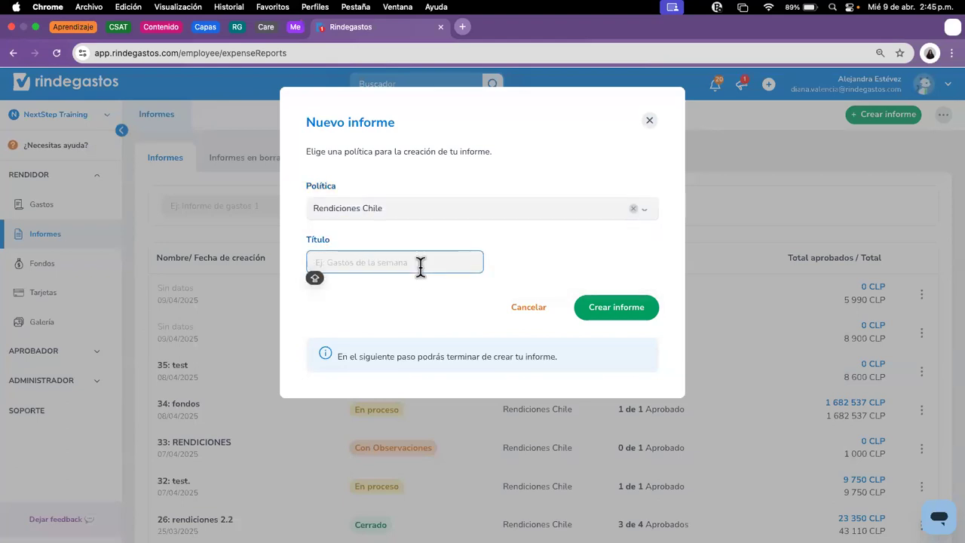
{"action": "type", "text": "tuism"}
{"action": "key", "text": "BackSpace"}
{"action": "key", "text": "BackSpace"}
{"action": "key", "text": "BackSpace"}
{"action": "key", "text": "BackSpace"}
{"action": "key", "text": "BackSpace"}
{"action": "type", "text": "rndiciones "}
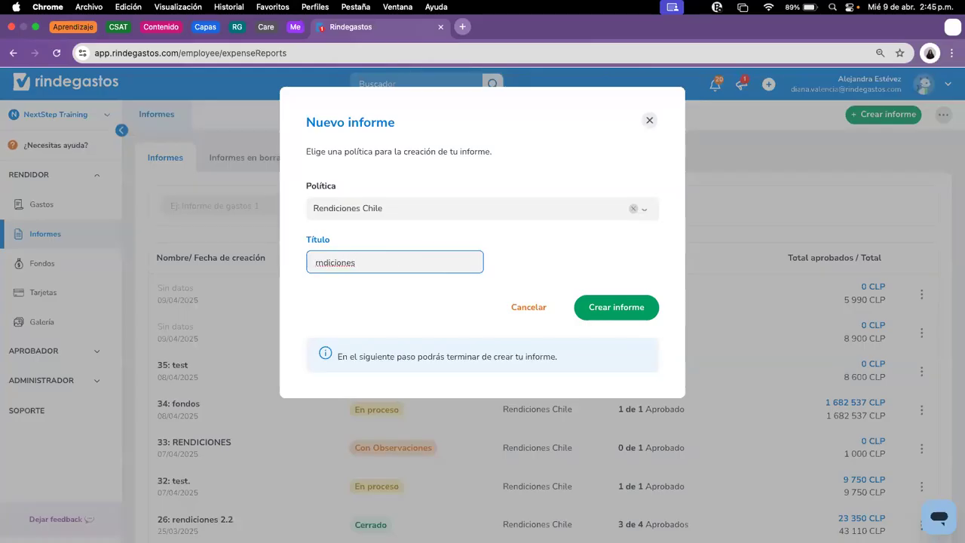
{"action": "type", "text": "206"}
{"action": "left_click", "coordinate": [319, 262]}
{"action": "type", "text": "e"}
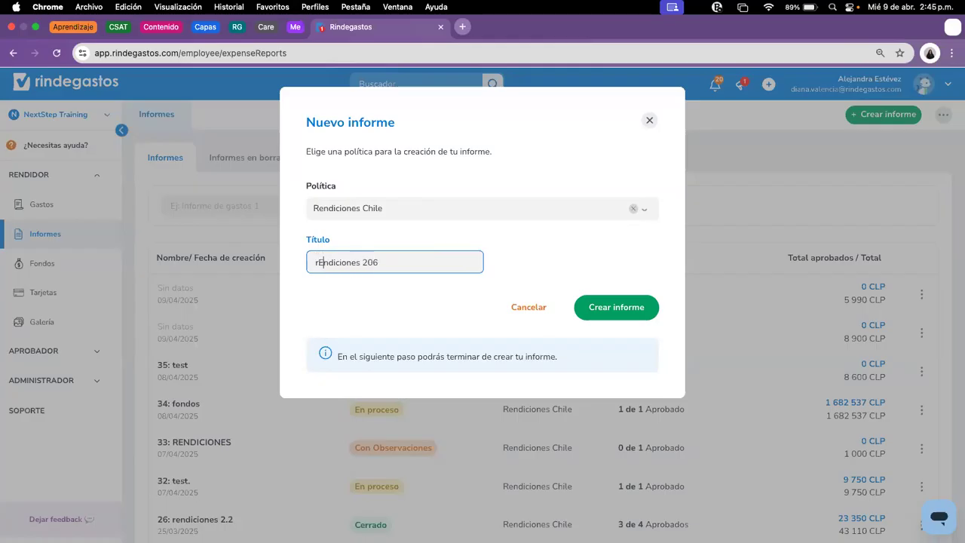
{"action": "left_click", "coordinate": [401, 261]}
{"action": "type", "text": "abril"}
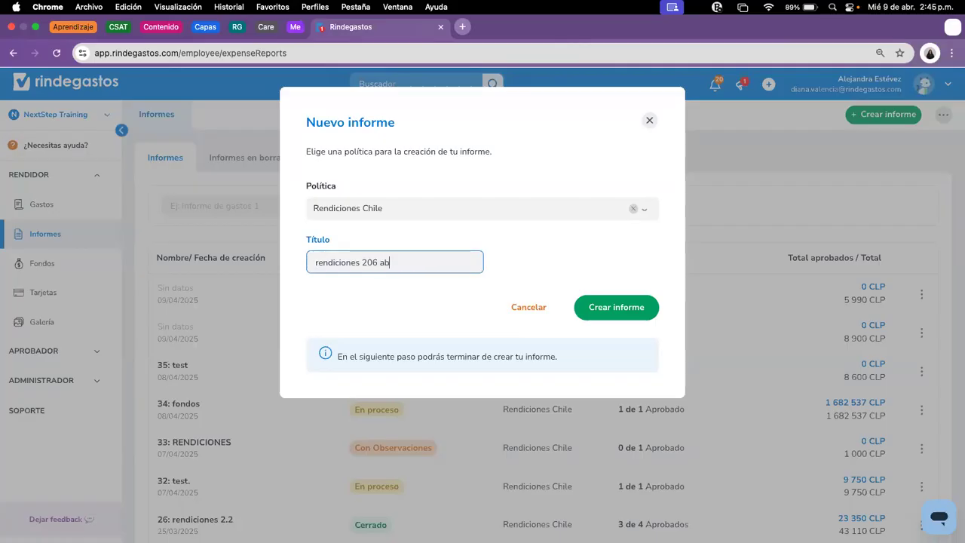
{"action": "left_click", "coordinate": [612, 305]}
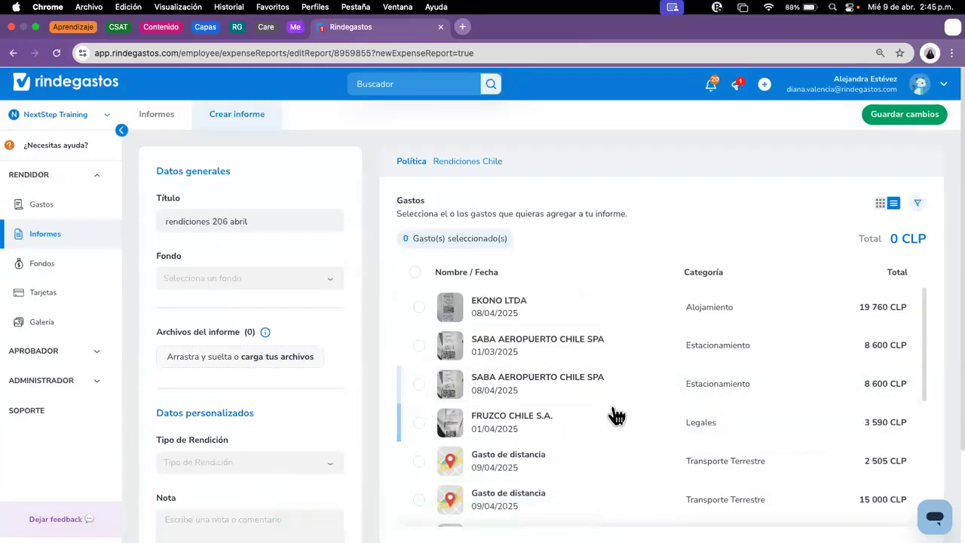
Step: Replace the title's lowercase r so it reads 'Rendiciones 206 abril'
{"action": "scroll", "coordinate": [276, 312], "scroll_direction": "down", "scroll_amount": 3}
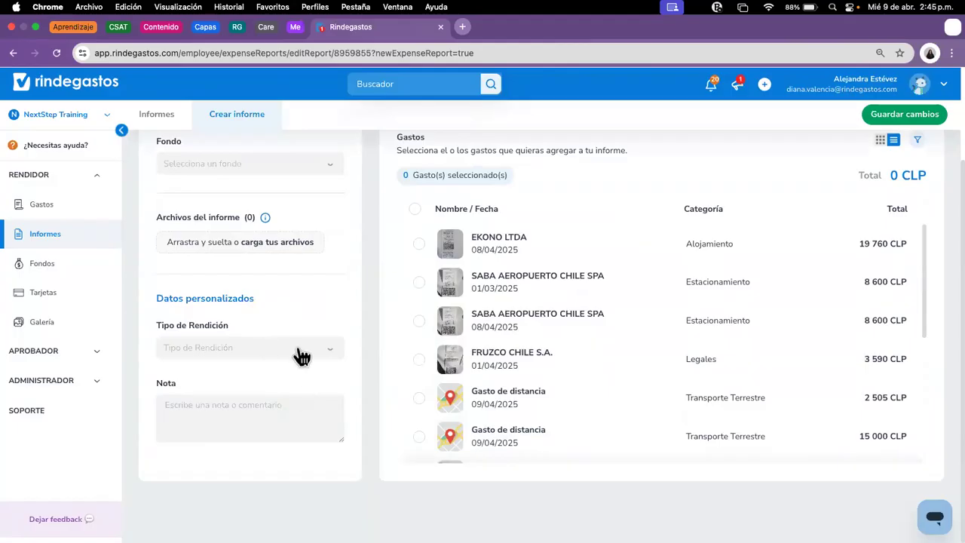
{"action": "scroll", "coordinate": [299, 354], "scroll_direction": "up", "scroll_amount": 3}
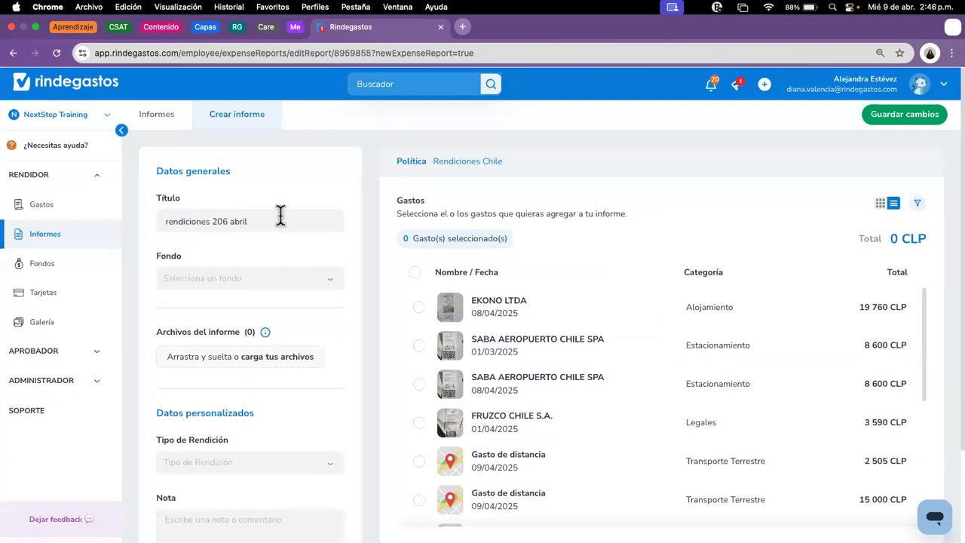
{"action": "left_click", "coordinate": [169, 215]}
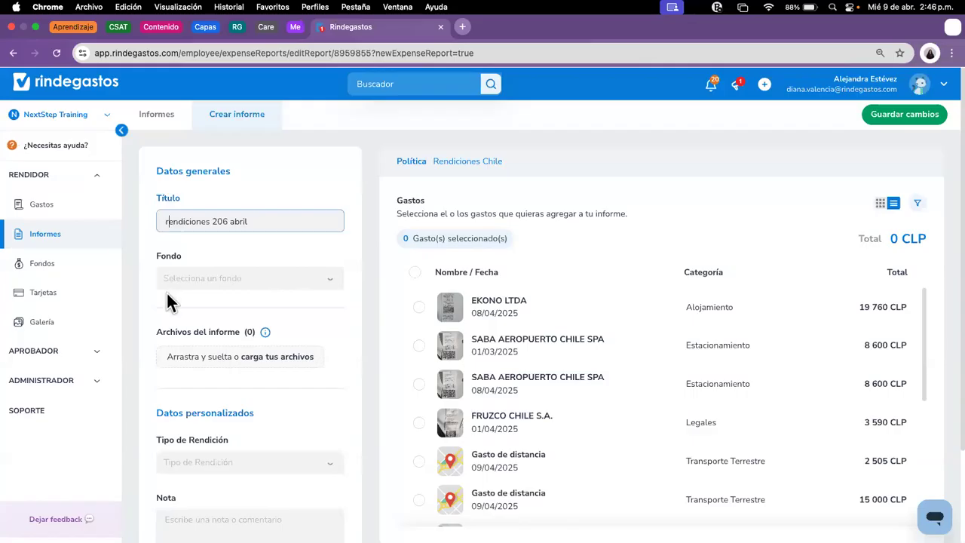
{"action": "key", "text": "BackSpace"}
{"action": "type", "text": "R"}
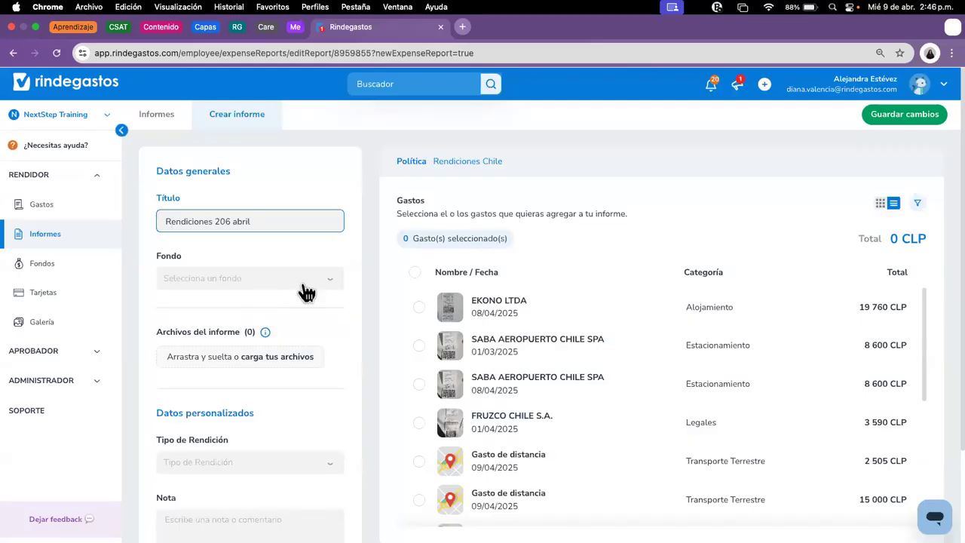
{"action": "left_click", "coordinate": [279, 279]}
Step: Add the EKONO LTDA expense, set Tipo de Rendición to Reembolso, and save the report
{"action": "scroll", "coordinate": [276, 404], "scroll_direction": "down", "scroll_amount": 1}
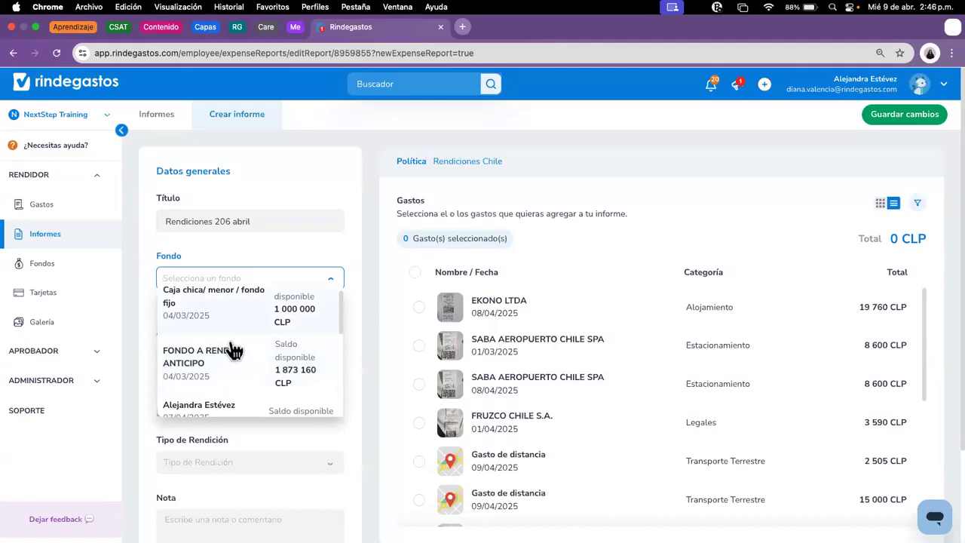
{"action": "scroll", "coordinate": [243, 362], "scroll_direction": "down", "scroll_amount": 5}
{"action": "left_click", "coordinate": [290, 464]}
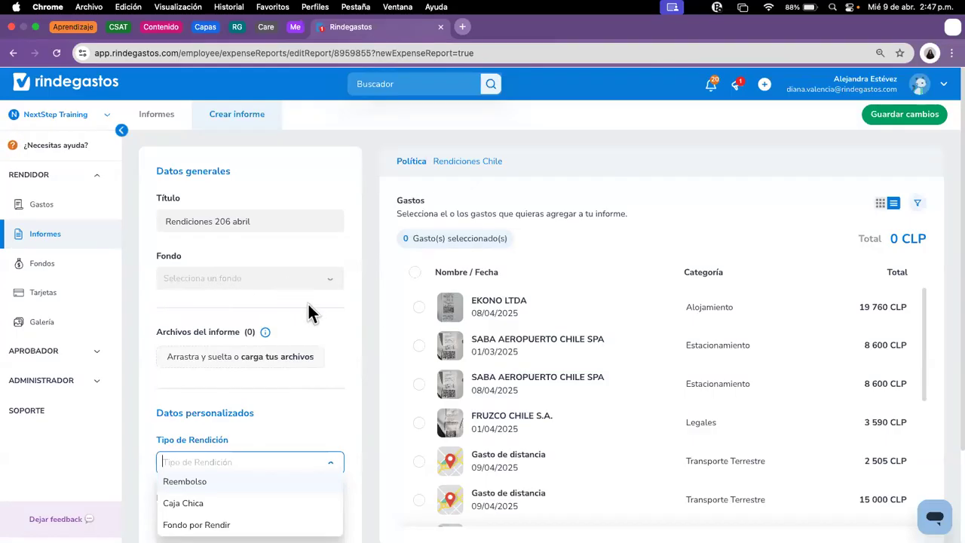
{"action": "scroll", "coordinate": [308, 301], "scroll_direction": "down", "scroll_amount": 2}
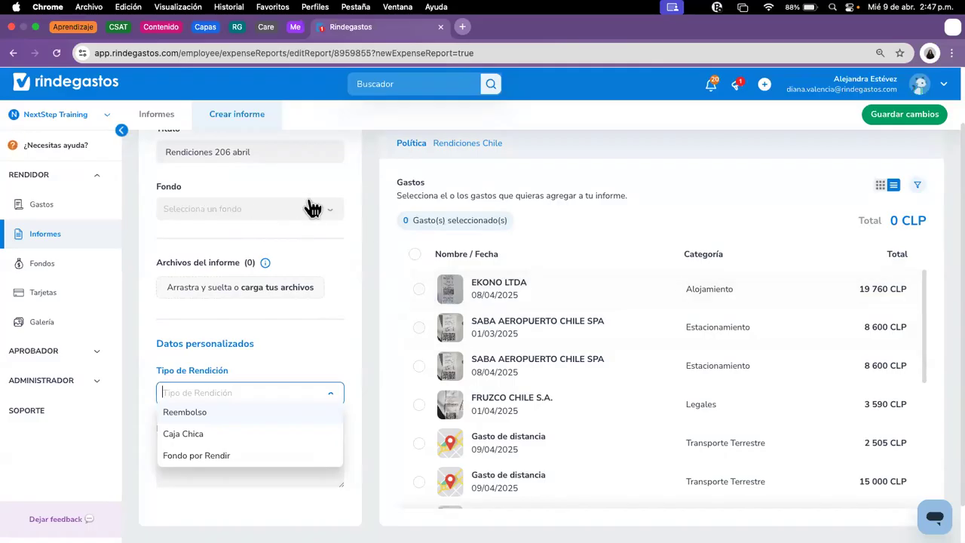
{"action": "left_click", "coordinate": [424, 293]}
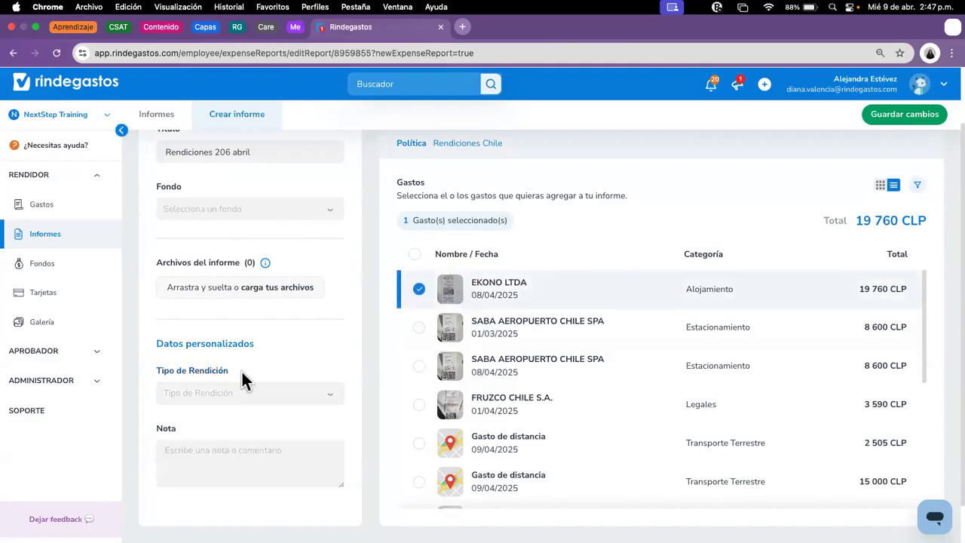
{"action": "left_click", "coordinate": [249, 396]}
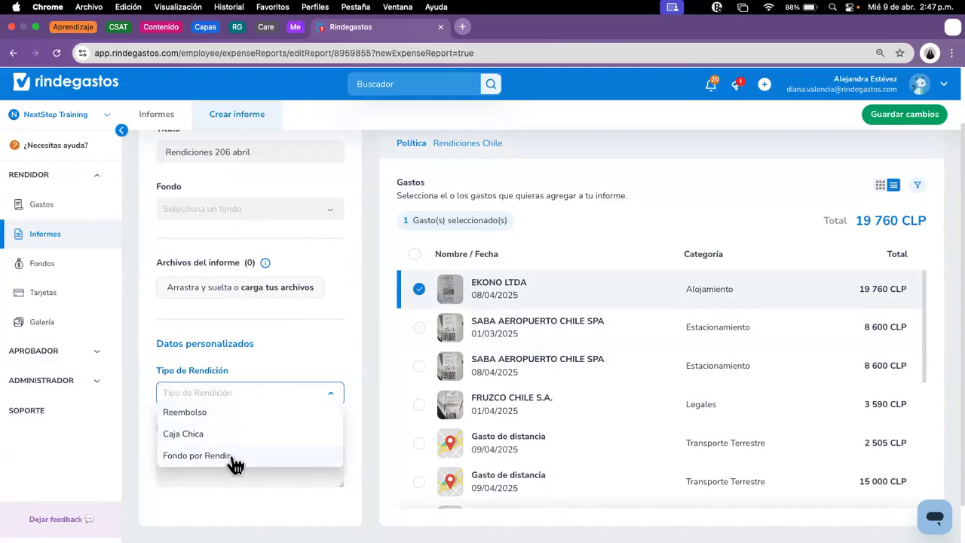
{"action": "left_click", "coordinate": [206, 416]}
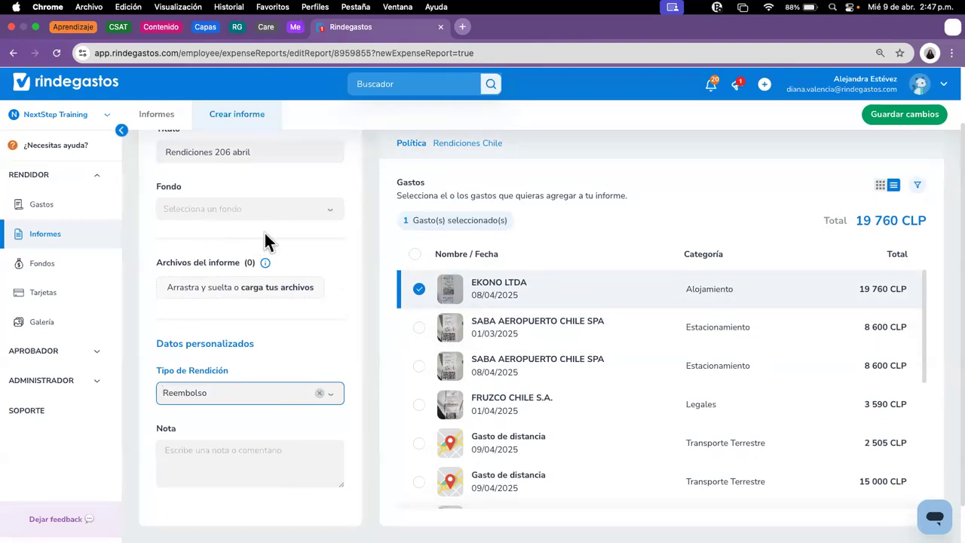
{"action": "scroll", "coordinate": [558, 362], "scroll_direction": "down", "scroll_amount": 1}
{"action": "scroll", "coordinate": [577, 346], "scroll_direction": "up", "scroll_amount": 1}
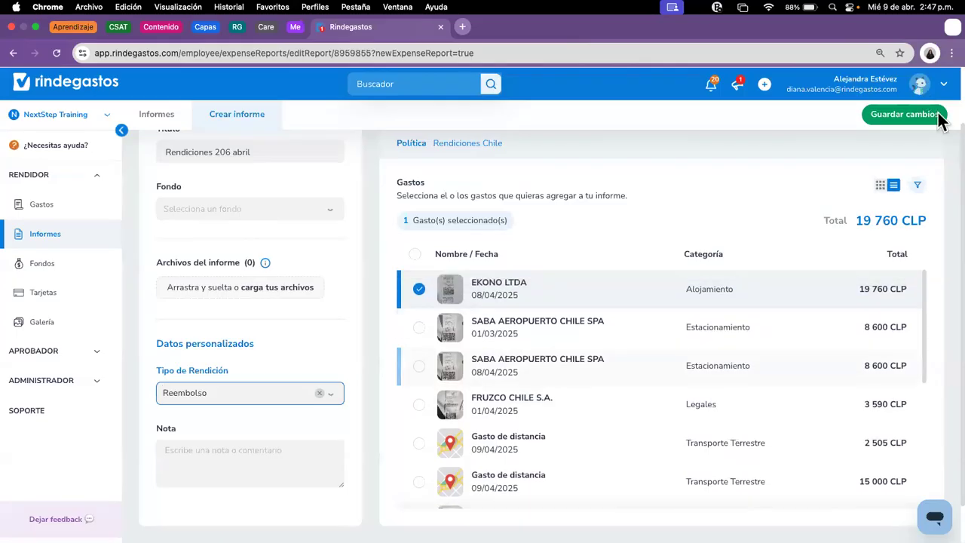
{"action": "left_click", "coordinate": [922, 119]}
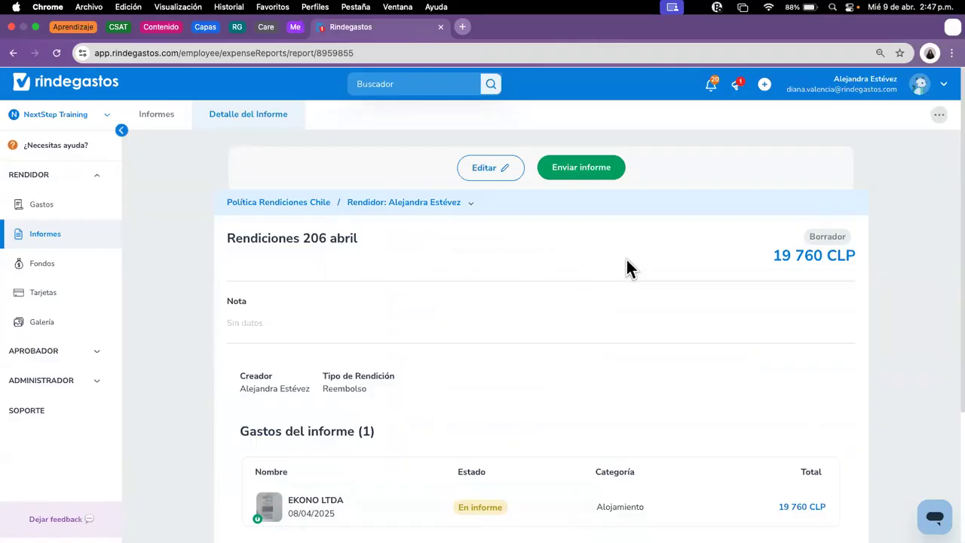
Step: Return to the Informes list to see the 19 760 CLP Rendiciones 206 abril draft
{"action": "left_click", "coordinate": [58, 233]}
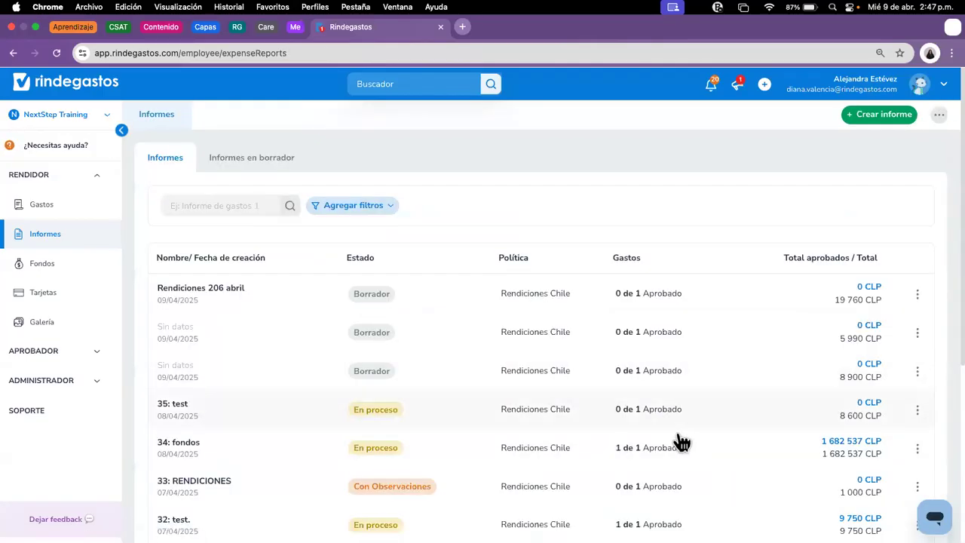
Step: Open the untitled 5 990 CLP draft report for editing and title it 'Rendiciones 4.6'
{"action": "left_click", "coordinate": [452, 343]}
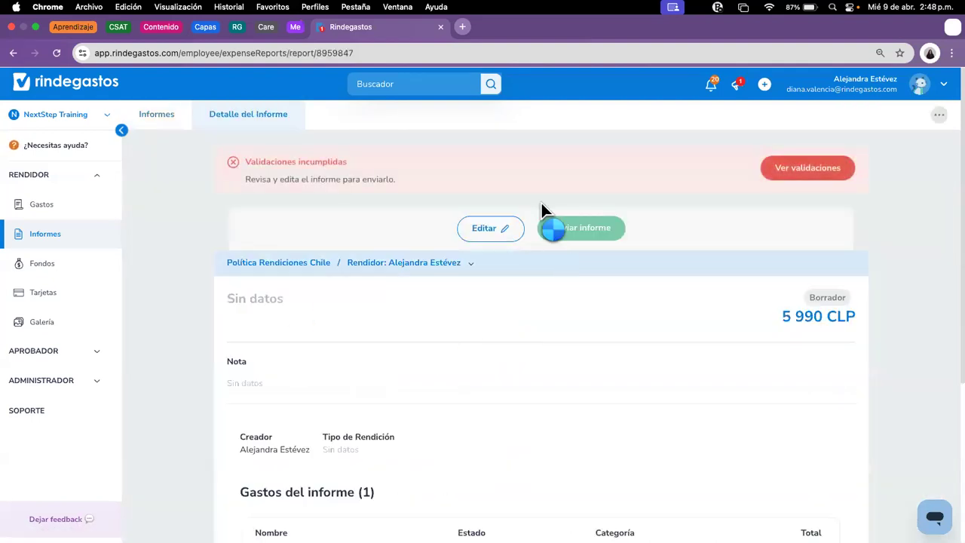
{"action": "left_click", "coordinate": [484, 234]}
{"action": "left_click", "coordinate": [288, 284]}
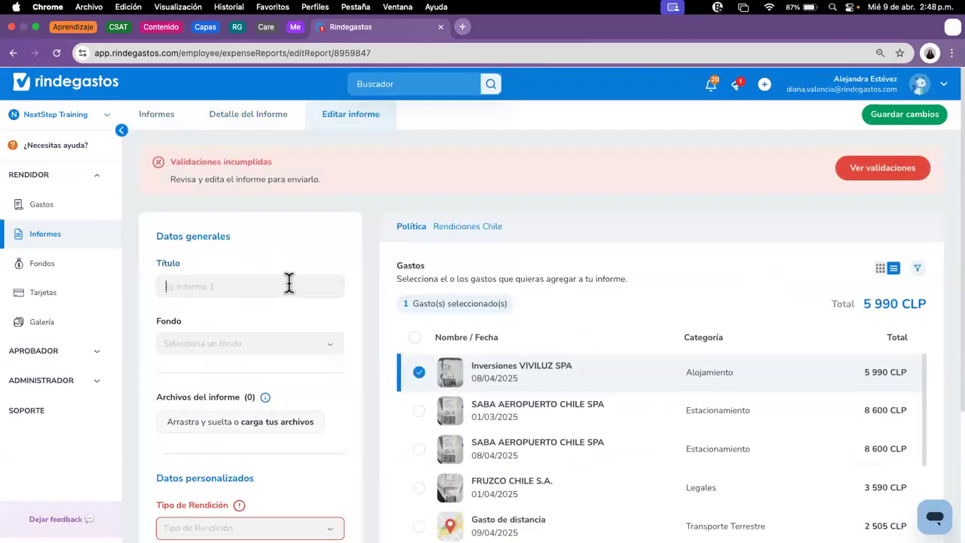
{"action": "type", "text": "Rendion"}
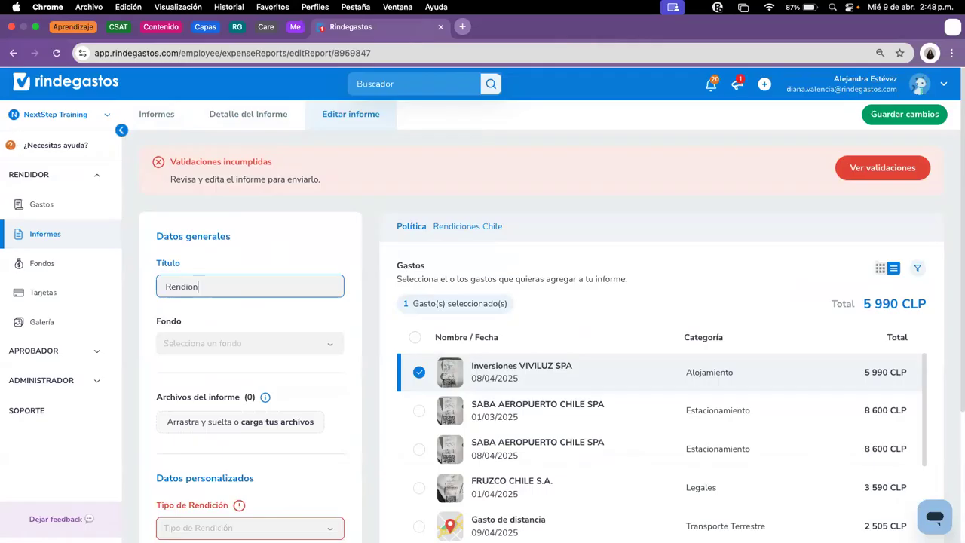
{"action": "key", "text": "BackSpace"}
{"action": "type", "text": "cio"}
{"action": "type", "text": "mes "}
{"action": "type", "text": "b"}
{"action": "type", "text": "r45"}
{"action": "left_click", "coordinate": [225, 285]}
{"action": "left_click_drag", "start_coordinate": [218, 286], "coordinate": [309, 286]}
{"action": "key", "text": "BackSpace"}
{"action": "key", "text": "BackSpace"}
{"action": "key", "text": "BackSpace"}
{"action": "key", "text": "BackSpace"}
{"action": "key", "text": "BackSpace"}
{"action": "type", "text": "nes 4.6"}
Step: Assign the Caja chica/ menor / fondo fijo fund and Caja Chica type, save, and return to Informes
{"action": "scroll", "coordinate": [310, 289], "scroll_direction": "down", "scroll_amount": 1}
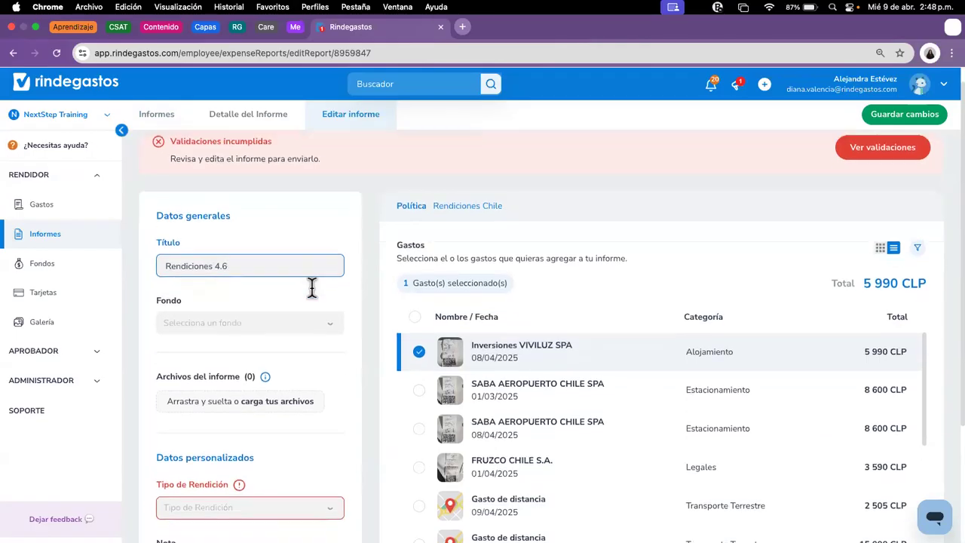
{"action": "left_click", "coordinate": [277, 326]}
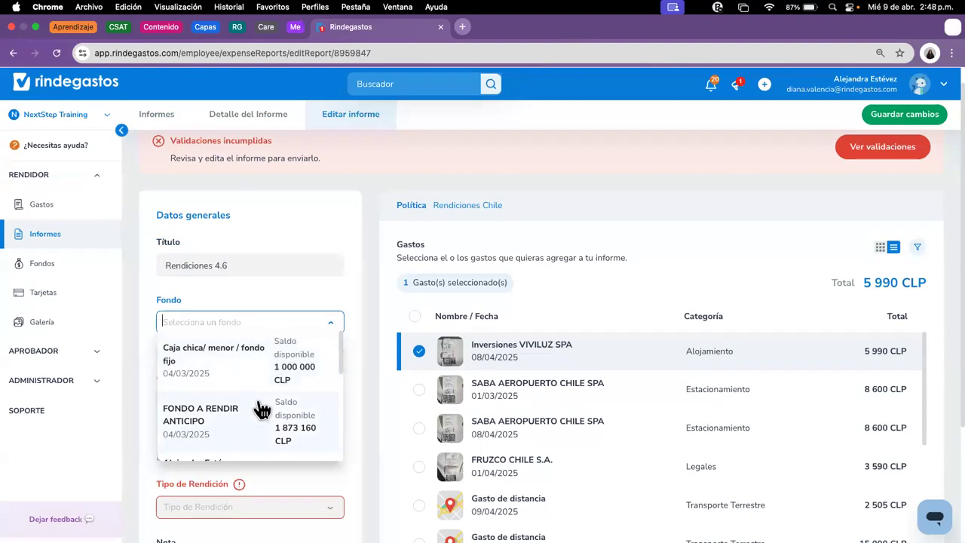
{"action": "left_click", "coordinate": [237, 372]}
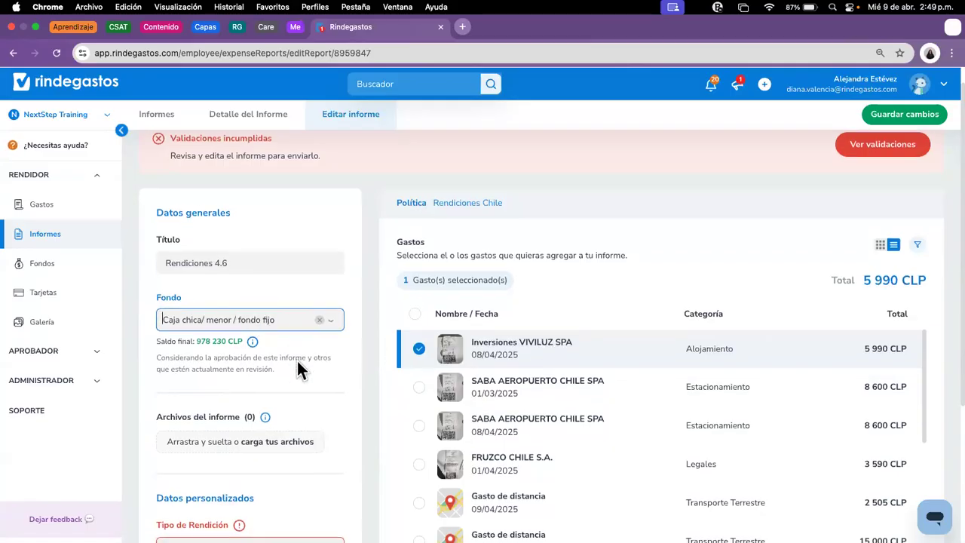
{"action": "scroll", "coordinate": [297, 360], "scroll_direction": "down", "scroll_amount": 2}
{"action": "scroll", "coordinate": [306, 333], "scroll_direction": "down", "scroll_amount": 1}
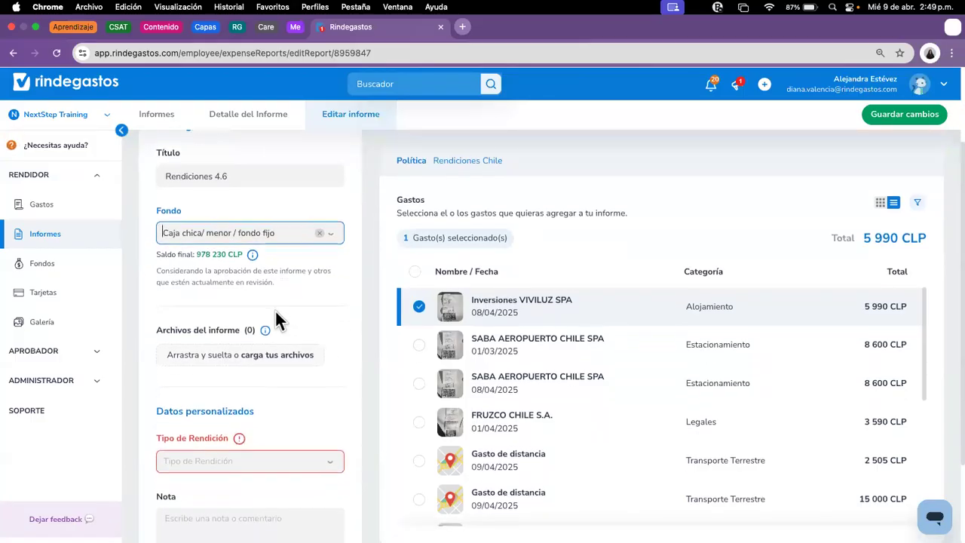
{"action": "scroll", "coordinate": [315, 395], "scroll_direction": "down", "scroll_amount": 2}
{"action": "left_click", "coordinate": [276, 377]}
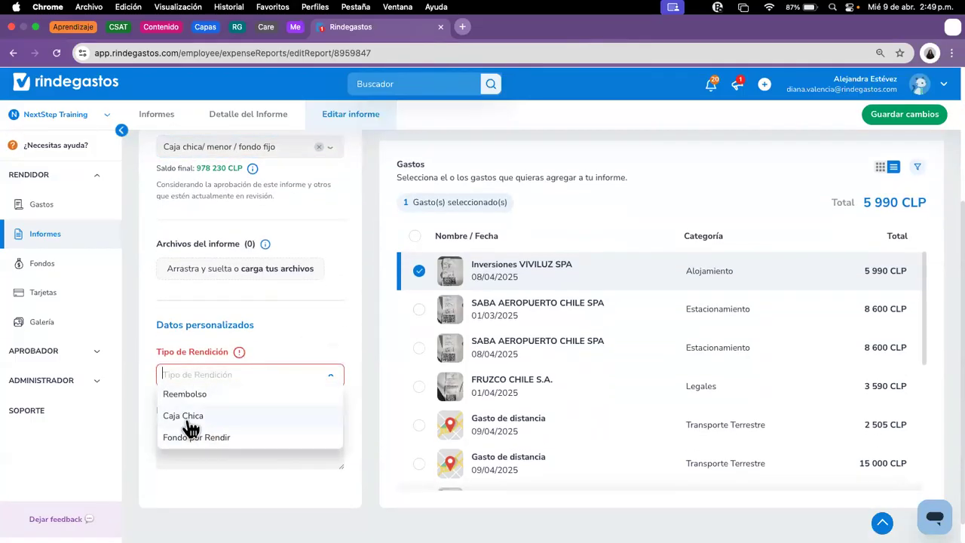
{"action": "left_click", "coordinate": [187, 418]}
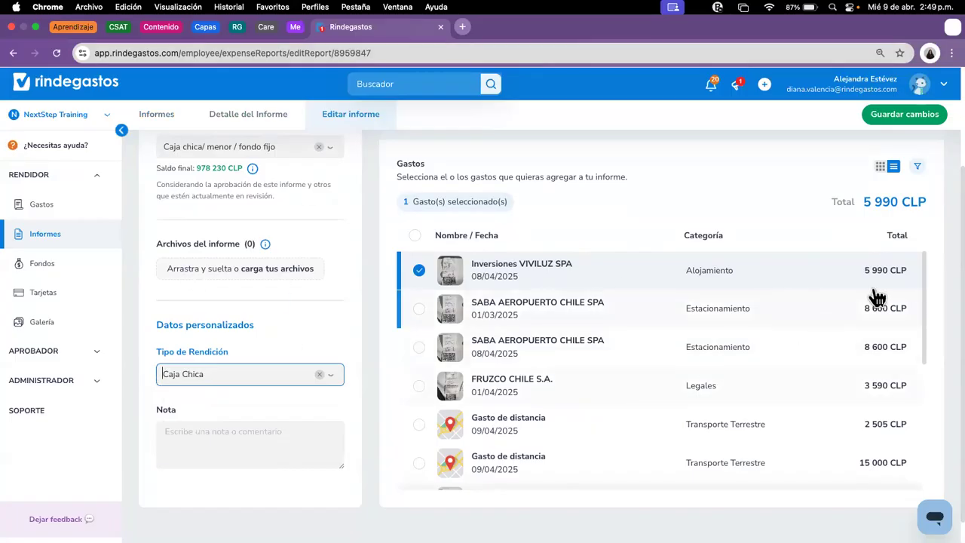
{"action": "left_click", "coordinate": [904, 121]}
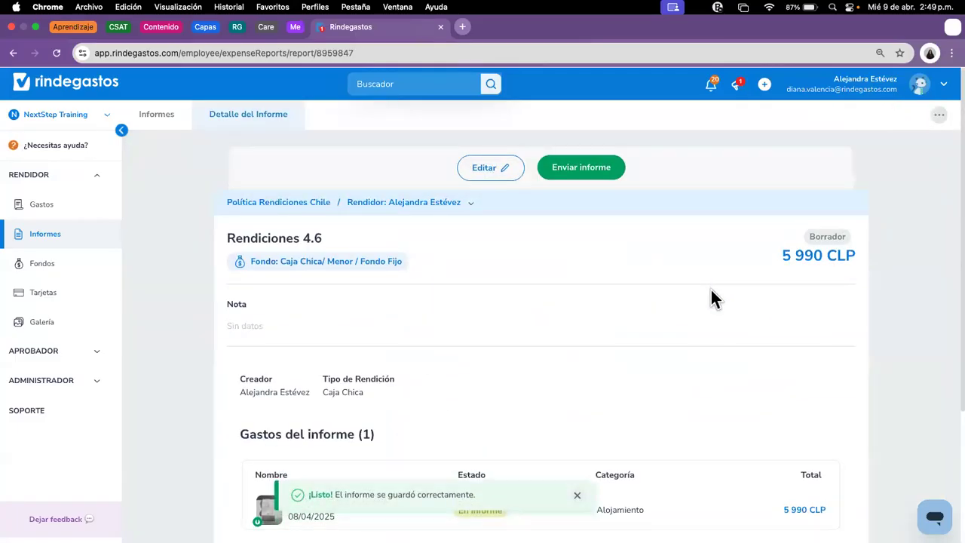
{"action": "left_click", "coordinate": [47, 236]}
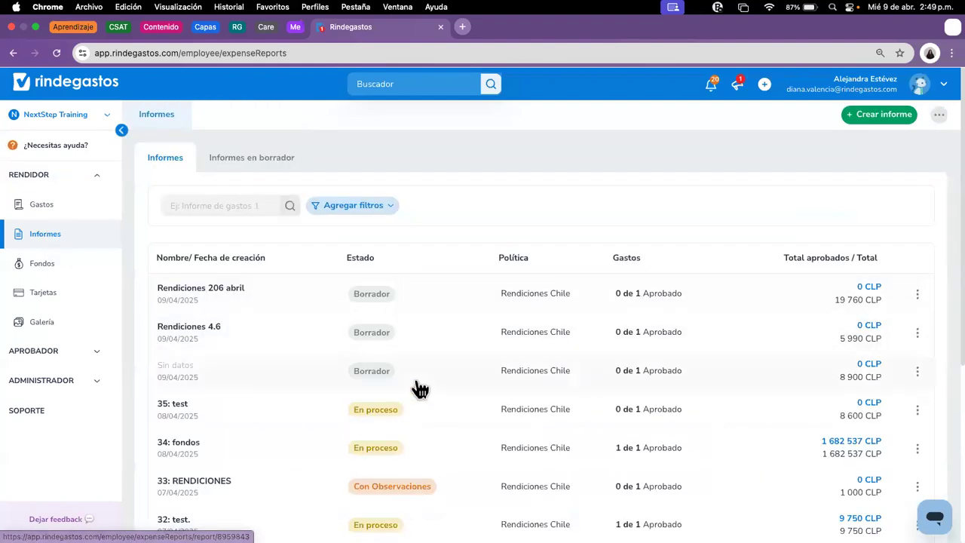
Step: Edit the untitled 8 900 CLP PEAJE MAIPU draft report and title it 'Rendiciones 3.0'
{"action": "left_click", "coordinate": [412, 371]}
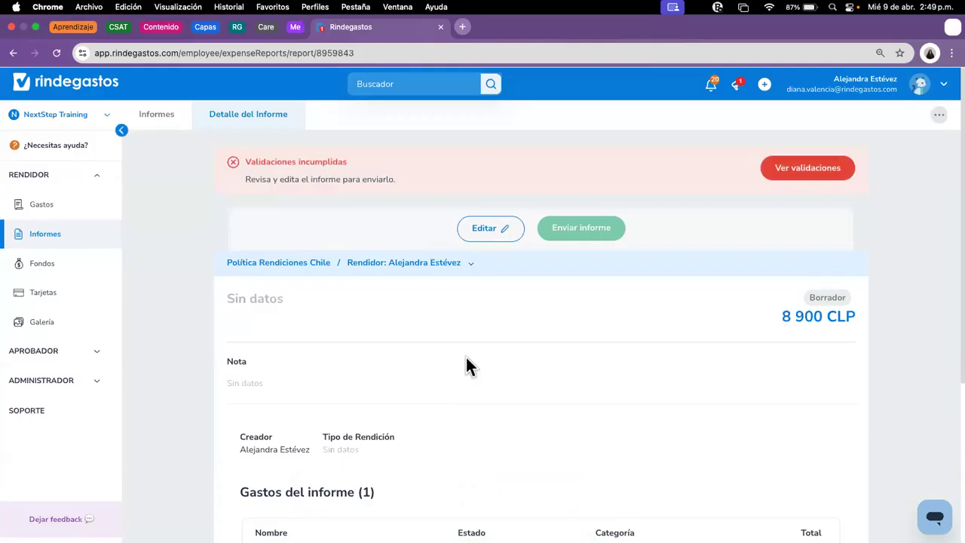
{"action": "left_click", "coordinate": [488, 228]}
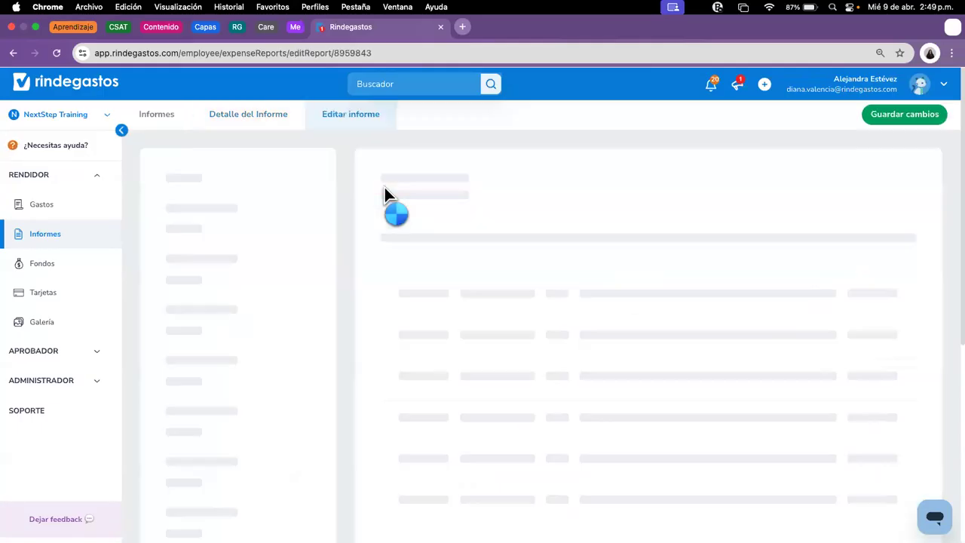
{"action": "scroll", "coordinate": [528, 302], "scroll_direction": "down", "scroll_amount": 2}
{"action": "left_click", "coordinate": [269, 219]}
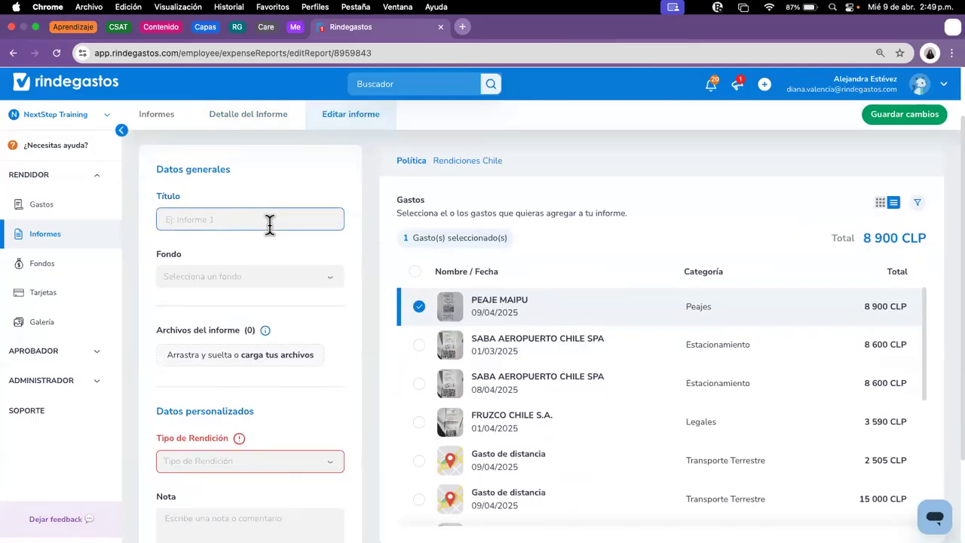
{"action": "type", "text": "Rendion"}
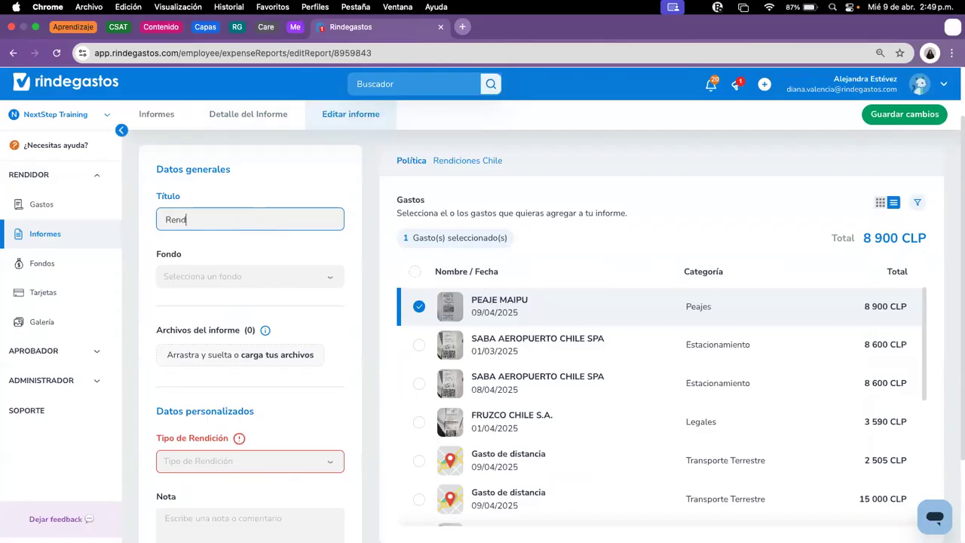
{"action": "key", "text": "BackSpace"}
{"action": "key", "text": "BackSpace"}
{"action": "type", "text": "ciones 3.0"}
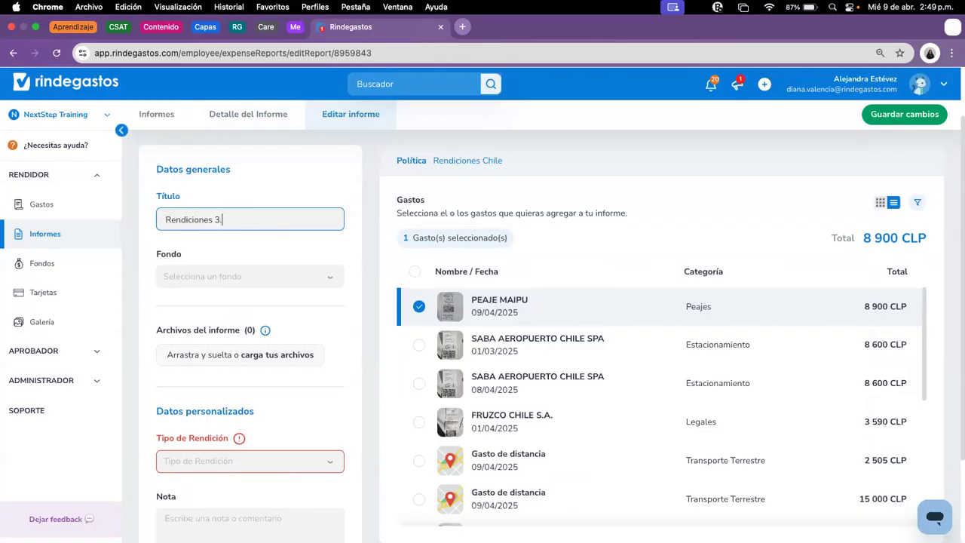
{"action": "left_click", "coordinate": [308, 291]}
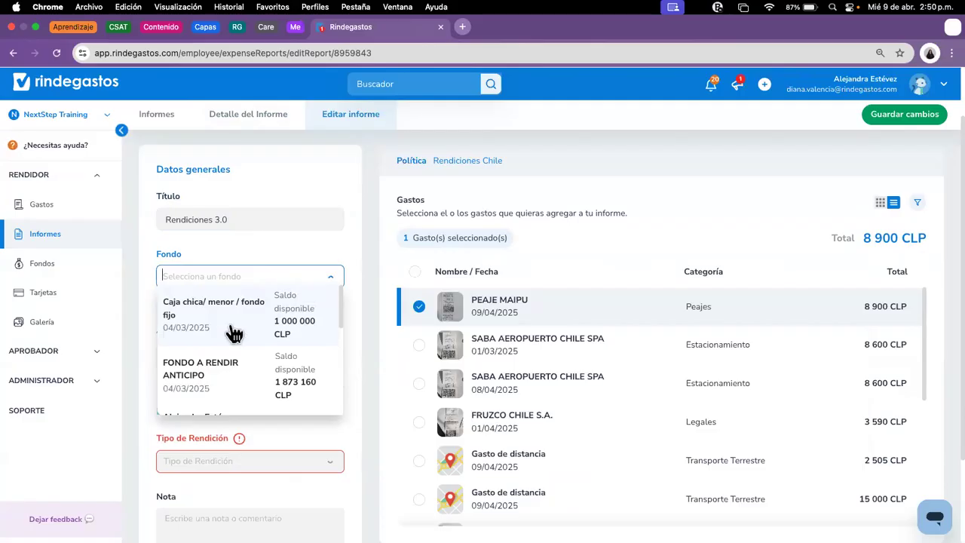
{"action": "scroll", "coordinate": [288, 346], "scroll_direction": "down", "scroll_amount": 2}
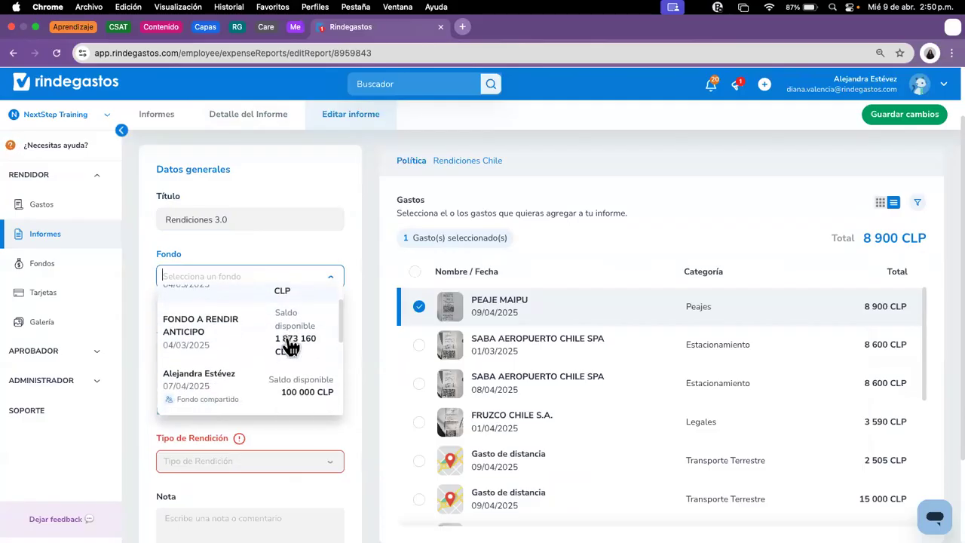
{"action": "scroll", "coordinate": [282, 350], "scroll_direction": "down", "scroll_amount": 2}
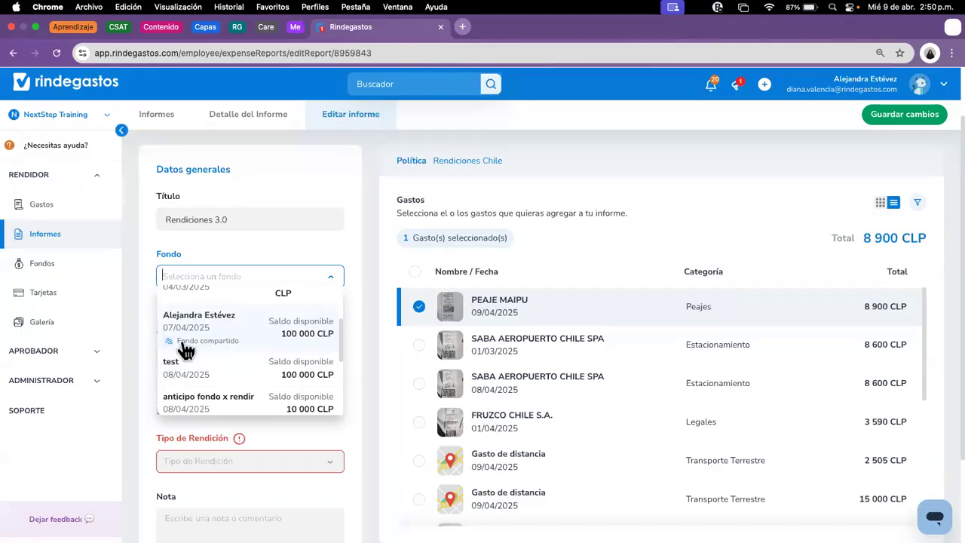
Step: Assign the shared fund to Rendiciones 3.0 and set Tipo de Rendición to Fondo por Rendir
{"action": "left_click", "coordinate": [226, 343]}
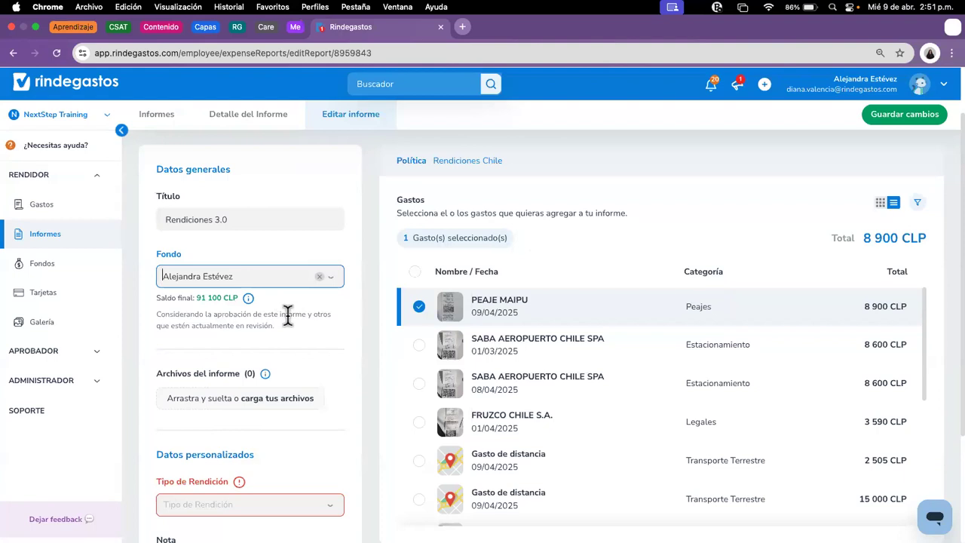
{"action": "scroll", "coordinate": [289, 347], "scroll_direction": "down", "scroll_amount": 1}
{"action": "scroll", "coordinate": [290, 348], "scroll_direction": "down", "scroll_amount": 2}
{"action": "left_click", "coordinate": [296, 469]}
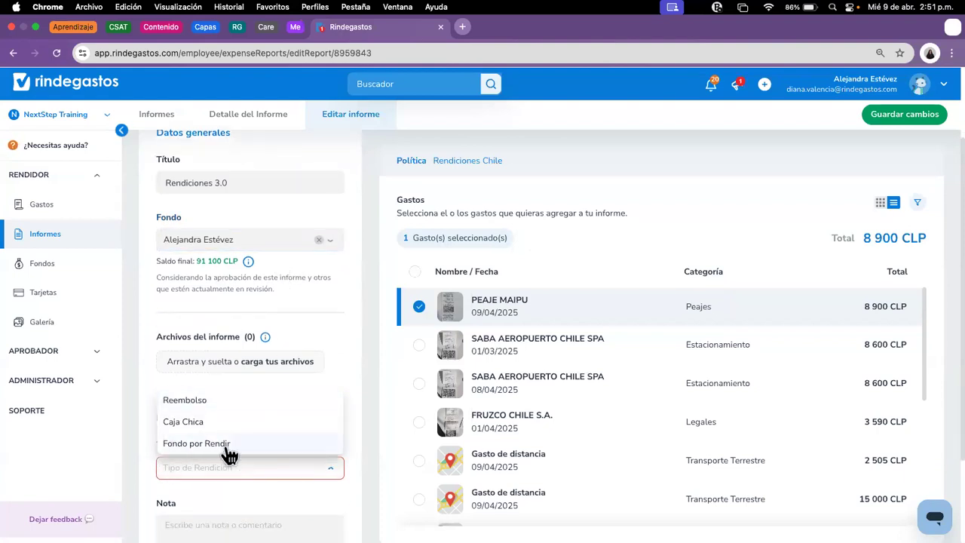
{"action": "left_click", "coordinate": [185, 446]}
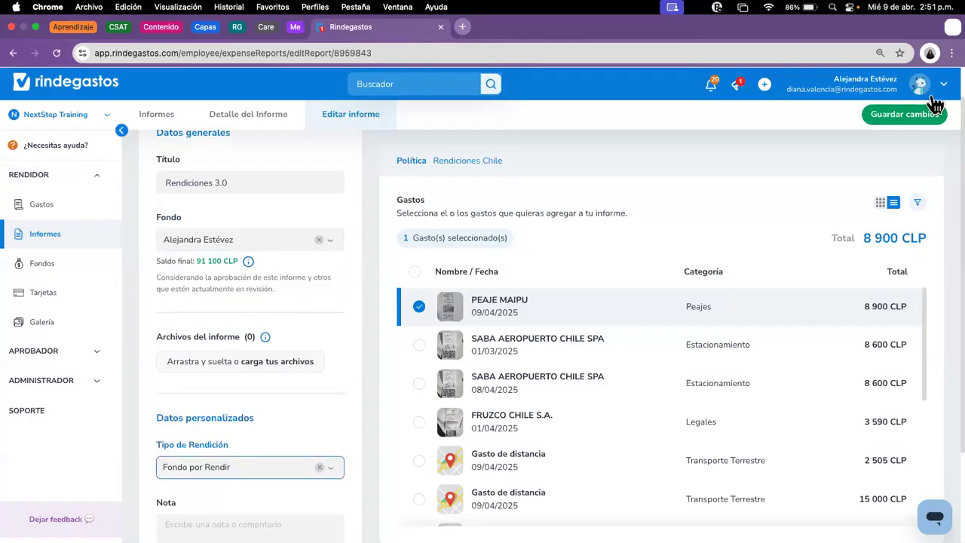
Step: Save the report changes and go back to the Informes list
{"action": "left_click", "coordinate": [910, 114]}
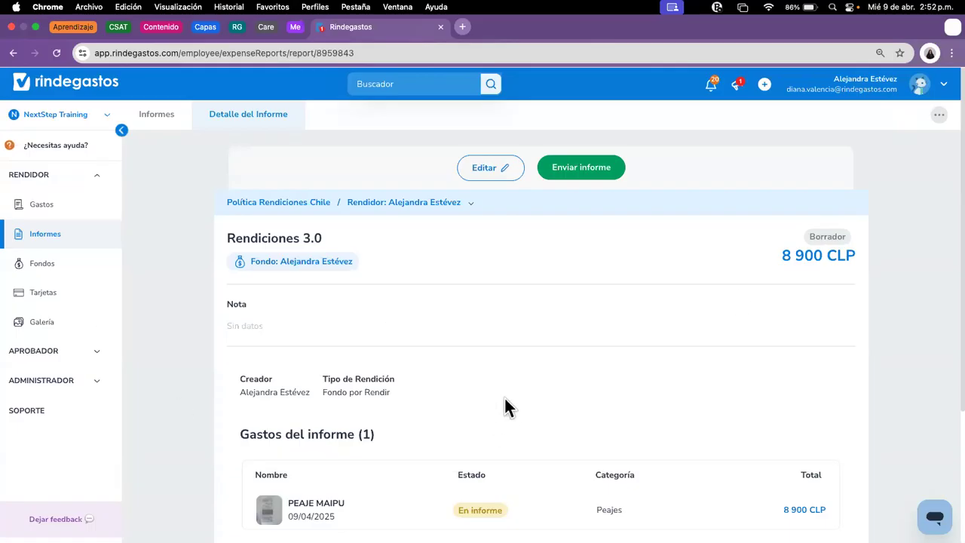
{"action": "scroll", "coordinate": [505, 400], "scroll_direction": "down", "scroll_amount": 2}
{"action": "left_click", "coordinate": [68, 232]}
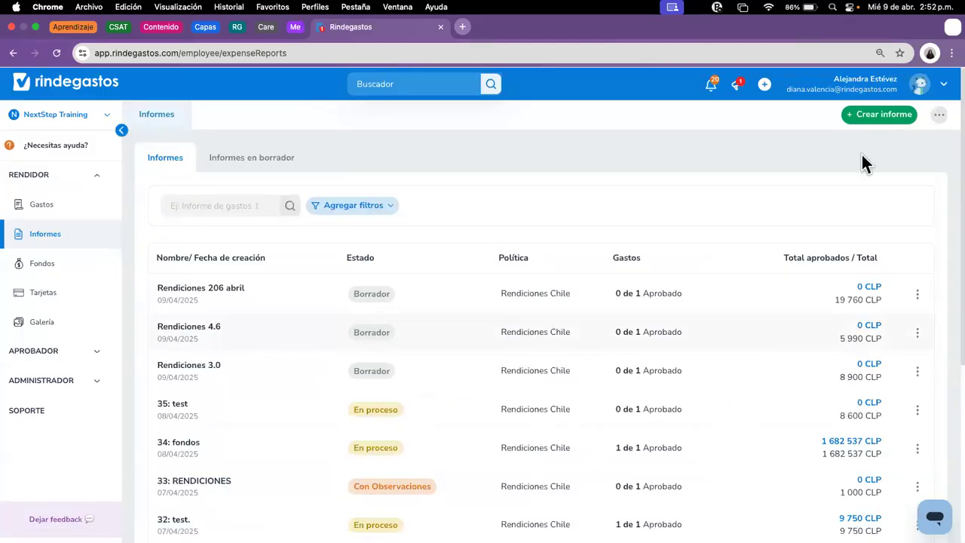
Step: Create a Rendiciones Chile report titled 'rendiciones 2.0', correcting a mistyped 1600 first
{"action": "left_click", "coordinate": [867, 118]}
{"action": "left_click", "coordinate": [403, 209]}
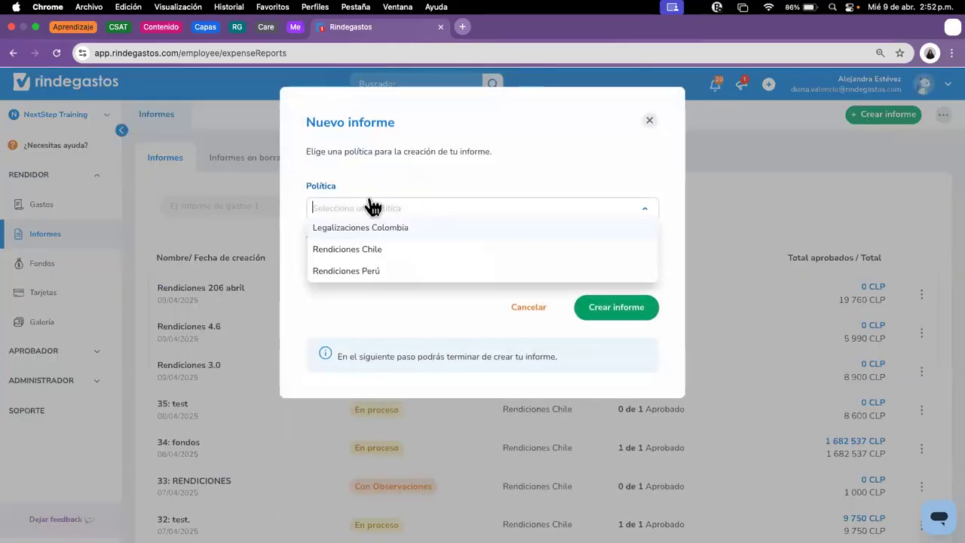
{"action": "left_click", "coordinate": [377, 250]}
{"action": "left_click", "coordinate": [410, 261]}
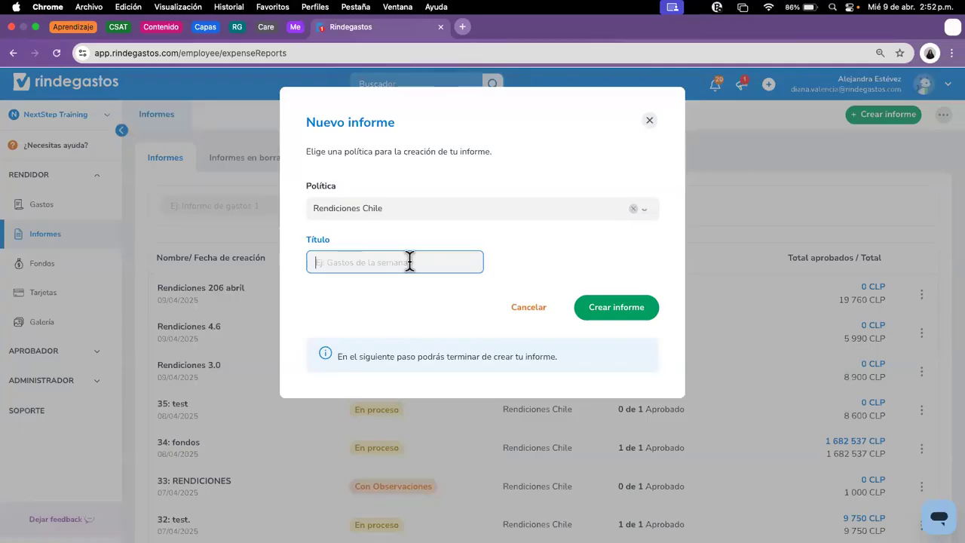
{"action": "type", "text": "rendicione"}
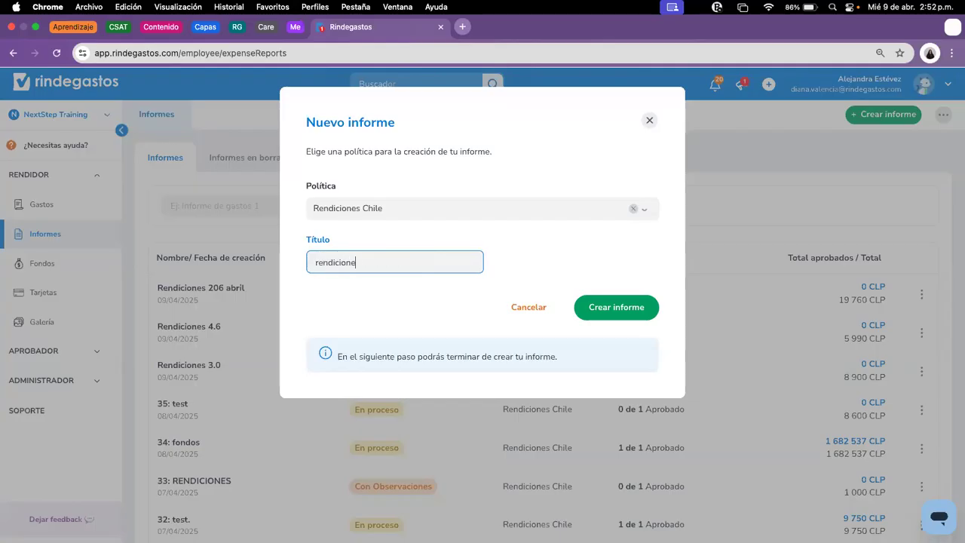
{"action": "type", "text": "s 2.0"}
{"action": "left_click", "coordinate": [629, 309]}
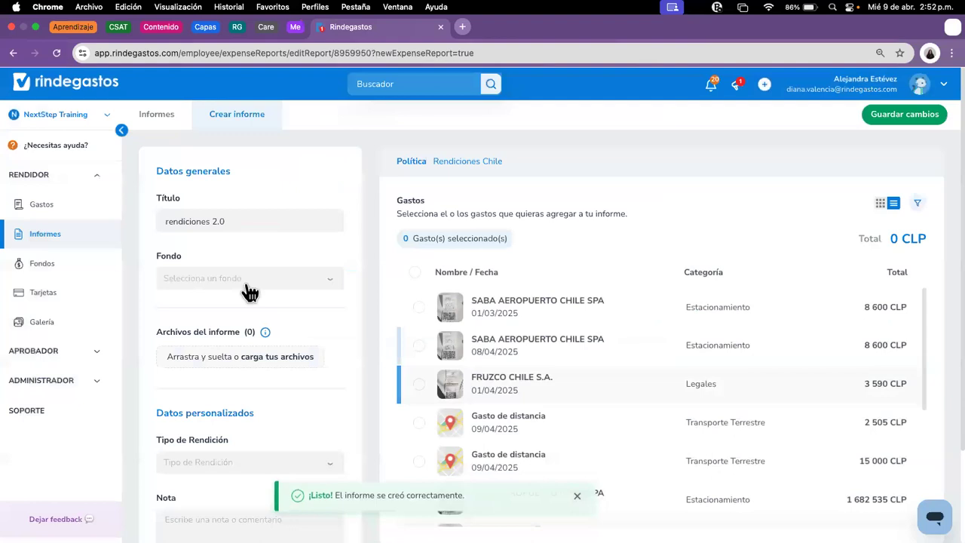
Step: Assign the FONDO A RENDIR ANTICIPO fund to rendiciones 2.0
{"action": "left_click", "coordinate": [248, 285]}
{"action": "scroll", "coordinate": [266, 347], "scroll_direction": "down", "scroll_amount": 5}
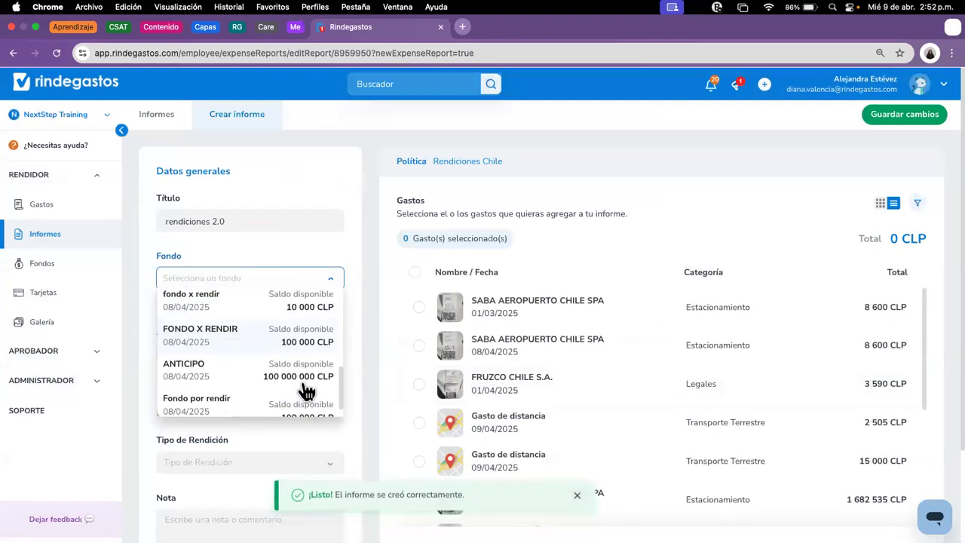
{"action": "scroll", "coordinate": [249, 324], "scroll_direction": "down", "scroll_amount": 3}
{"action": "scroll", "coordinate": [259, 260], "scroll_direction": "up", "scroll_amount": 5}
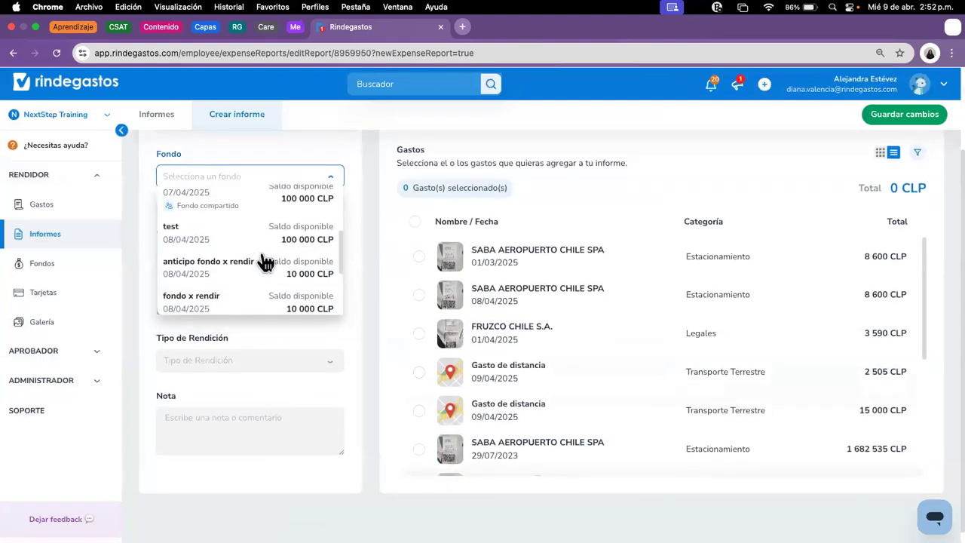
{"action": "scroll", "coordinate": [265, 261], "scroll_direction": "up", "scroll_amount": 1}
{"action": "left_click", "coordinate": [241, 255]}
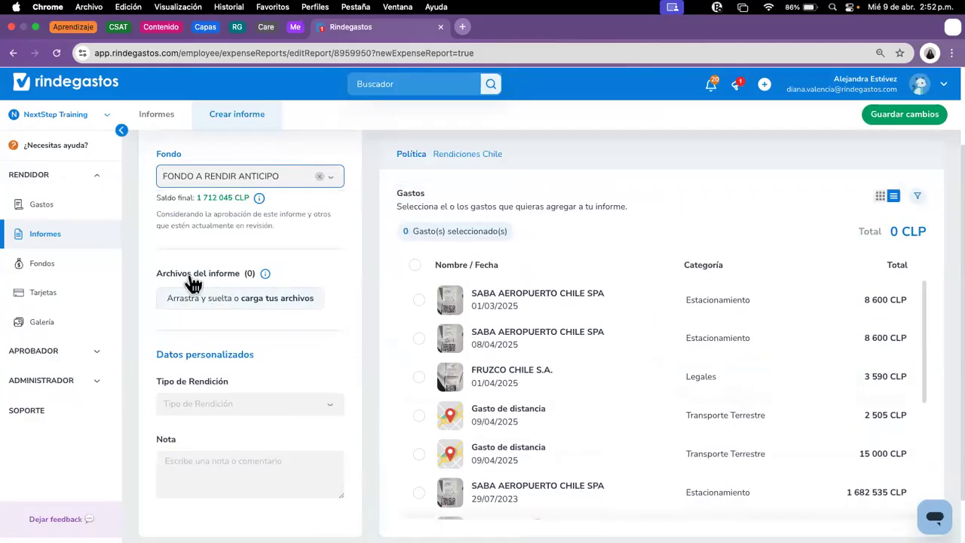
Step: Add all 12 available expenses to the report
{"action": "mouse_move", "coordinate": [259, 225]}
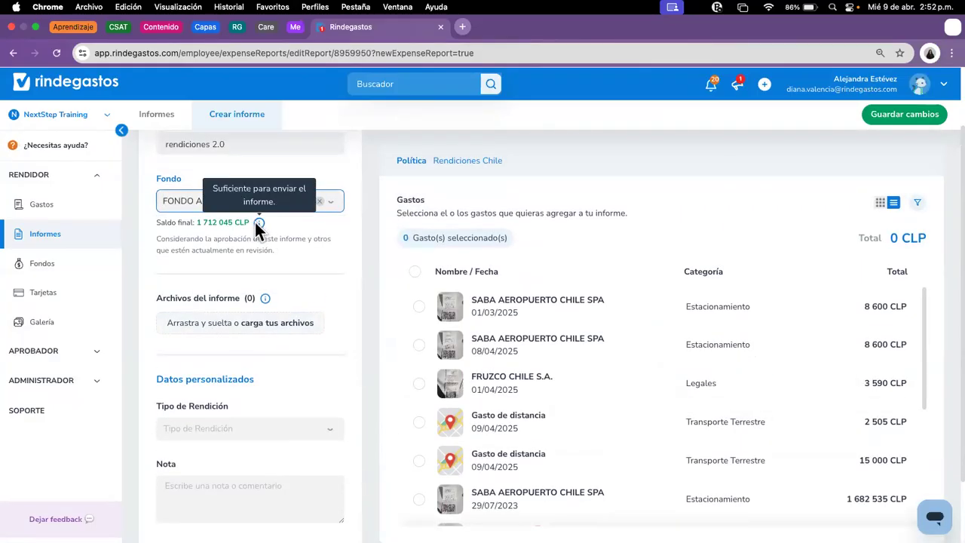
{"action": "left_click", "coordinate": [422, 500]}
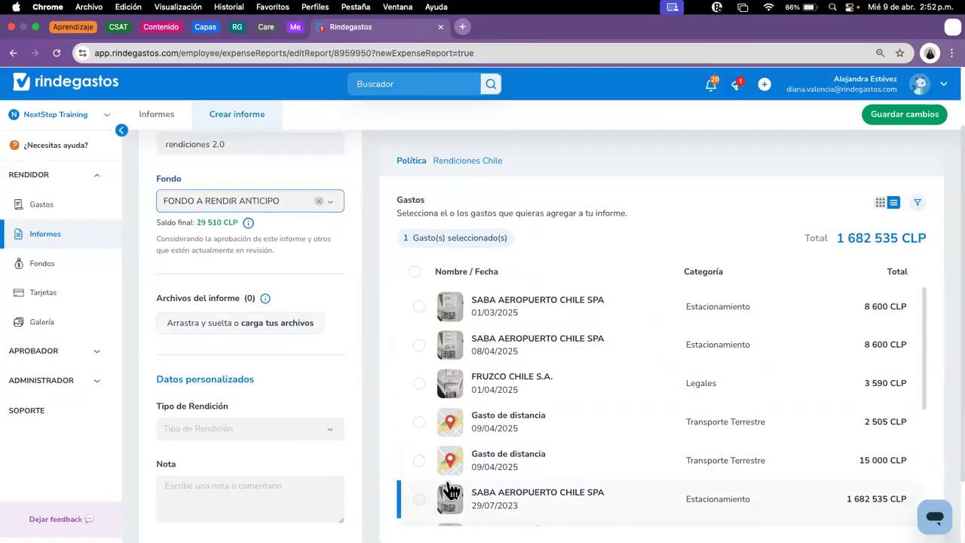
{"action": "left_click", "coordinate": [419, 461]}
{"action": "left_click", "coordinate": [420, 422]}
{"action": "left_click", "coordinate": [419, 384]}
{"action": "left_click", "coordinate": [419, 345]}
{"action": "left_click", "coordinate": [420, 307]}
{"action": "left_click", "coordinate": [415, 272]}
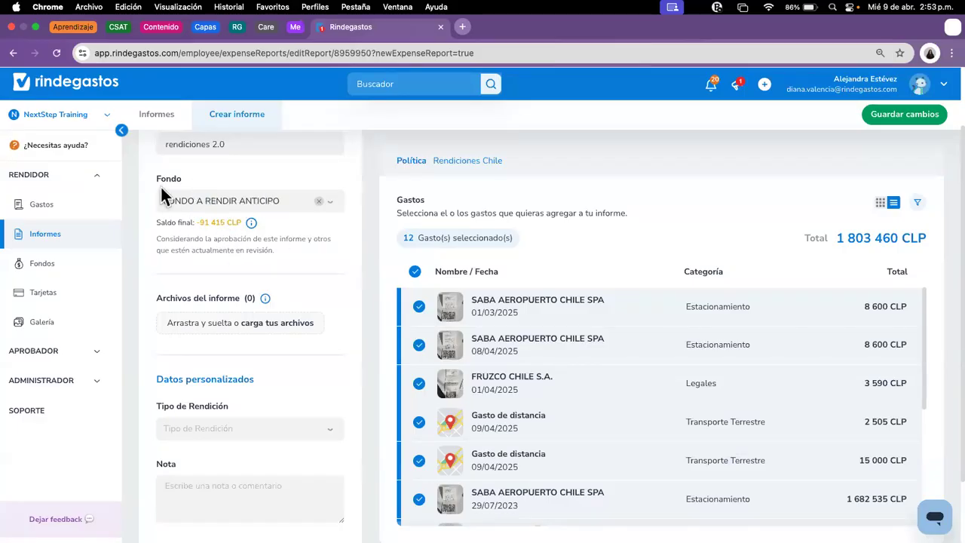
Step: Set Tipo de Rendición to Fondo por Rendir and save the report
{"action": "mouse_move", "coordinate": [251, 230]}
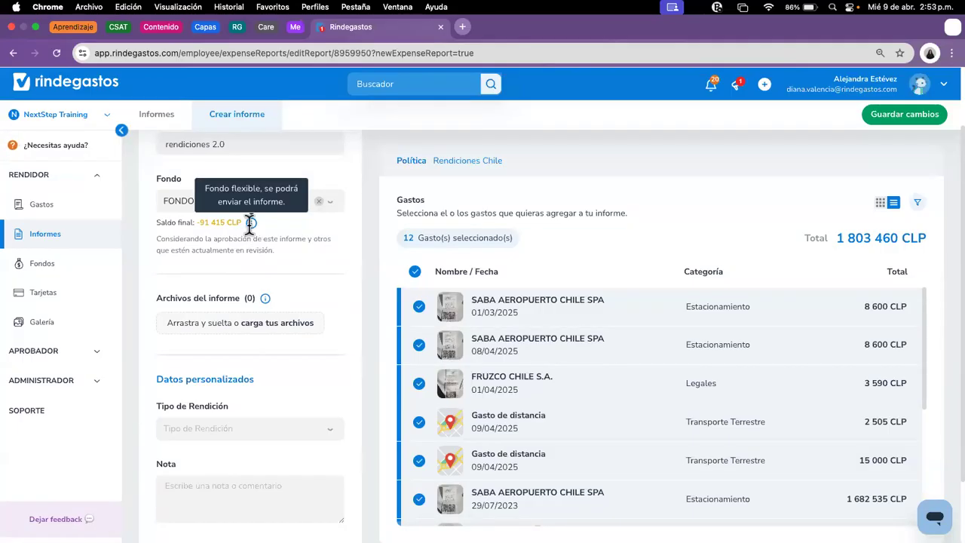
{"action": "left_click", "coordinate": [295, 428]}
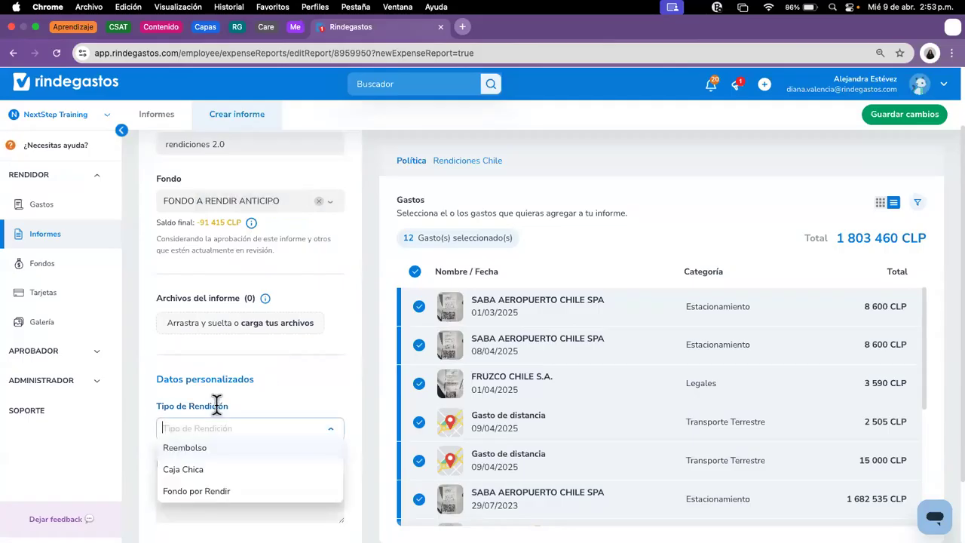
{"action": "left_click", "coordinate": [233, 491]}
{"action": "left_click", "coordinate": [892, 125]}
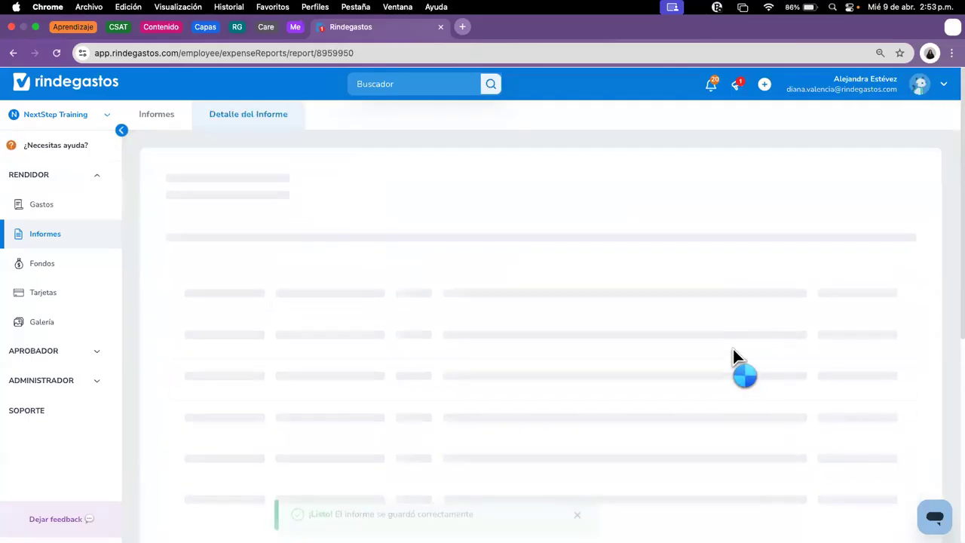
Step: Send rendiciones 2.0 for approval with Cambiar flujo de revisión on and REM selected
{"action": "left_click", "coordinate": [596, 170]}
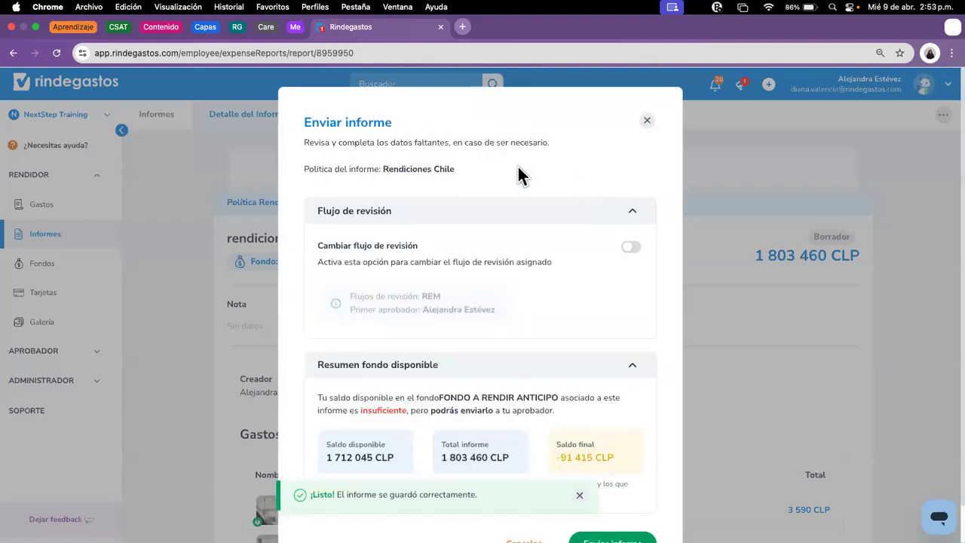
{"action": "scroll", "coordinate": [625, 274], "scroll_direction": "down", "scroll_amount": 1}
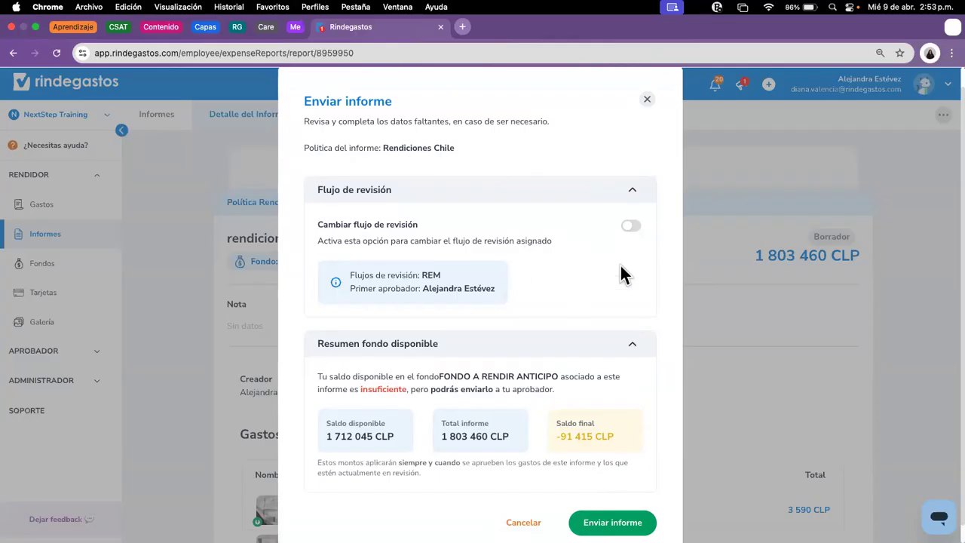
{"action": "left_click", "coordinate": [629, 227]}
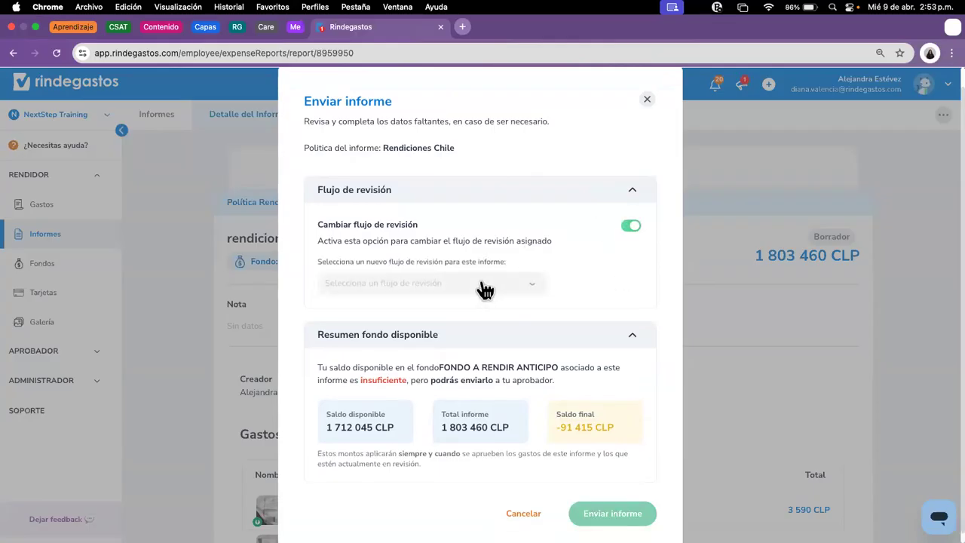
{"action": "left_click", "coordinate": [483, 285]}
{"action": "left_click", "coordinate": [373, 325]}
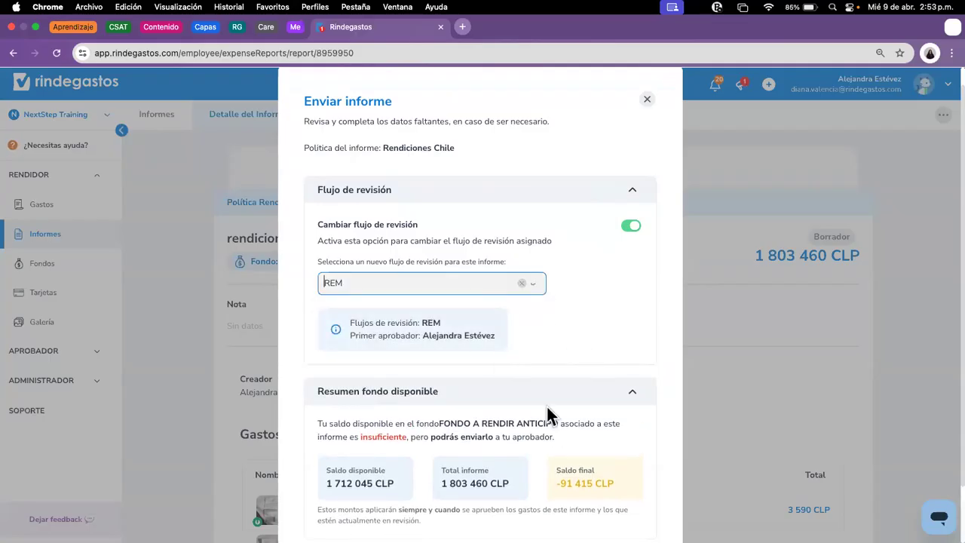
{"action": "scroll", "coordinate": [539, 349], "scroll_direction": "down", "scroll_amount": 1}
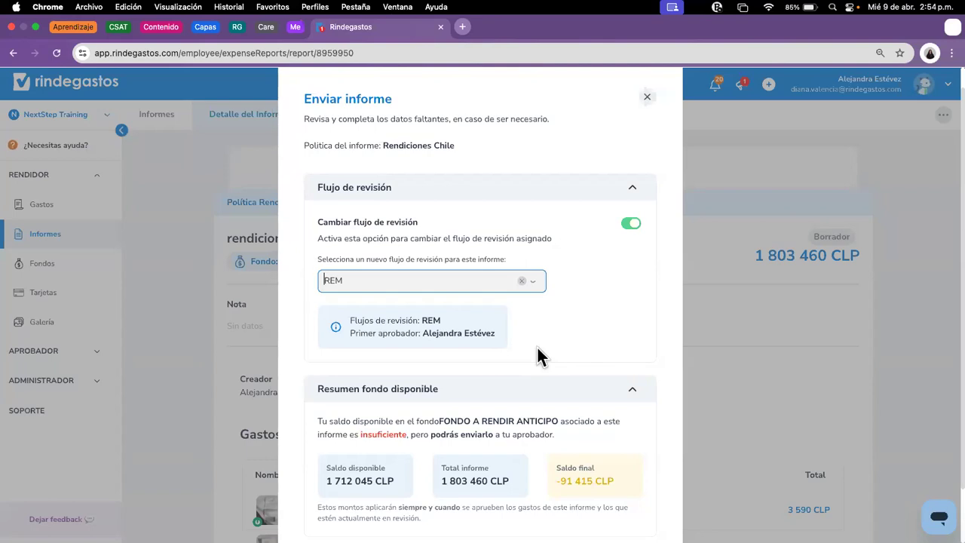
{"action": "left_click", "coordinate": [475, 288]}
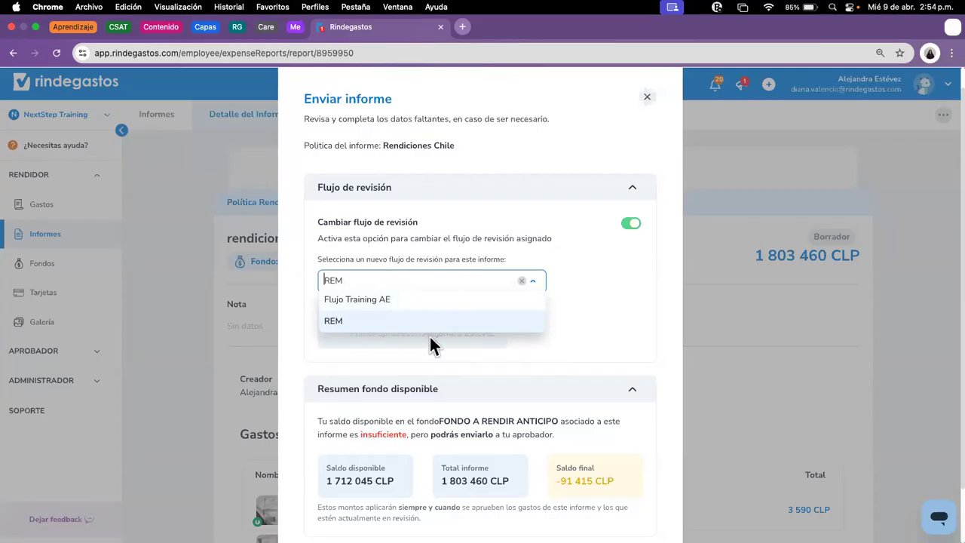
{"action": "left_click", "coordinate": [540, 325]}
{"action": "scroll", "coordinate": [667, 372], "scroll_direction": "down", "scroll_amount": 2}
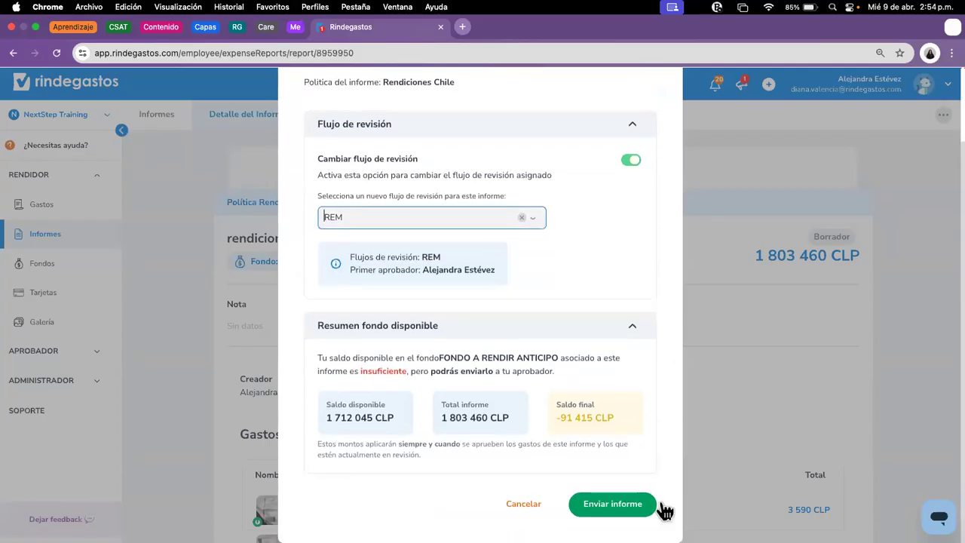
{"action": "left_click", "coordinate": [612, 504]}
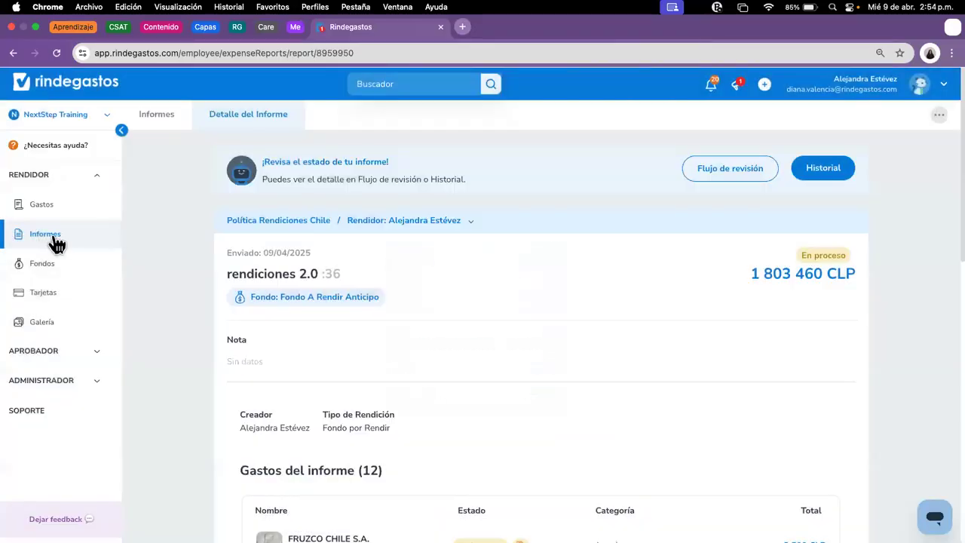
Step: Send the Rendiciones 206 abril draft for approval using the Flujo Training AE review flow
{"action": "left_click", "coordinate": [72, 243]}
{"action": "left_click", "coordinate": [777, 332]}
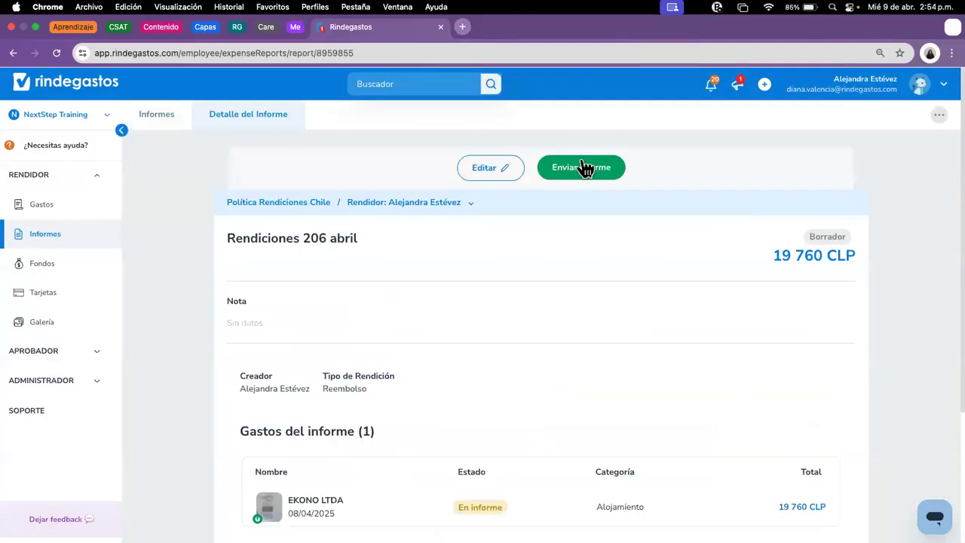
{"action": "left_click", "coordinate": [583, 166]}
{"action": "left_click", "coordinate": [634, 248]}
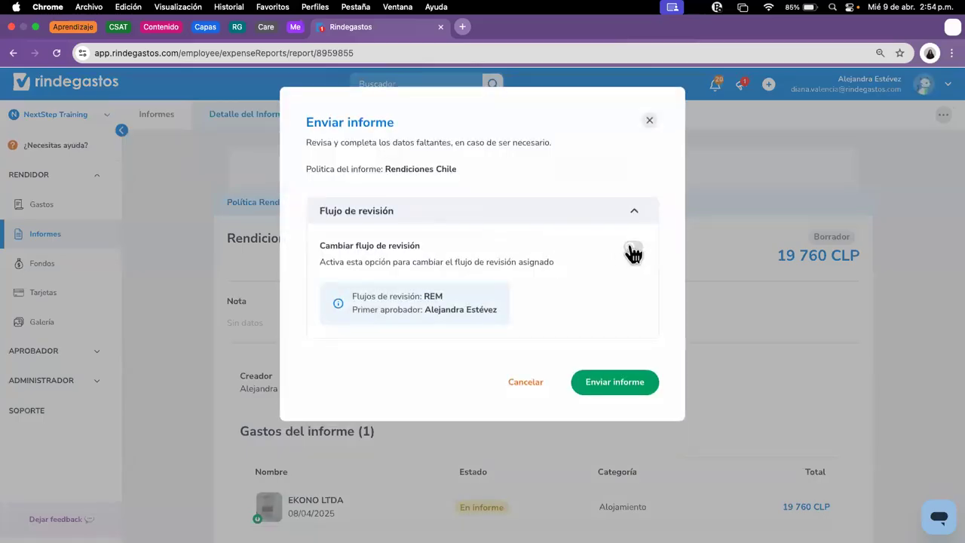
{"action": "left_click", "coordinate": [419, 307]}
{"action": "left_click", "coordinate": [389, 322]}
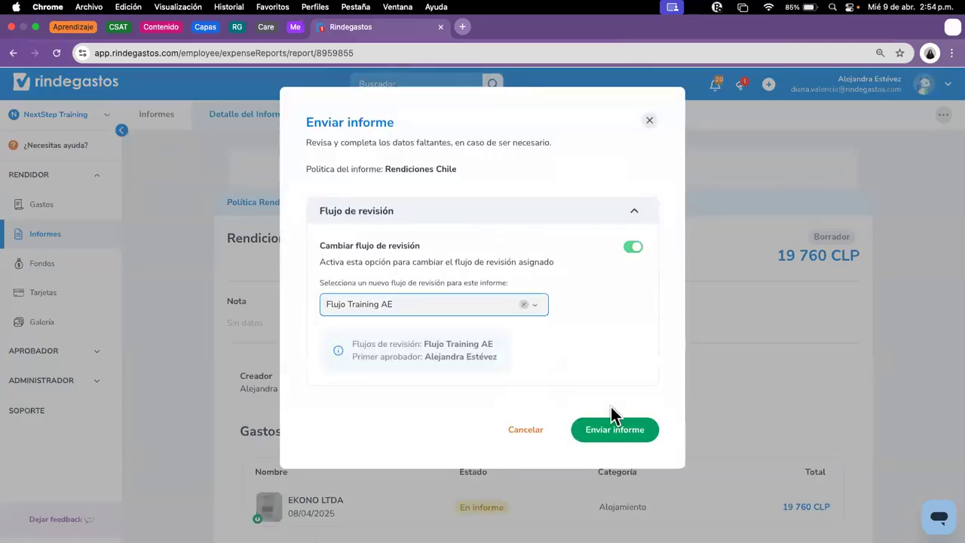
{"action": "left_click", "coordinate": [626, 435]}
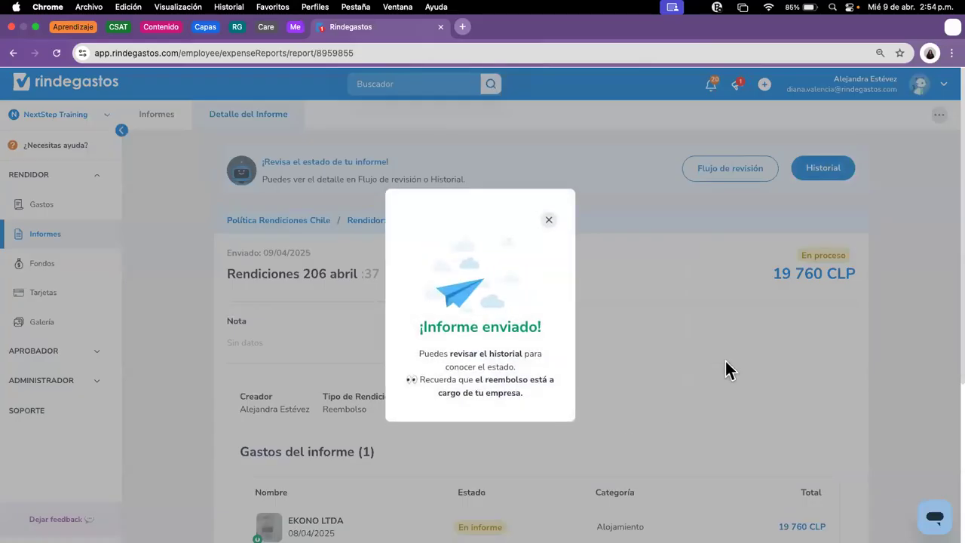
Step: Close the sent confirmation and return to the Informes list
{"action": "left_click", "coordinate": [718, 347]}
{"action": "scroll", "coordinate": [718, 348], "scroll_direction": "down", "scroll_amount": 3}
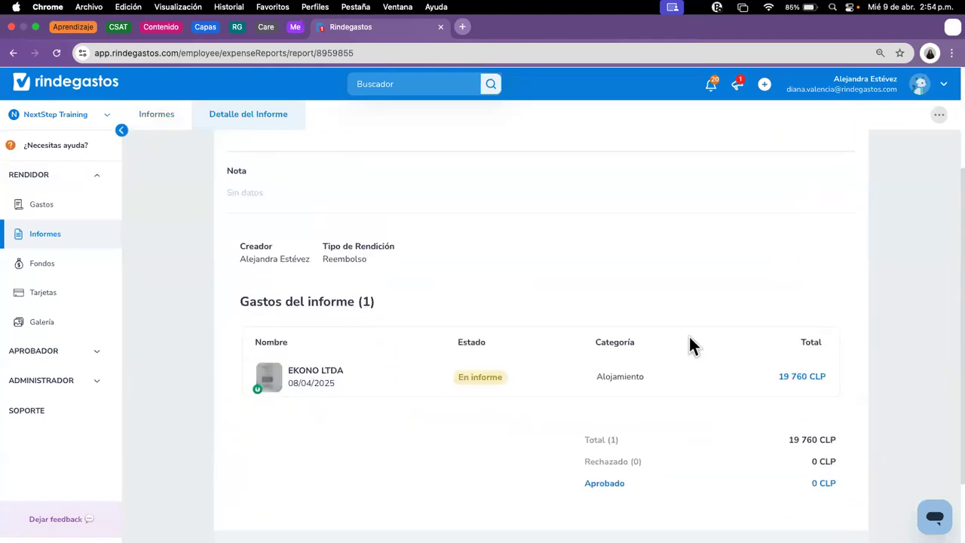
{"action": "scroll", "coordinate": [604, 374], "scroll_direction": "up", "scroll_amount": 3}
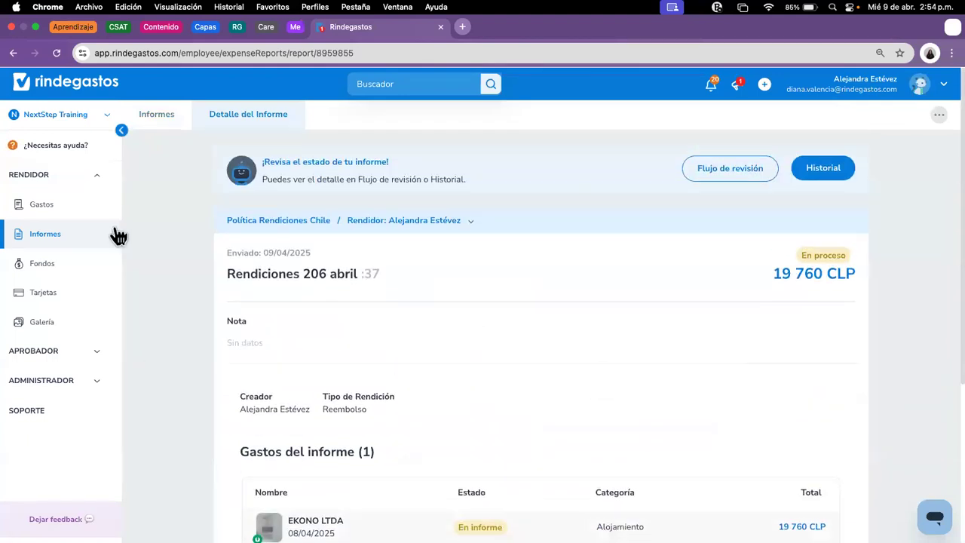
{"action": "left_click", "coordinate": [42, 240]}
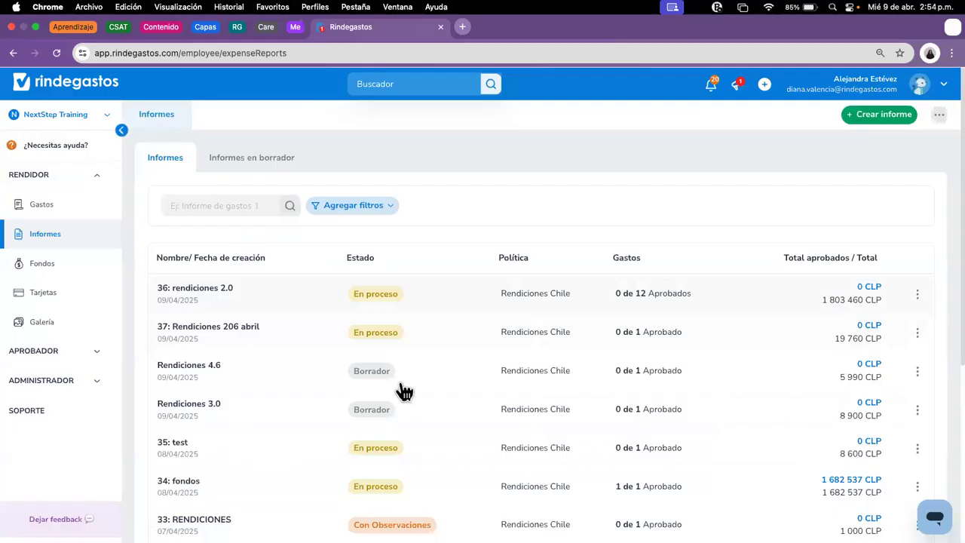
Step: Send Rendiciones 4.6 with the REM review flow, close the confirmation, return to Informes
{"action": "left_click", "coordinate": [429, 375]}
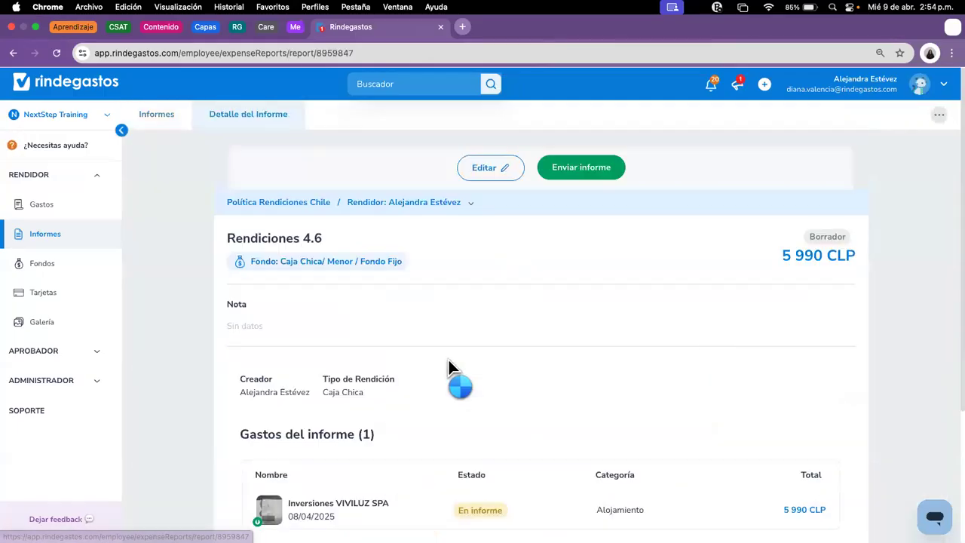
{"action": "left_click", "coordinate": [581, 167]}
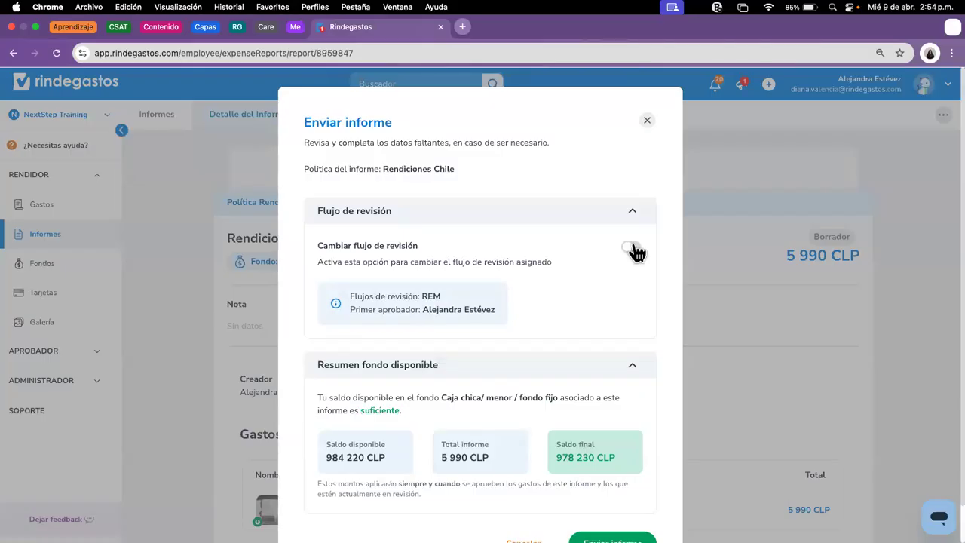
{"action": "scroll", "coordinate": [643, 264], "scroll_direction": "down", "scroll_amount": 1}
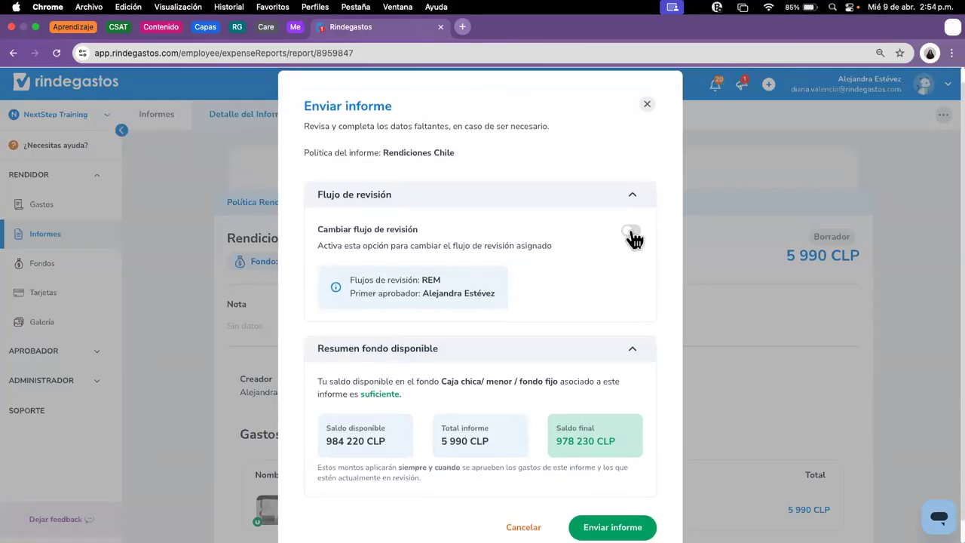
{"action": "left_click", "coordinate": [632, 233]}
{"action": "left_click", "coordinate": [496, 287]}
{"action": "left_click", "coordinate": [359, 329]}
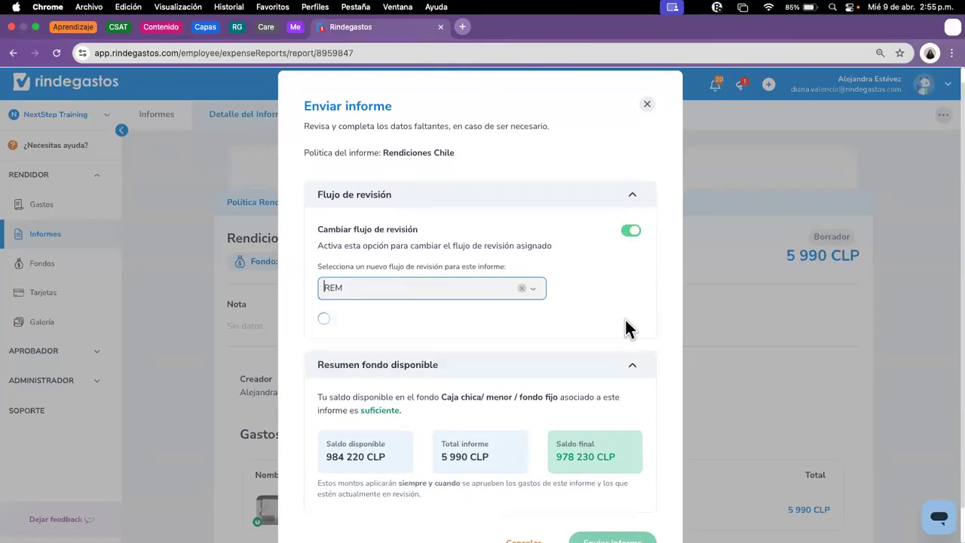
{"action": "scroll", "coordinate": [630, 328], "scroll_direction": "down", "scroll_amount": 3}
{"action": "left_click", "coordinate": [612, 504]}
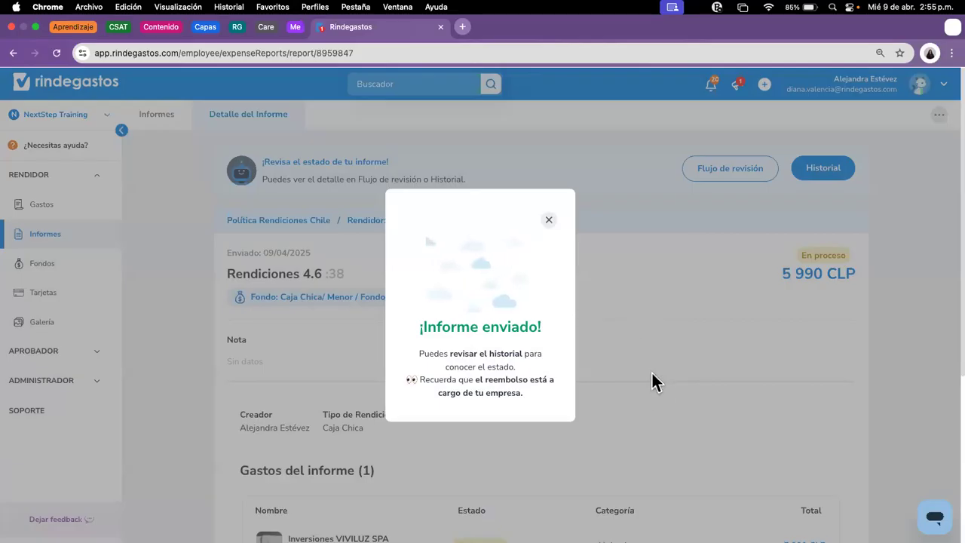
{"action": "left_click", "coordinate": [548, 220]}
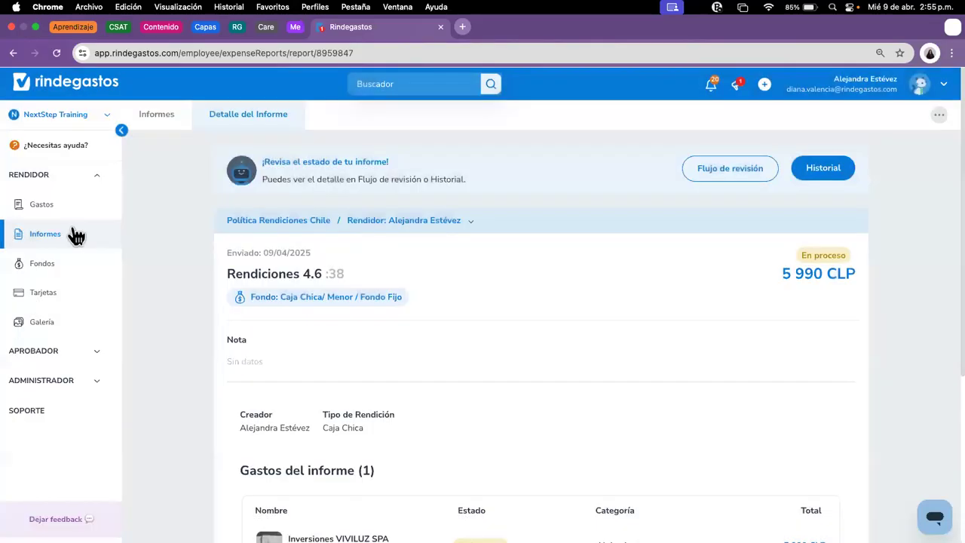
{"action": "left_click", "coordinate": [32, 236]}
Step: Send Rendiciones 3.0 under the Flujo Training AE review flow and close the confirmation
{"action": "left_click", "coordinate": [403, 413]}
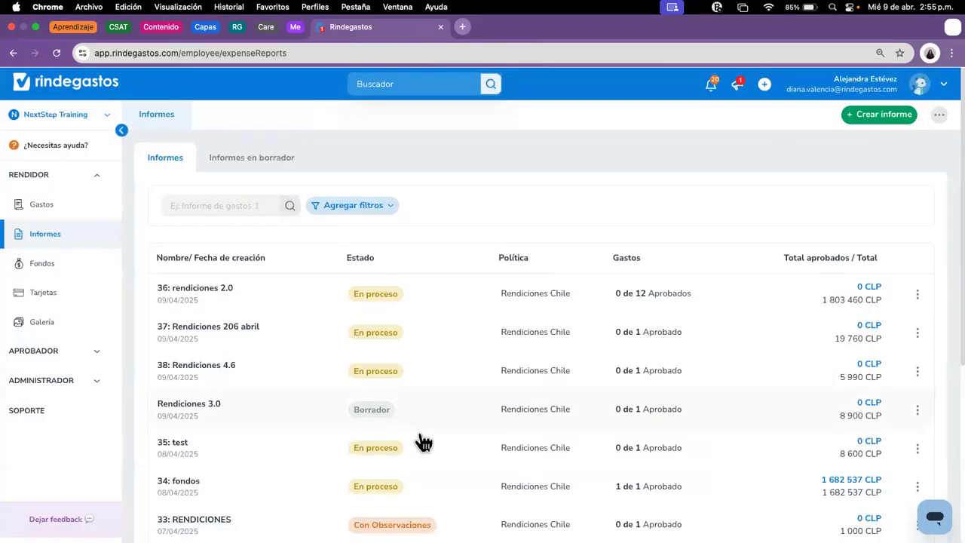
{"action": "left_click", "coordinate": [582, 175]}
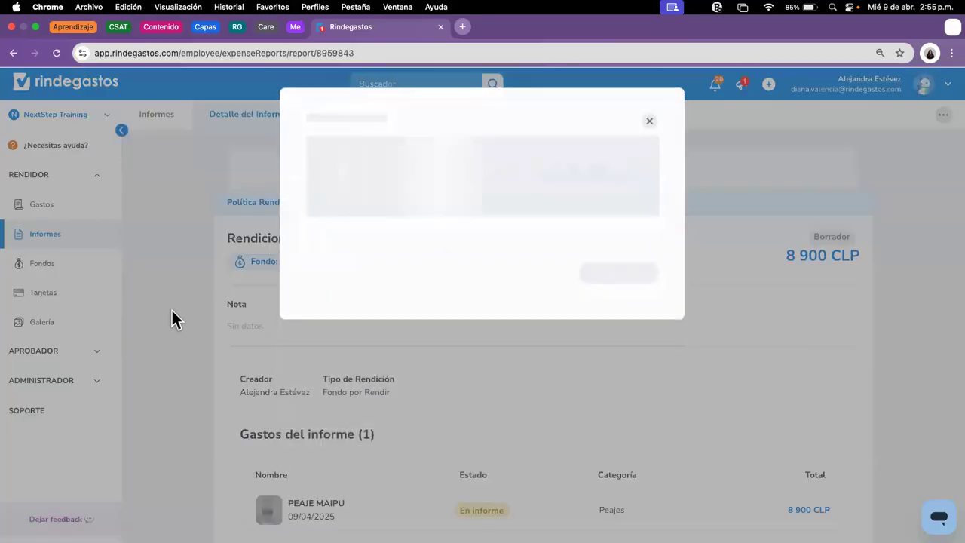
{"action": "left_click", "coordinate": [632, 249]}
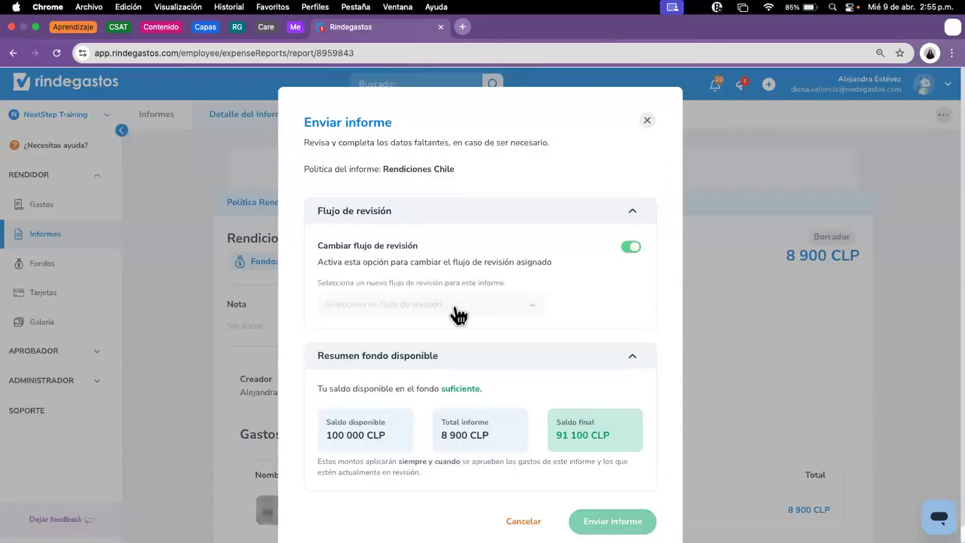
{"action": "left_click", "coordinate": [453, 307]}
{"action": "left_click", "coordinate": [400, 326]}
{"action": "scroll", "coordinate": [599, 348], "scroll_direction": "down", "scroll_amount": 3}
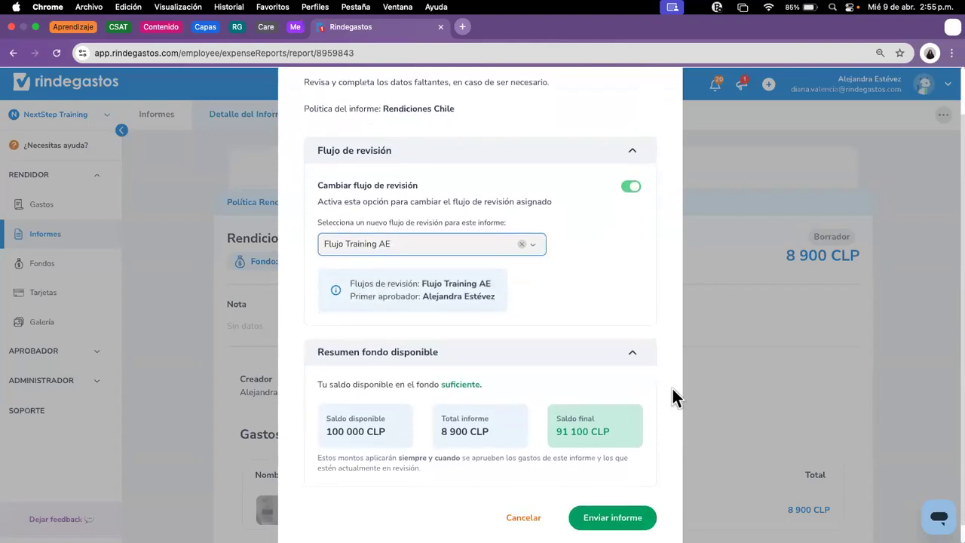
{"action": "left_click", "coordinate": [611, 506]}
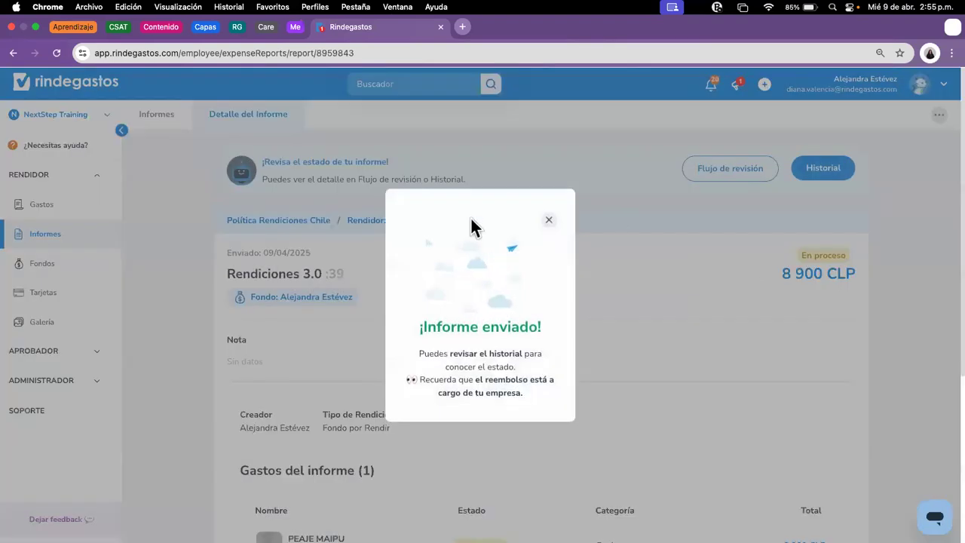
{"action": "left_click", "coordinate": [549, 221]}
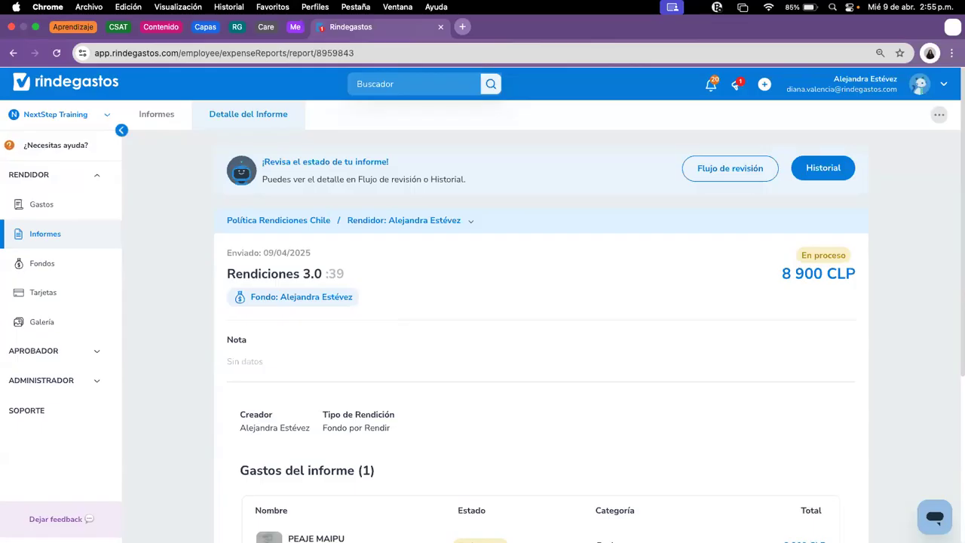
Step: Switch from the browser to the Chrome window with the Google Meet call
{"action": "key", "text": "super+shift+5"}
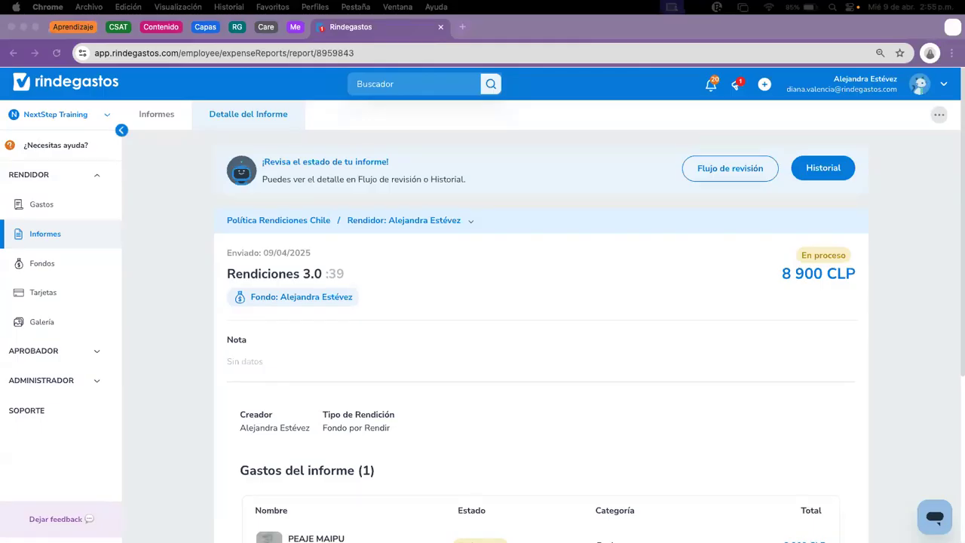
{"action": "key", "text": "super+grave"}
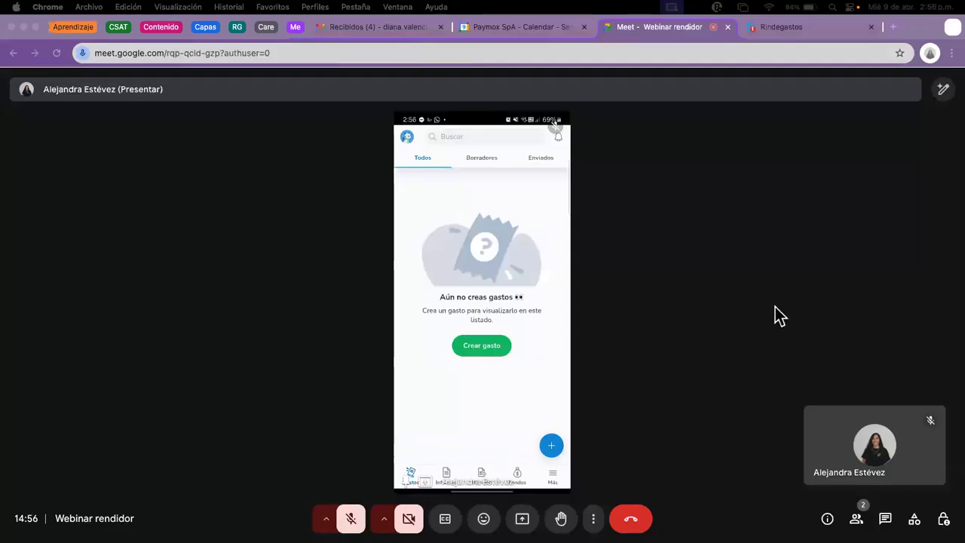
Step: Put the Google Meet phone presentation into full screen
{"action": "key", "text": "ctrl+super+f"}
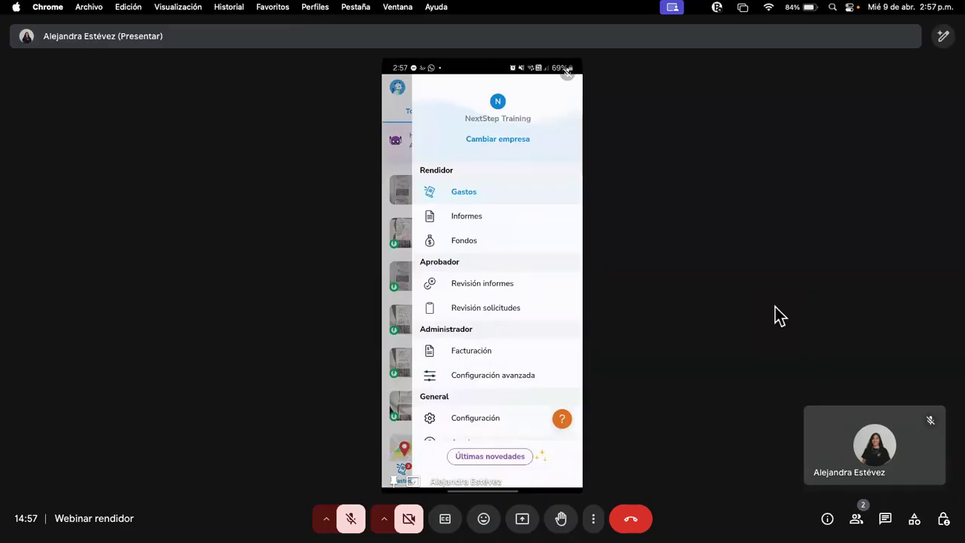
{"action": "left_click", "coordinate": [399, 90]}
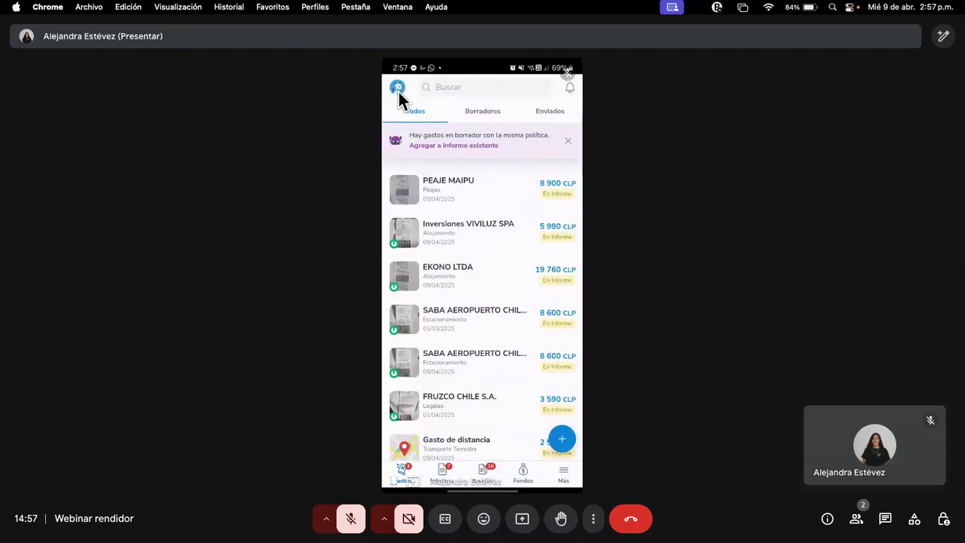
{"action": "left_click", "coordinate": [398, 90]}
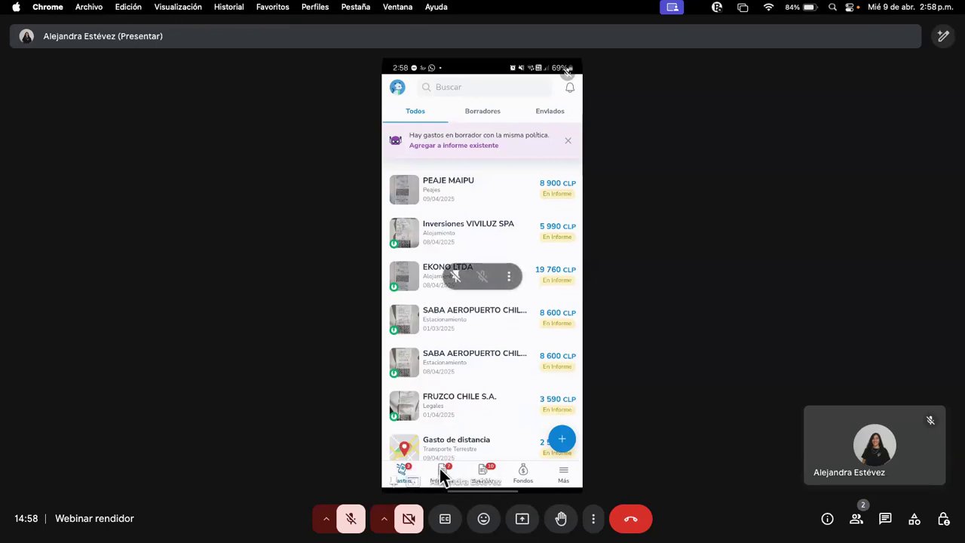
Step: Open the phone app's Más menu and go to the Fondos section
{"action": "left_click", "coordinate": [564, 481]}
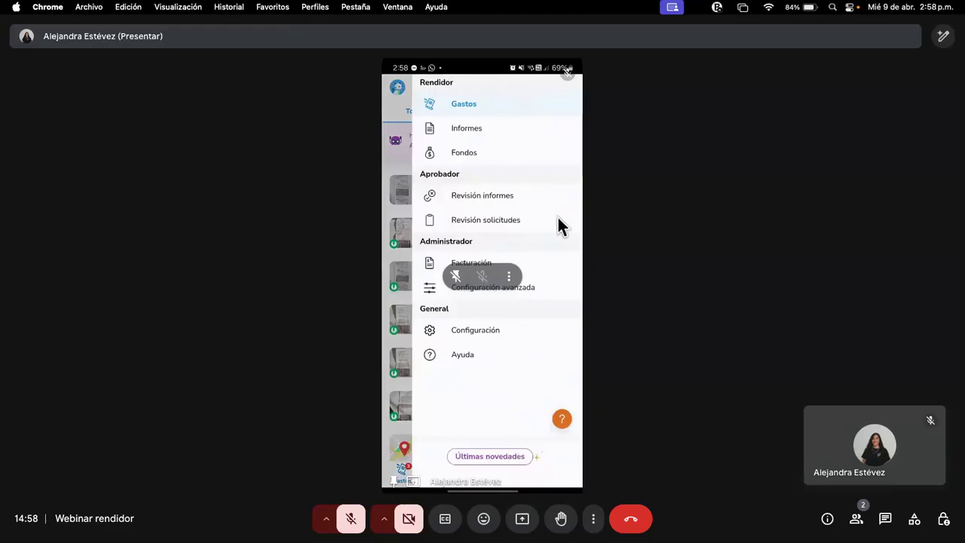
{"action": "scroll", "coordinate": [559, 227], "scroll_direction": "up", "scroll_amount": 2}
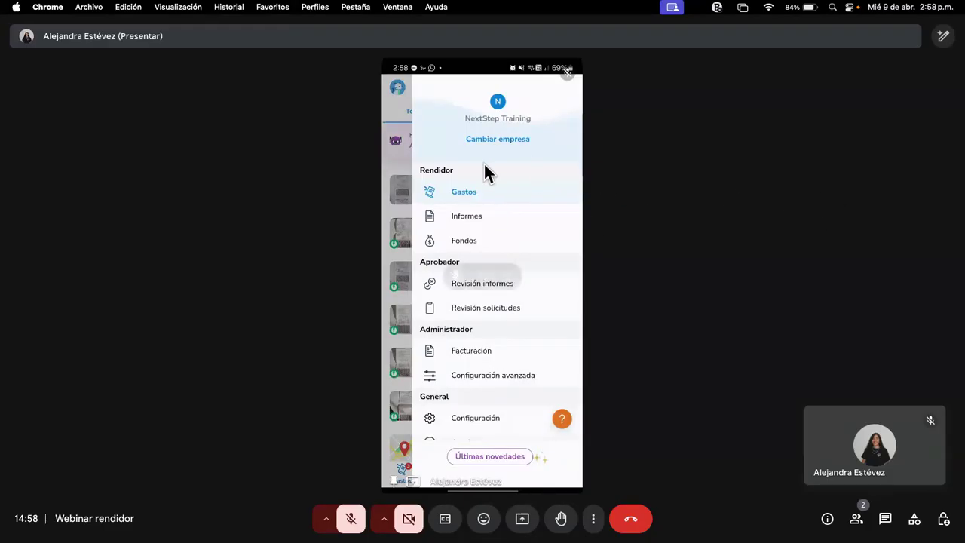
{"action": "left_click", "coordinate": [488, 244]}
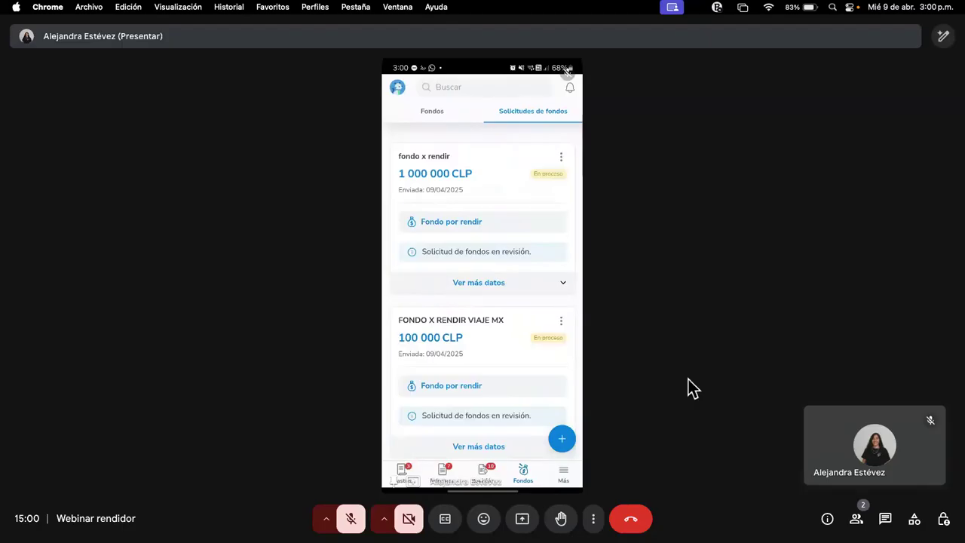
Step: Return to the phone app's expenses list and close Meet's '¿Estás hablando?' muted-microphone notice
{"action": "left_click", "coordinate": [403, 472]}
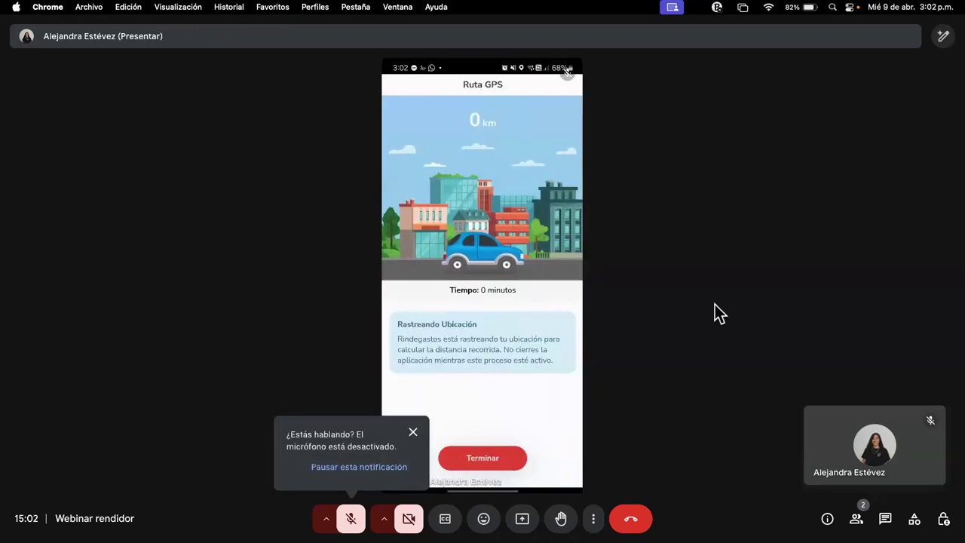
{"action": "left_click", "coordinate": [414, 433]}
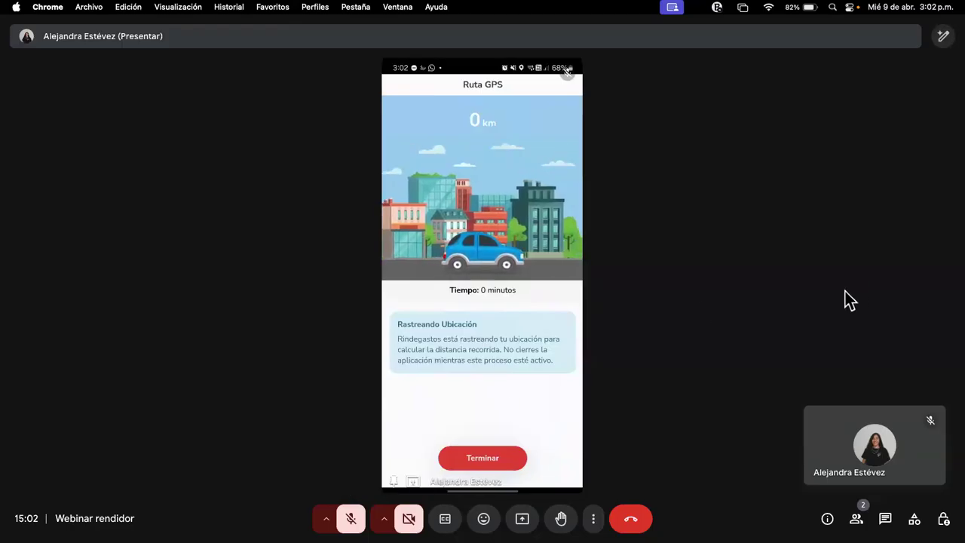
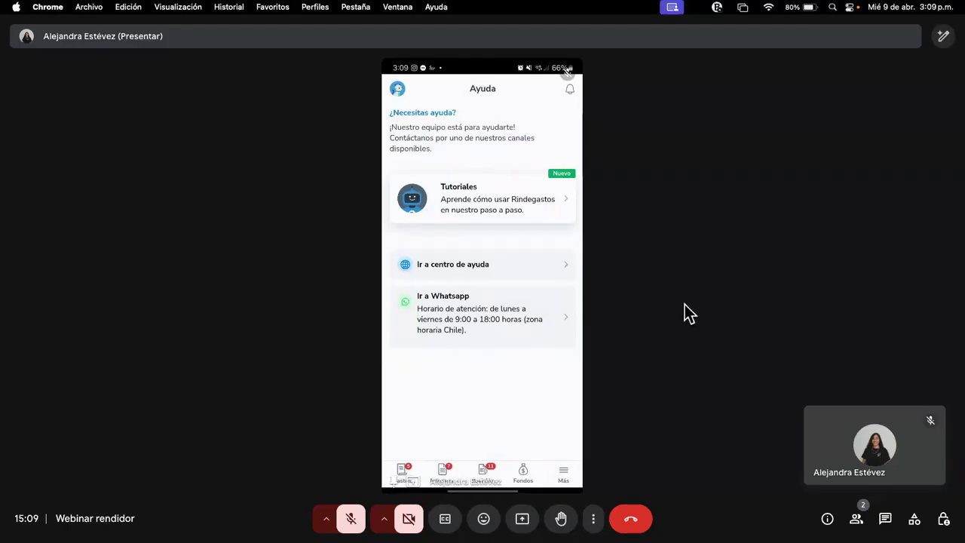
Step: Close the Google Meet tab and go back to the Rindegastos report 'Rendiciones 3.0'
{"action": "mouse_move", "coordinate": [721, 75]}
{"action": "left_click", "coordinate": [728, 28]}
{"action": "left_click", "coordinate": [637, 28]}
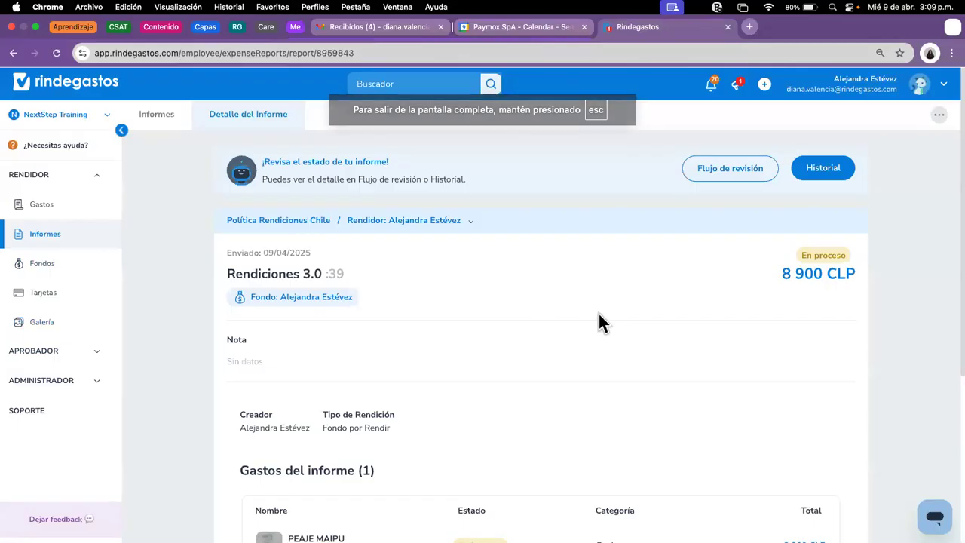
Step: Browse the Recursos de ayuda down to support and open the 20-minute Calendly support-call booking page
{"action": "left_click", "coordinate": [90, 149]}
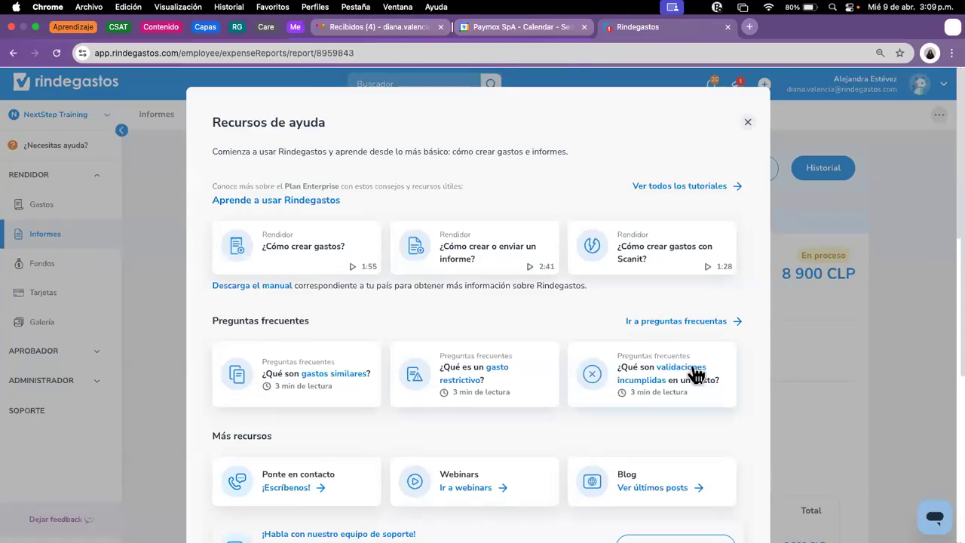
{"action": "scroll", "coordinate": [523, 347], "scroll_direction": "down", "scroll_amount": 5}
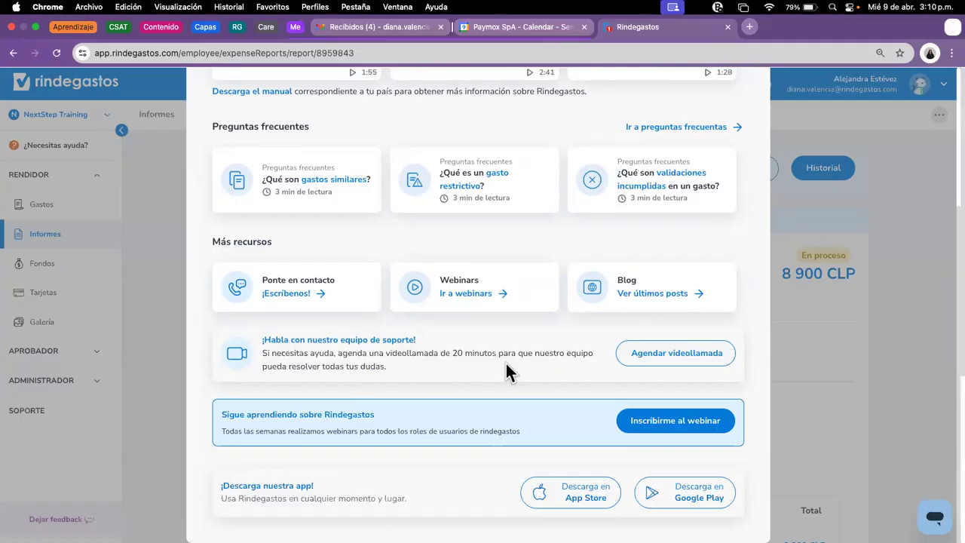
{"action": "left_click", "coordinate": [651, 361]}
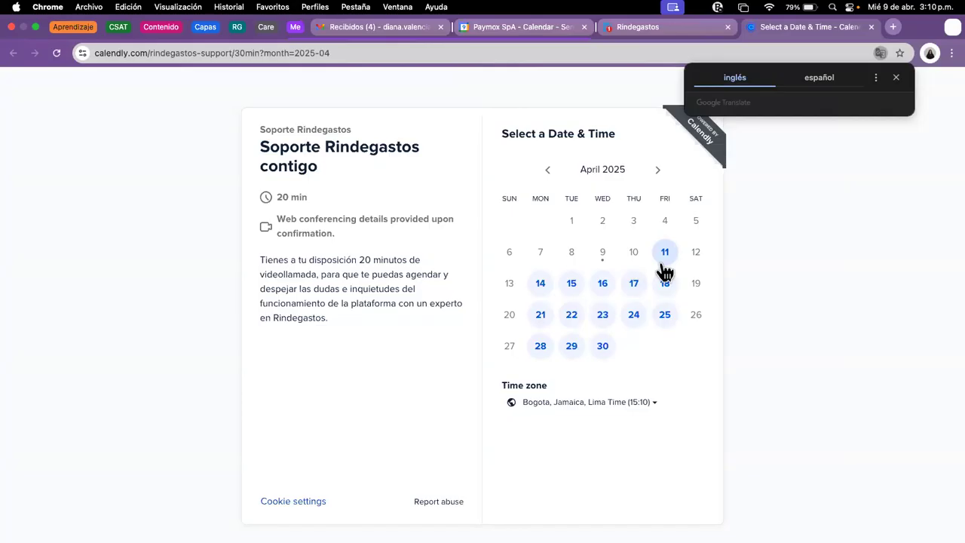
{"action": "left_click", "coordinate": [658, 26]}
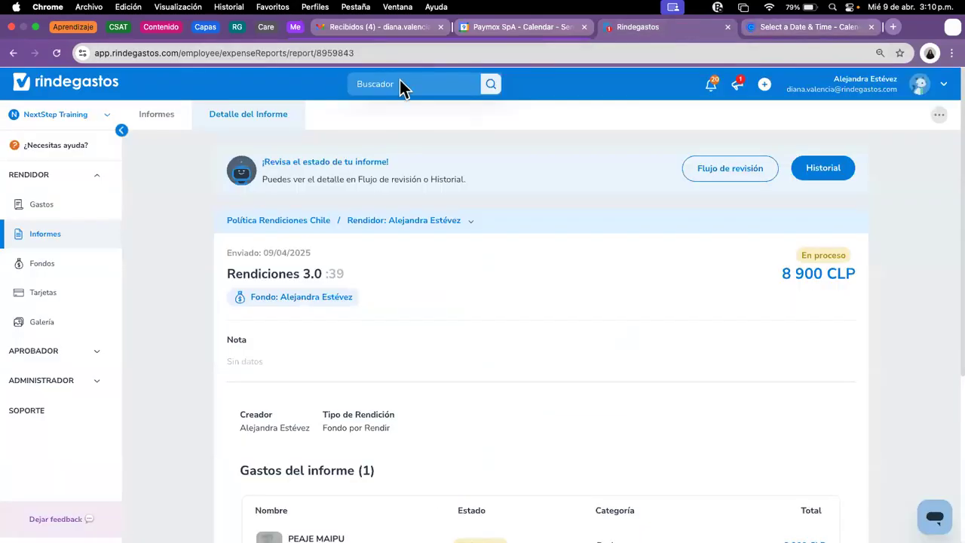
{"action": "left_click", "coordinate": [51, 148]}
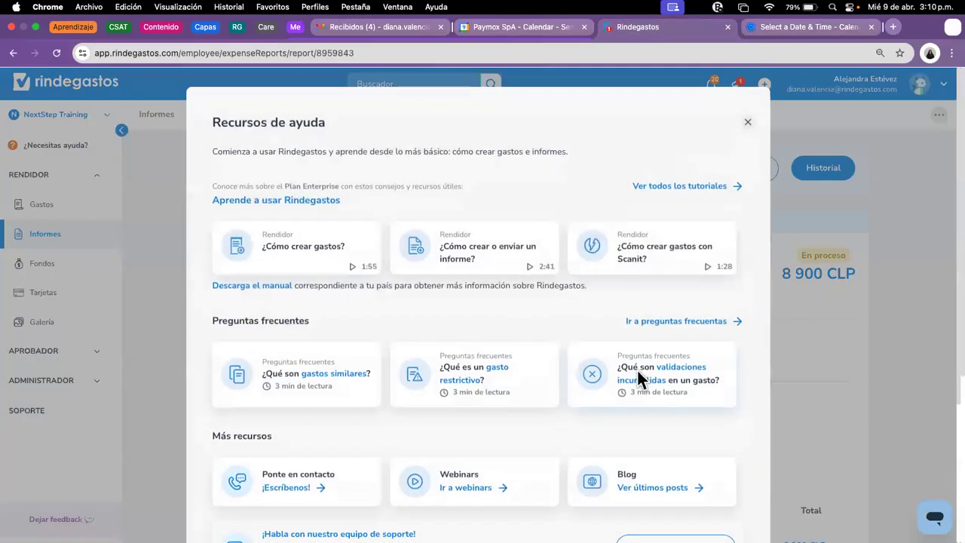
{"action": "scroll", "coordinate": [569, 369], "scroll_direction": "down", "scroll_amount": 3}
{"action": "scroll", "coordinate": [571, 372], "scroll_direction": "down", "scroll_amount": 1}
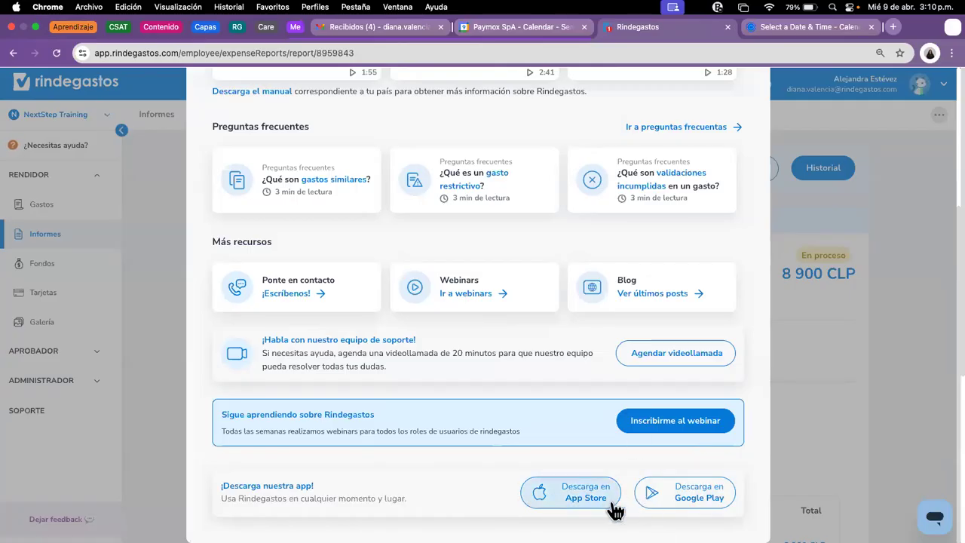
{"action": "left_click", "coordinate": [875, 415]}
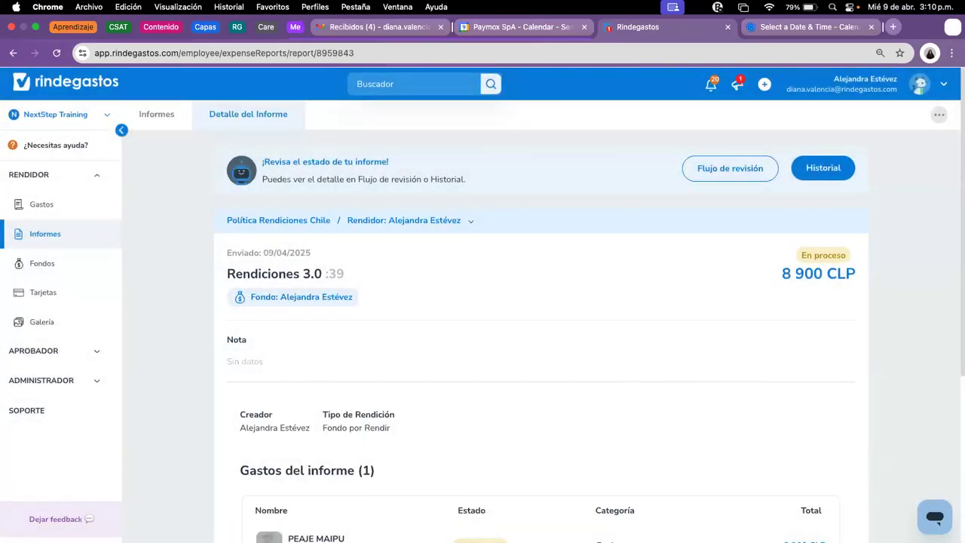
{"action": "left_click", "coordinate": [935, 517]}
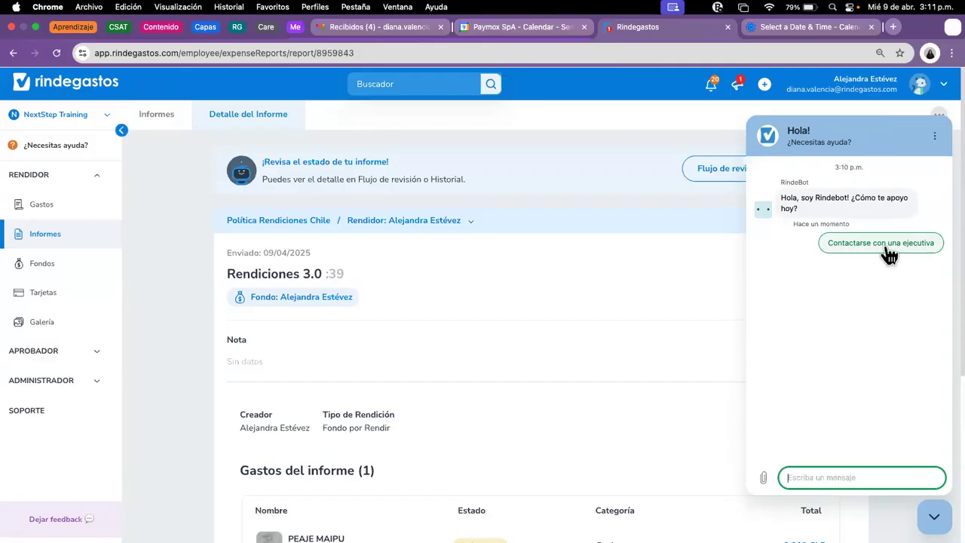
Step: Open the RindeBot chat panel beside the 'Rendiciones 3.0' report
{"action": "left_click", "coordinate": [719, 311]}
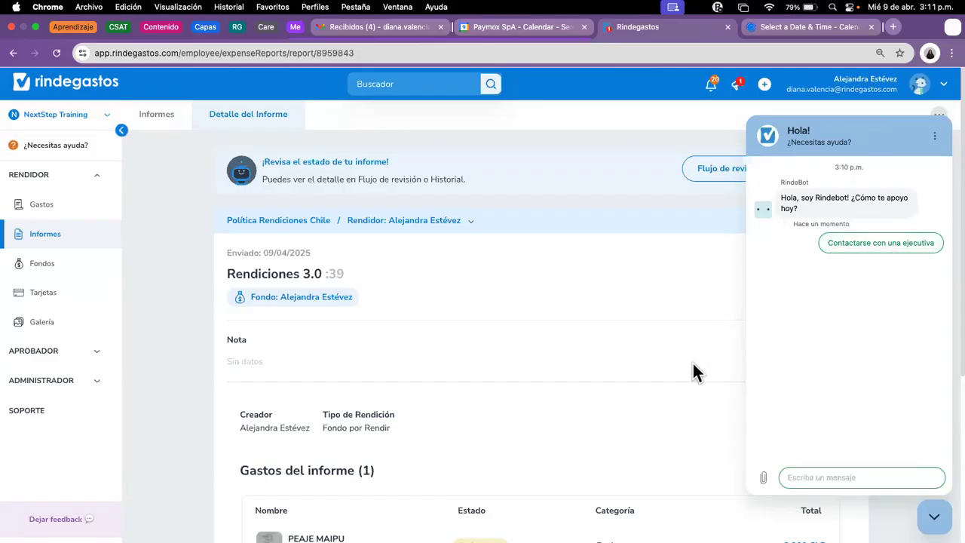